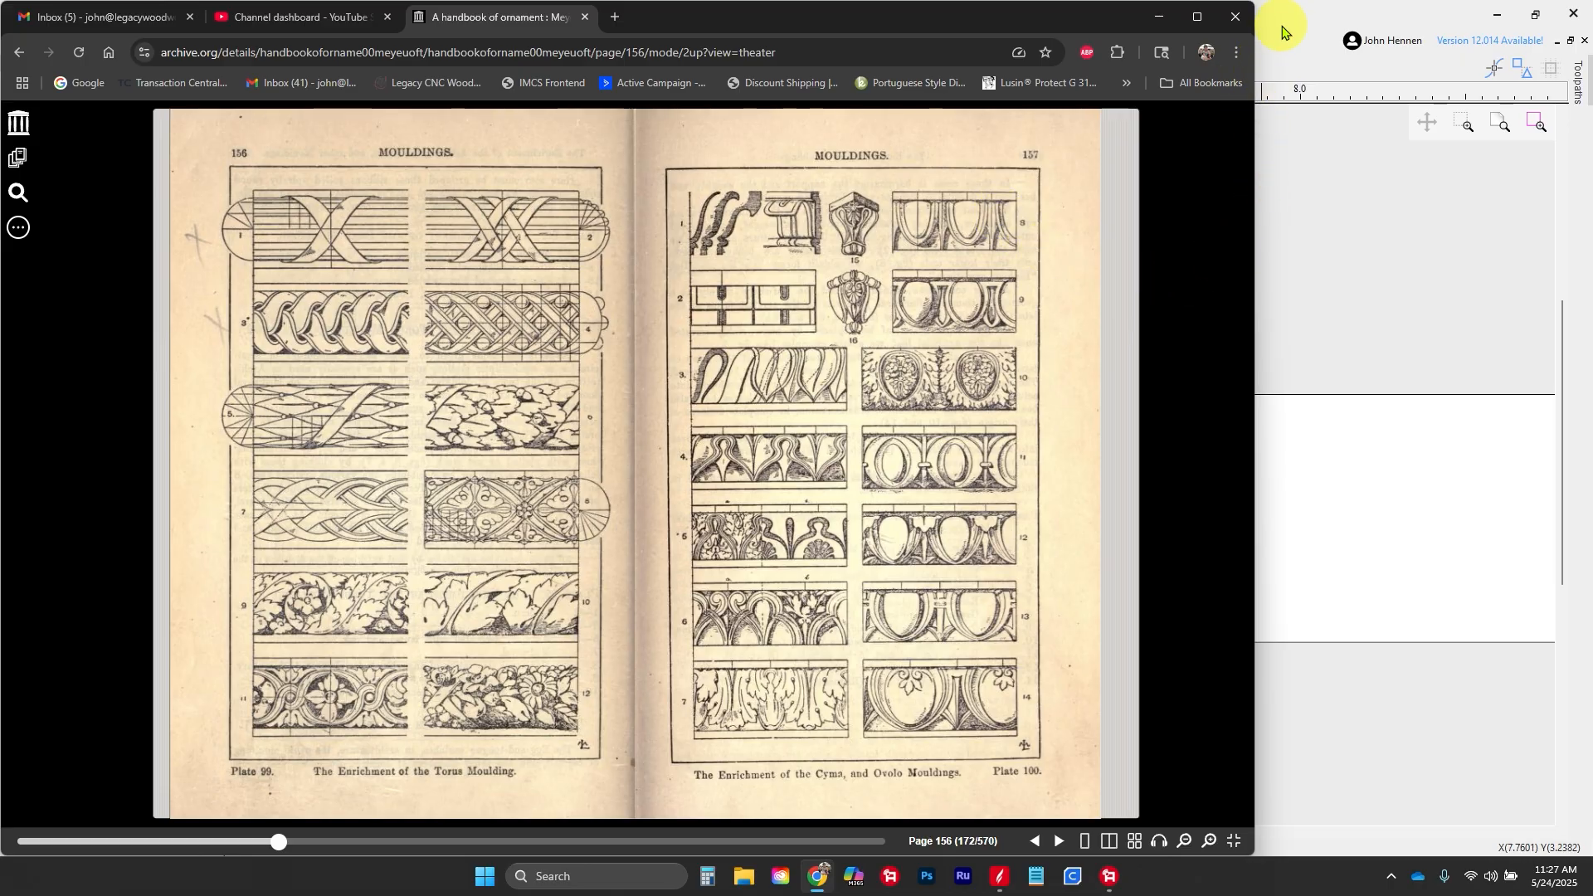
Step: Switch to Aspire and review the job's size and setup settings
left_click(1287, 23)
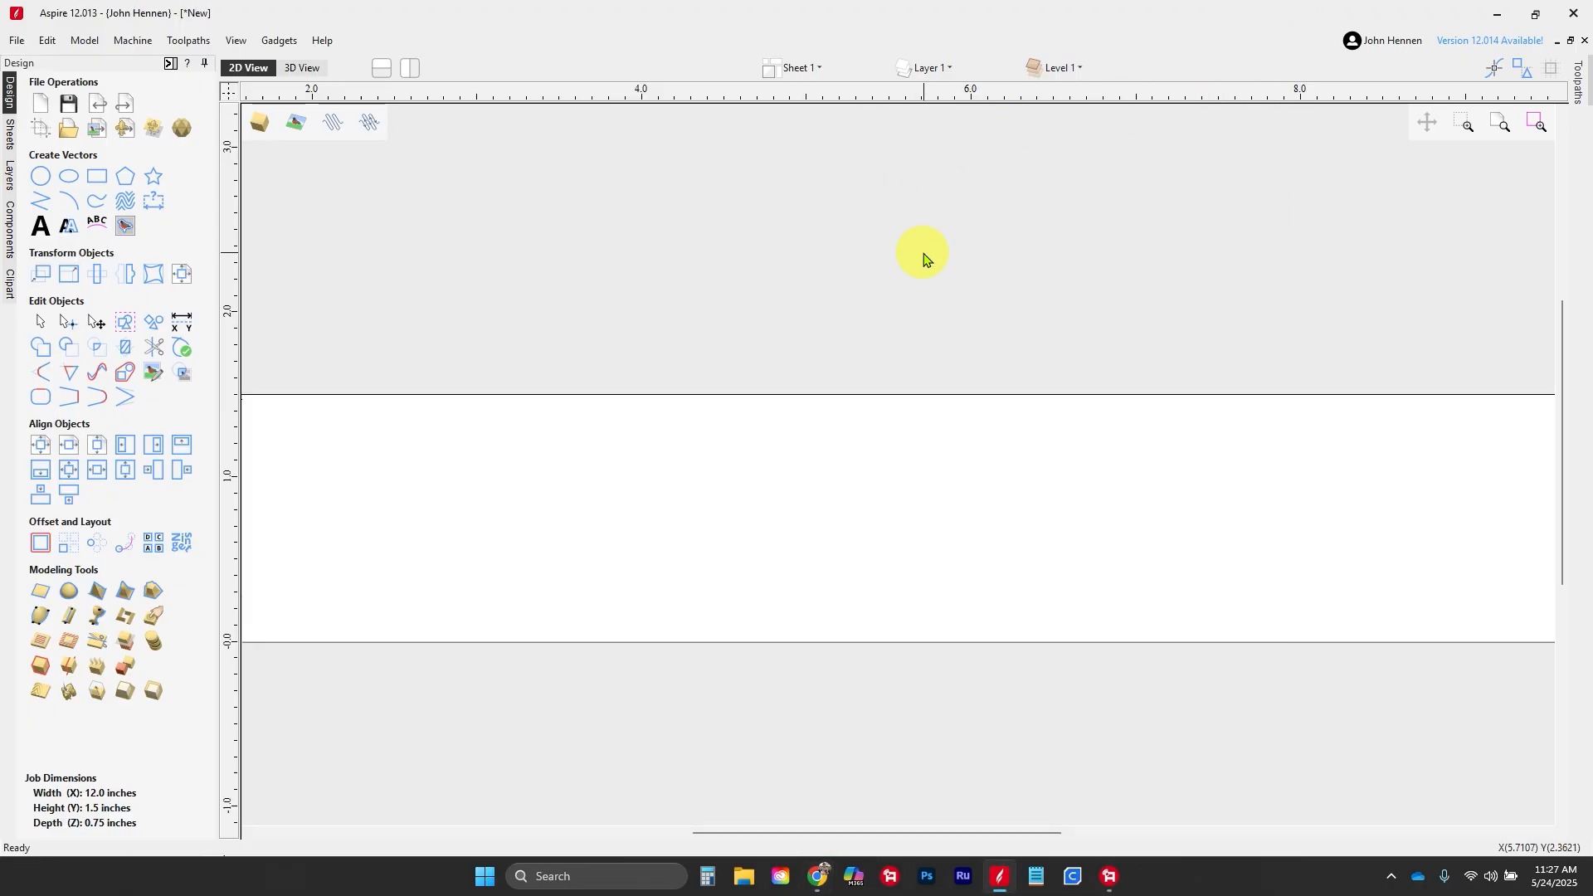
left_click(40, 129)
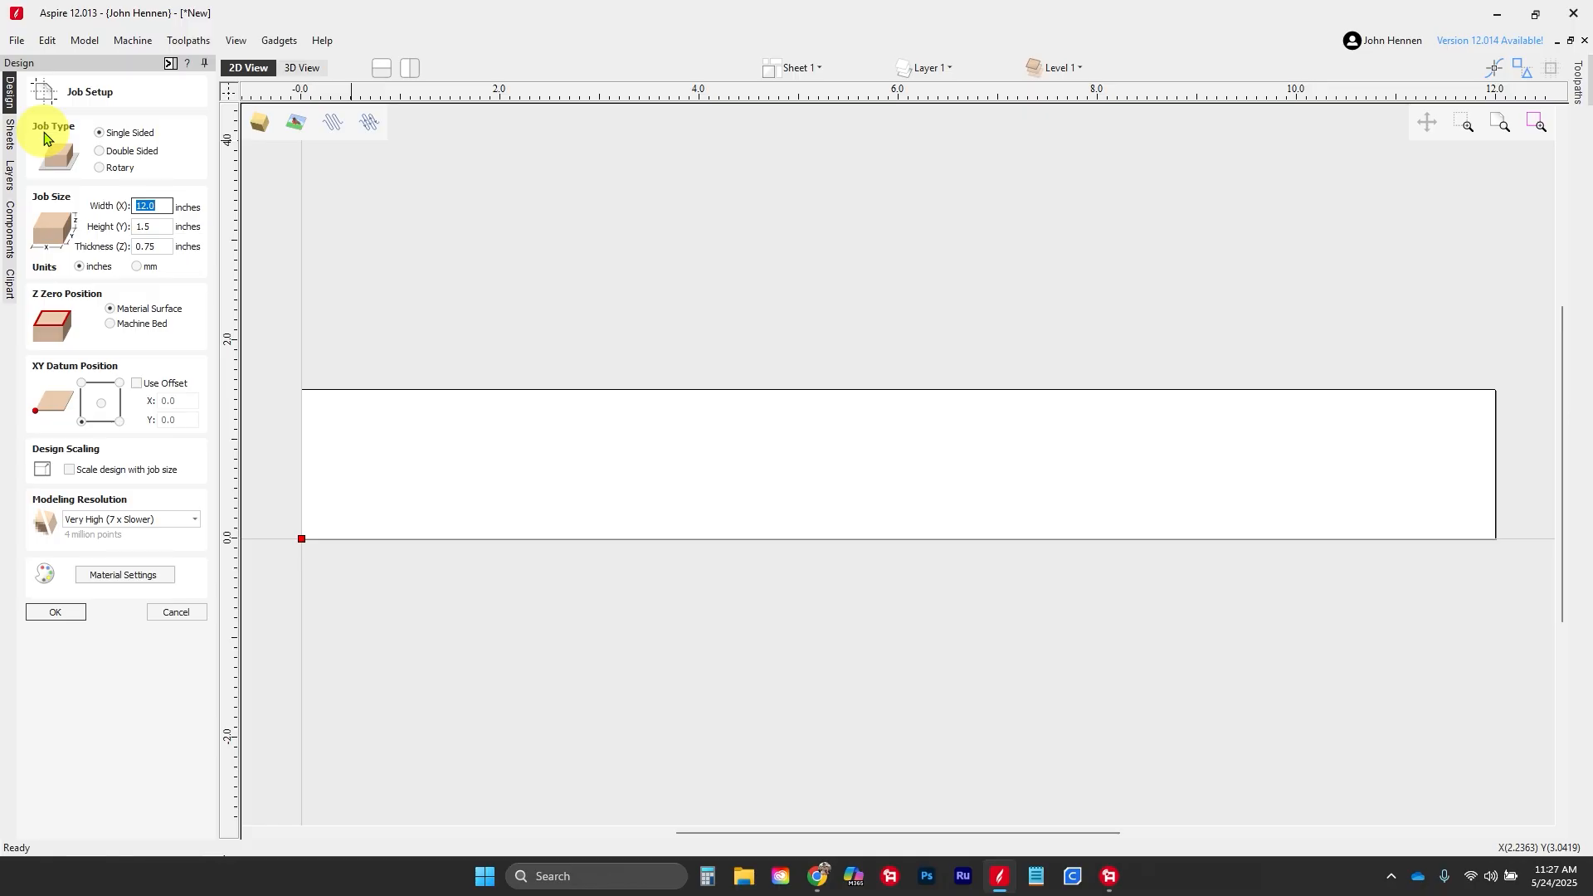
left_click(53, 611)
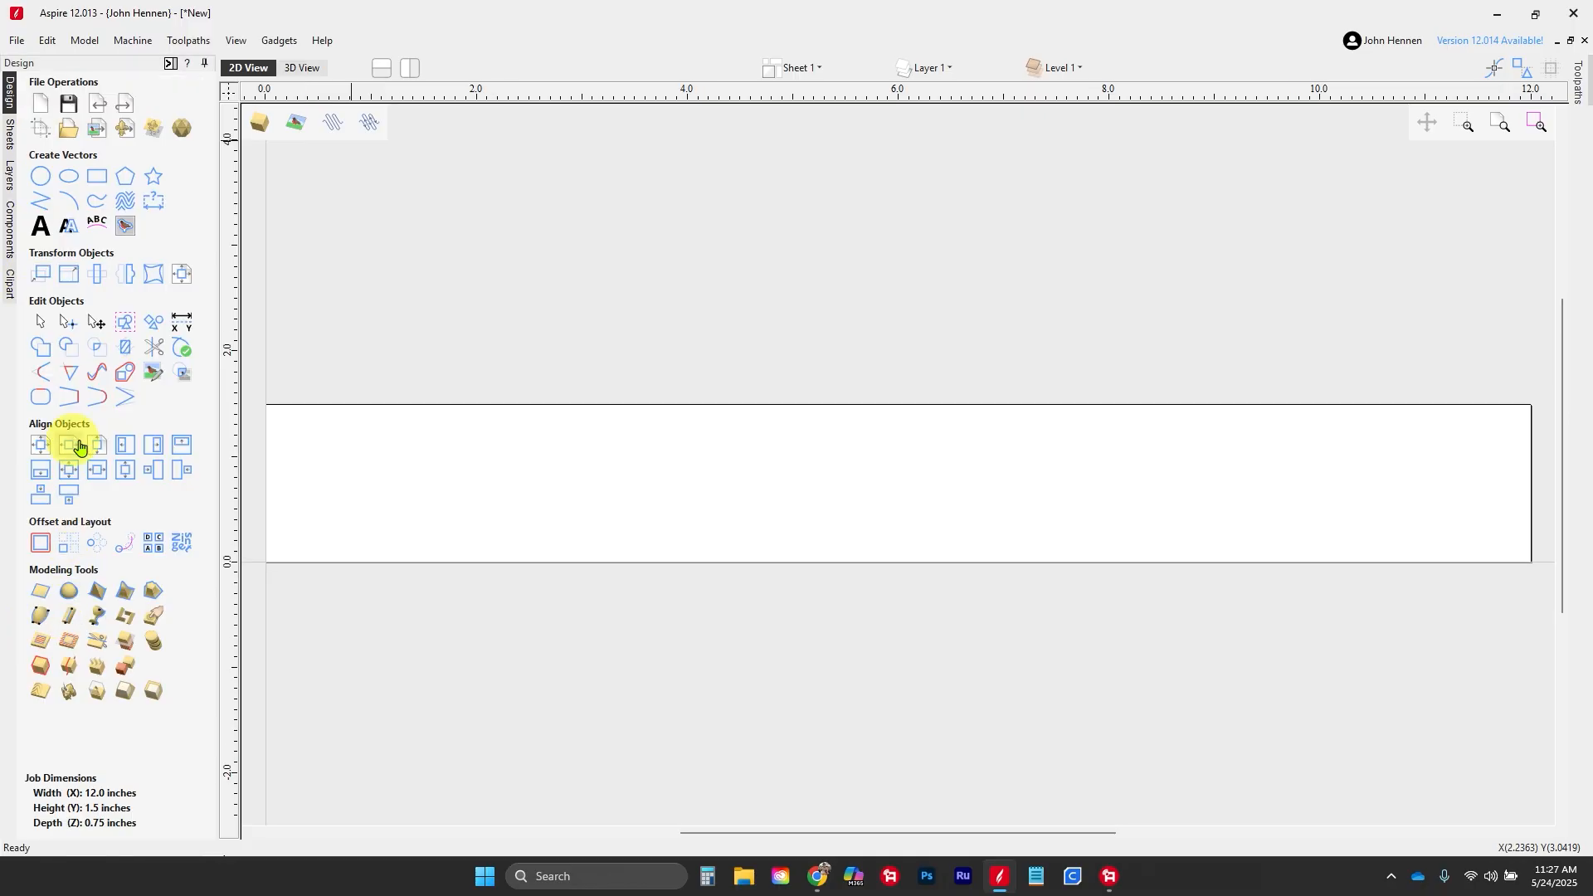
Step: Draw an ellipse 1 inch wide and 2 inches high at the job's centre, and move its centre up to the material's top edge
left_click(71, 182)
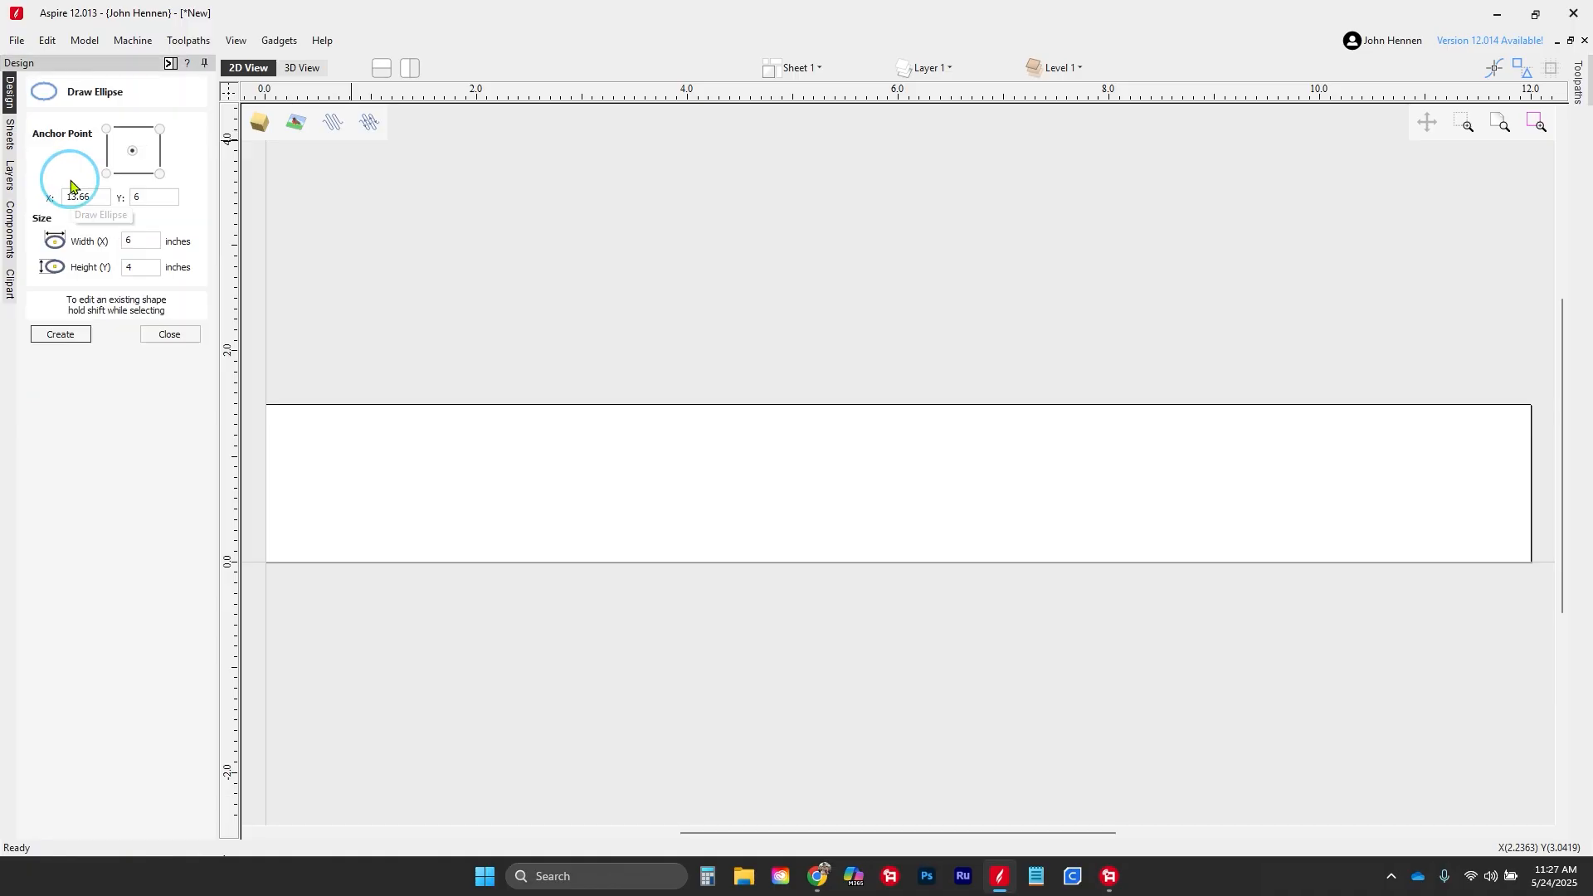
double_click(135, 240)
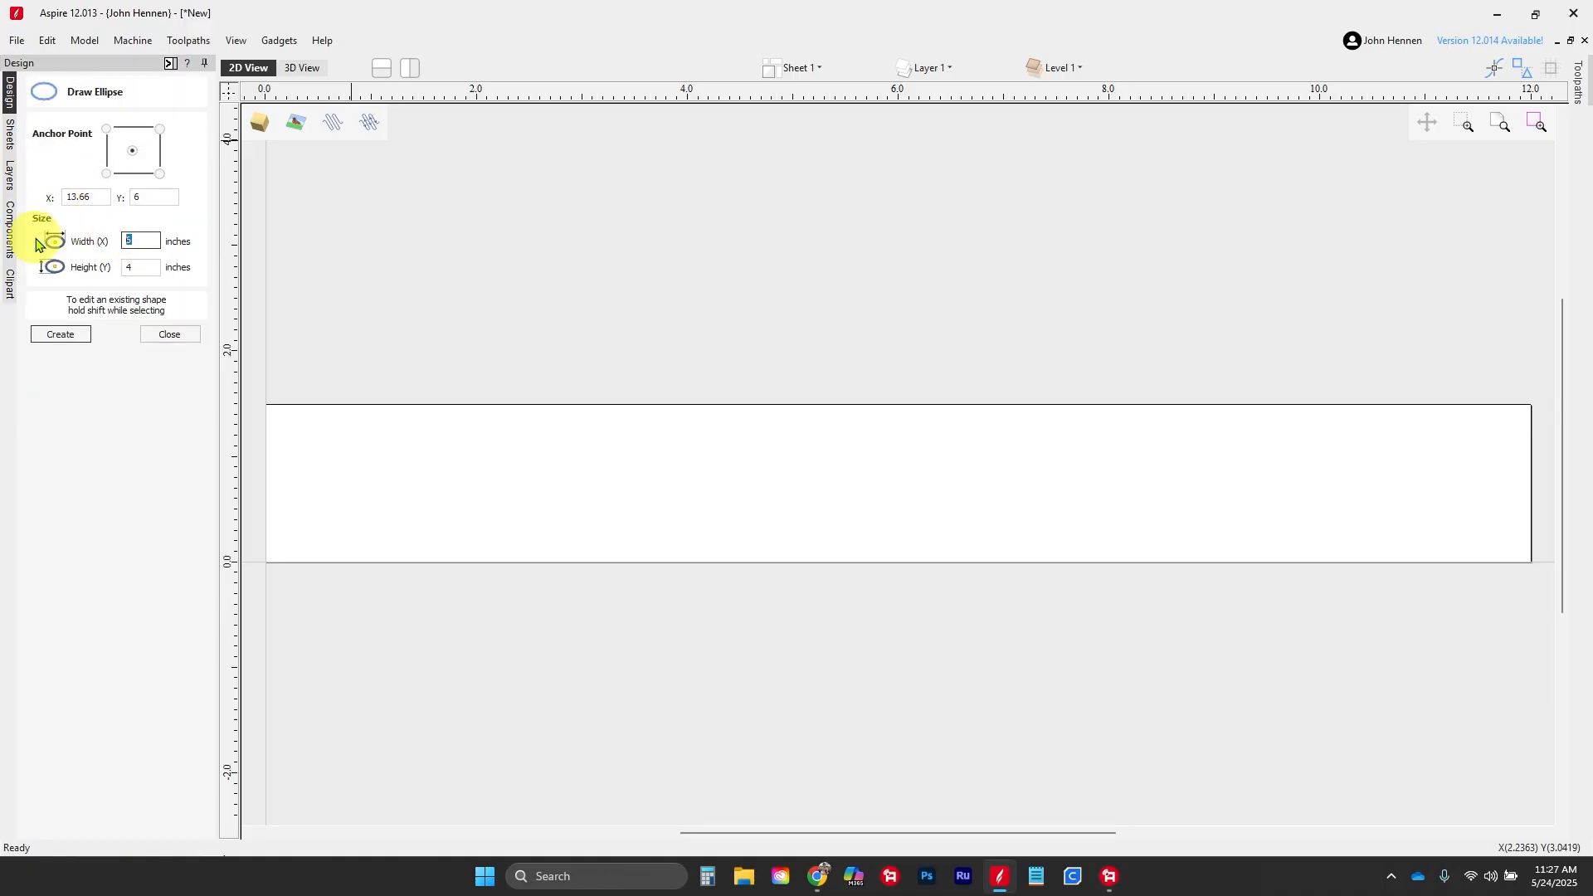
type("1")
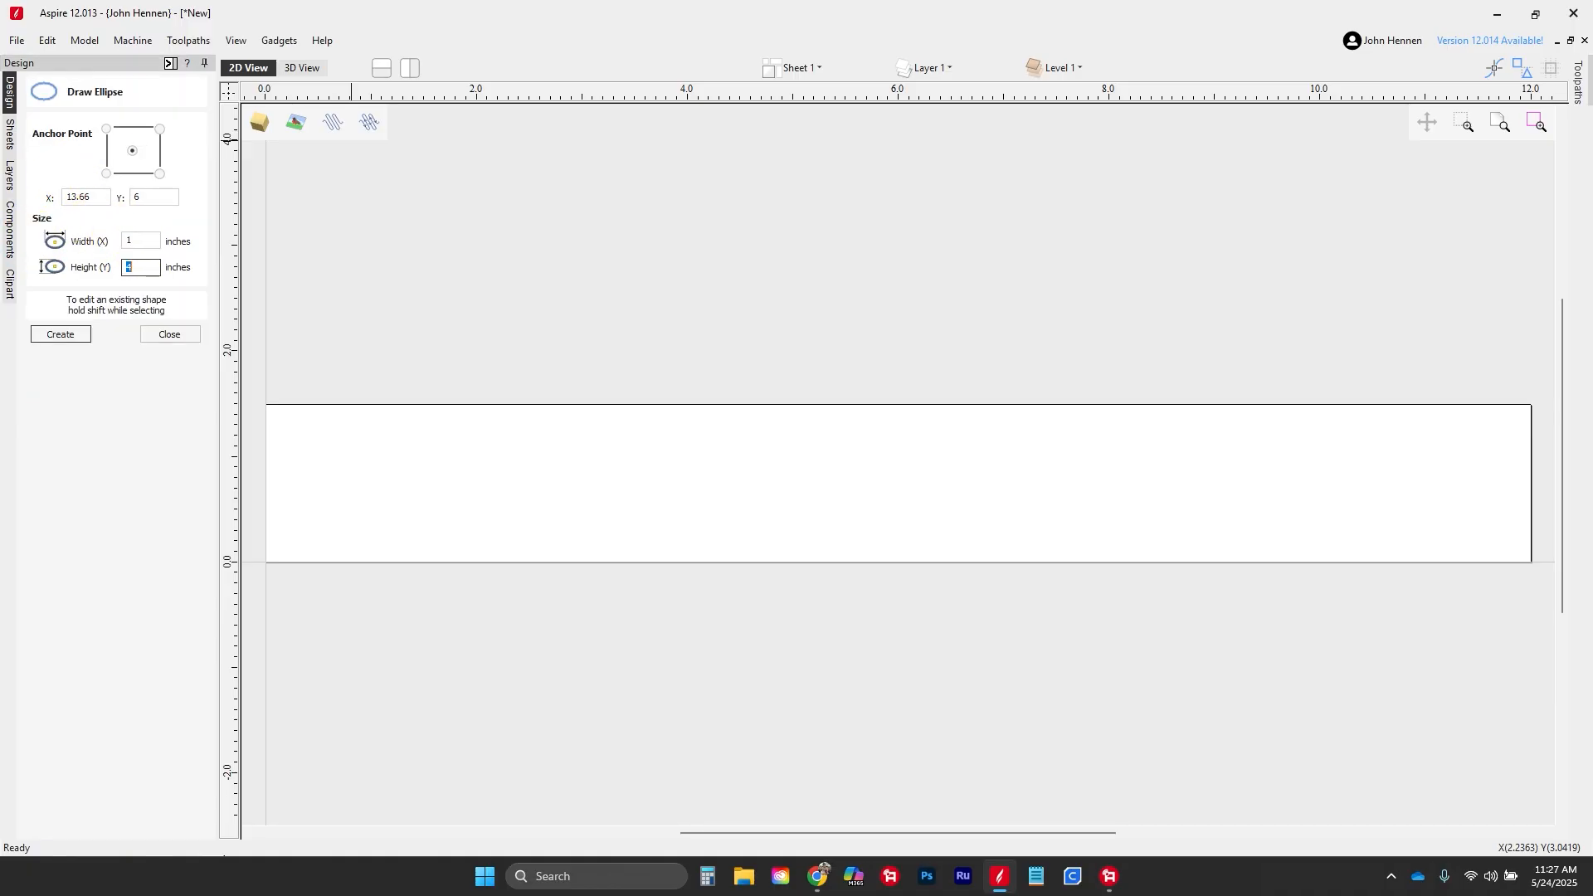
type("2")
left_click(899, 483)
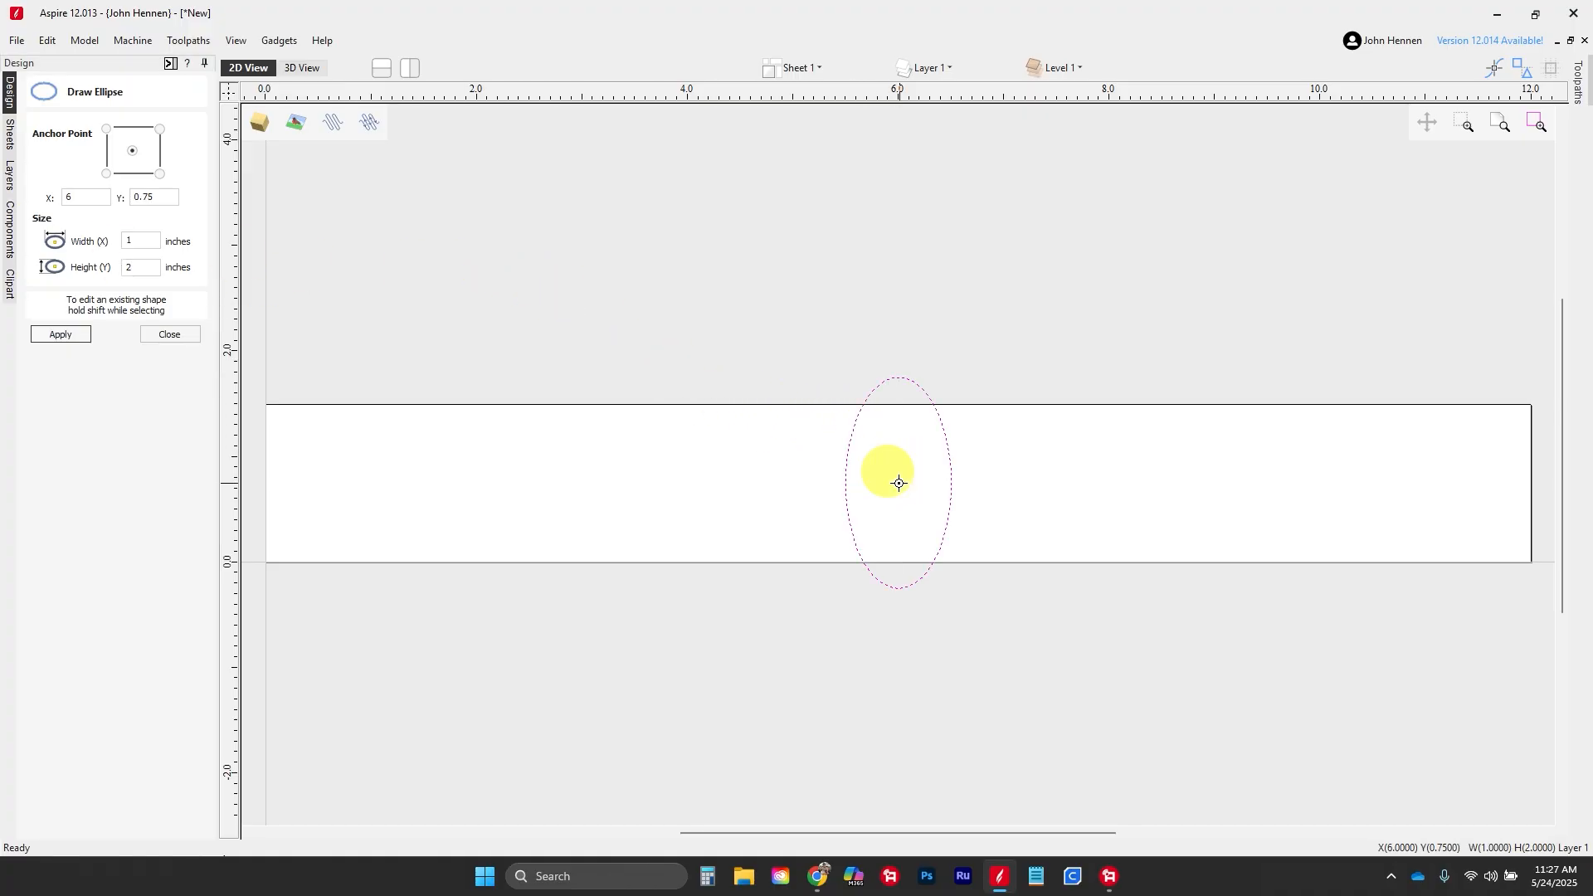
key("Escape")
left_click_drag(902, 483, 901, 403)
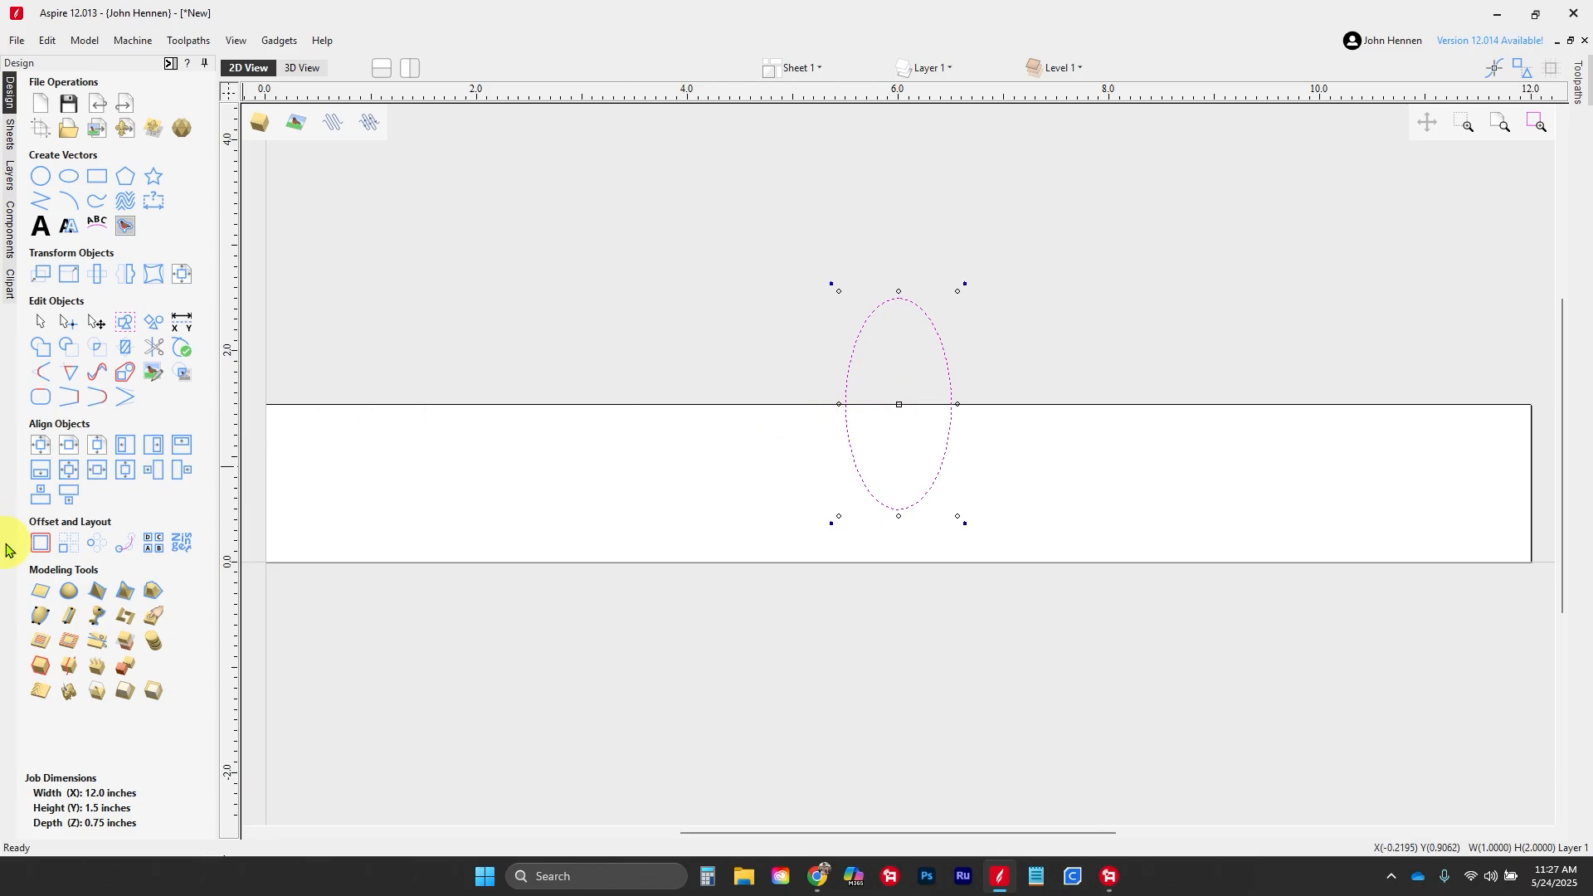
Step: Offset the ellipse both inwards and outwards by 0.03125 inches with sharp corners, keeping the original
left_click(37, 544)
left_click(91, 191)
left_click(114, 217)
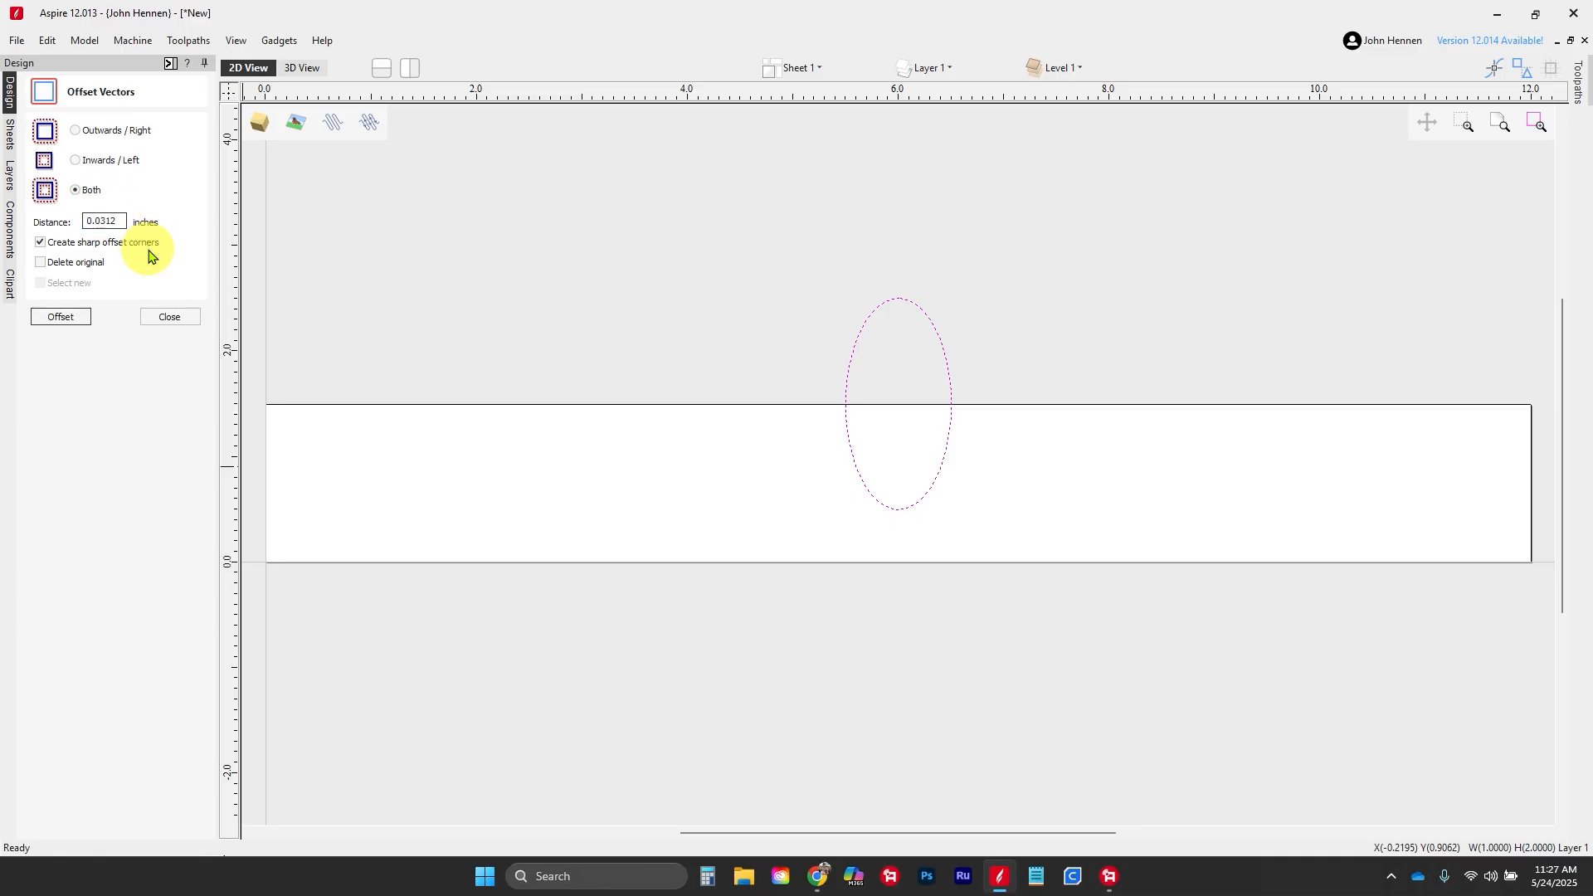
type("5")
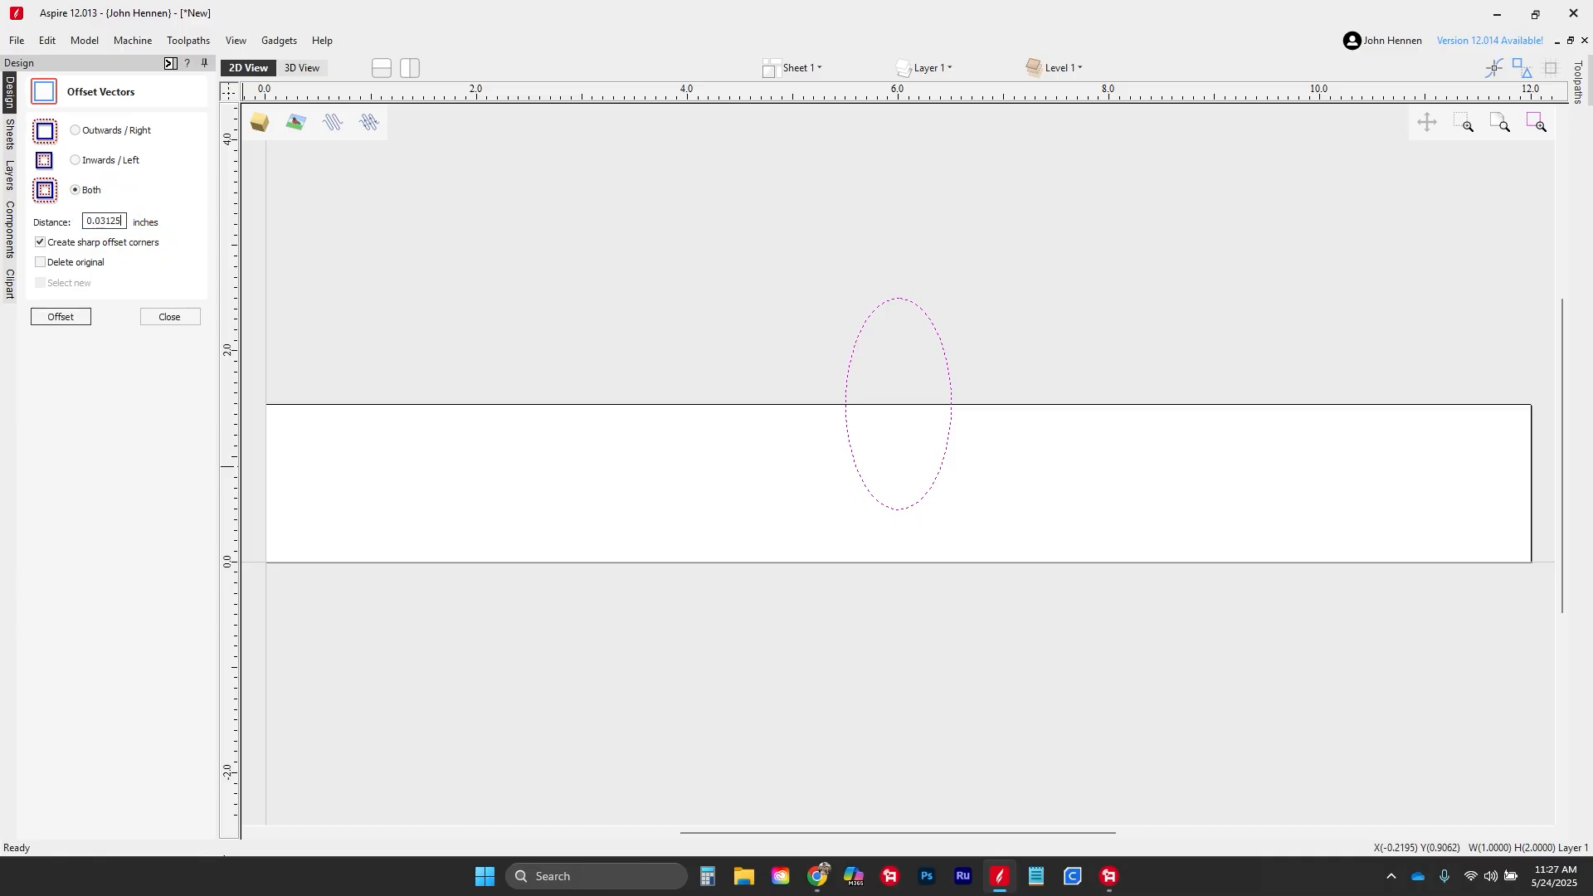
left_click(70, 316)
Step: Offset the outermost ellipse outwards by 0.09375 inches
scroll(848, 417, "up", 2)
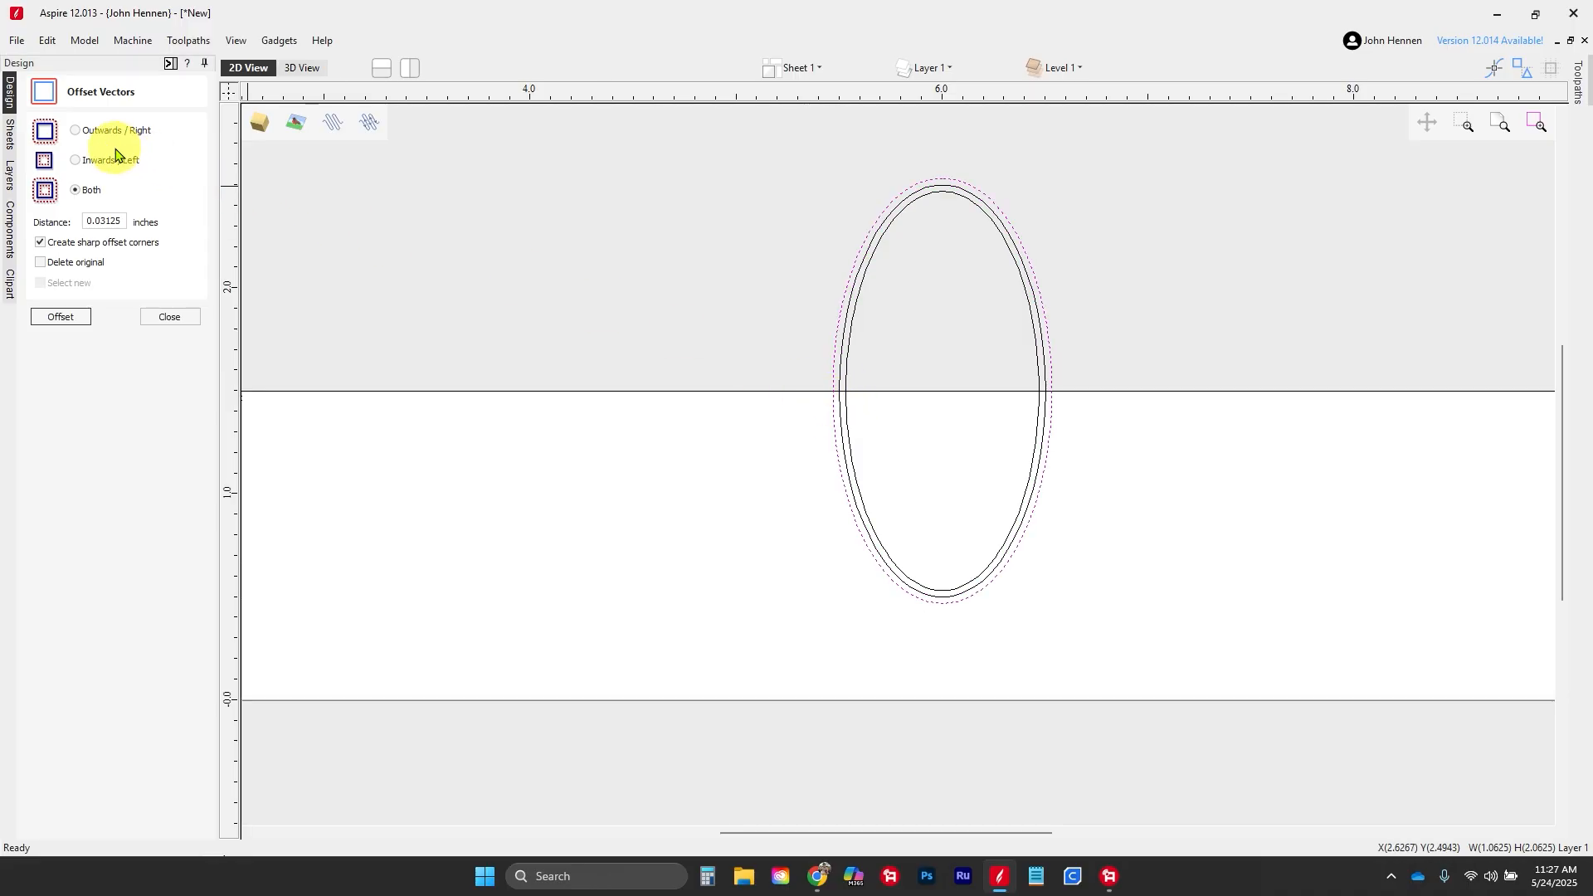
left_click(93, 137)
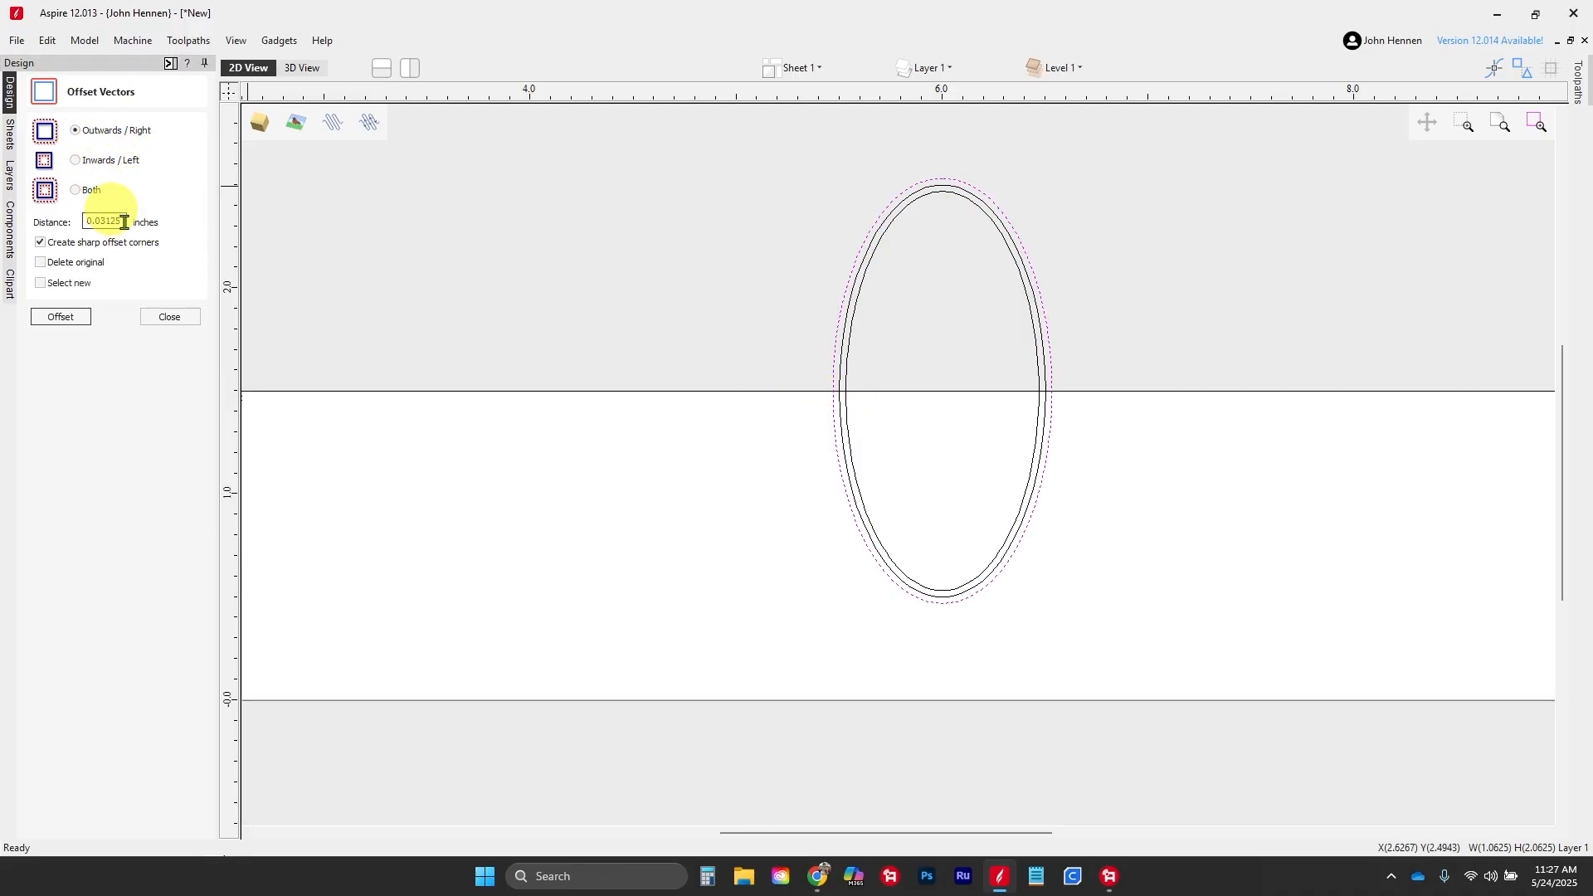
left_click_drag(124, 220, 16, 208)
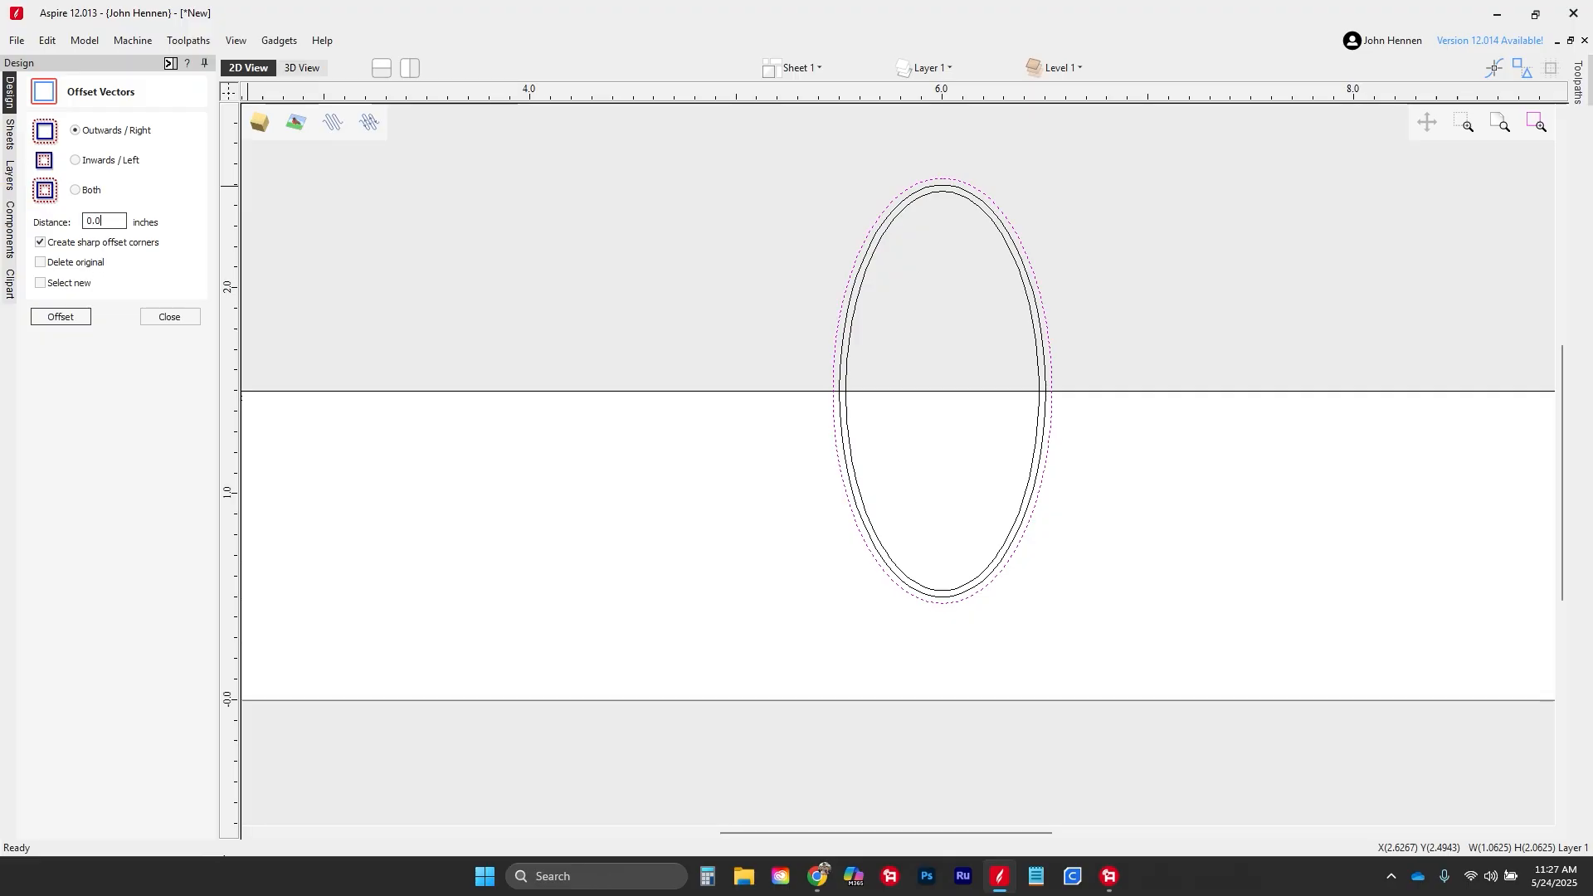
key("Return")
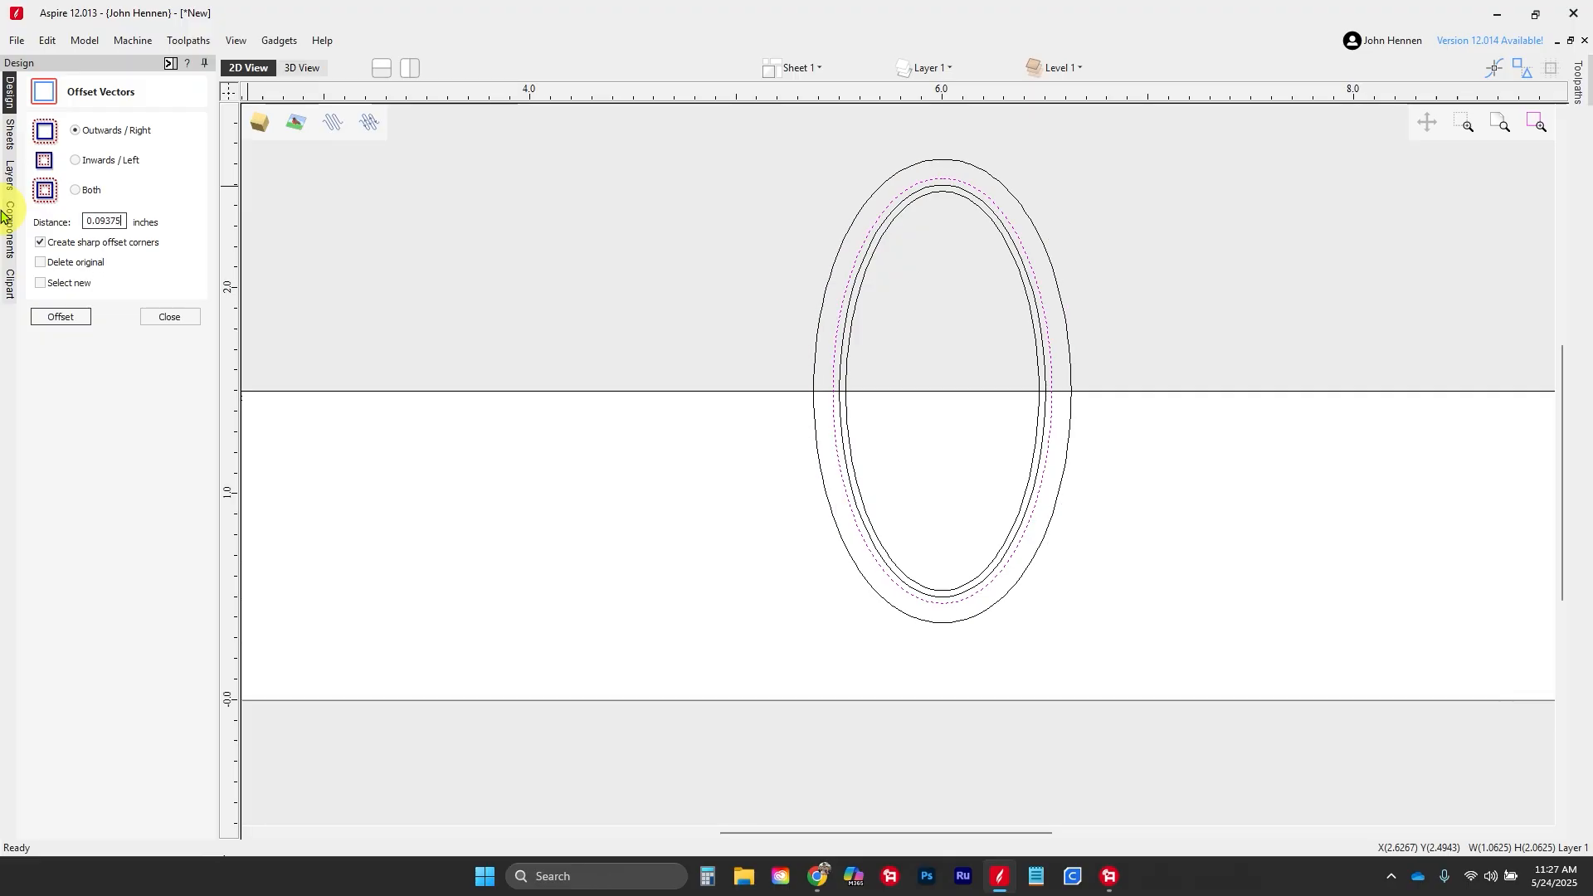
Step: Select the new outermost ellipse, offset it outwards by 0.03125 inches, and finish offsetting
left_click(812, 388)
left_click(812, 387)
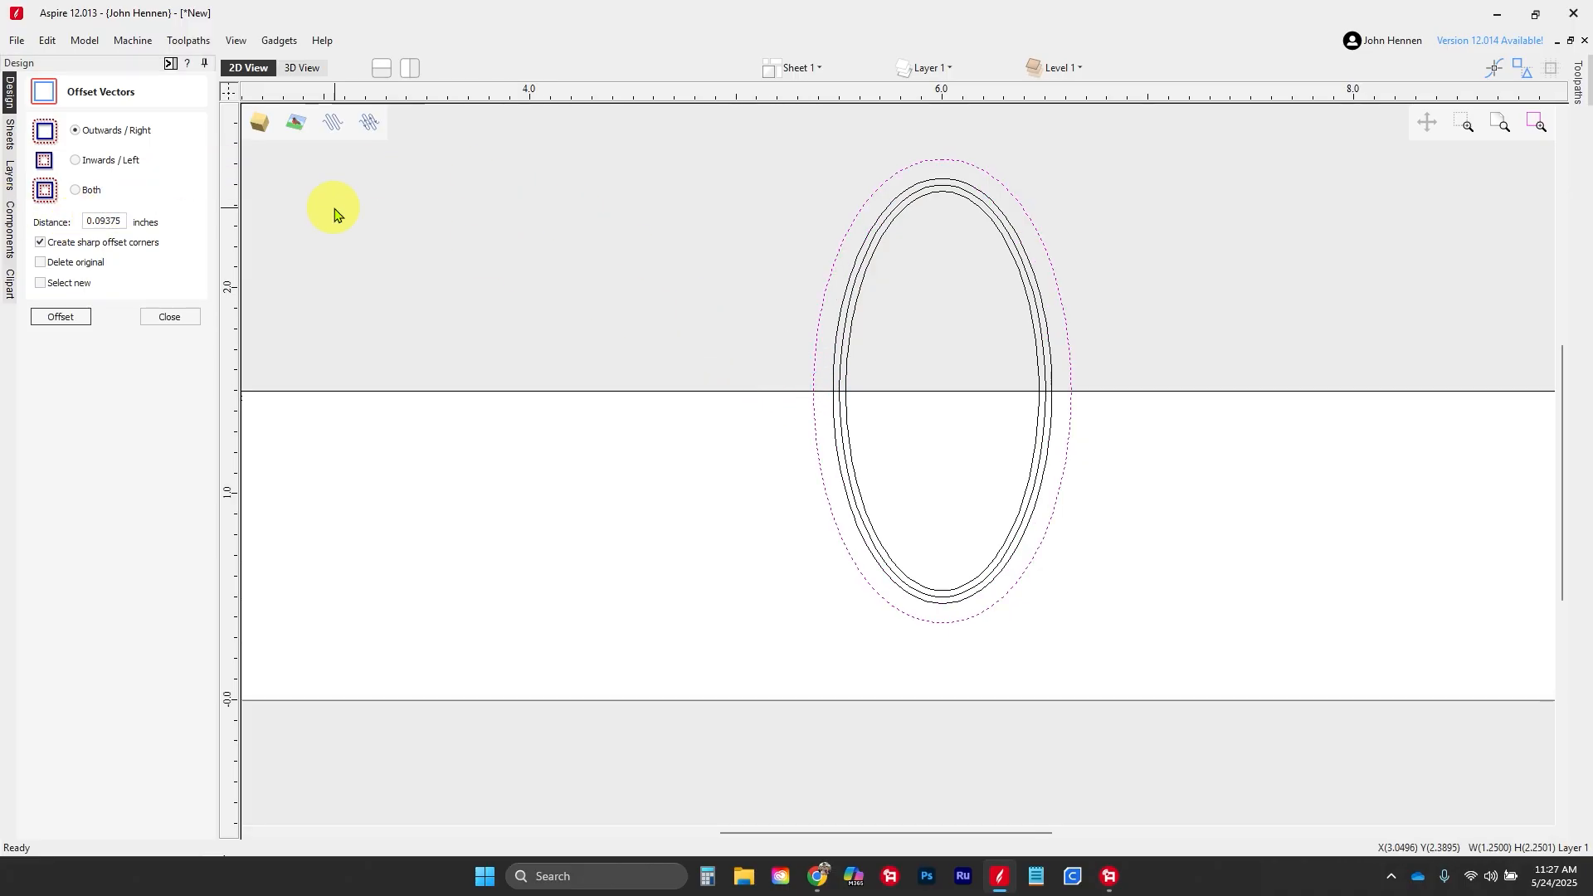
left_click(121, 221)
double_click(122, 222)
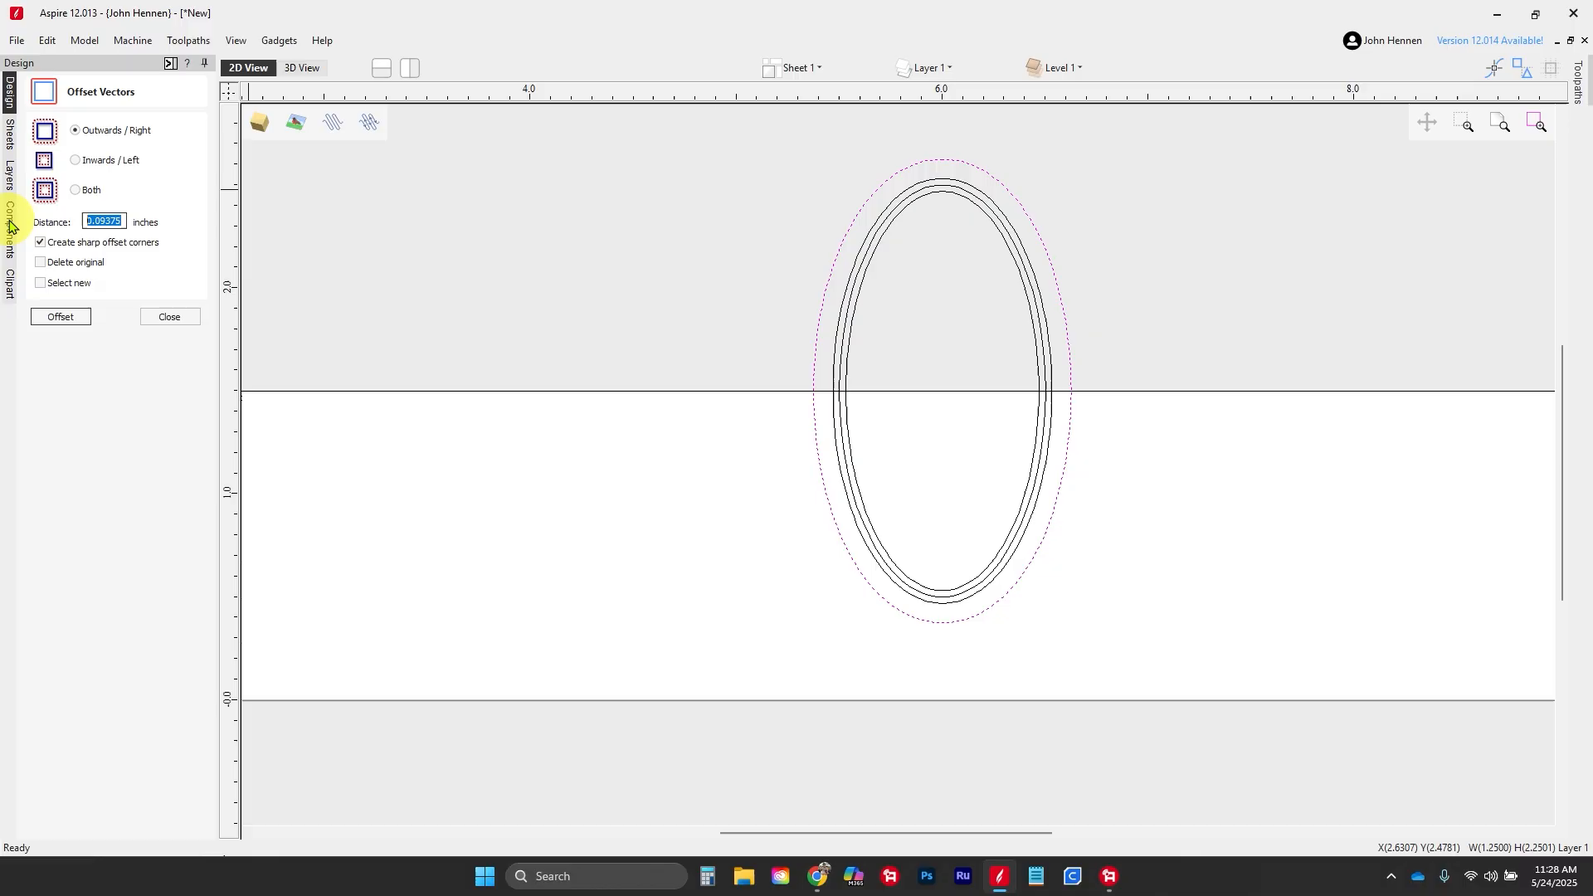
type("0.03")
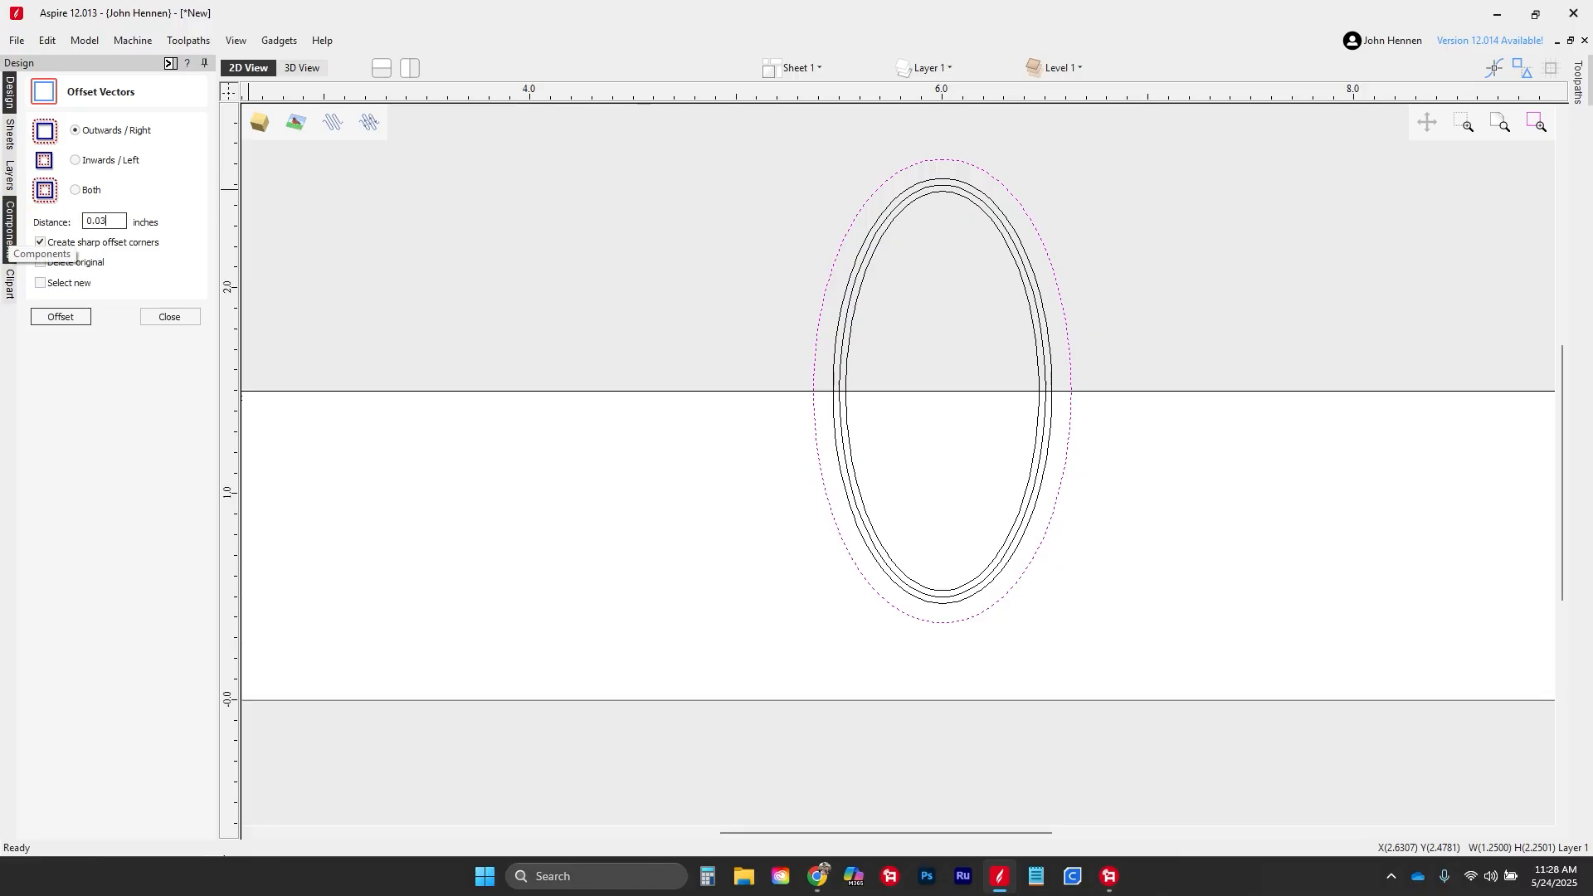
type("125")
key("Return")
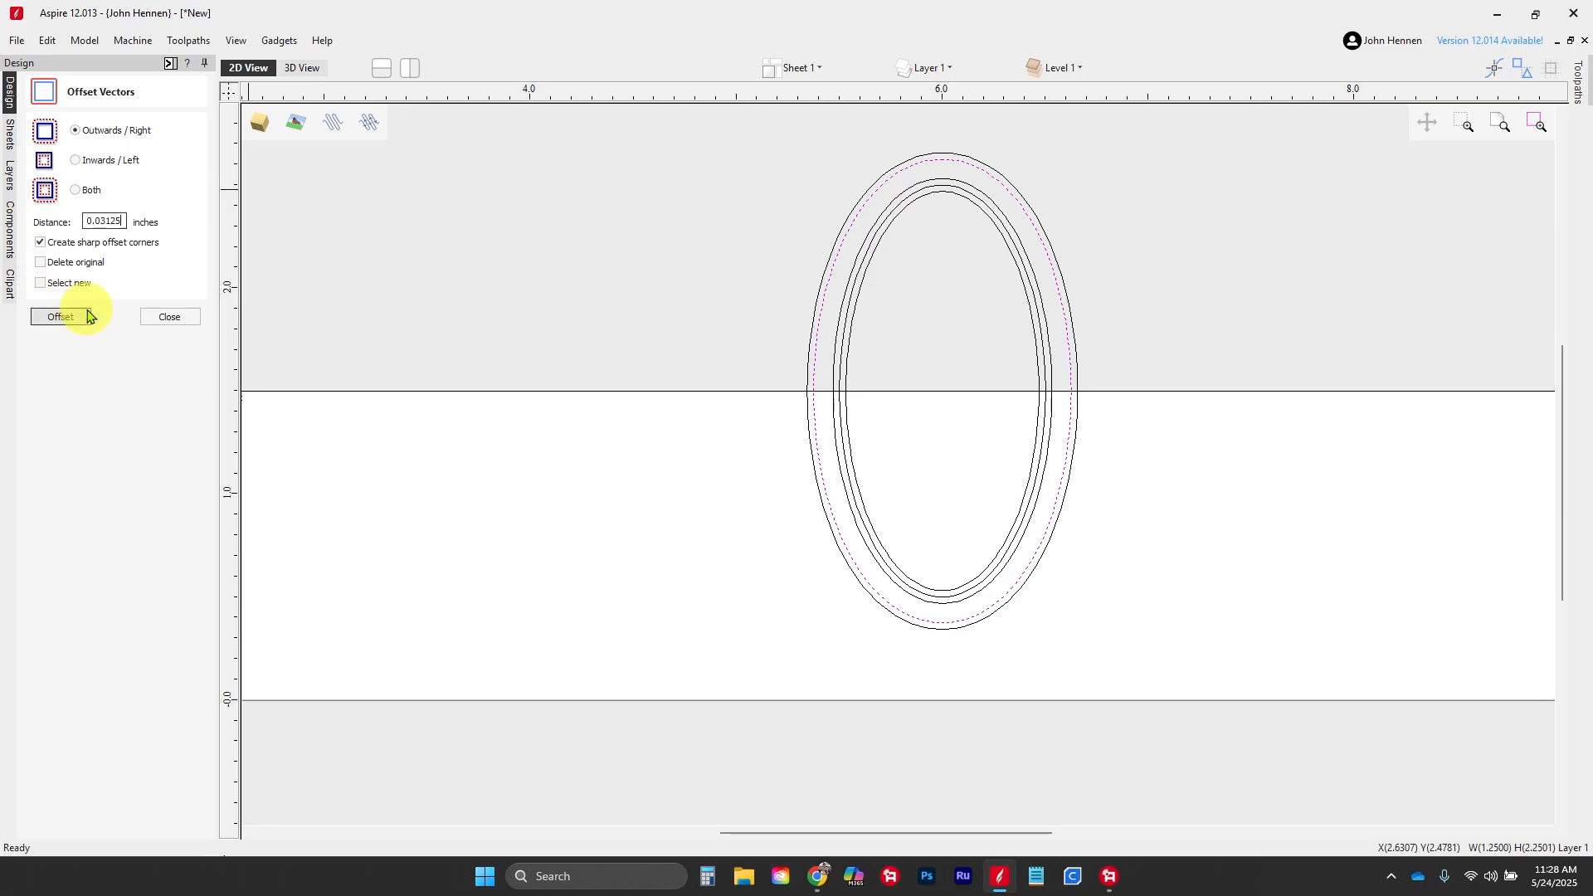
left_click(157, 318)
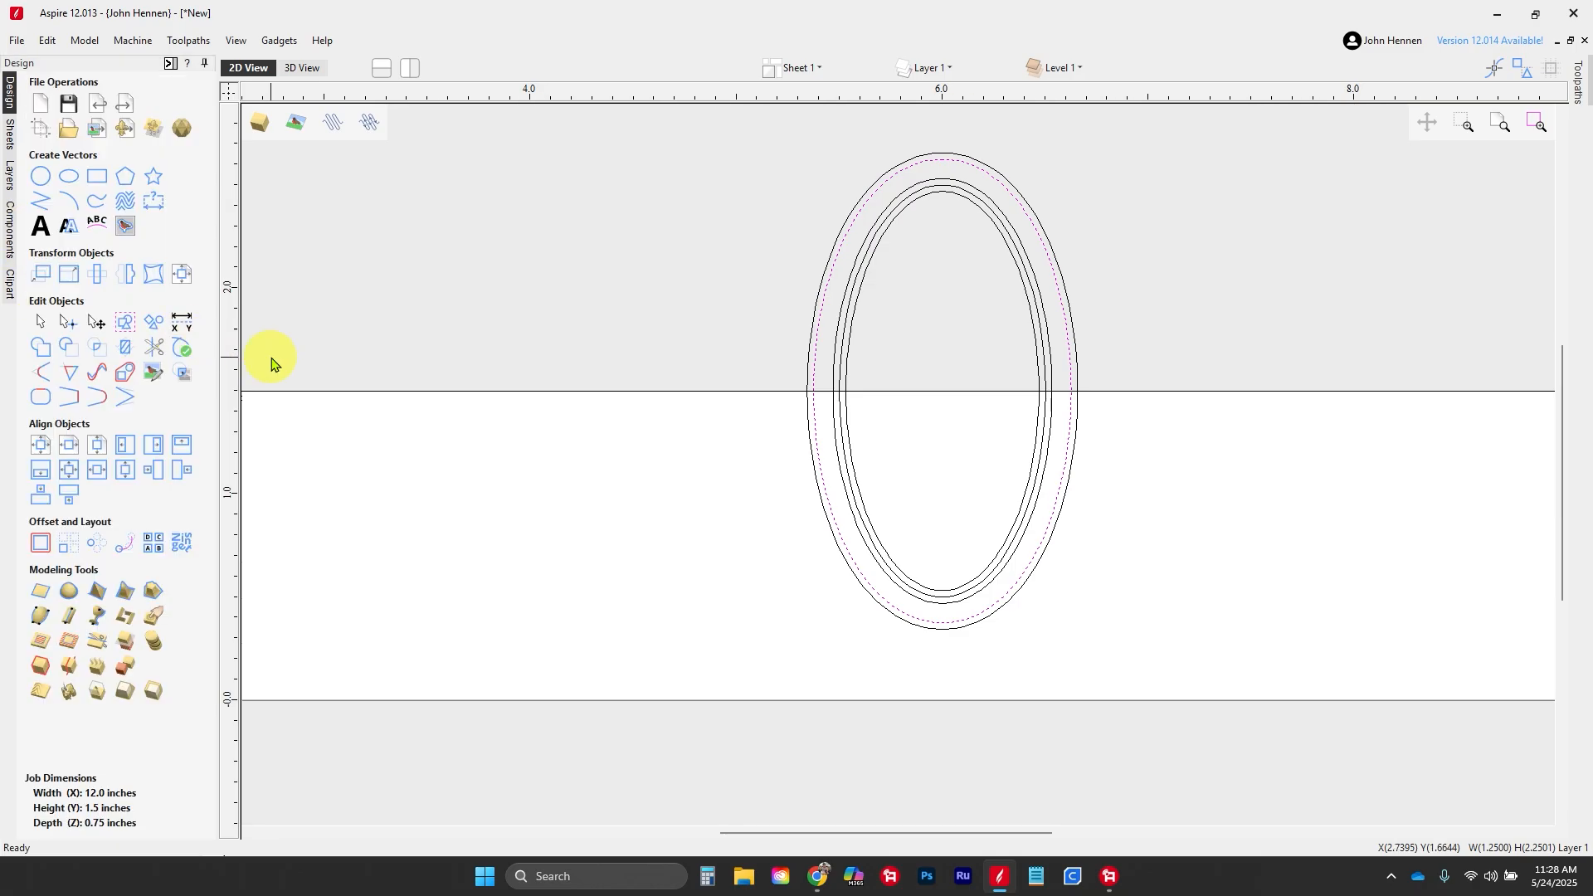
left_click(40, 201)
left_click(649, 386)
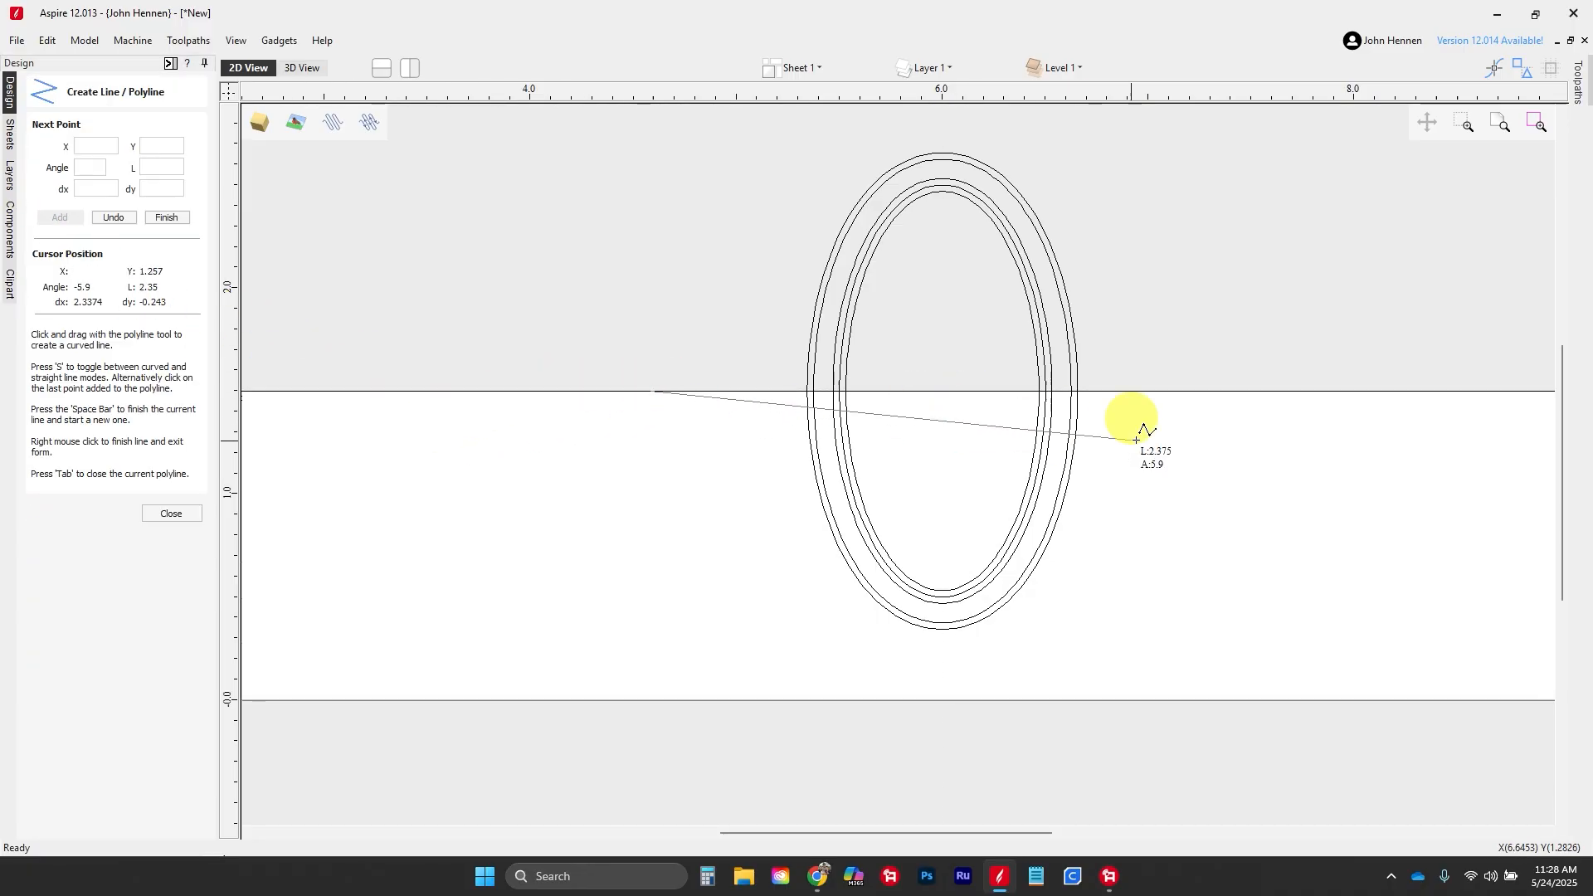
right_click(1287, 390)
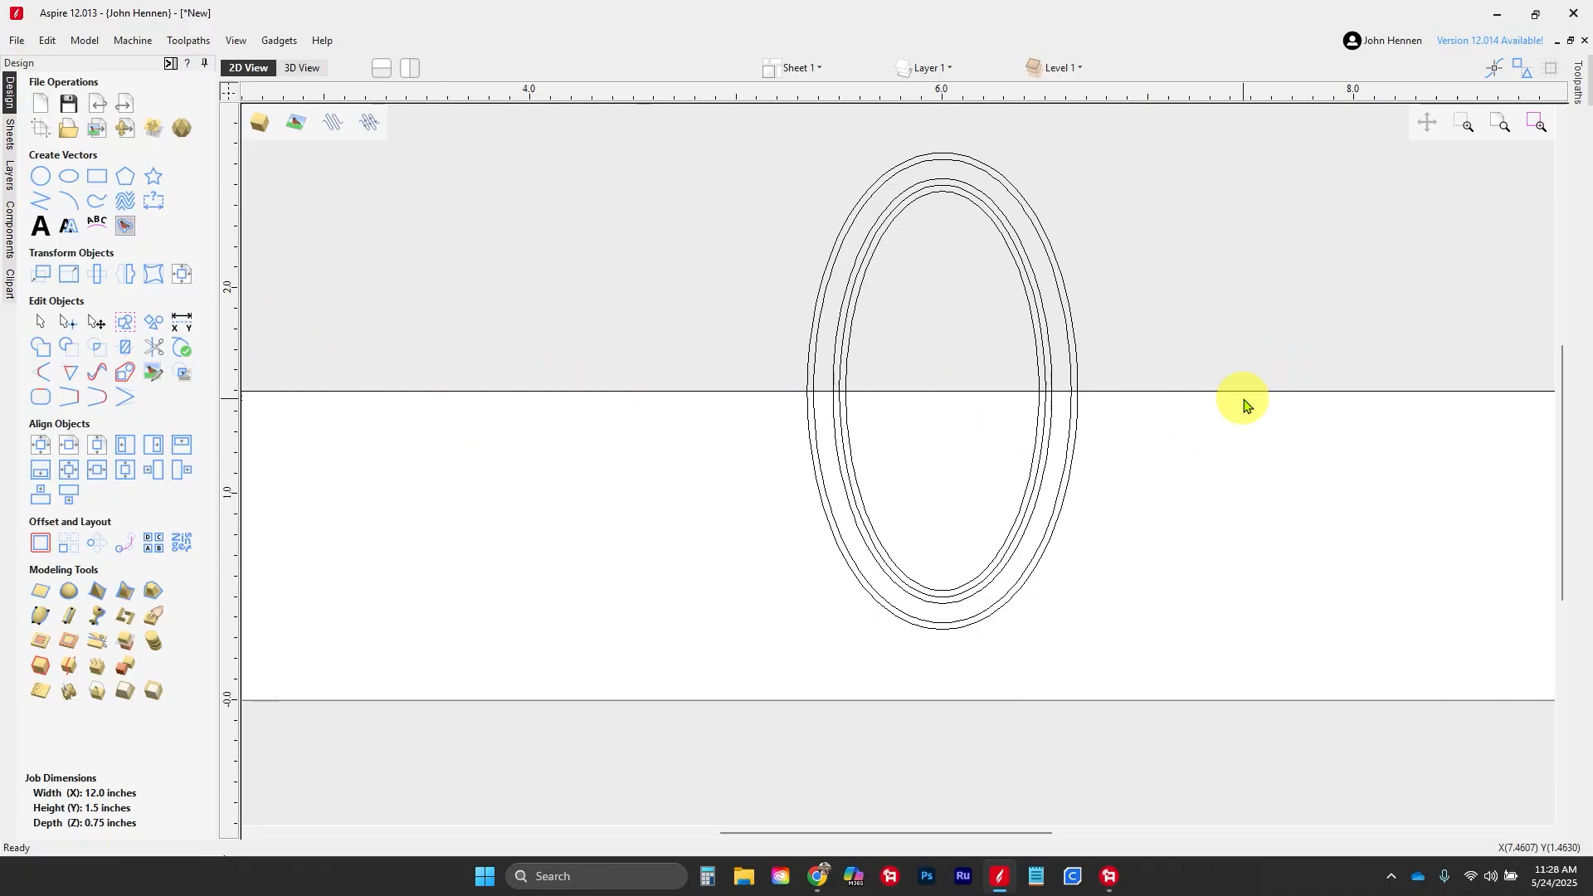
Step: Draw a horizontal line about 2.125 inches long along the material's top edge, crossing all the ellipses
left_click(39, 200)
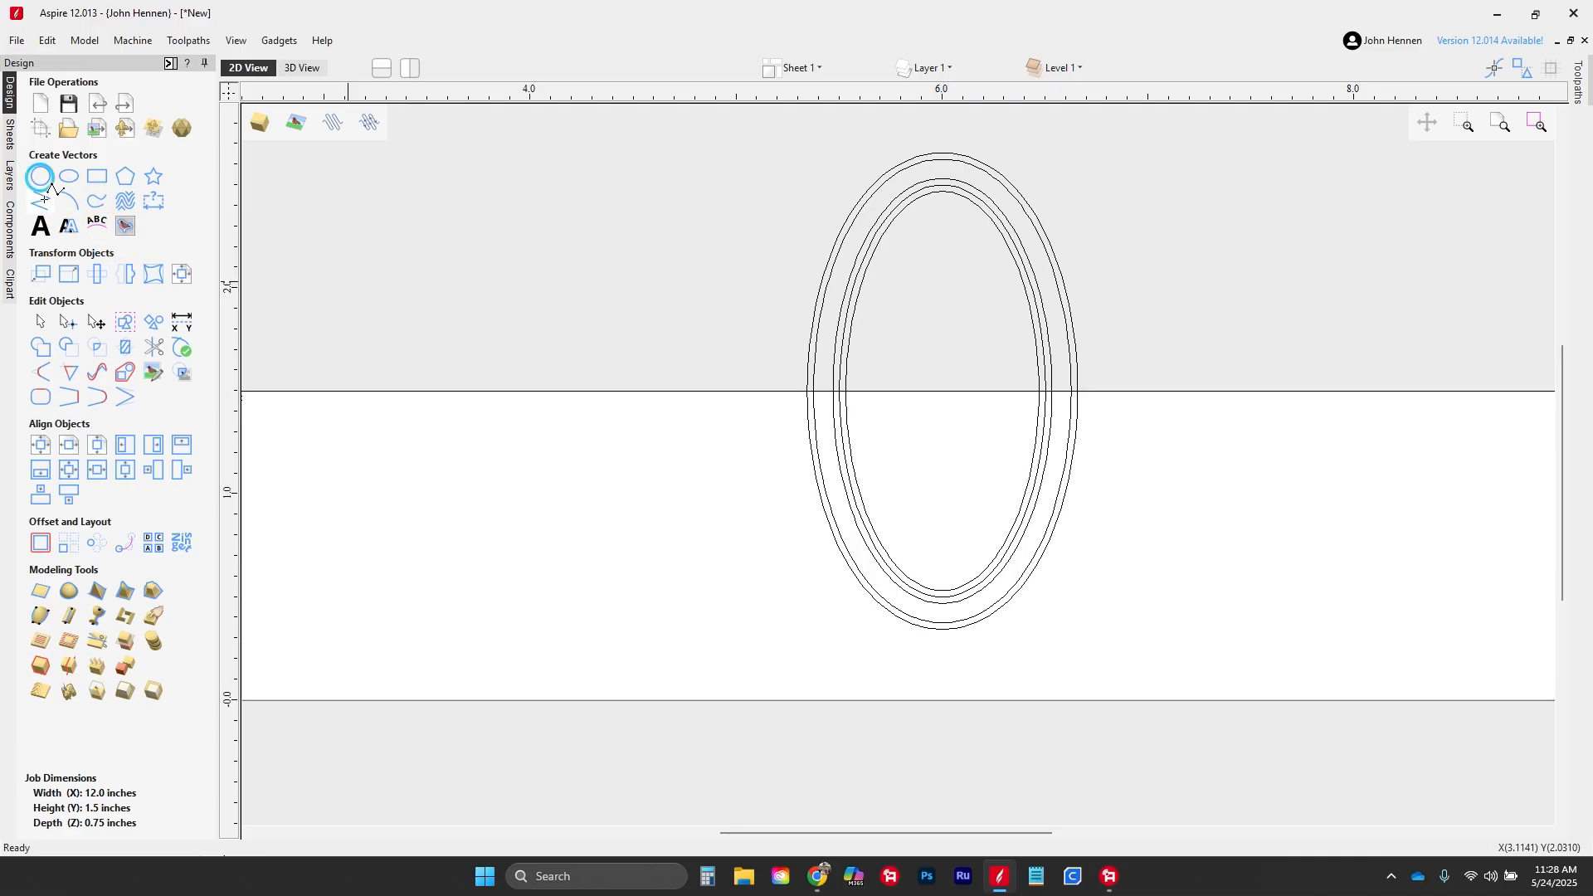
left_click(744, 391)
left_click(1190, 391)
right_click(1186, 392)
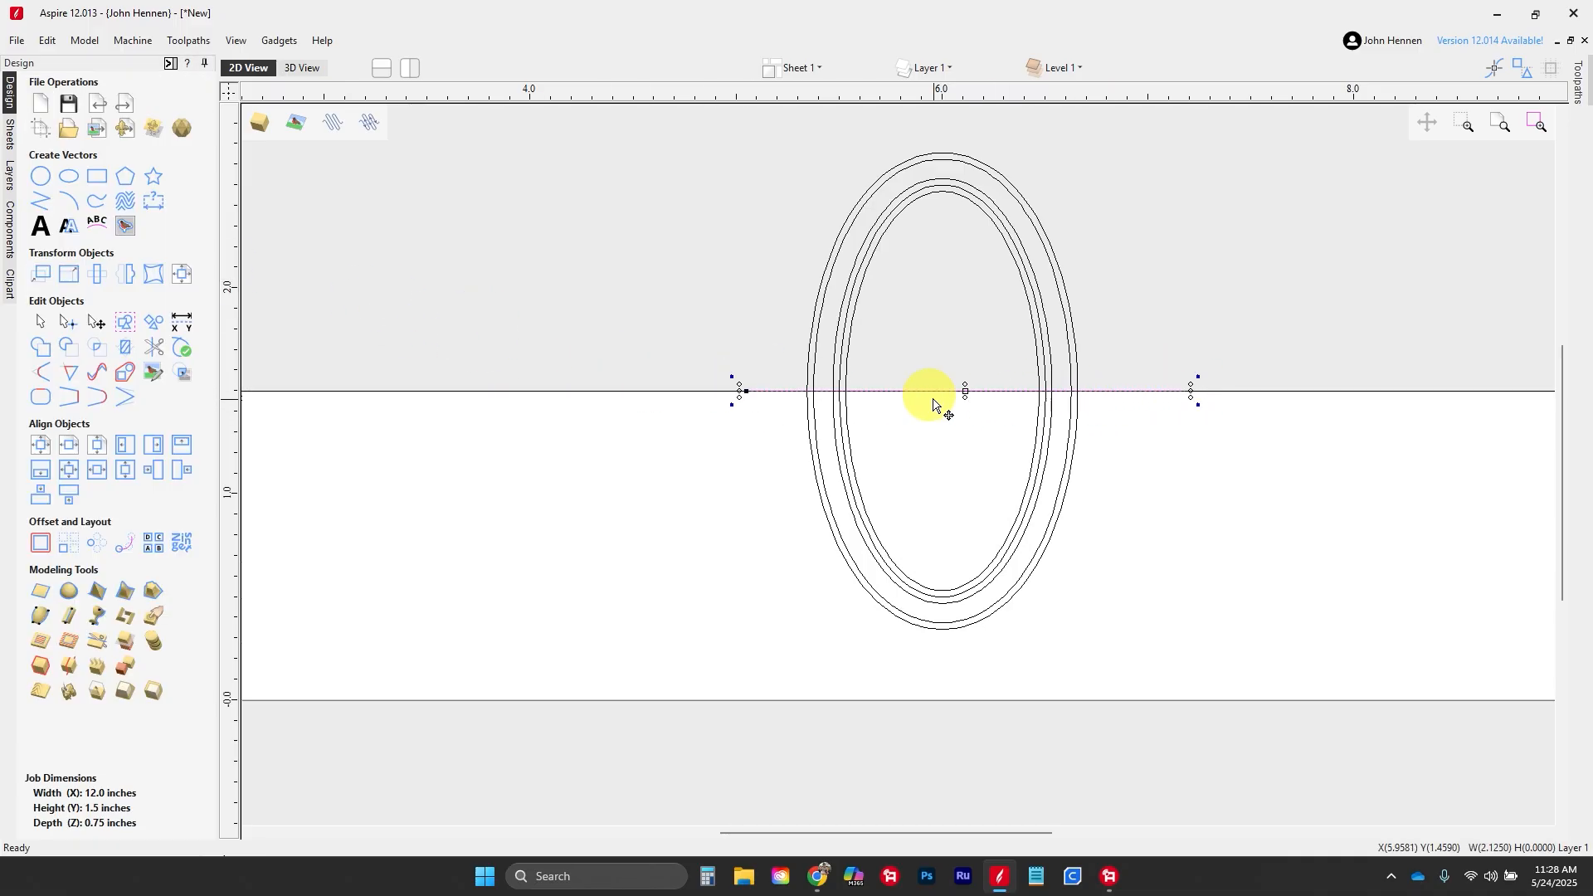
Step: Trim away the upper halves of all five ellipses above the horizontal line
left_click(153, 347)
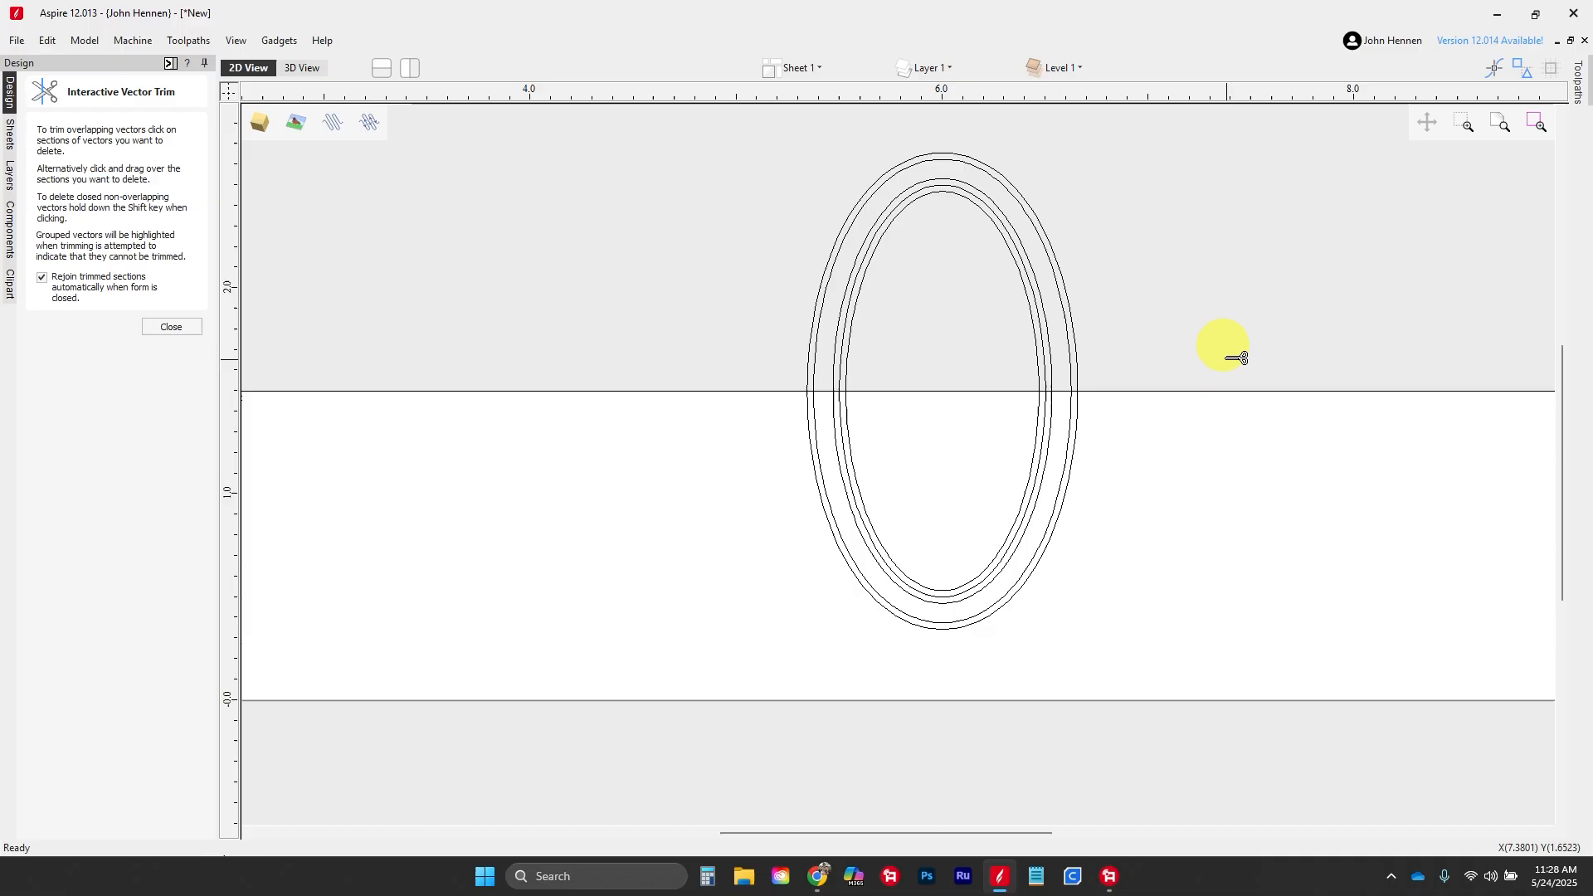
left_click_drag(1111, 336, 958, 329)
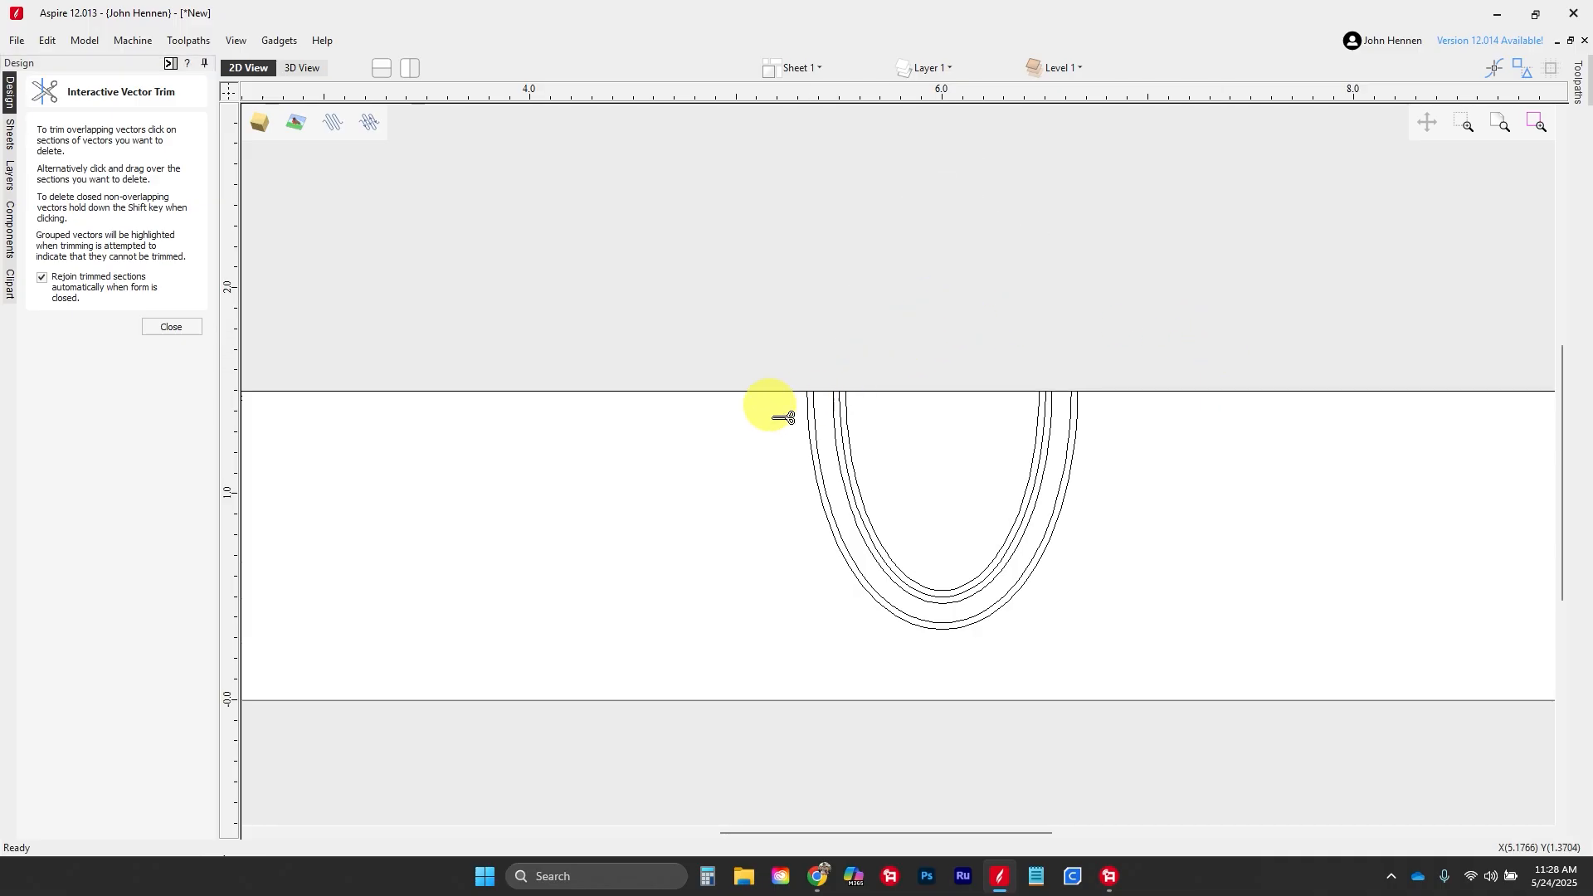
left_click(196, 326)
left_click(672, 334)
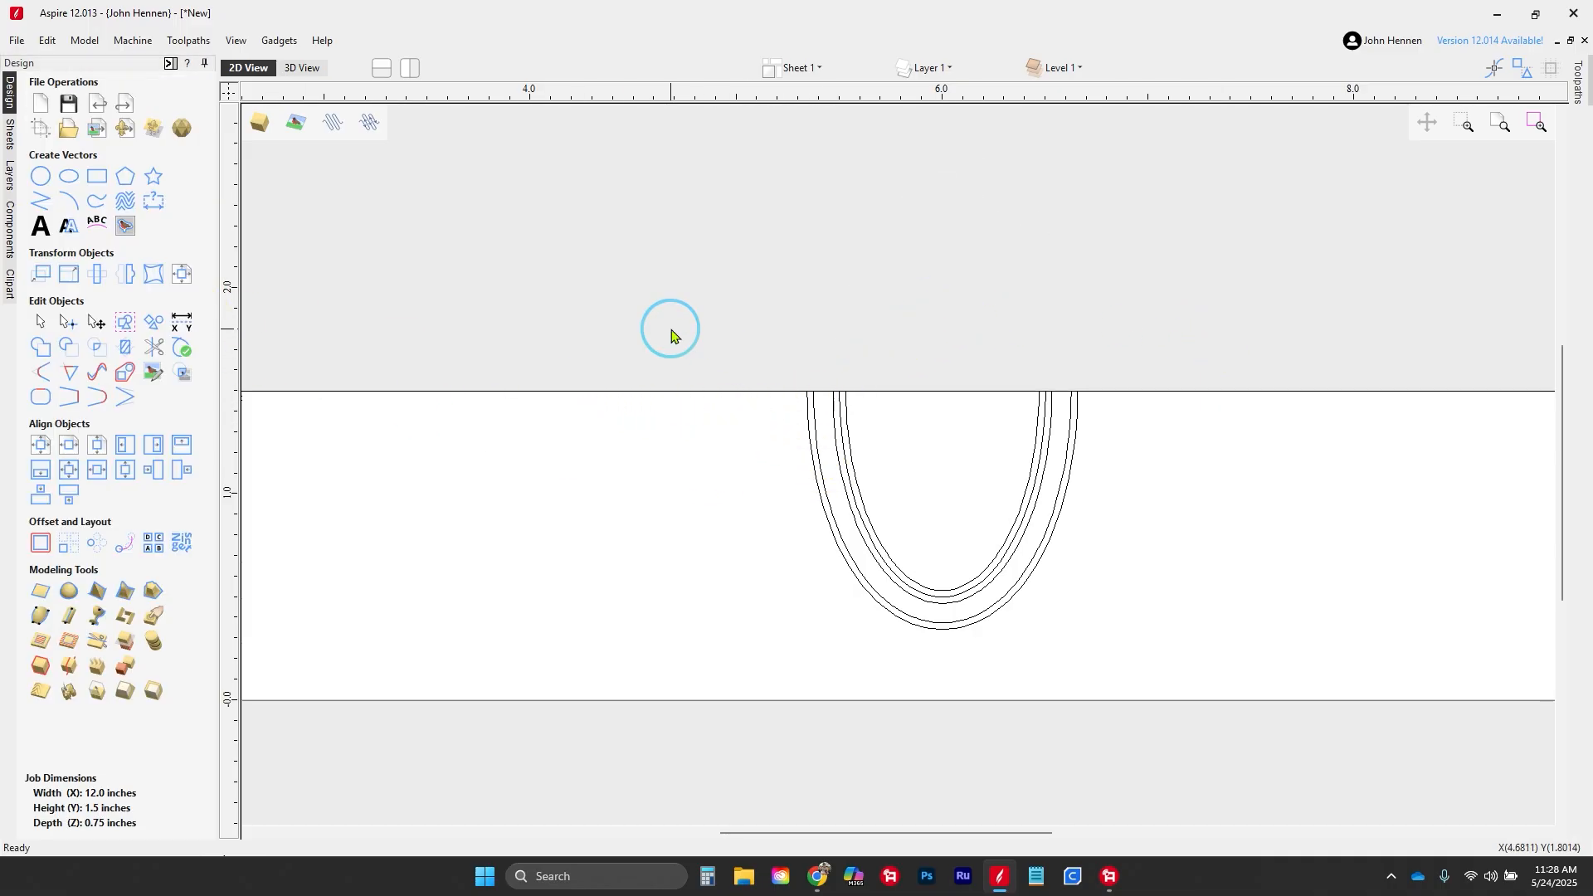
Step: Close the innermost half-ellipse with a straight line between its two open ends
scroll(857, 397, "up", 2)
left_click(859, 390)
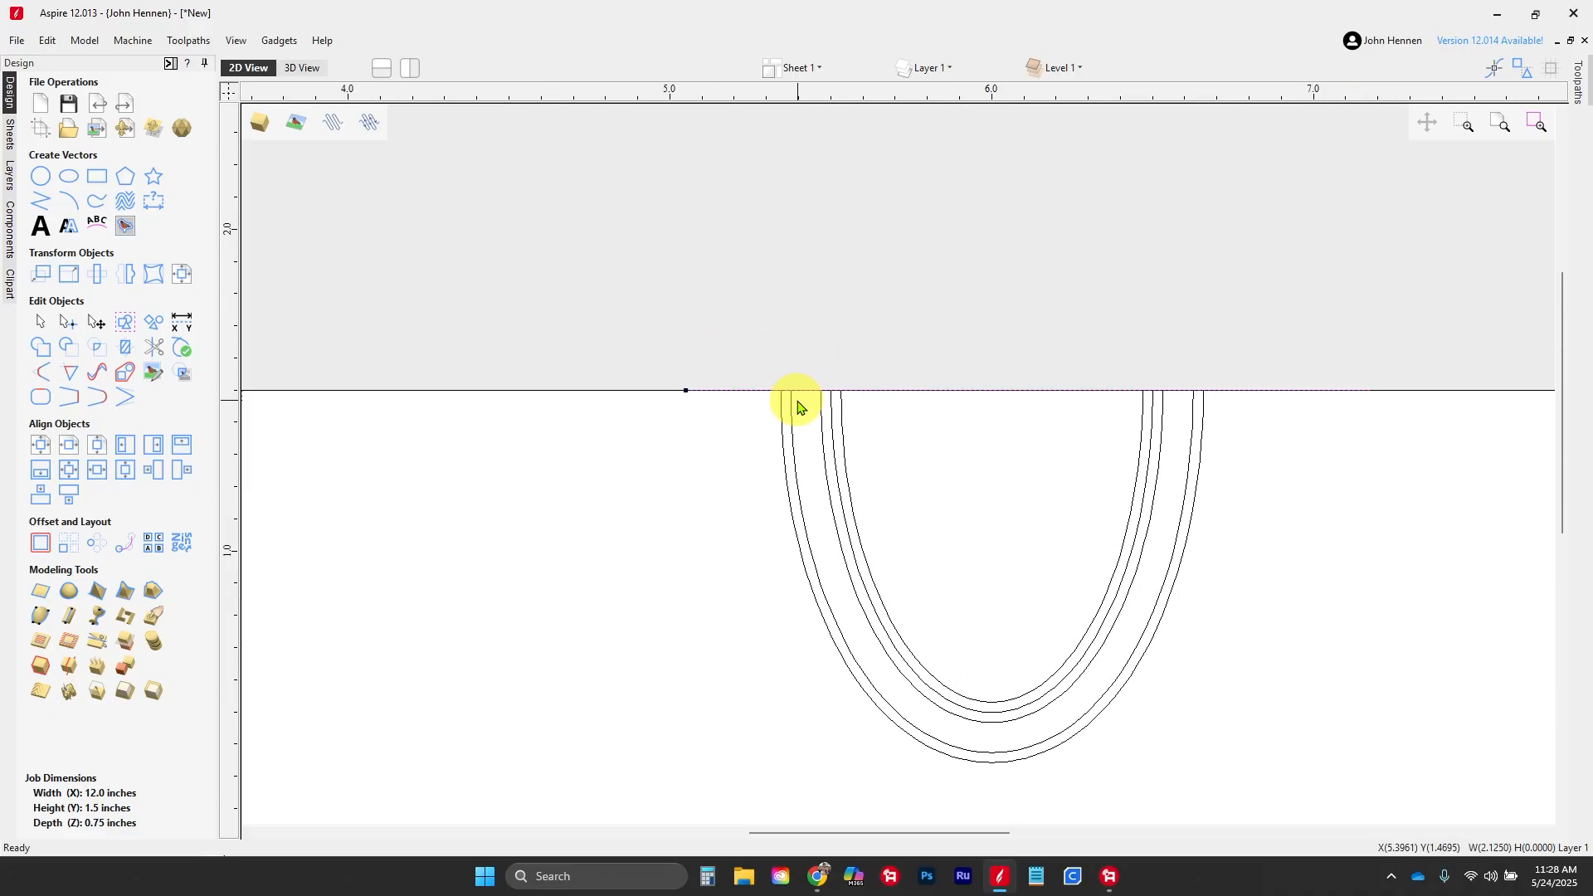
scroll(793, 410, "up", 2)
left_click(892, 414)
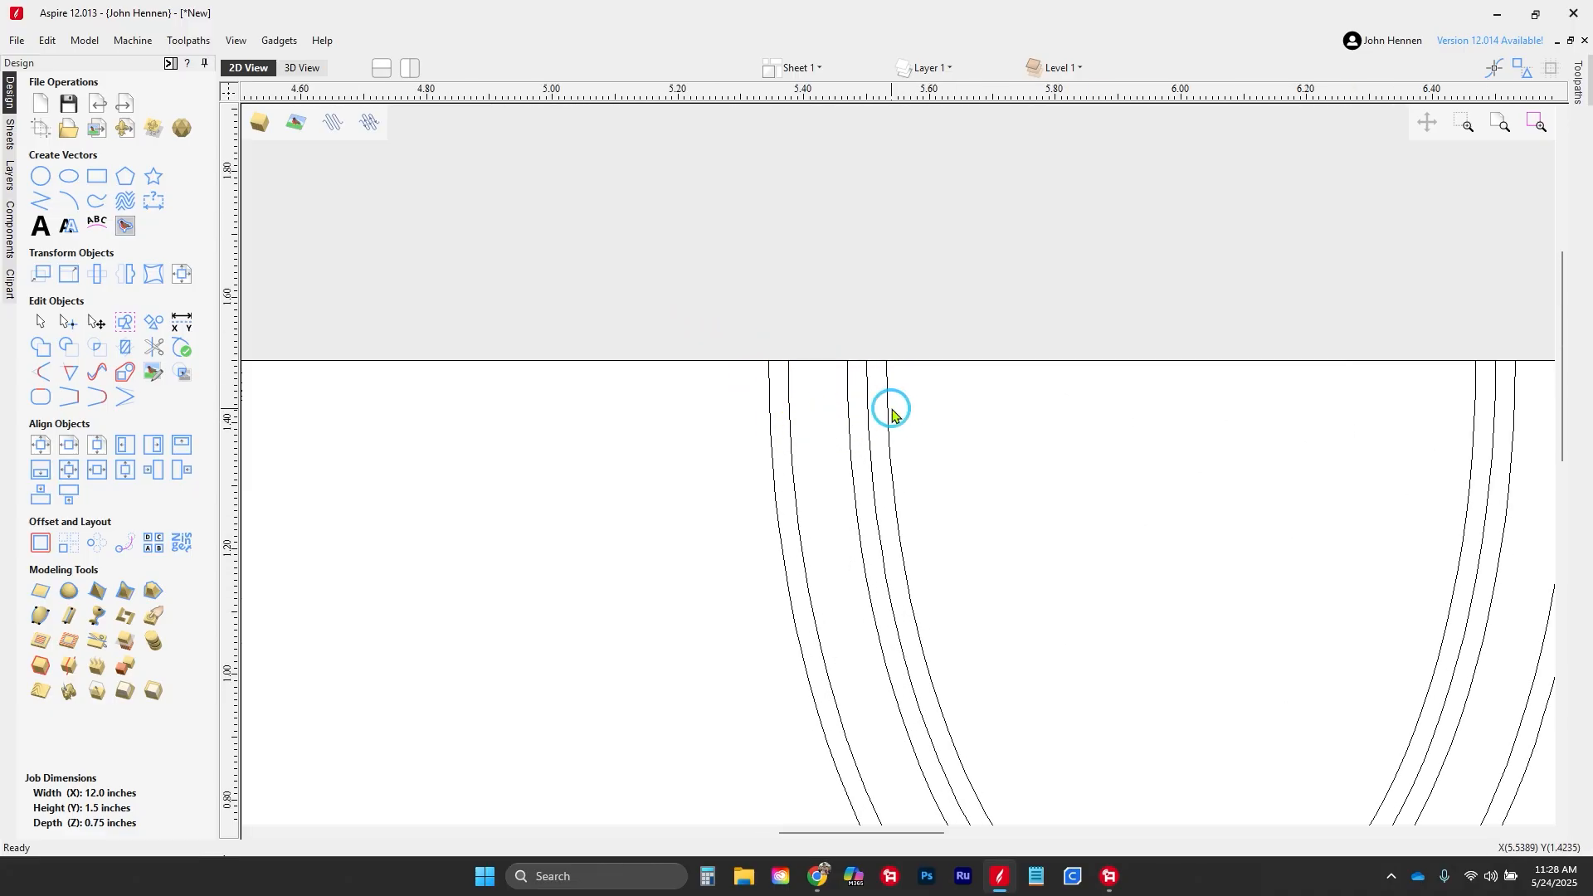
left_click(887, 413)
scroll(886, 414, "down", 2)
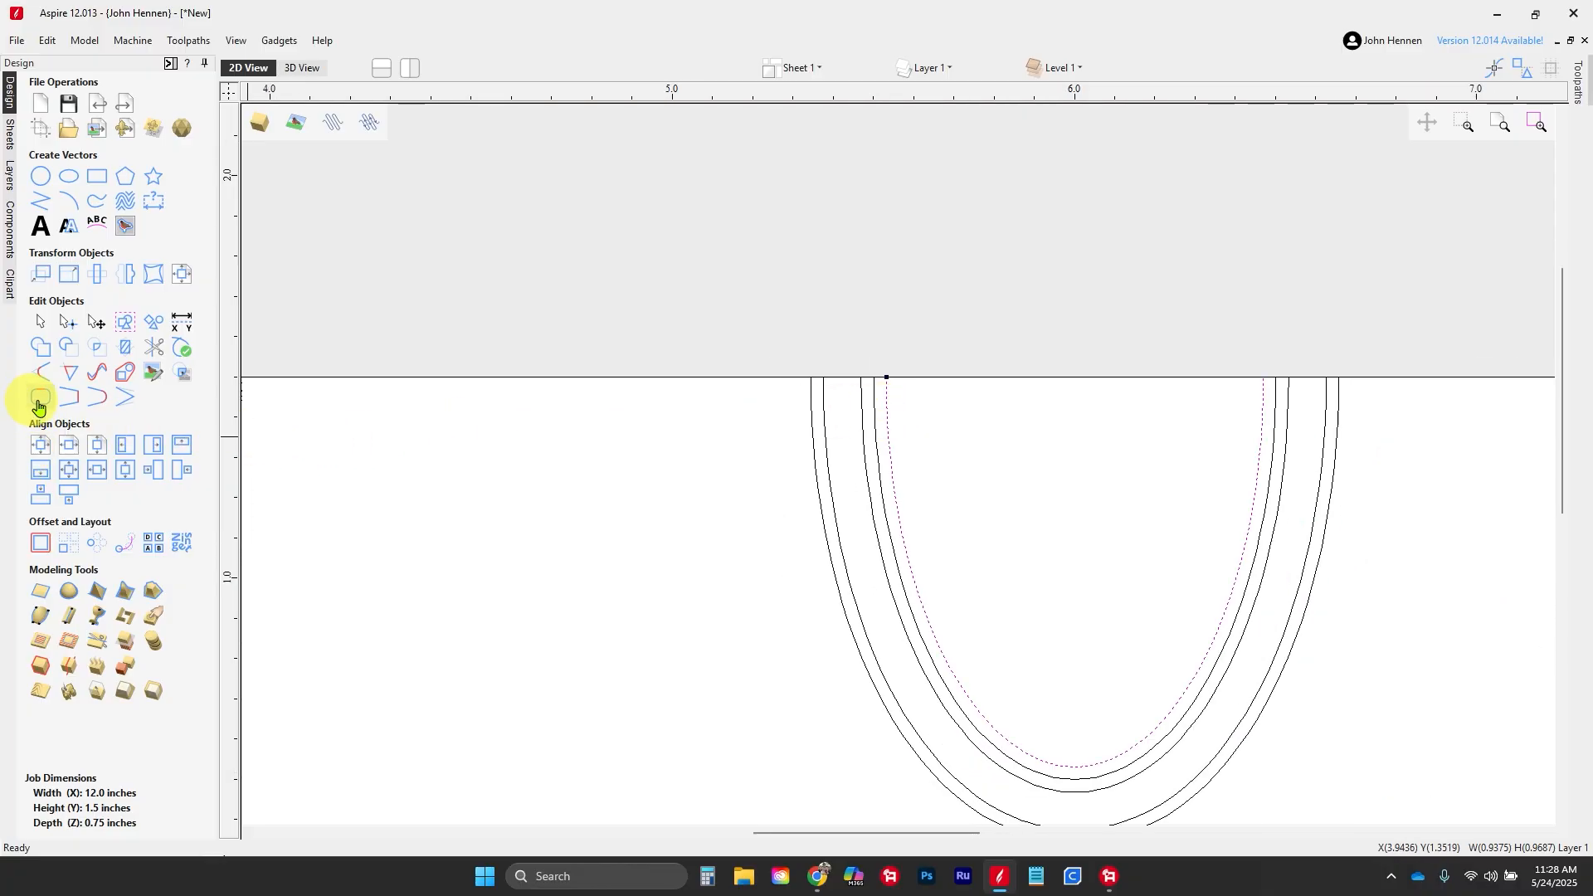
left_click(69, 399)
left_click(1020, 327)
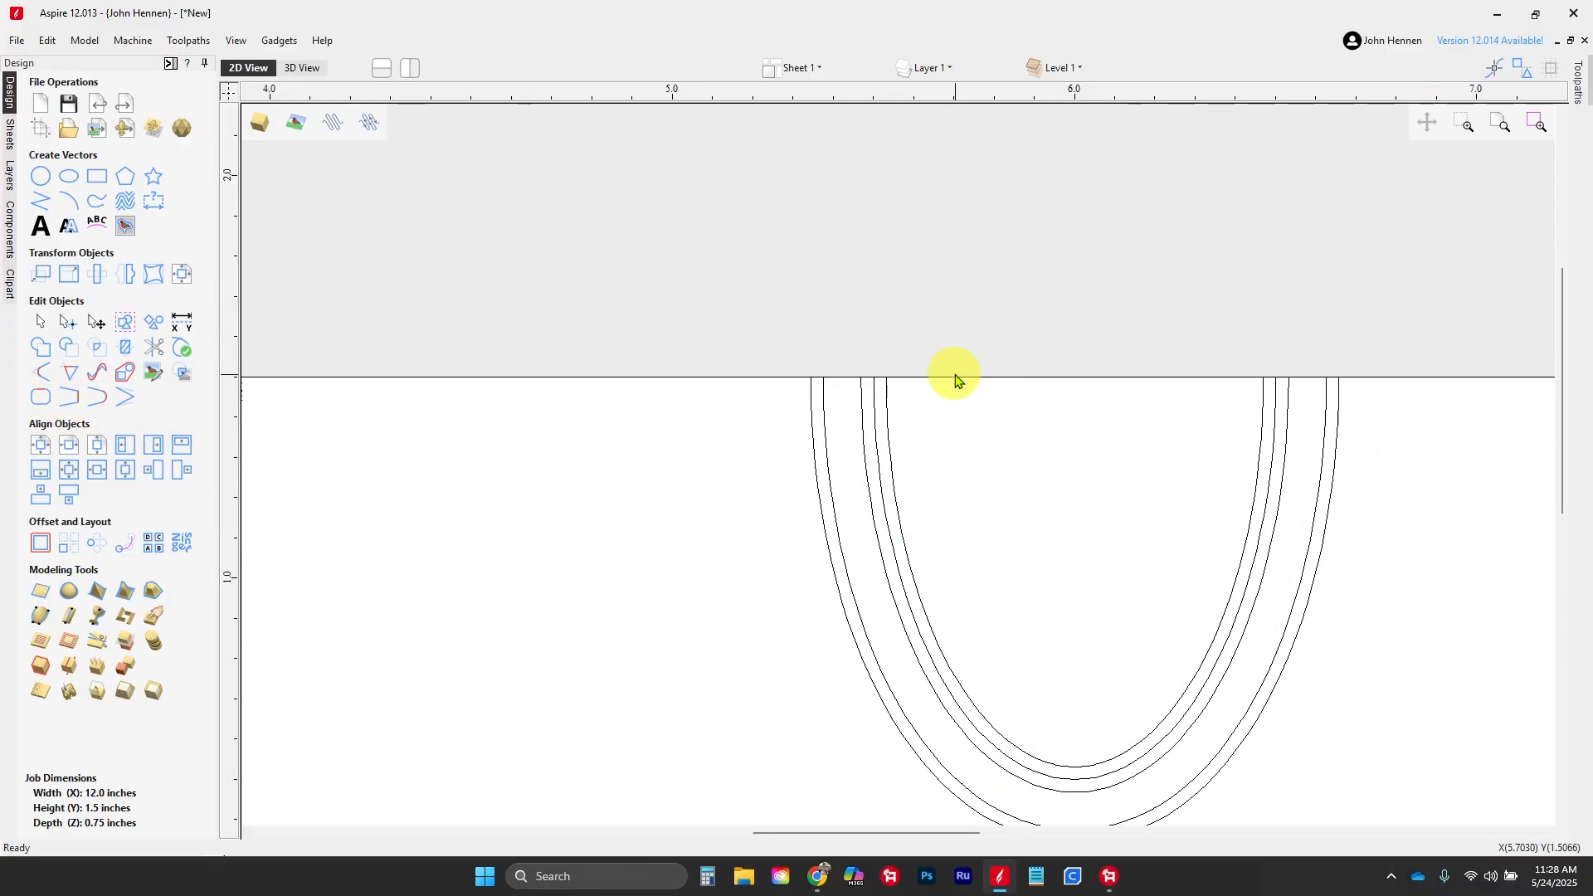
Step: Move the closed innermost half-ellipse to a new layer named "pocket" that is not visible
left_click(889, 415)
right_click(890, 415)
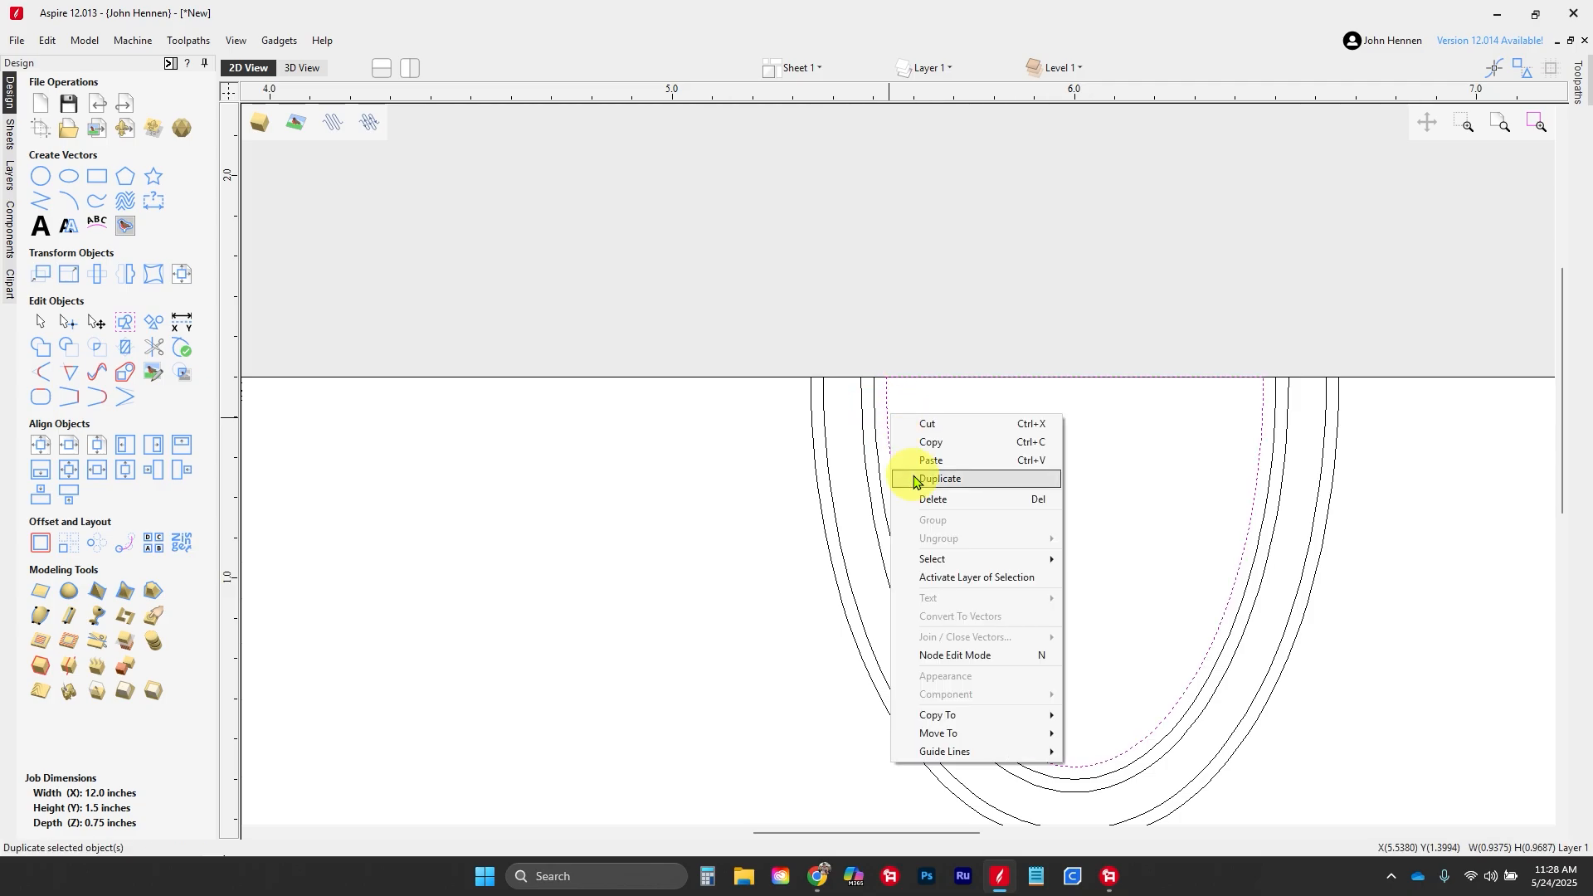
left_click(1008, 733)
left_click(1107, 772)
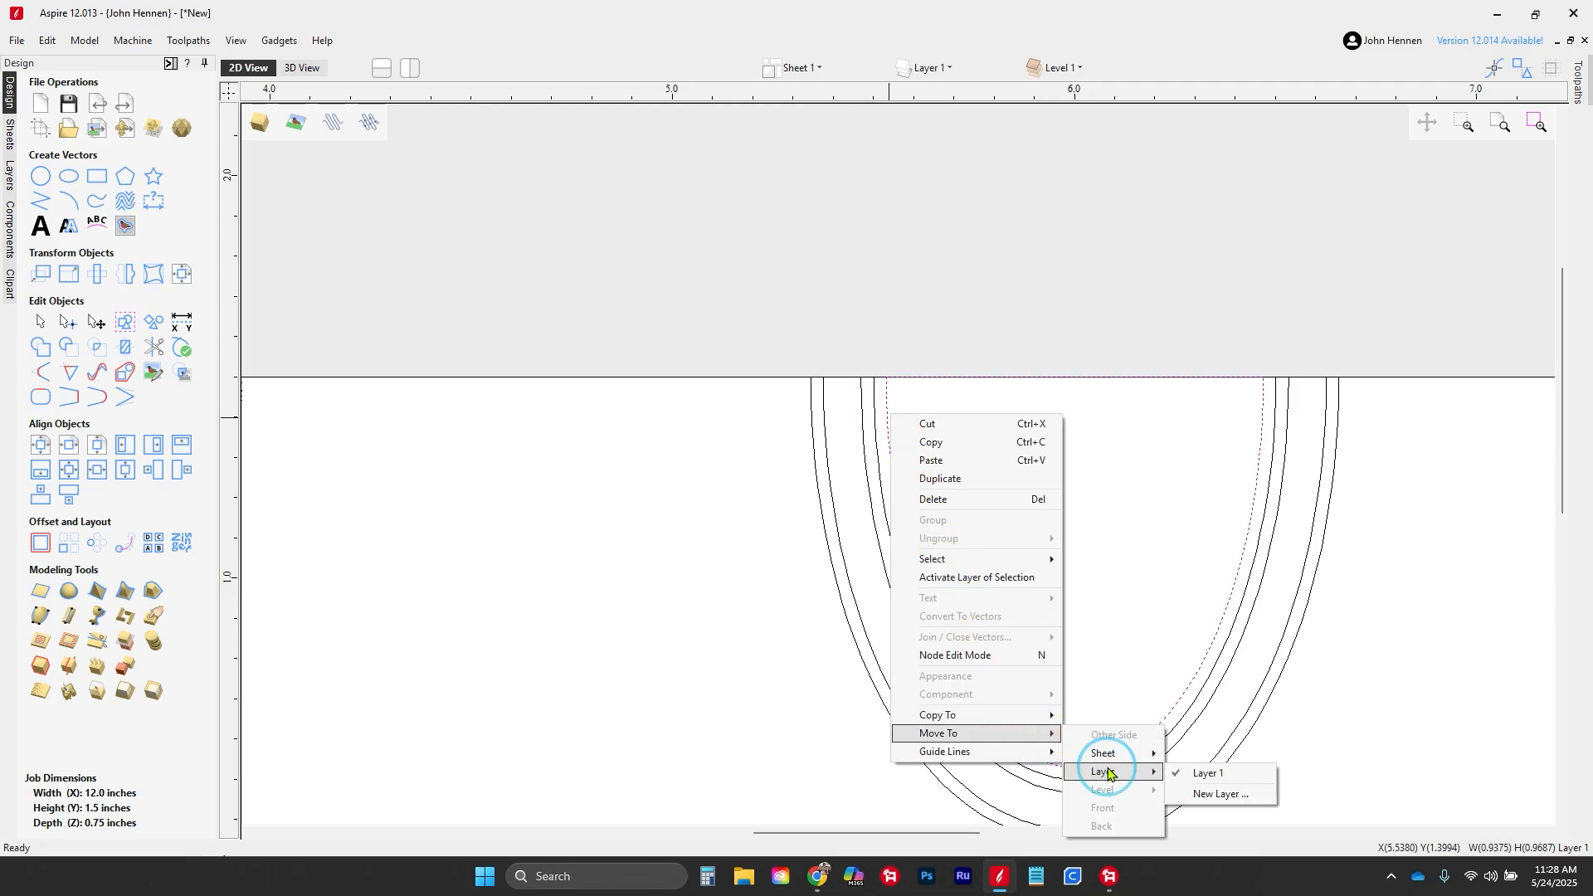
left_click(1205, 795)
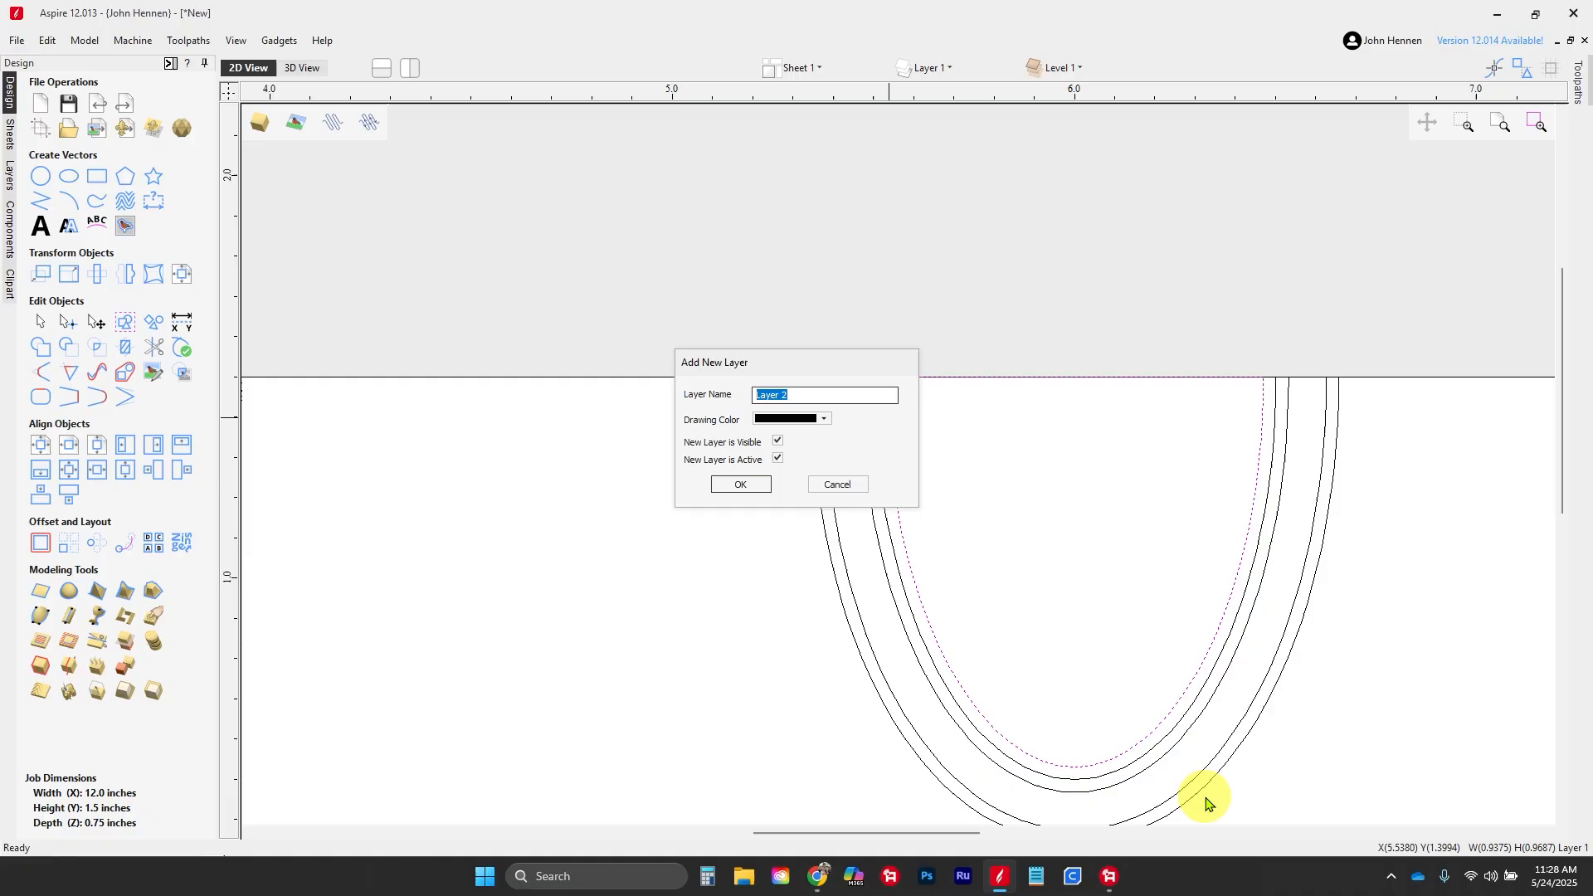
type("pocket")
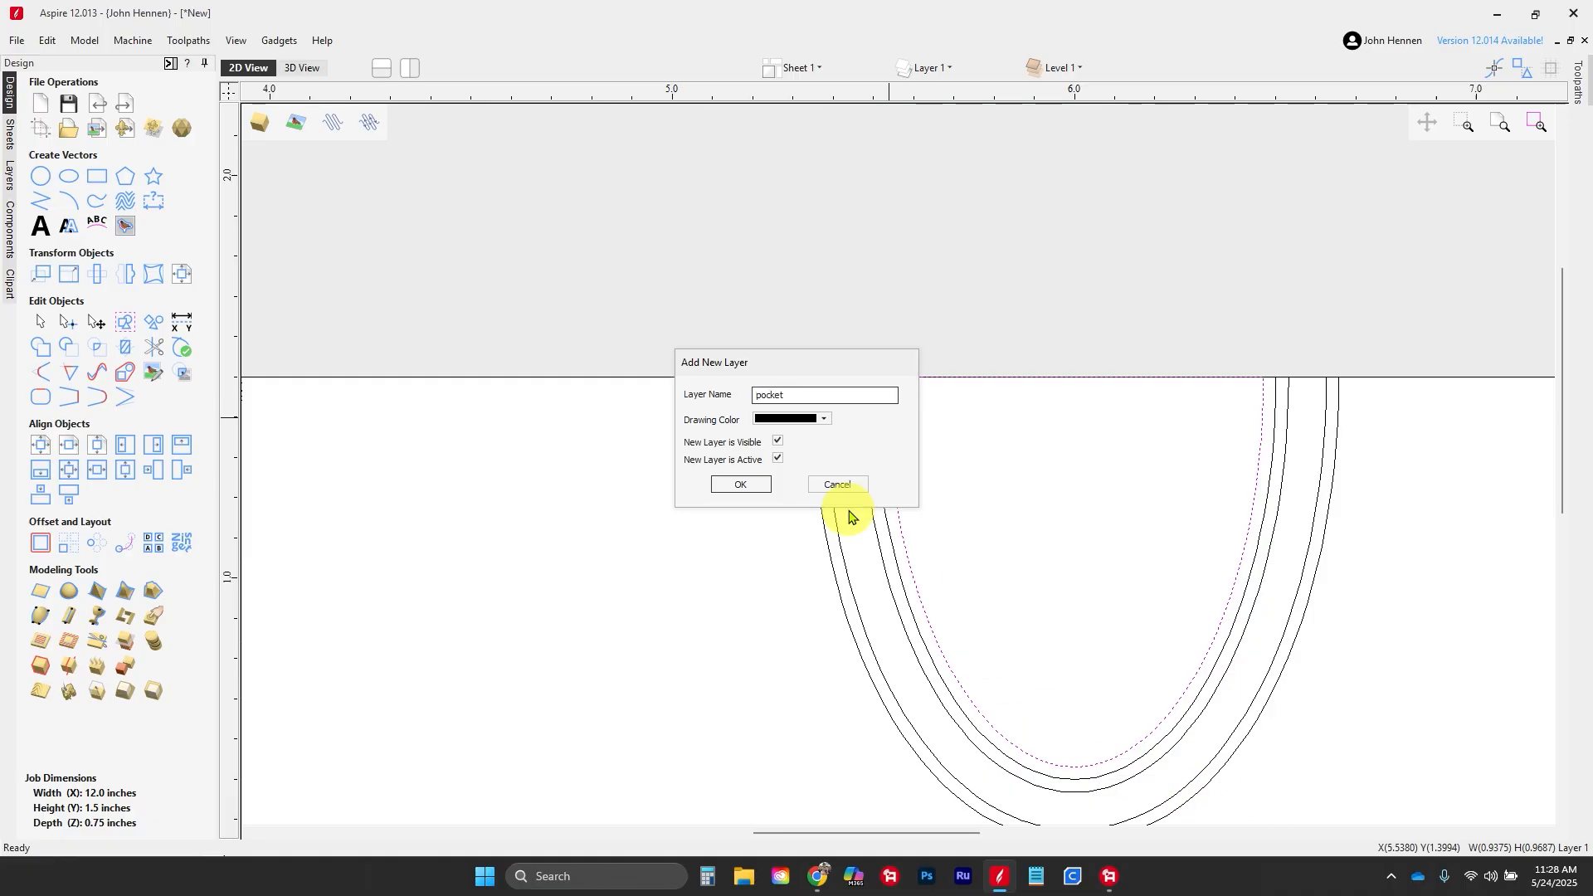
left_click(778, 442)
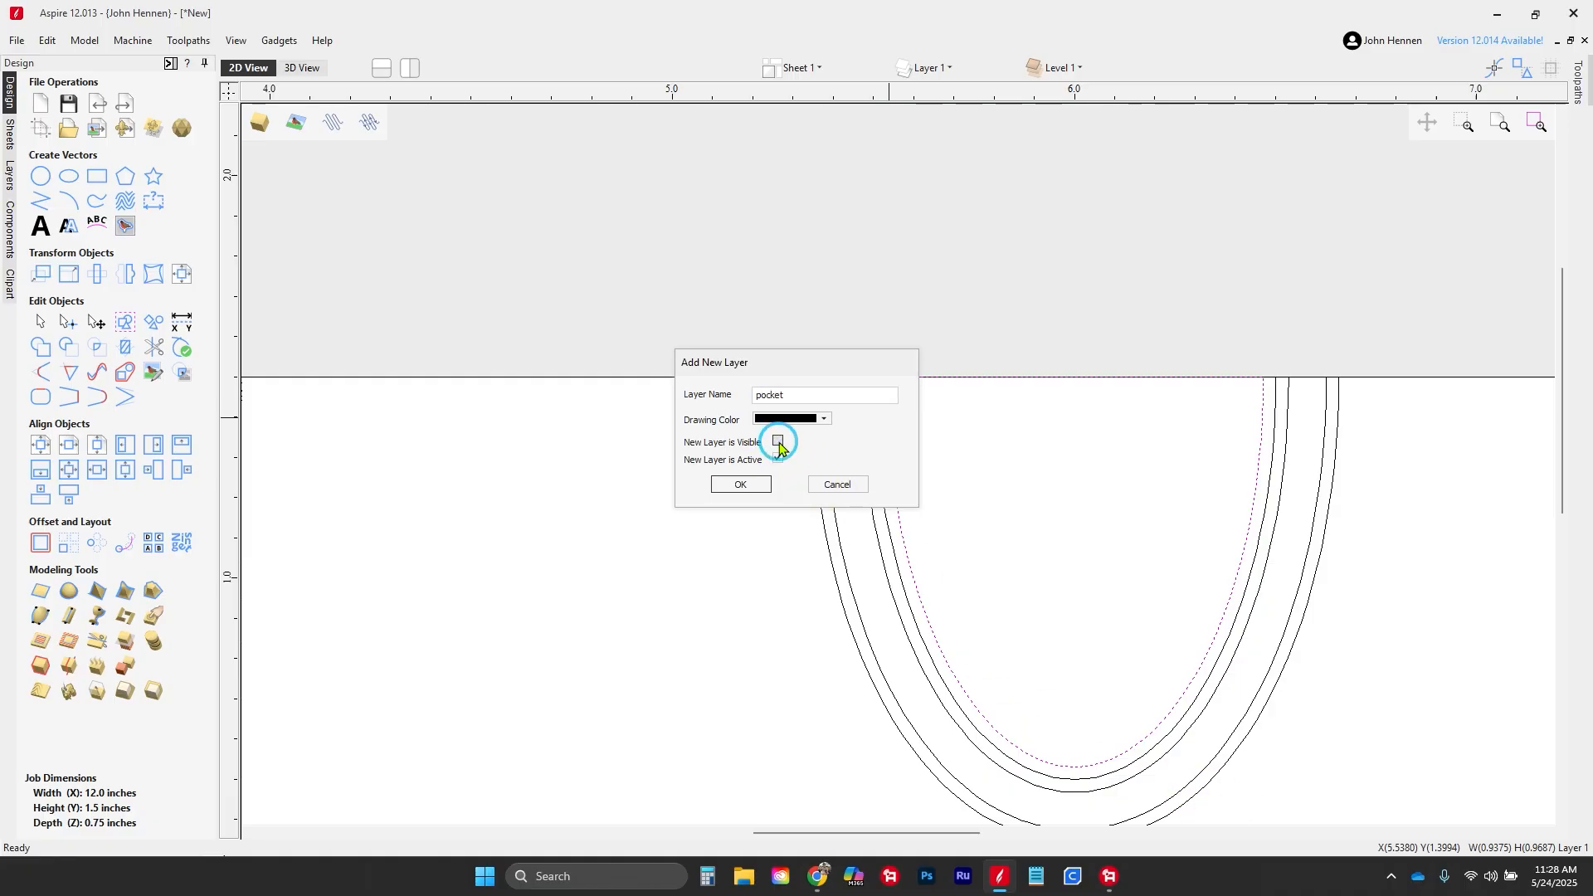
left_click(742, 483)
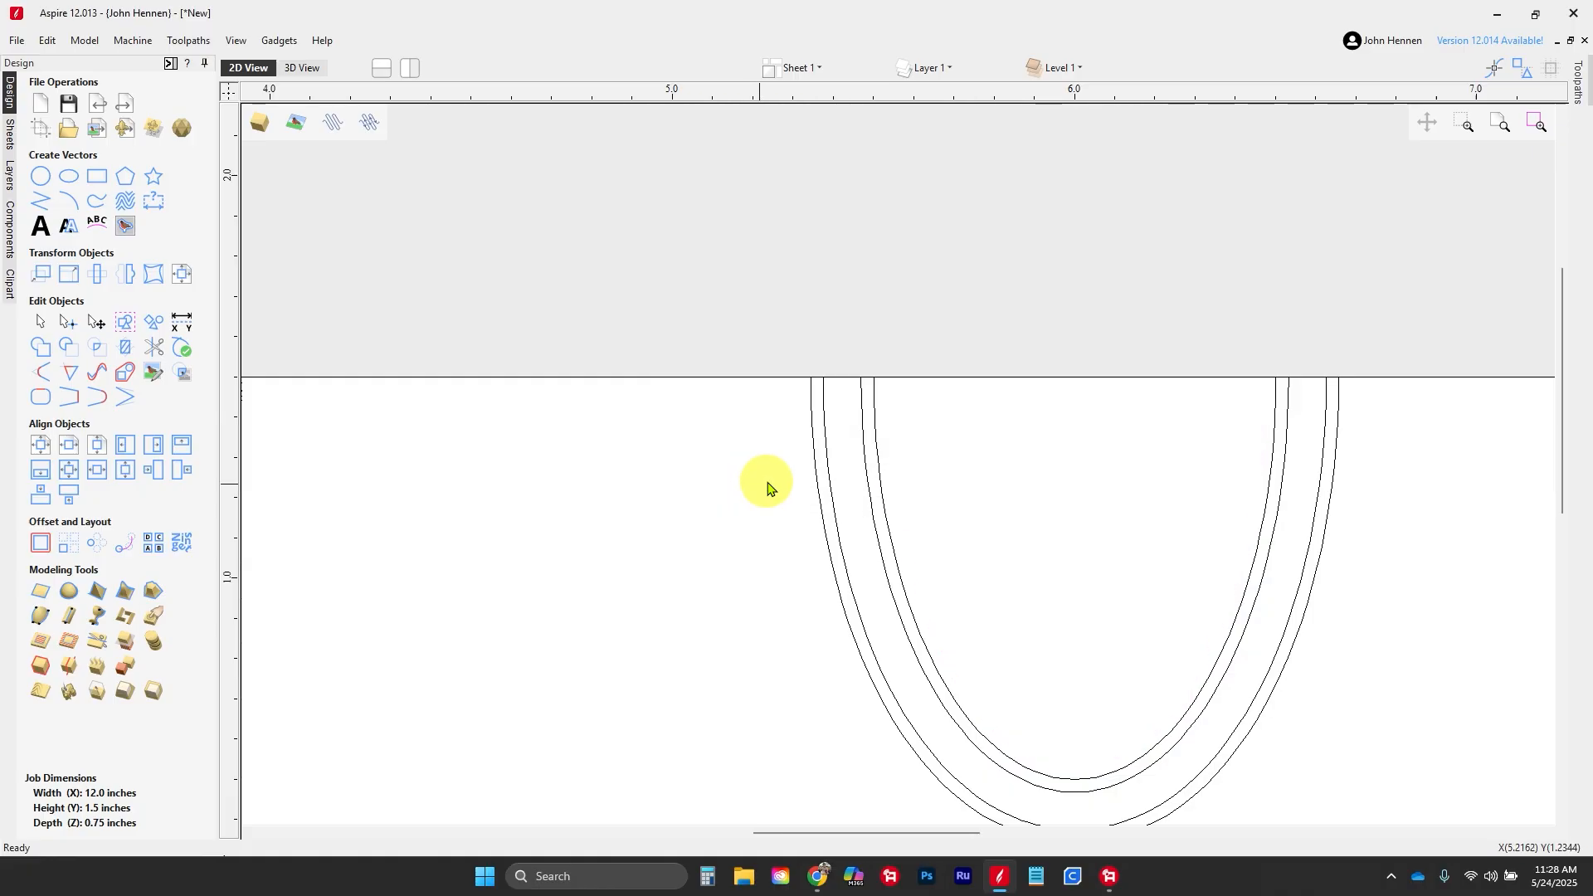
Step: Join the two middle half-ellipses of the four visible ones with straight lines across their open ends
left_click(877, 427)
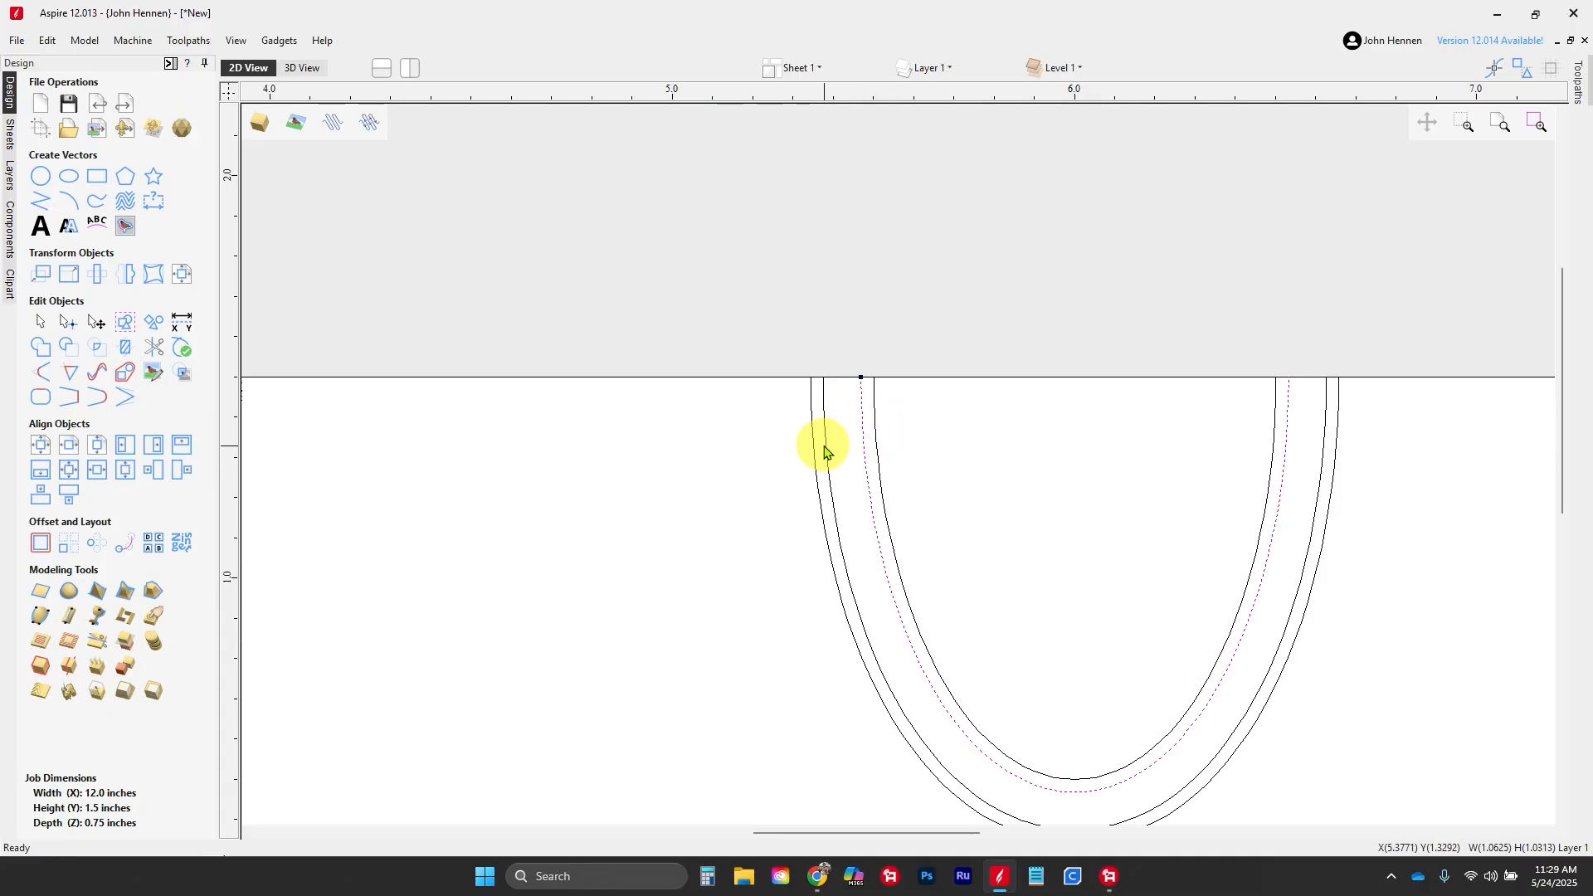
left_click(826, 442)
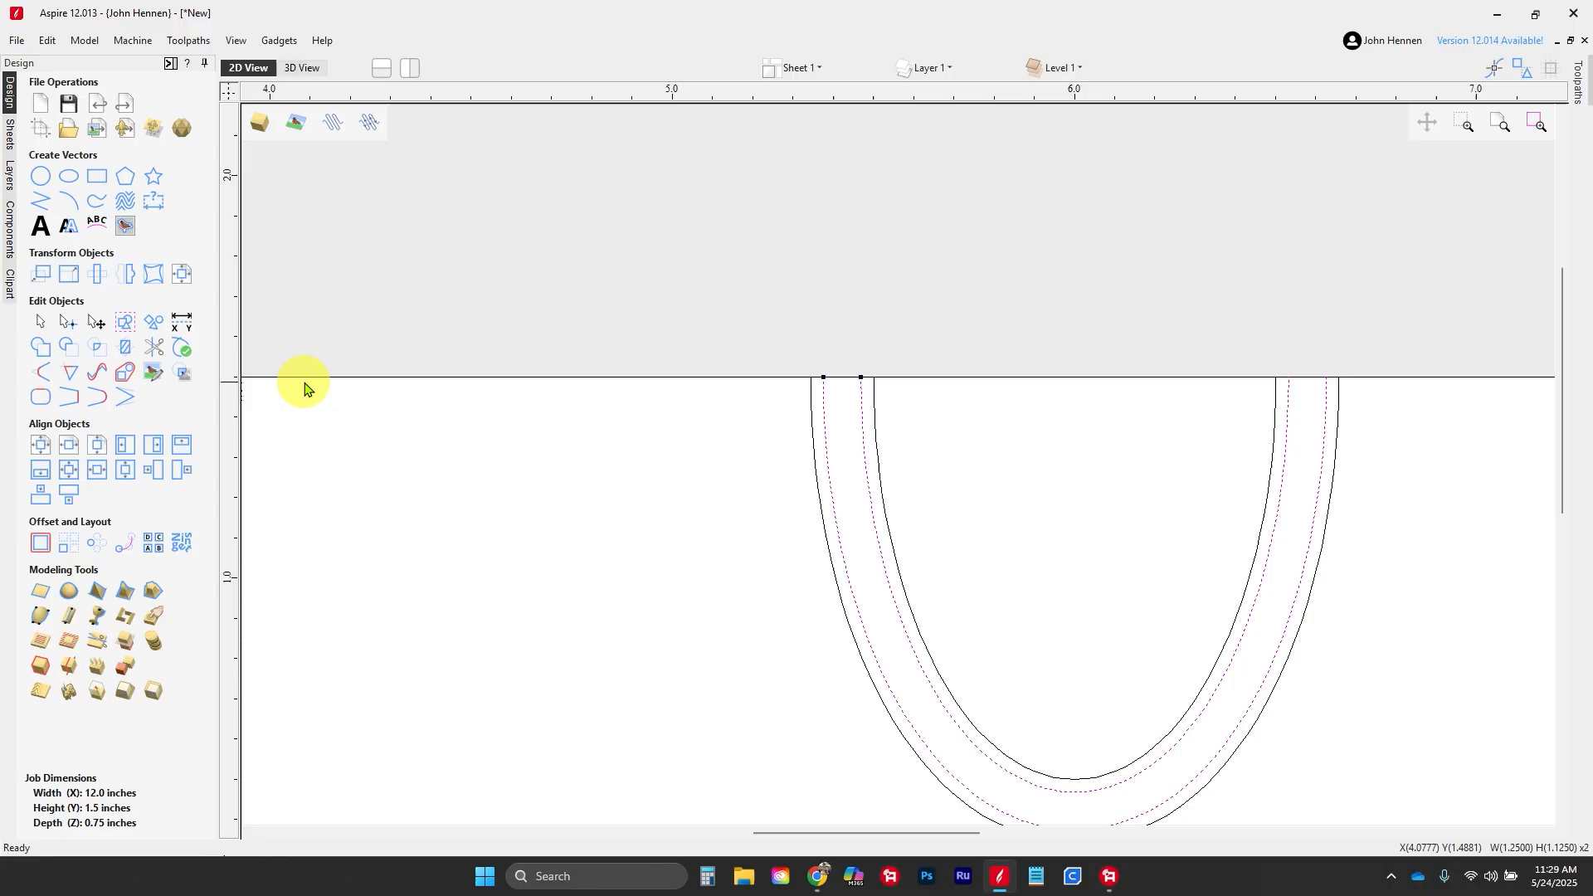
left_click(69, 400)
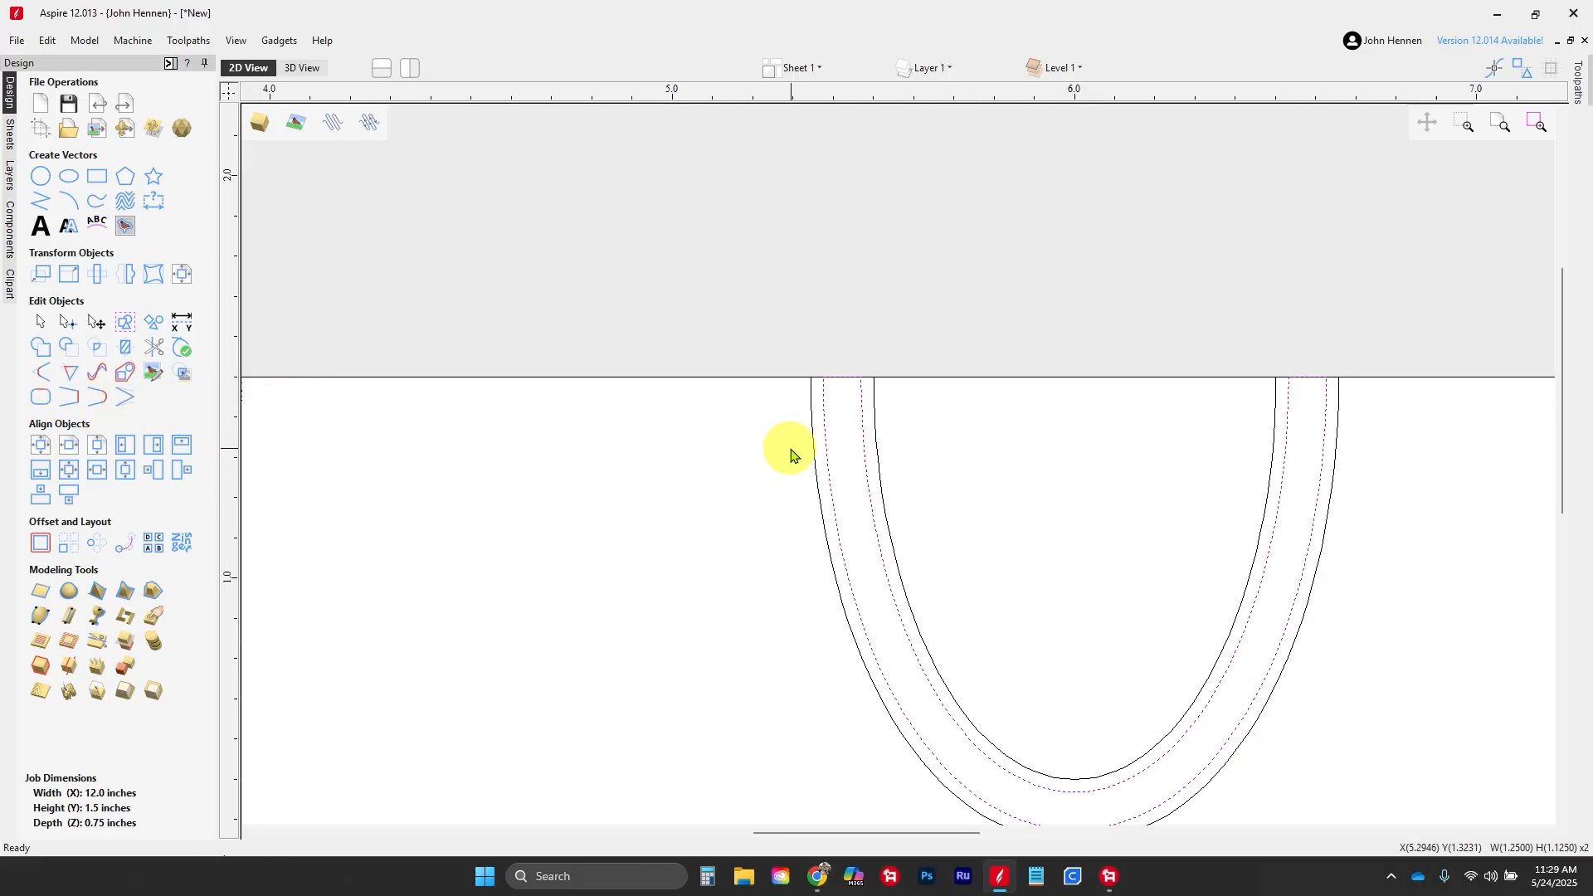
Step: Check the moulding plates in the browser, and draw a polyline from the outermost half-ellipse's left end with dx -0.0625, running down to about 1.325 inches
key("alt+Tab")
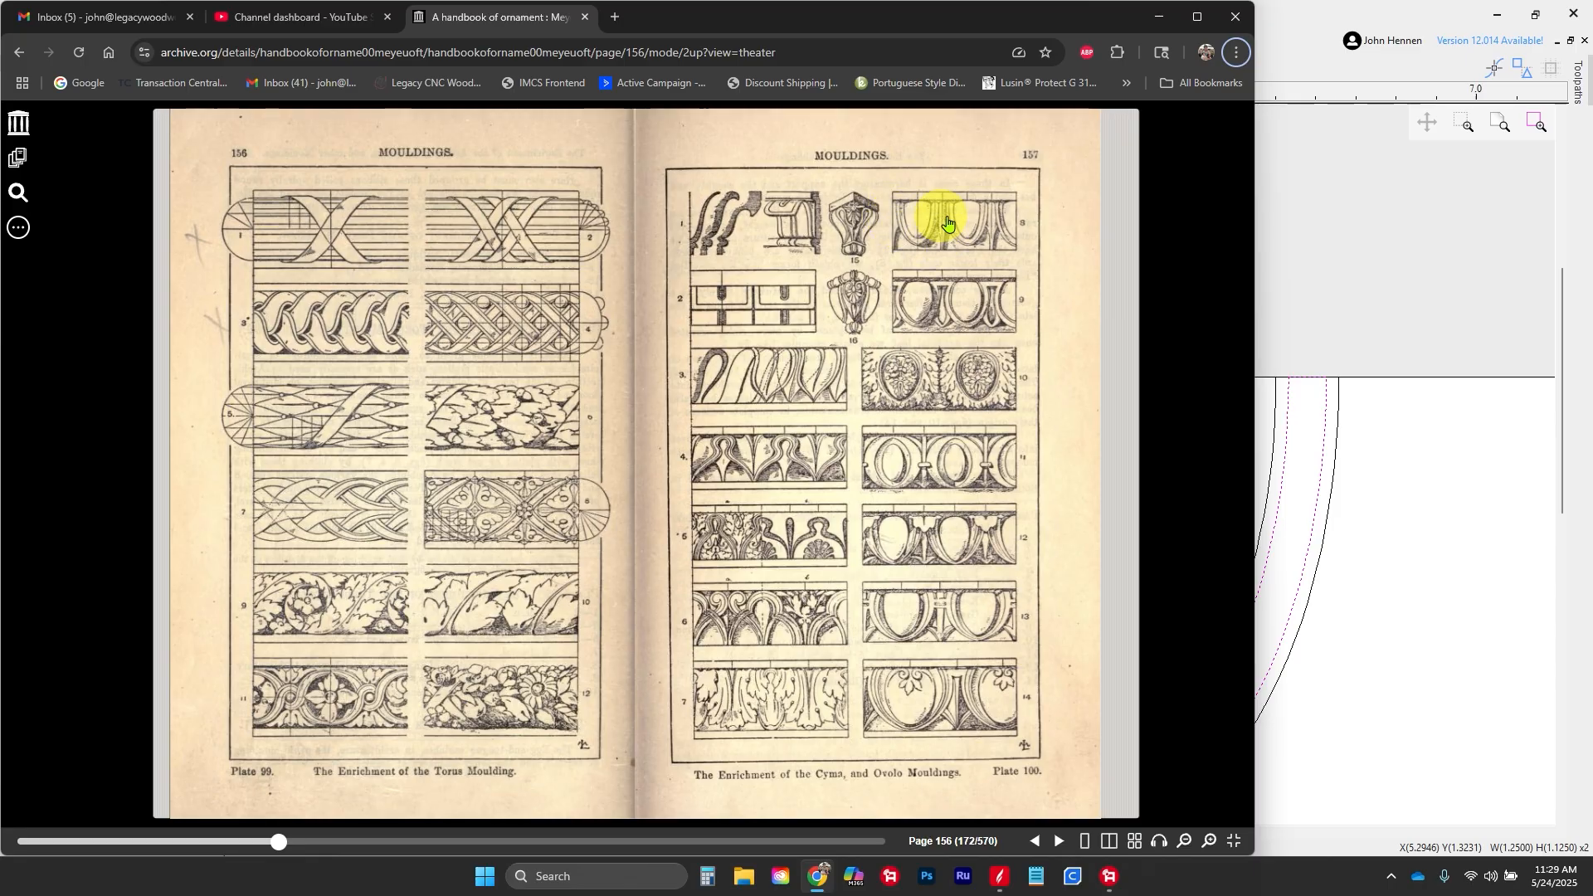
key("alt+Tab")
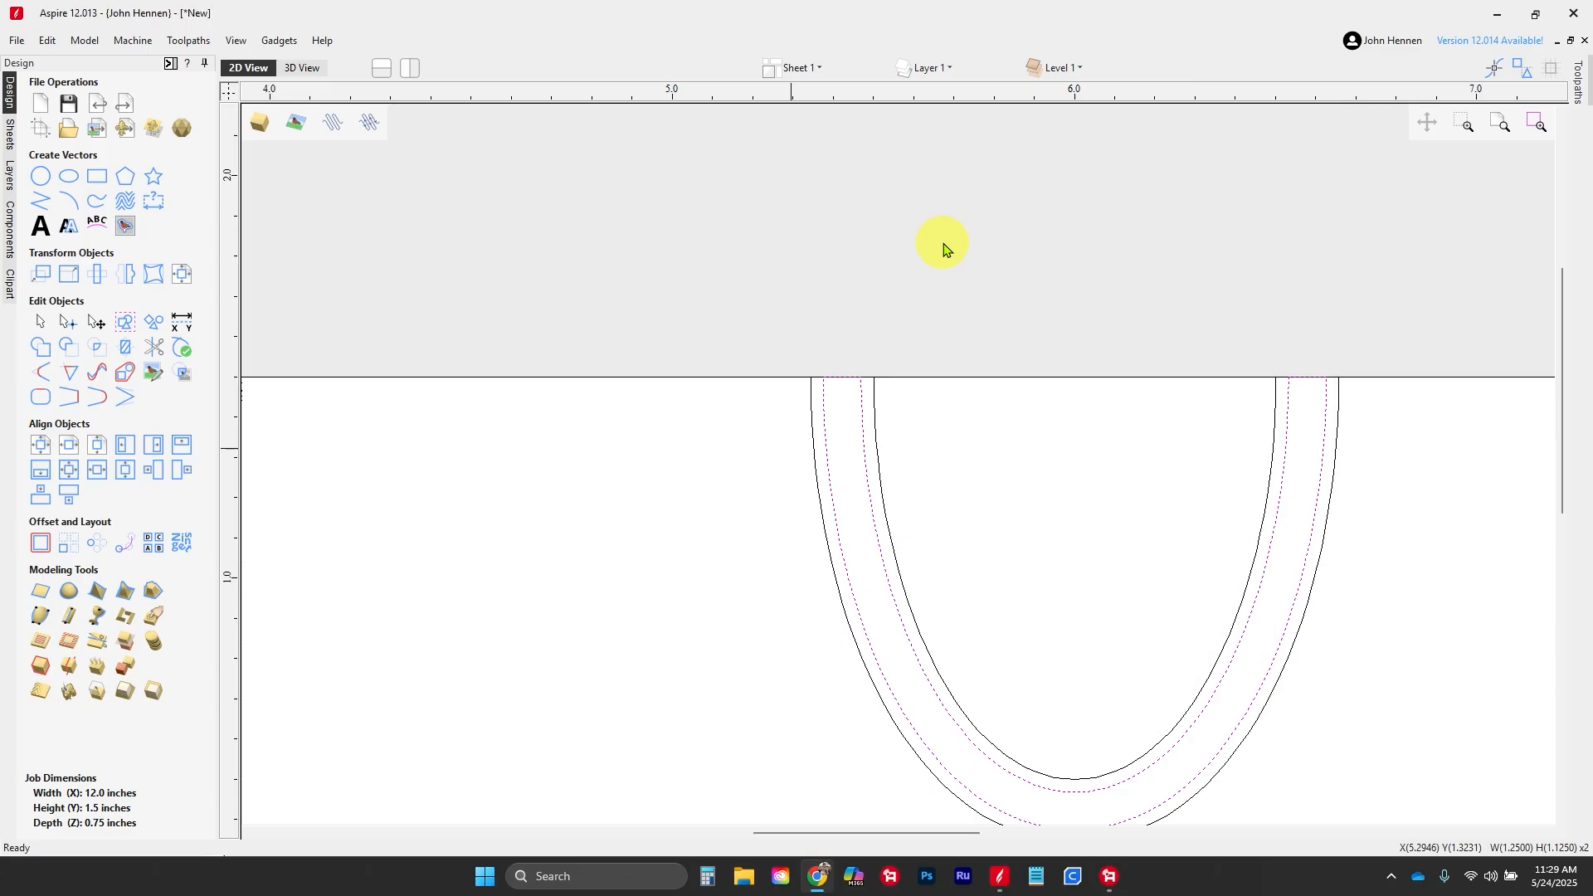
left_click(33, 206)
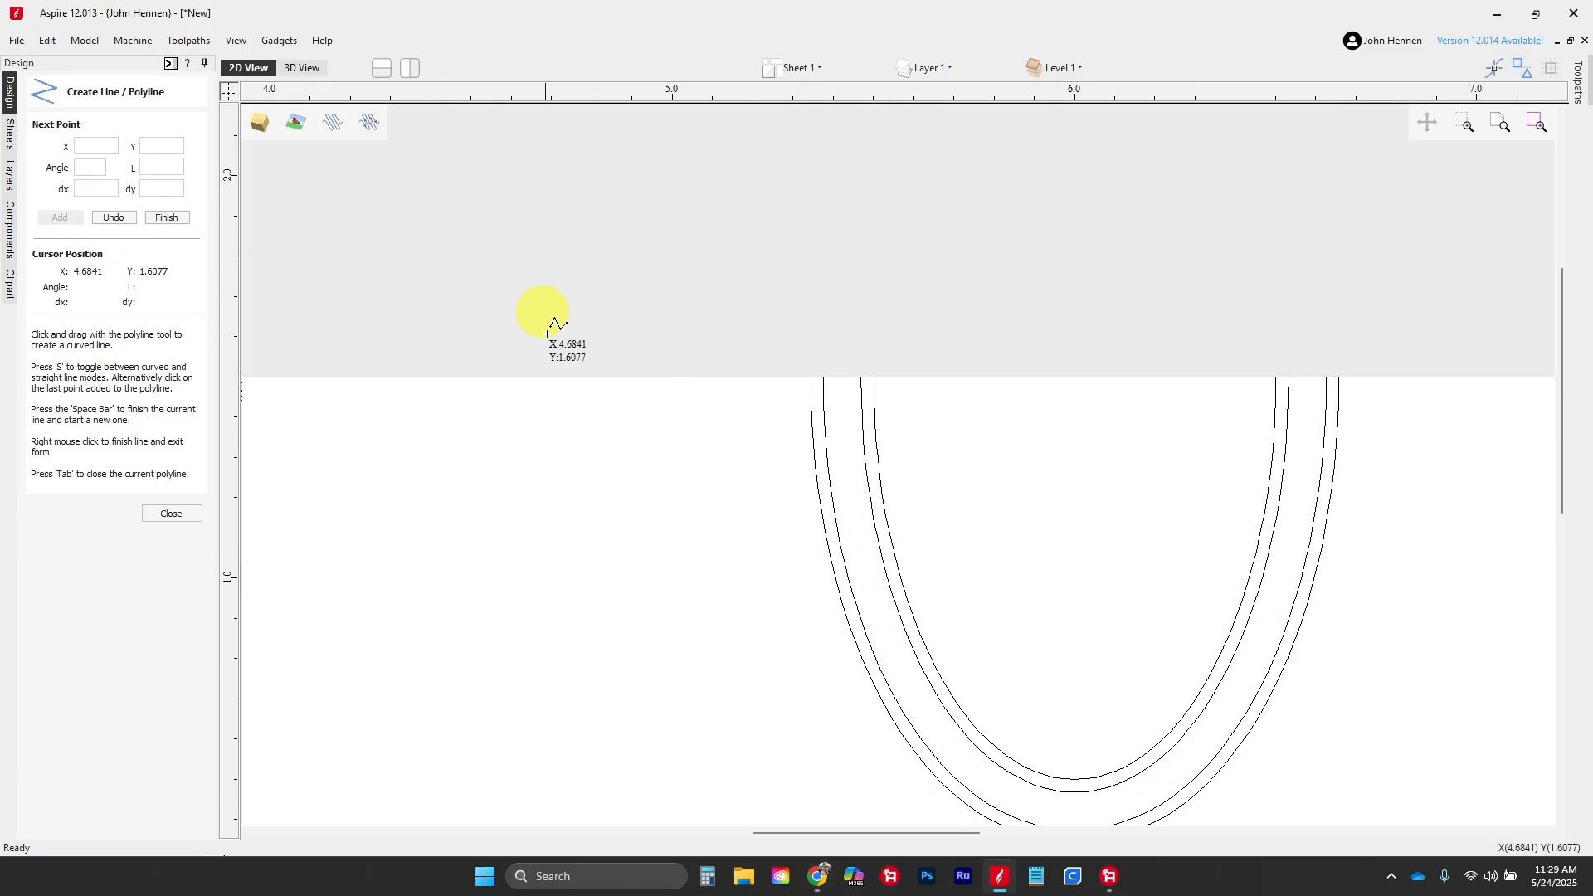
left_click(813, 373)
left_click(98, 219)
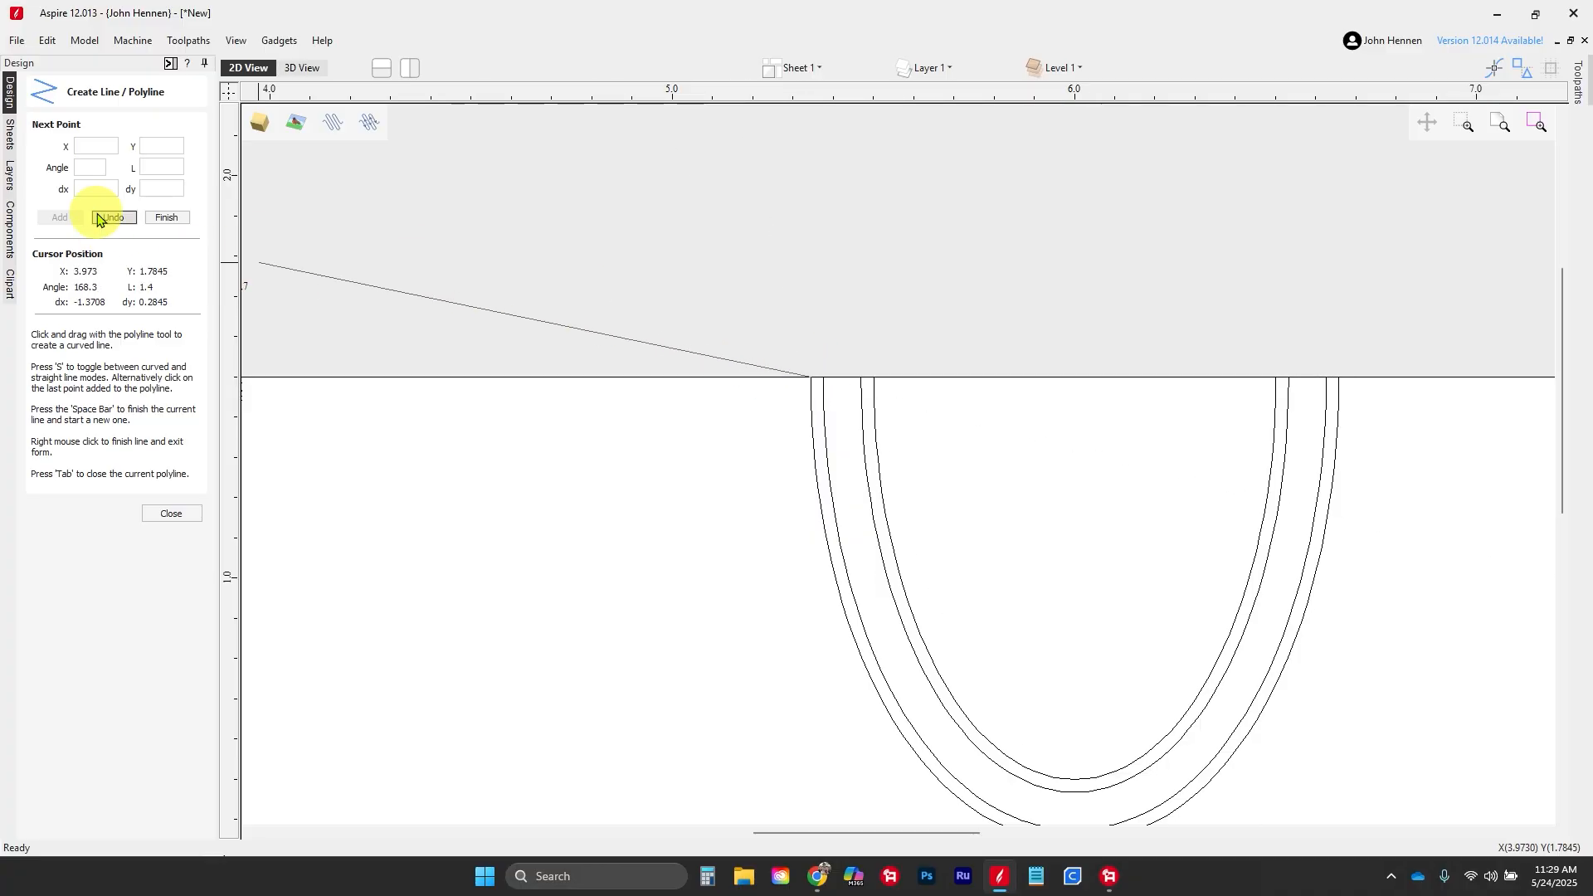
left_click(98, 190)
type("-0.0625")
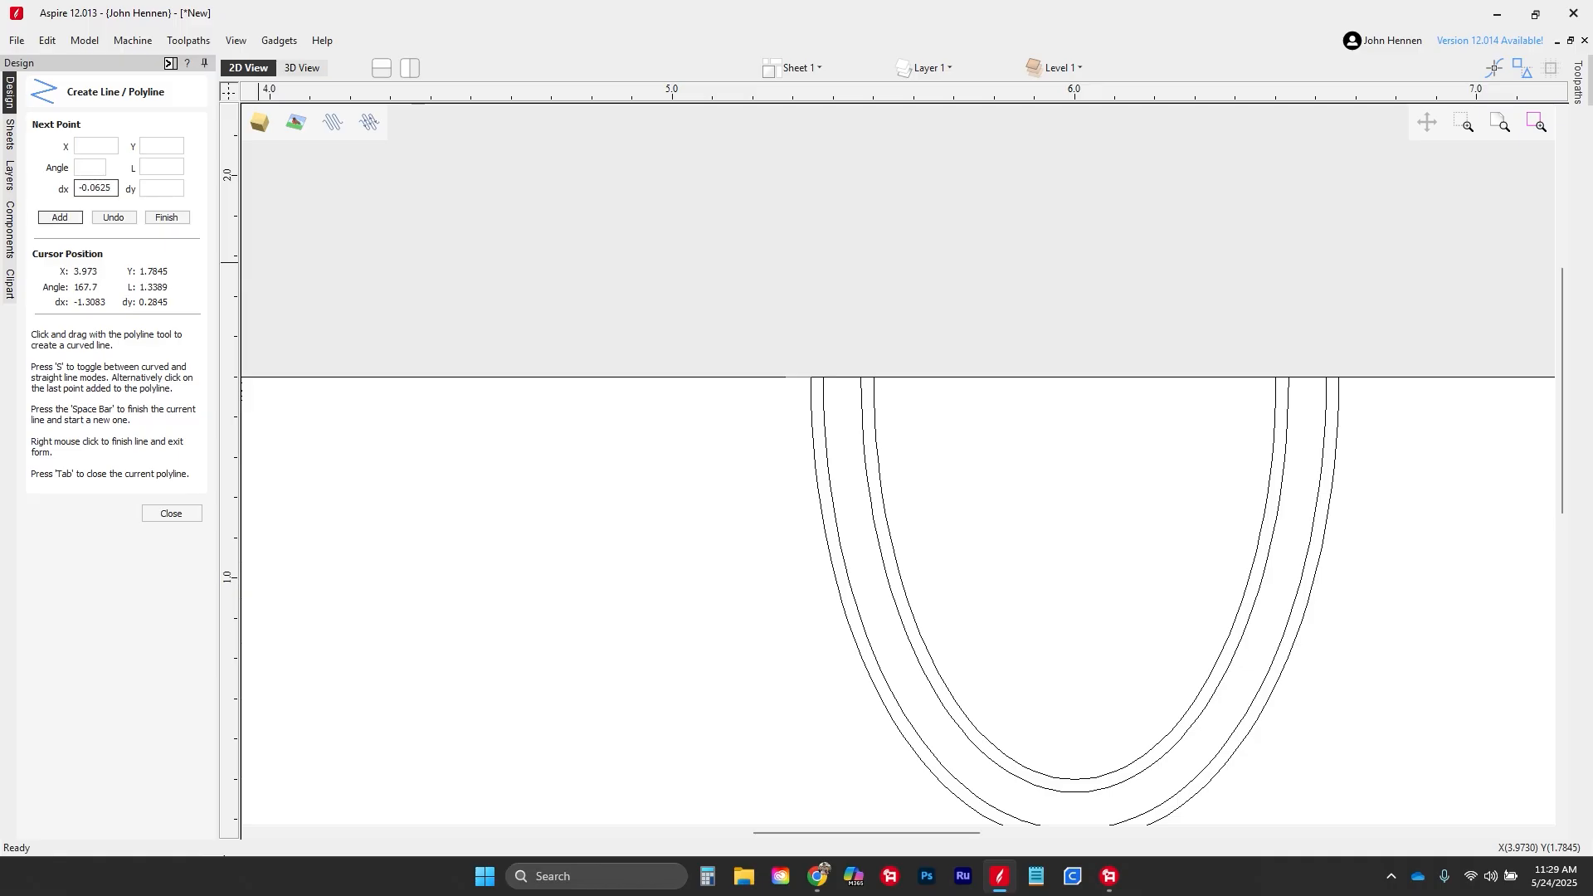
scroll(817, 652, "down", 1)
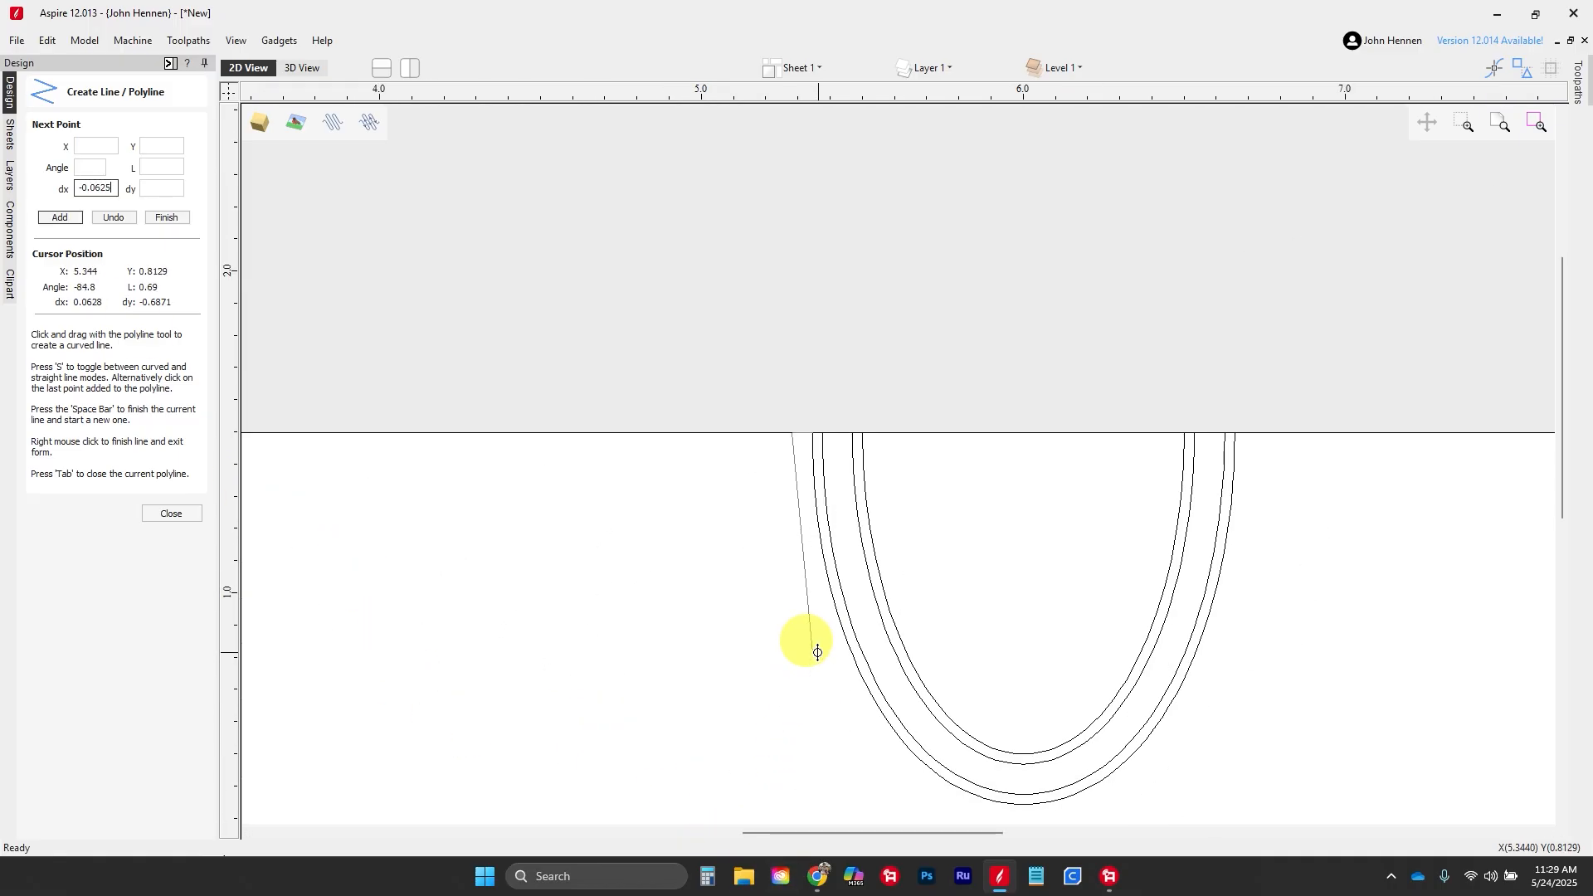
scroll(818, 652, "down", 1)
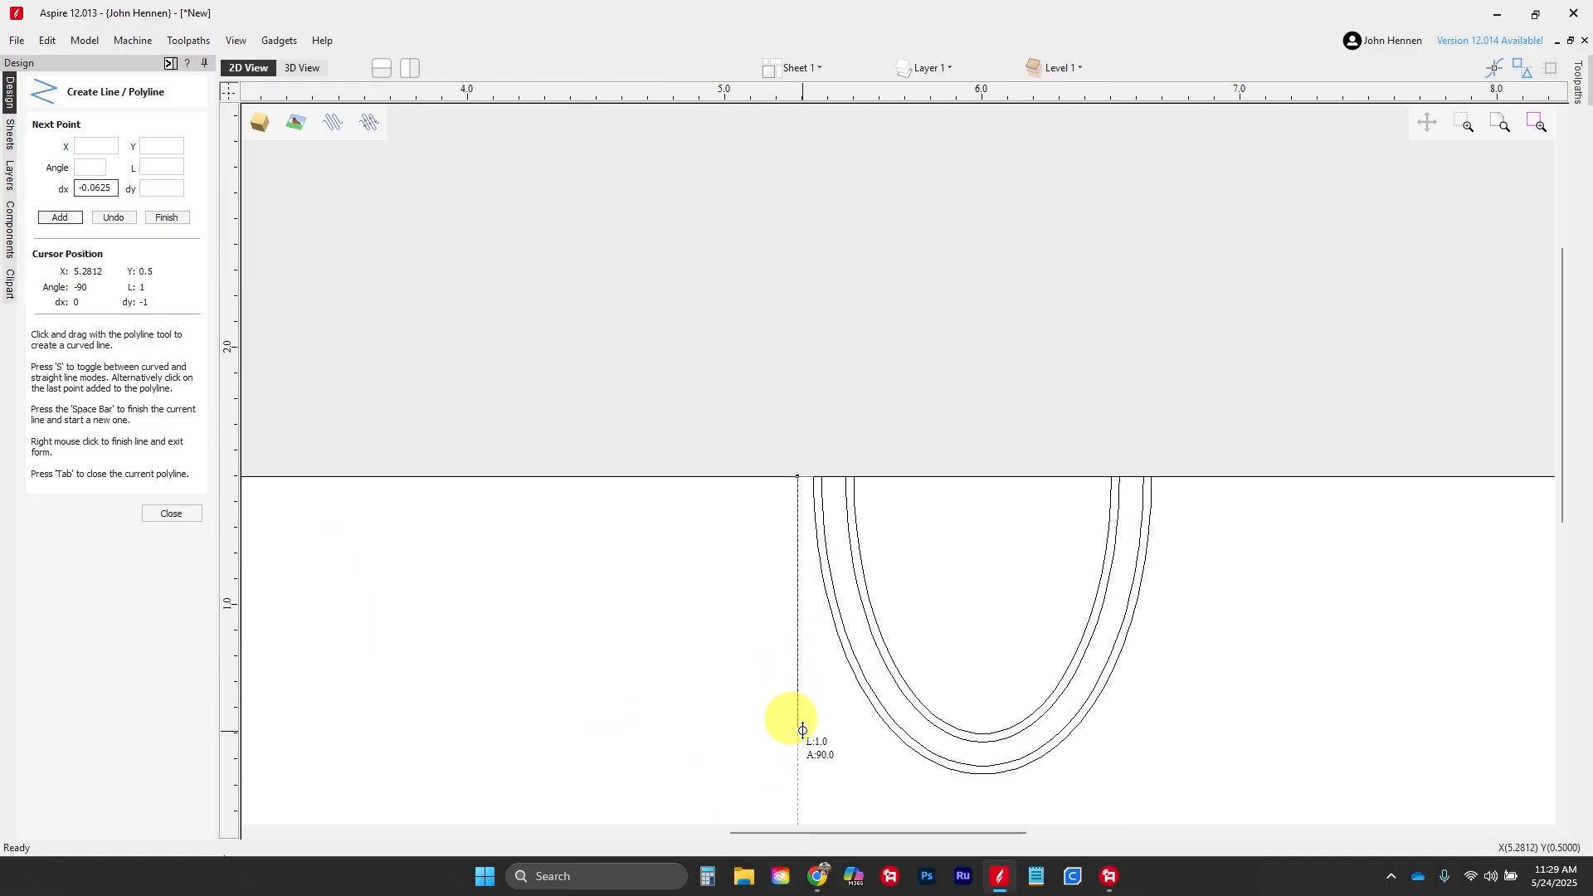
left_click(795, 814)
right_click(795, 817)
Step: Create a horizontally mirrored copy of the vertical polyline about the job centre
scroll(802, 639, "down", 1)
middle_click_drag(802, 639, 754, 392)
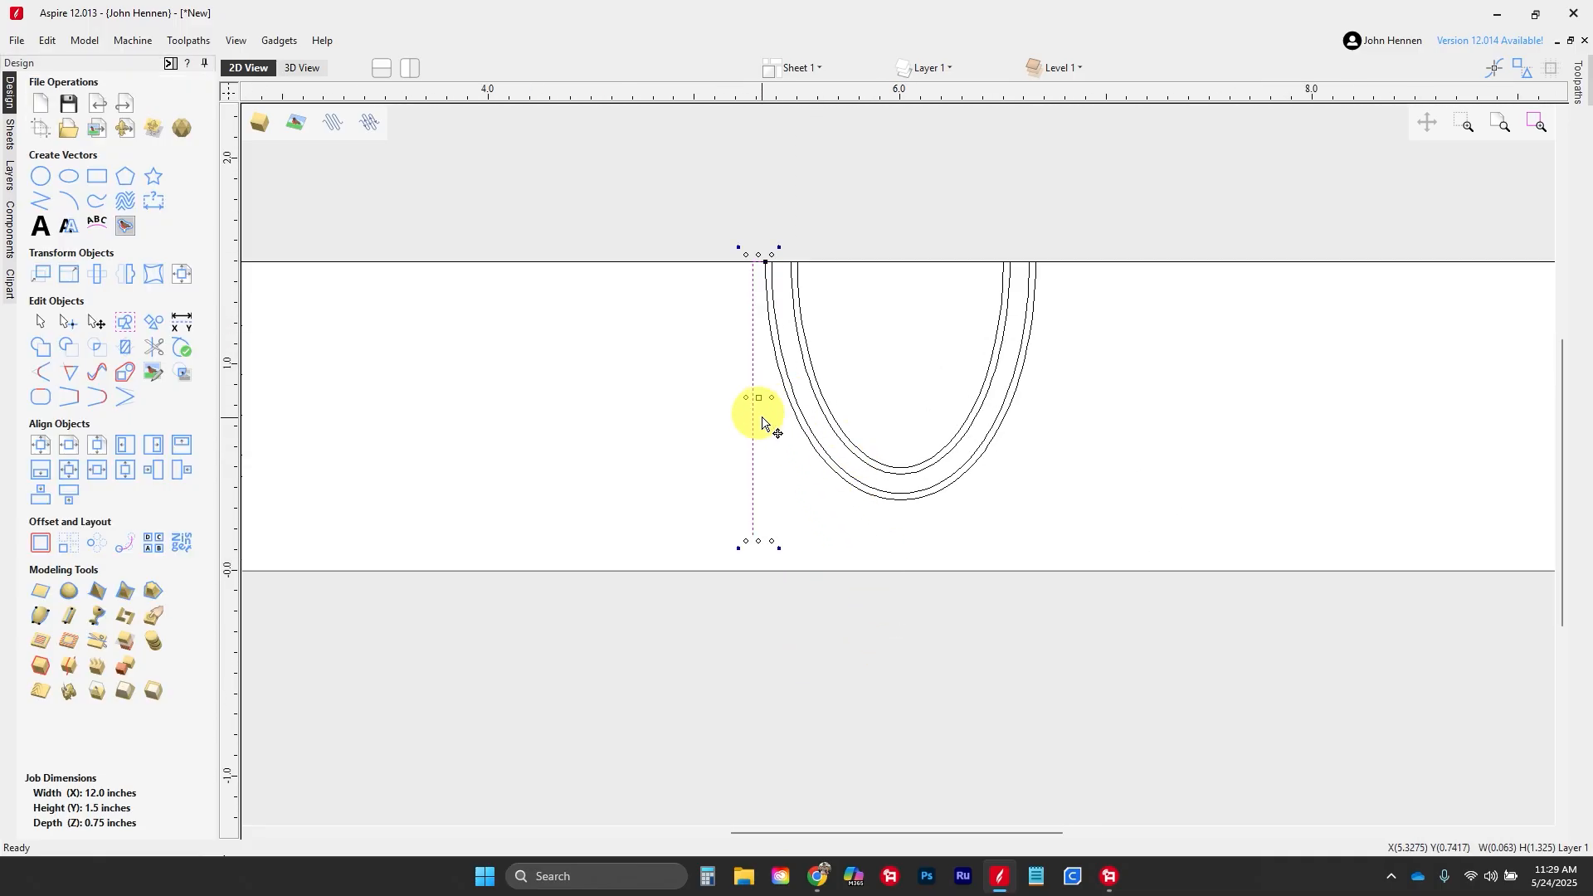
left_click(122, 275)
left_click(124, 274)
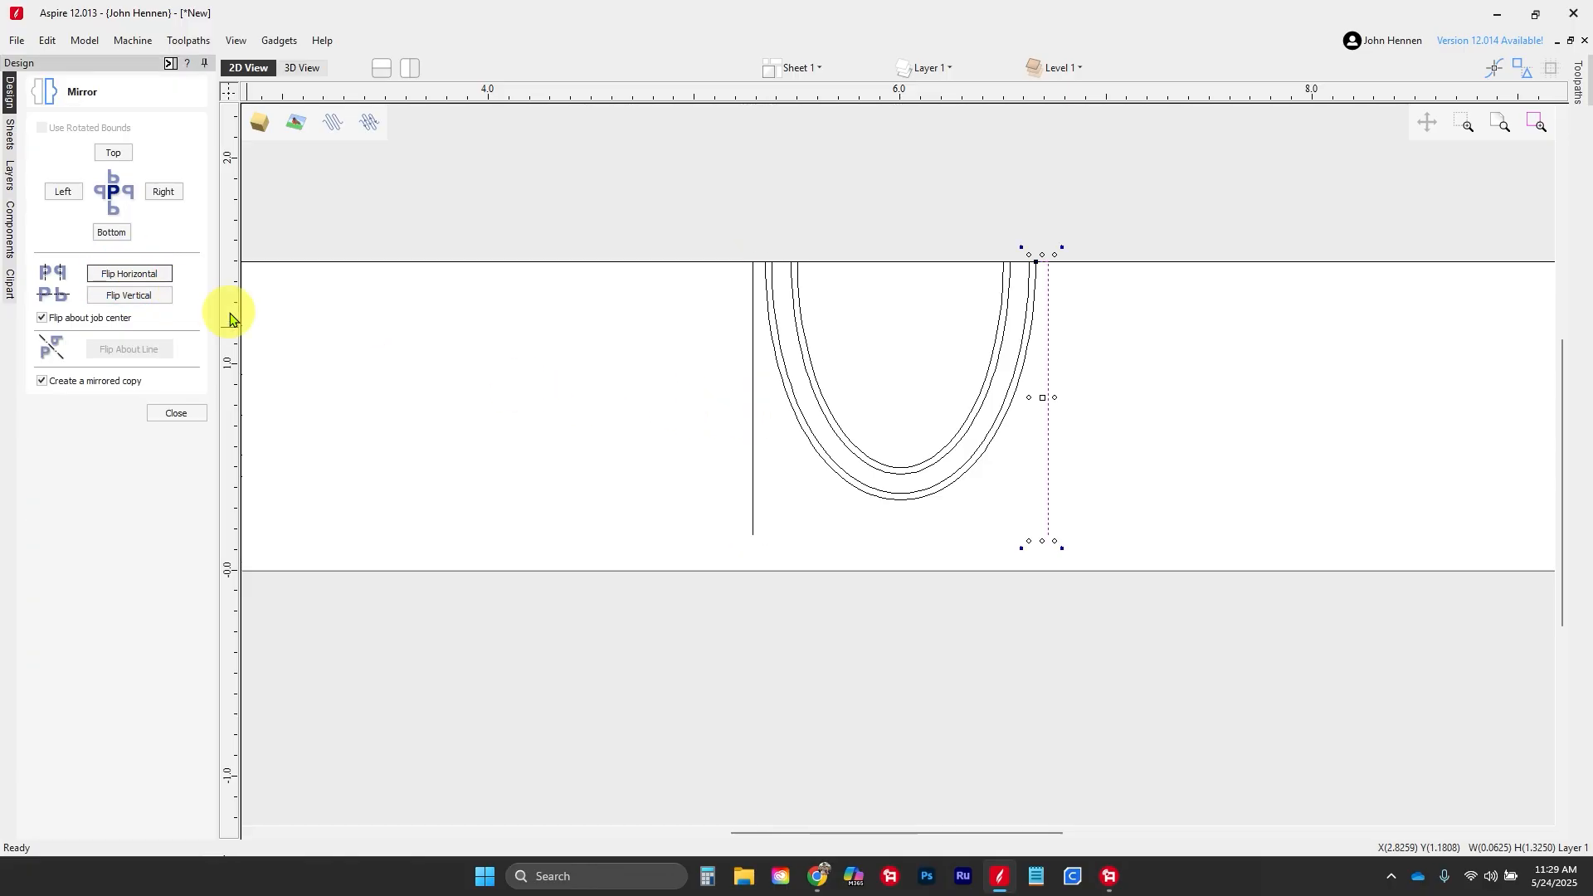
left_click(175, 413)
left_click(41, 201)
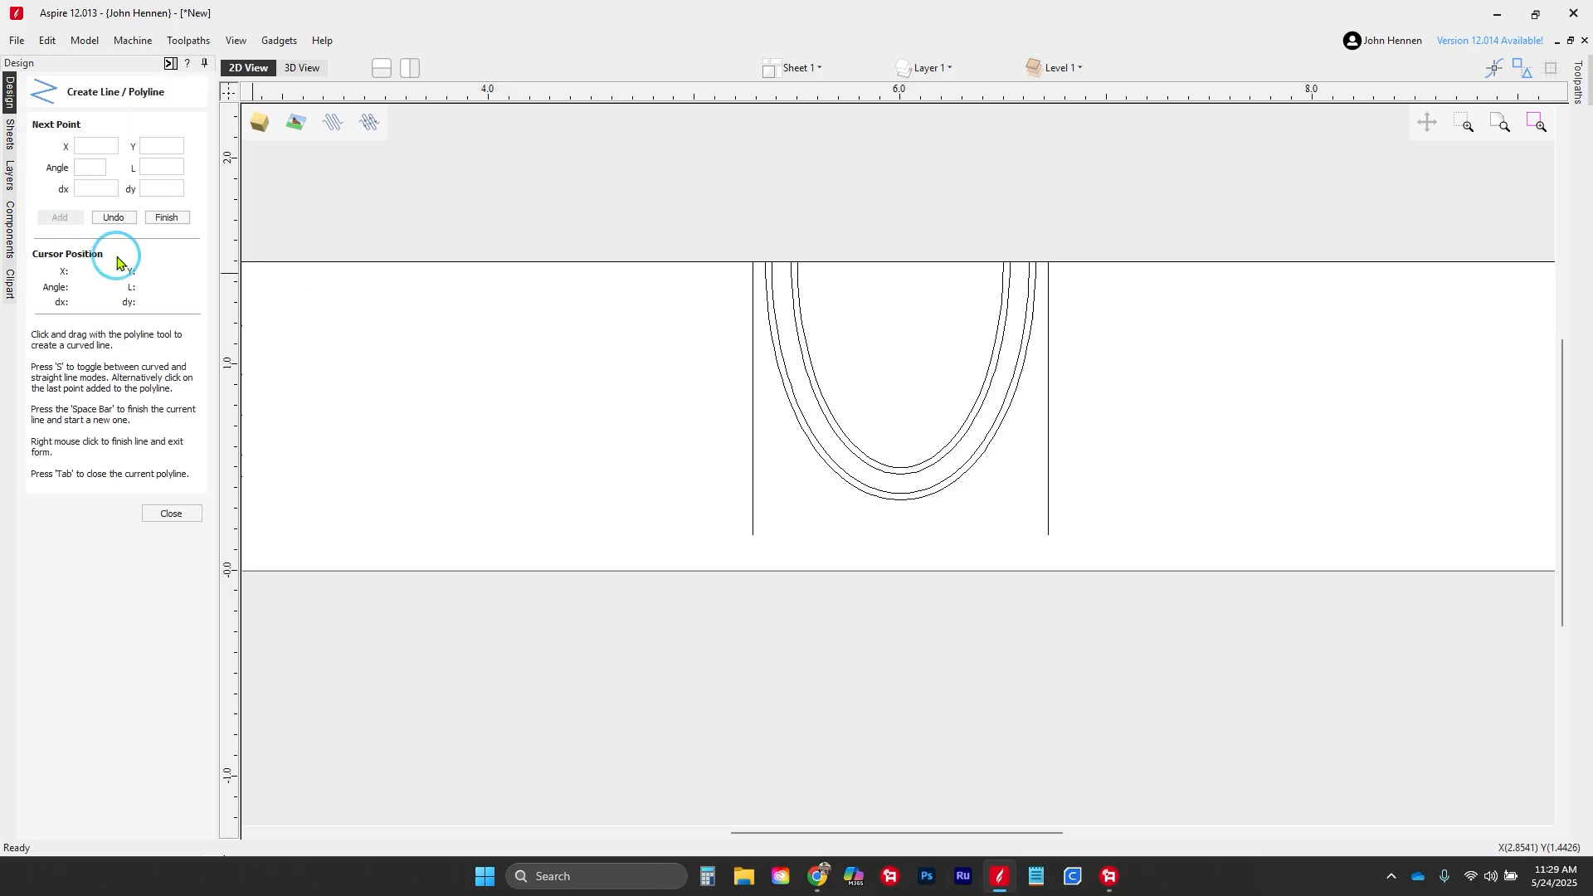
left_click(896, 498)
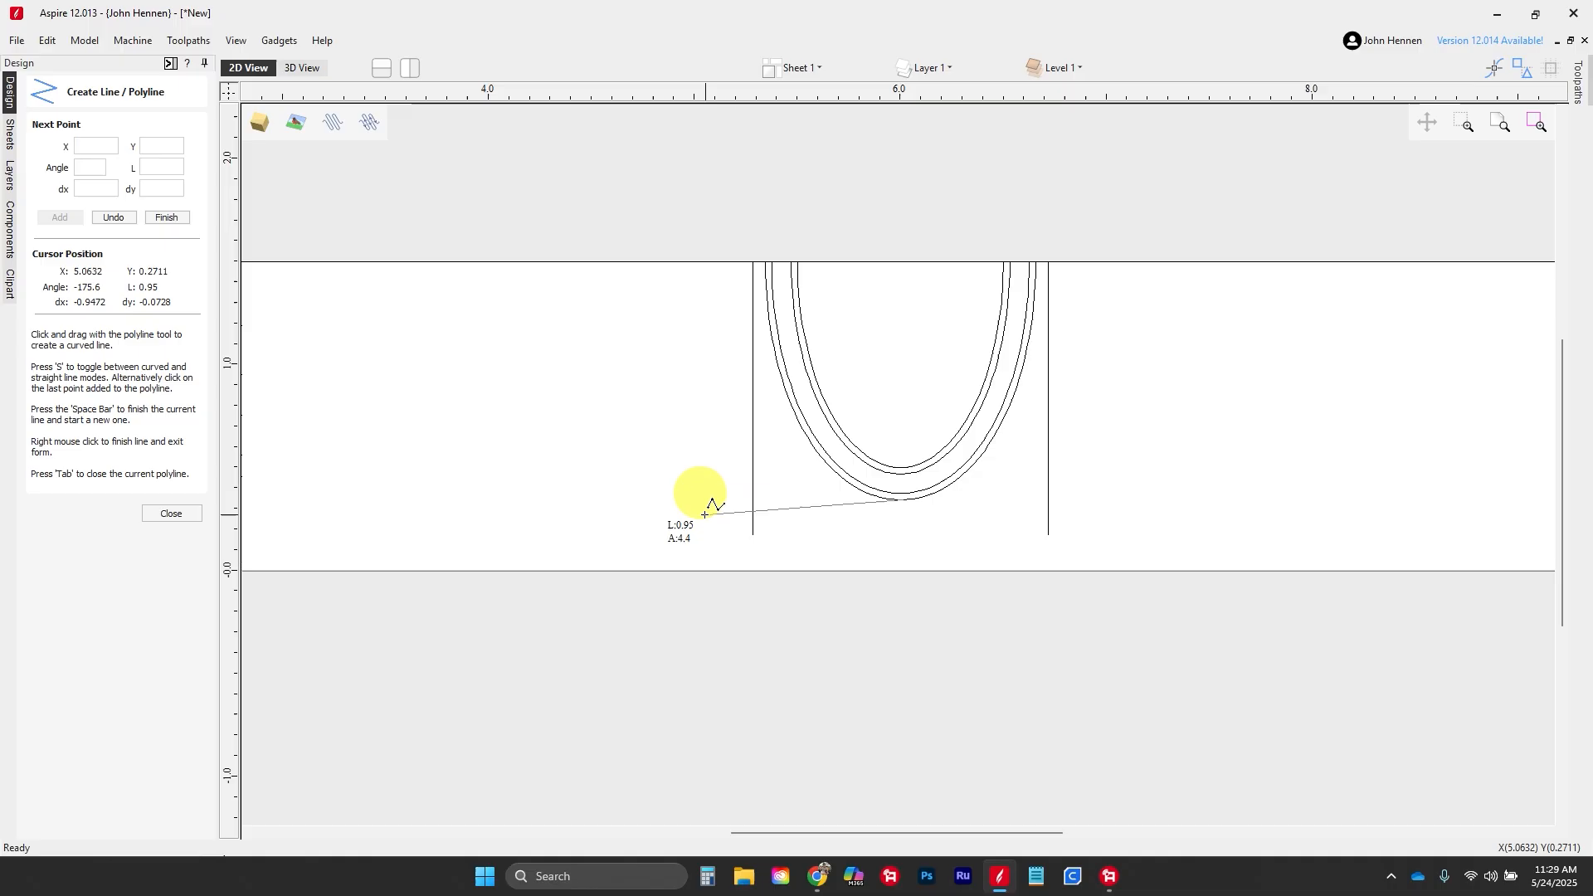
right_click(753, 516)
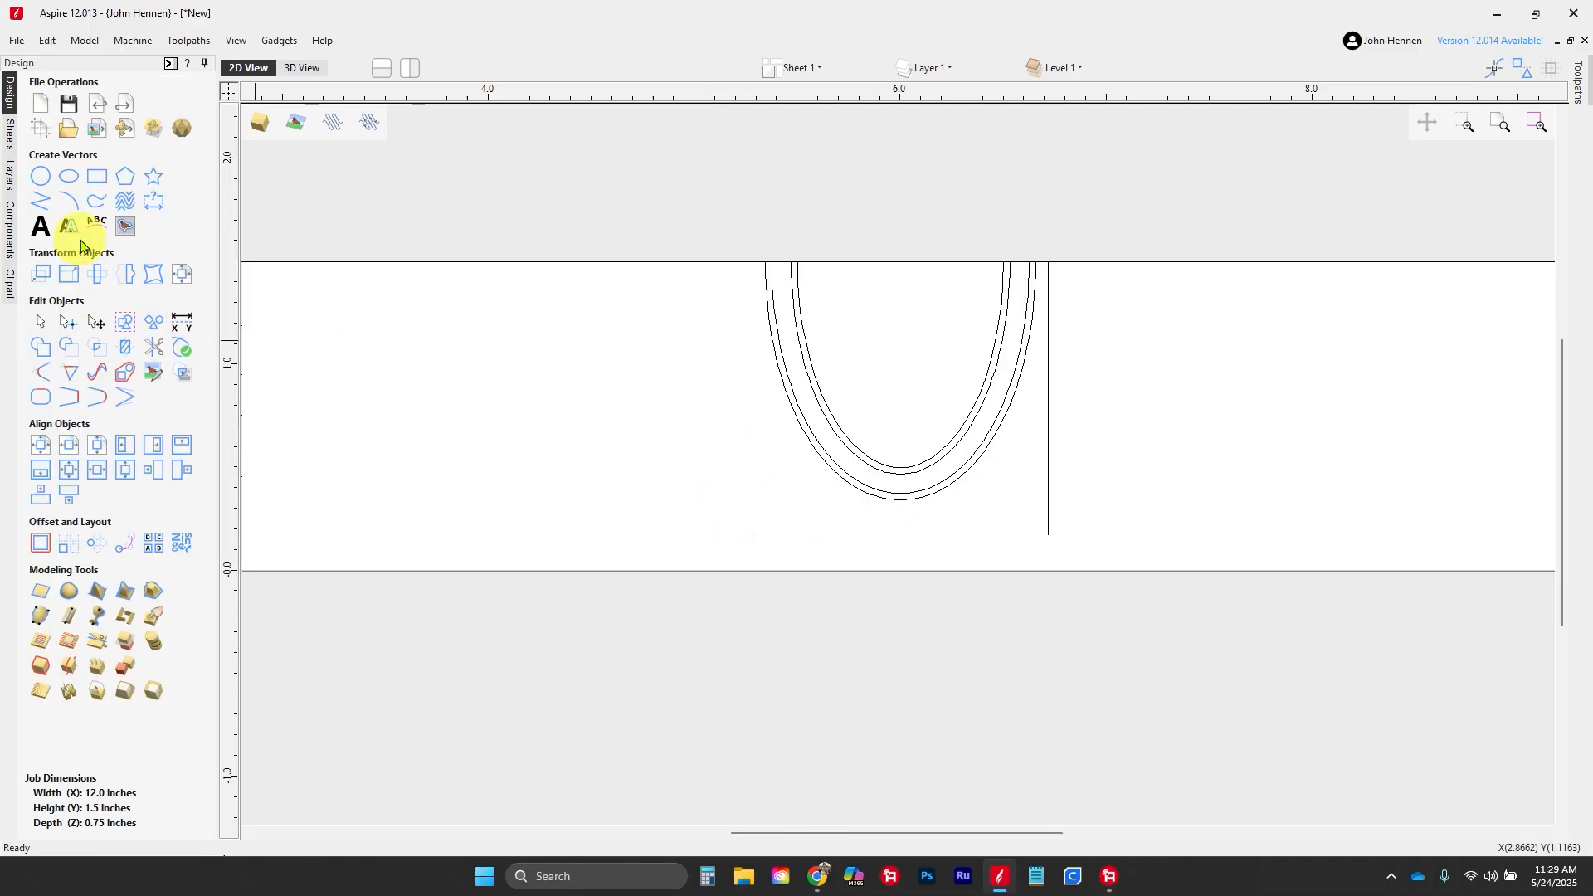
Step: Draw a horizontal line about 2.575 inches long from the lowest point of the second-outermost half-ellipse and centre it on the job
left_click(40, 201)
scroll(913, 490, "up", 3)
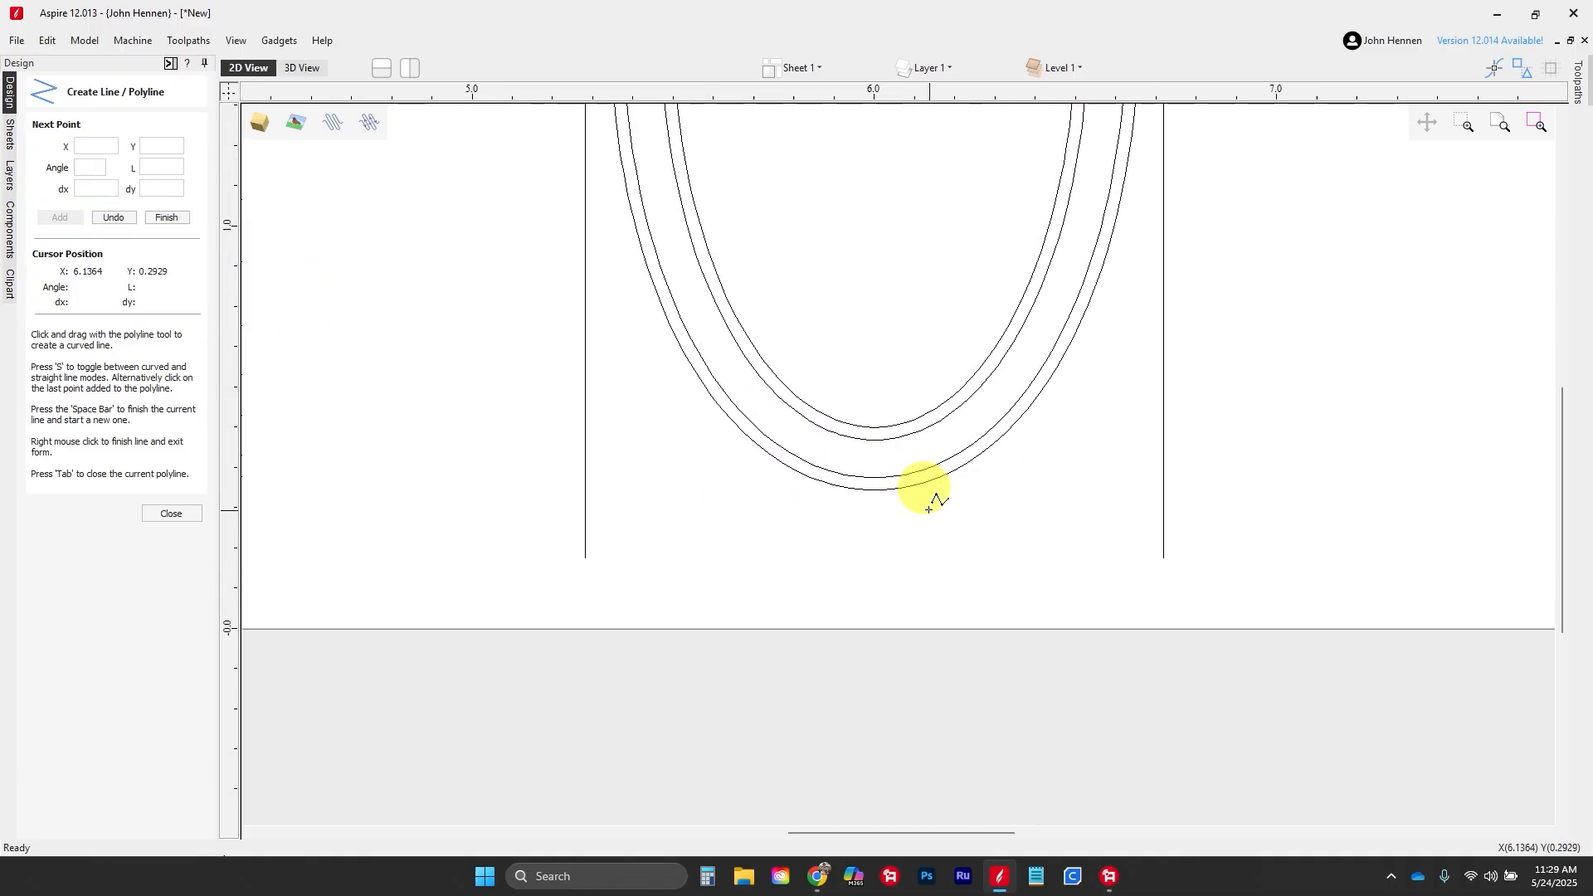
left_click(874, 478)
scroll(995, 486, "down", 2)
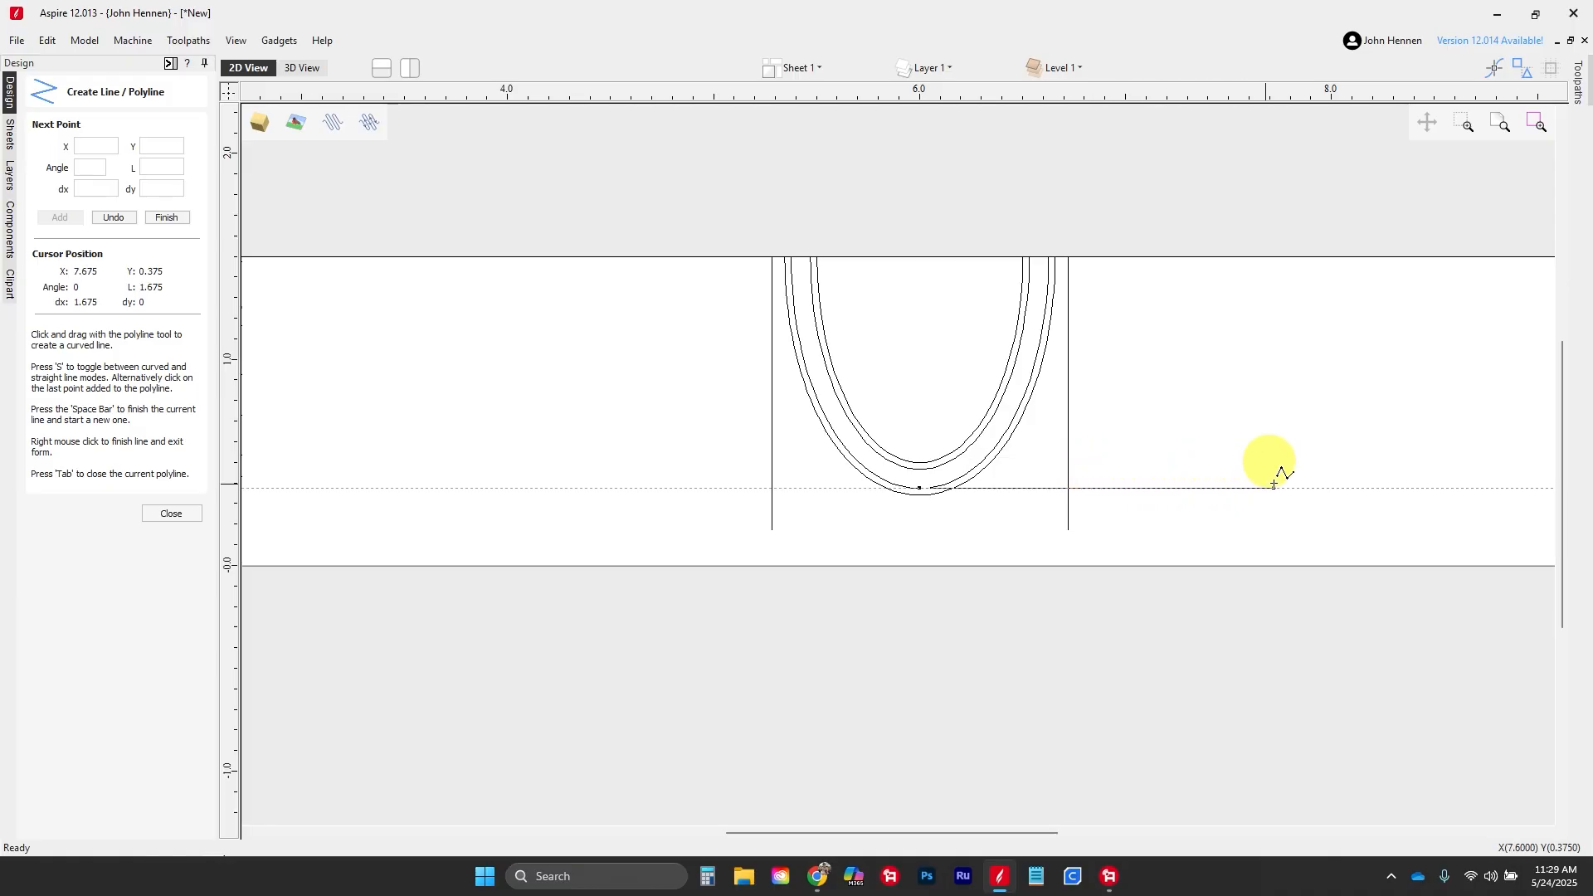
left_click(1452, 485)
right_click(1453, 489)
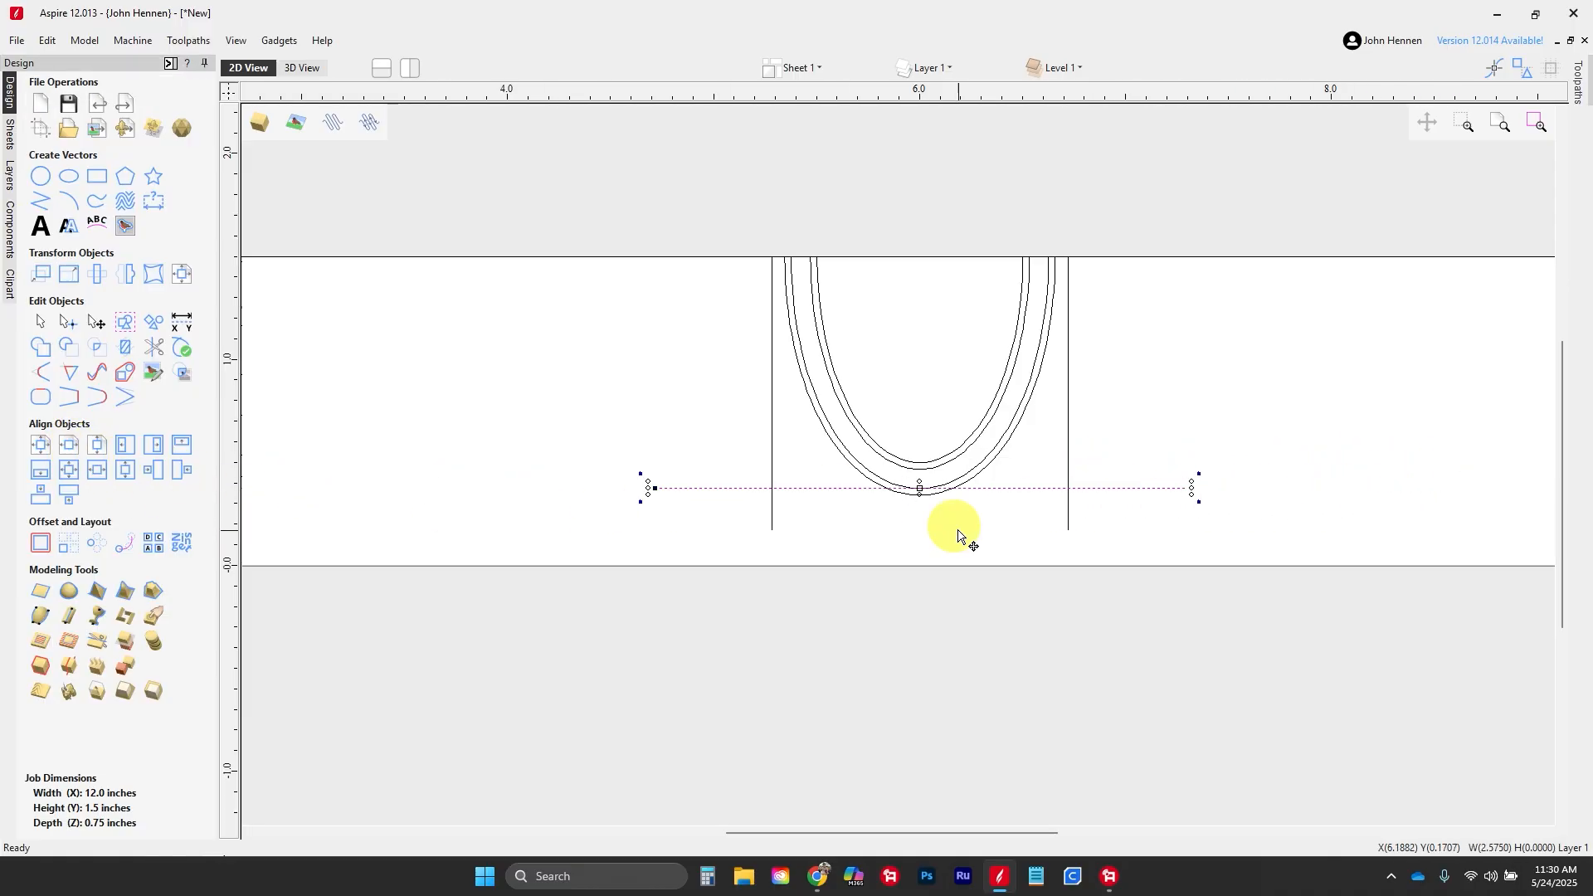
Step: Draw a slanted line about 0.6 inches long from the left vertical line's intersection with the horizontal line up to the outermost half-ellipse
scroll(845, 478, "up", 3)
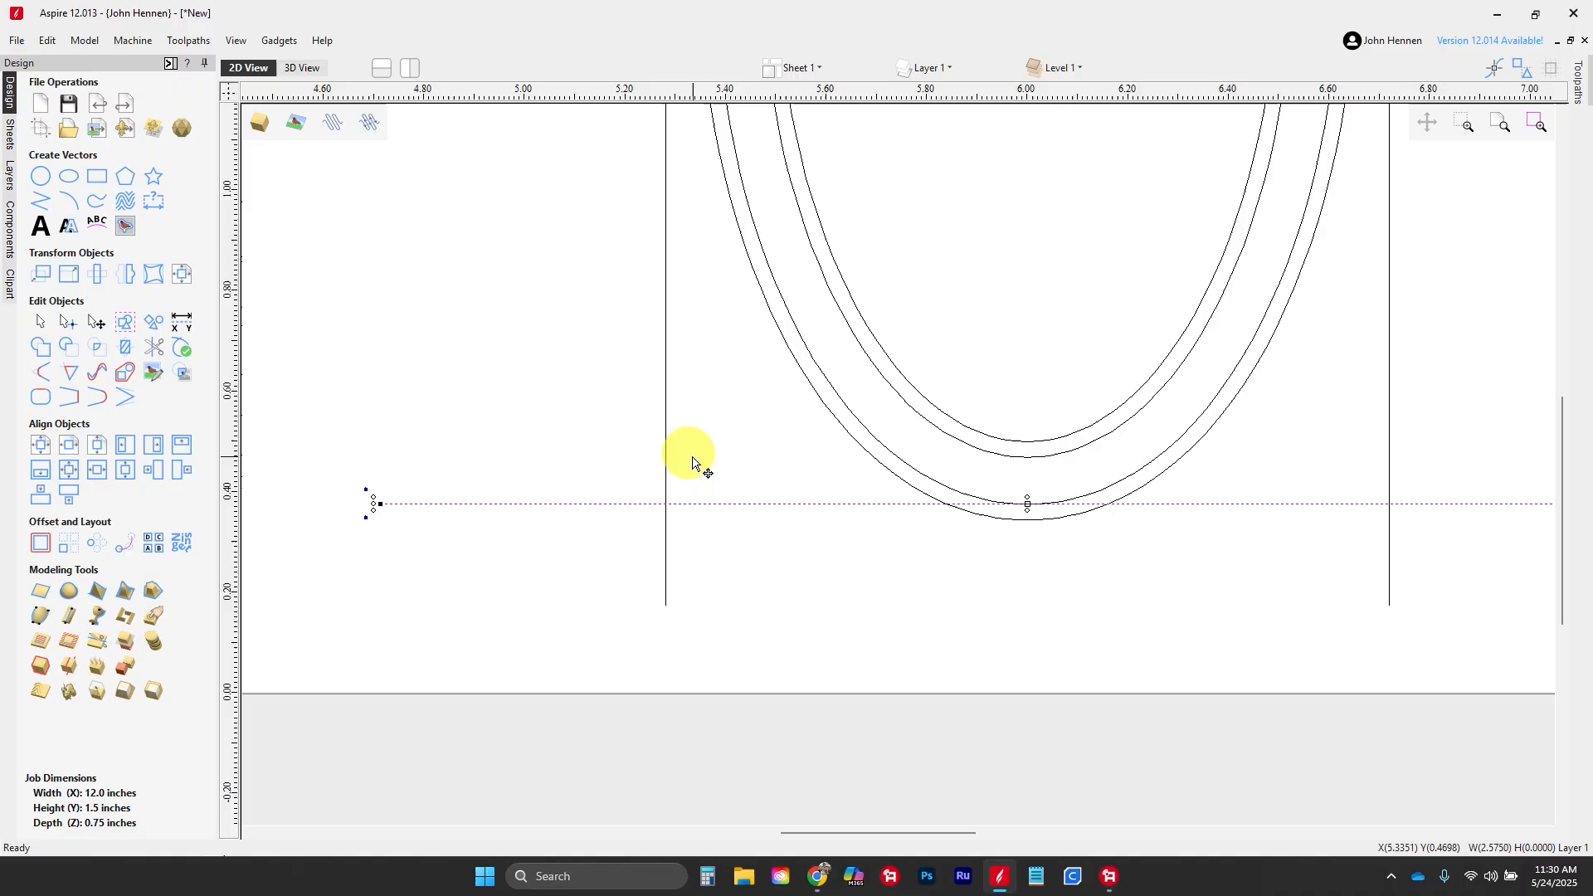
left_click(665, 505)
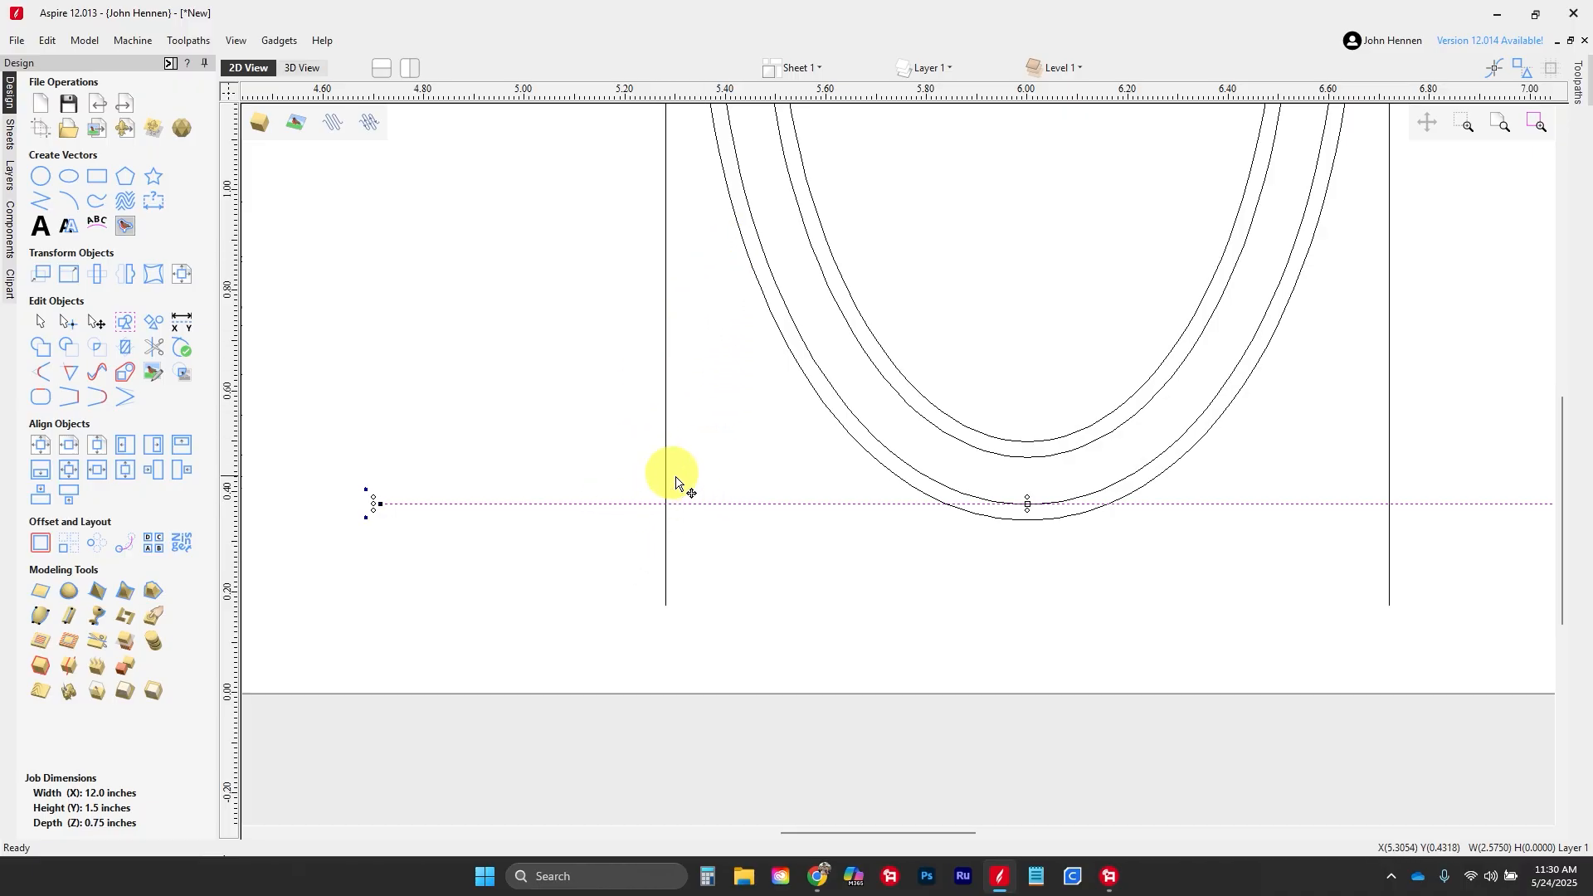
left_click(39, 202)
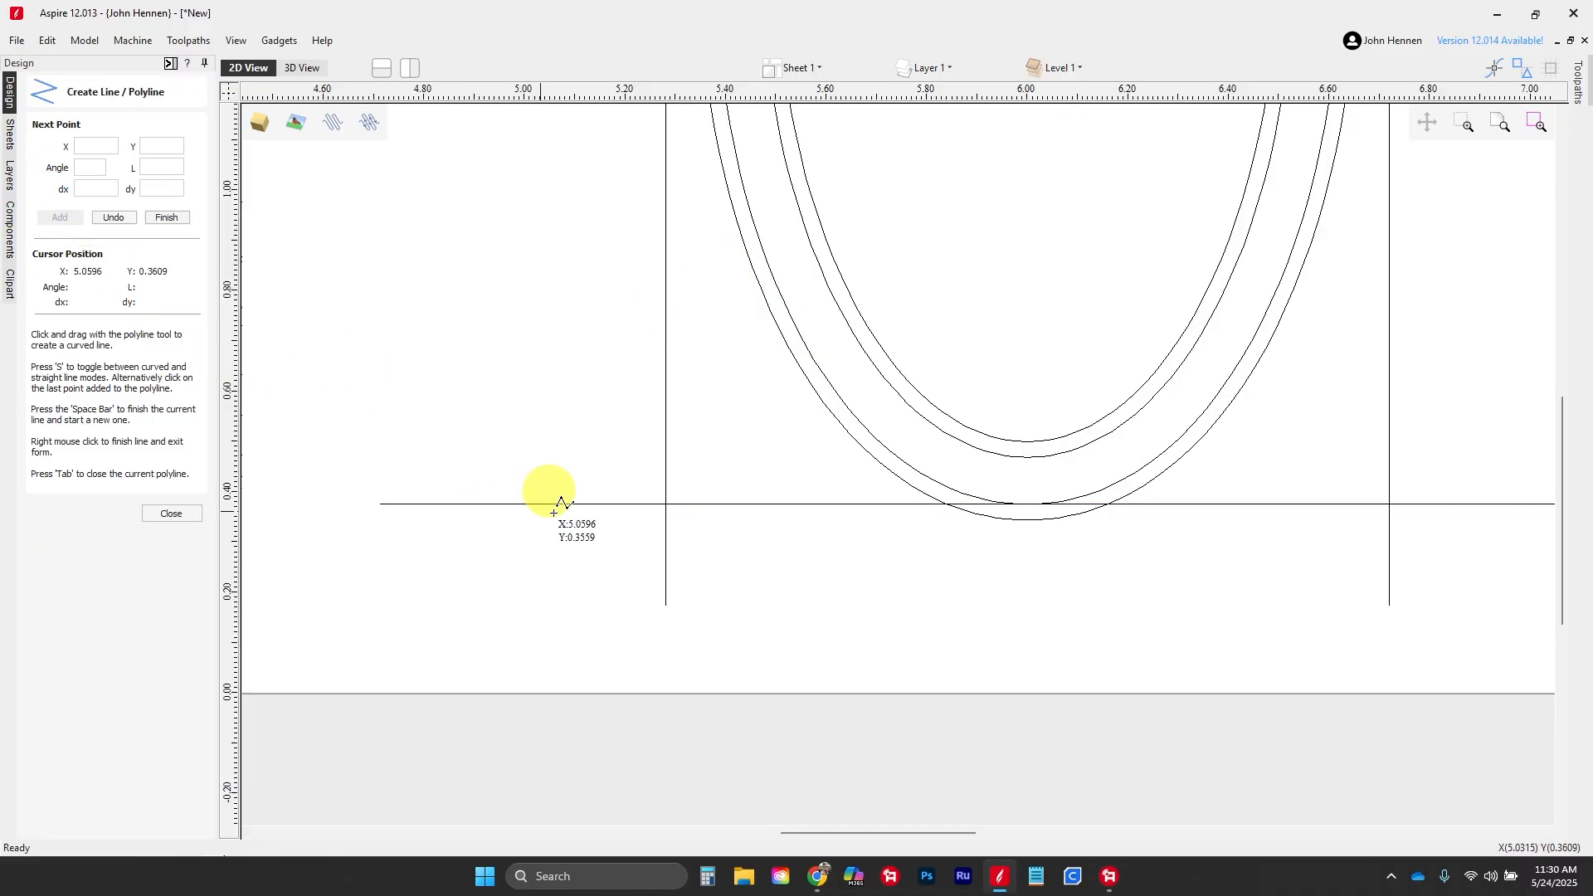
left_click(665, 504)
scroll(698, 516, "down", 3)
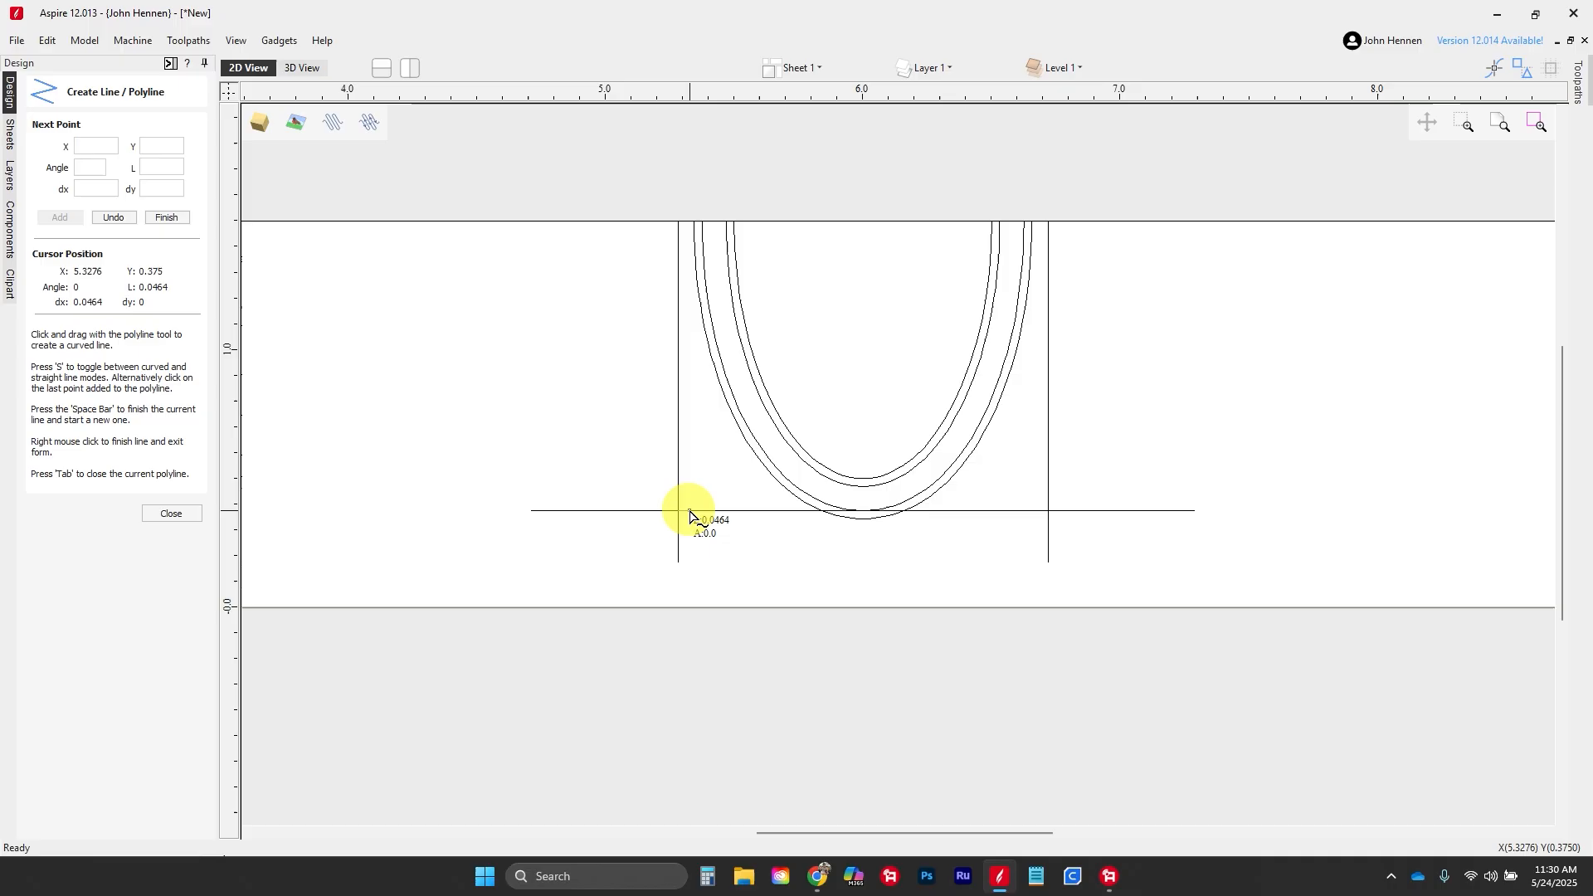
scroll(706, 412, "up", 1)
scroll(704, 365, "up", 1)
scroll(667, 420, "down", 1)
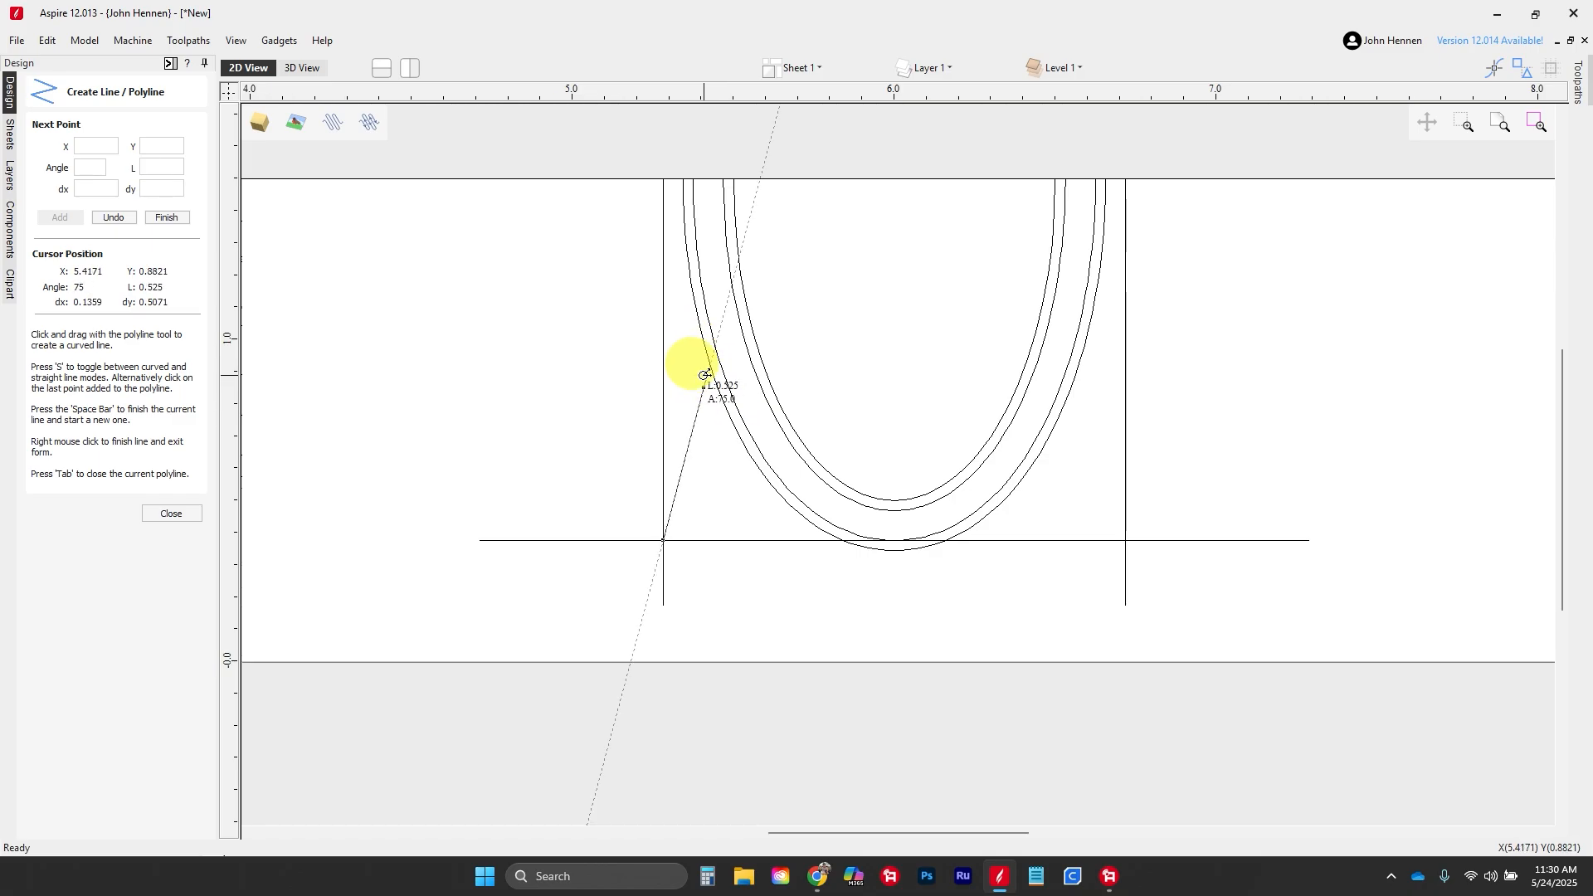
scroll(706, 372, "up", 2)
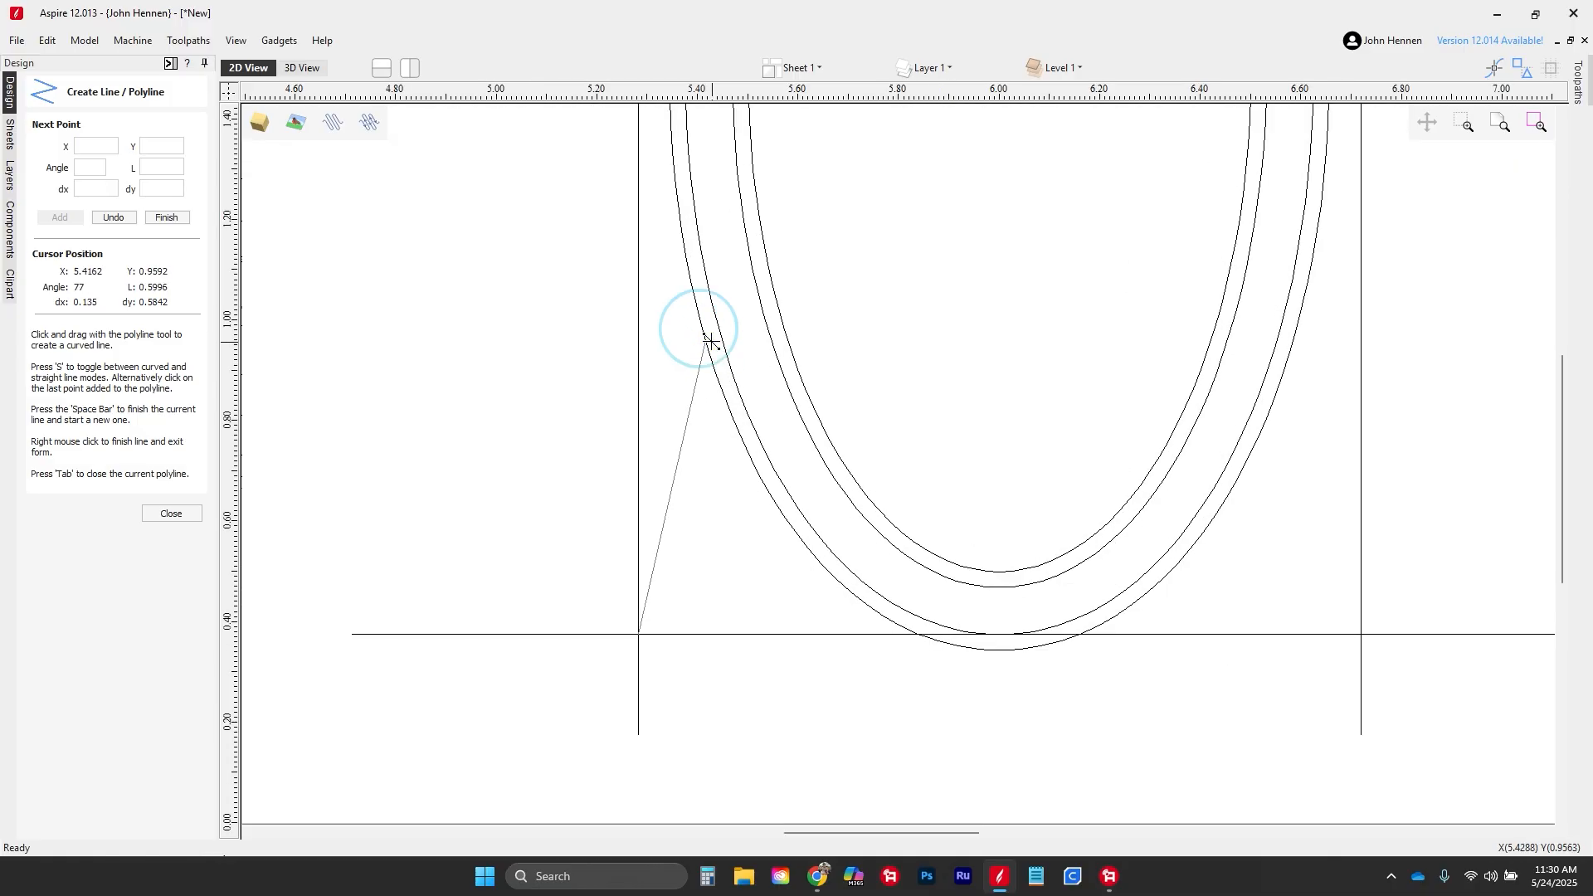
right_click(711, 341)
scroll(712, 480, "down", 2)
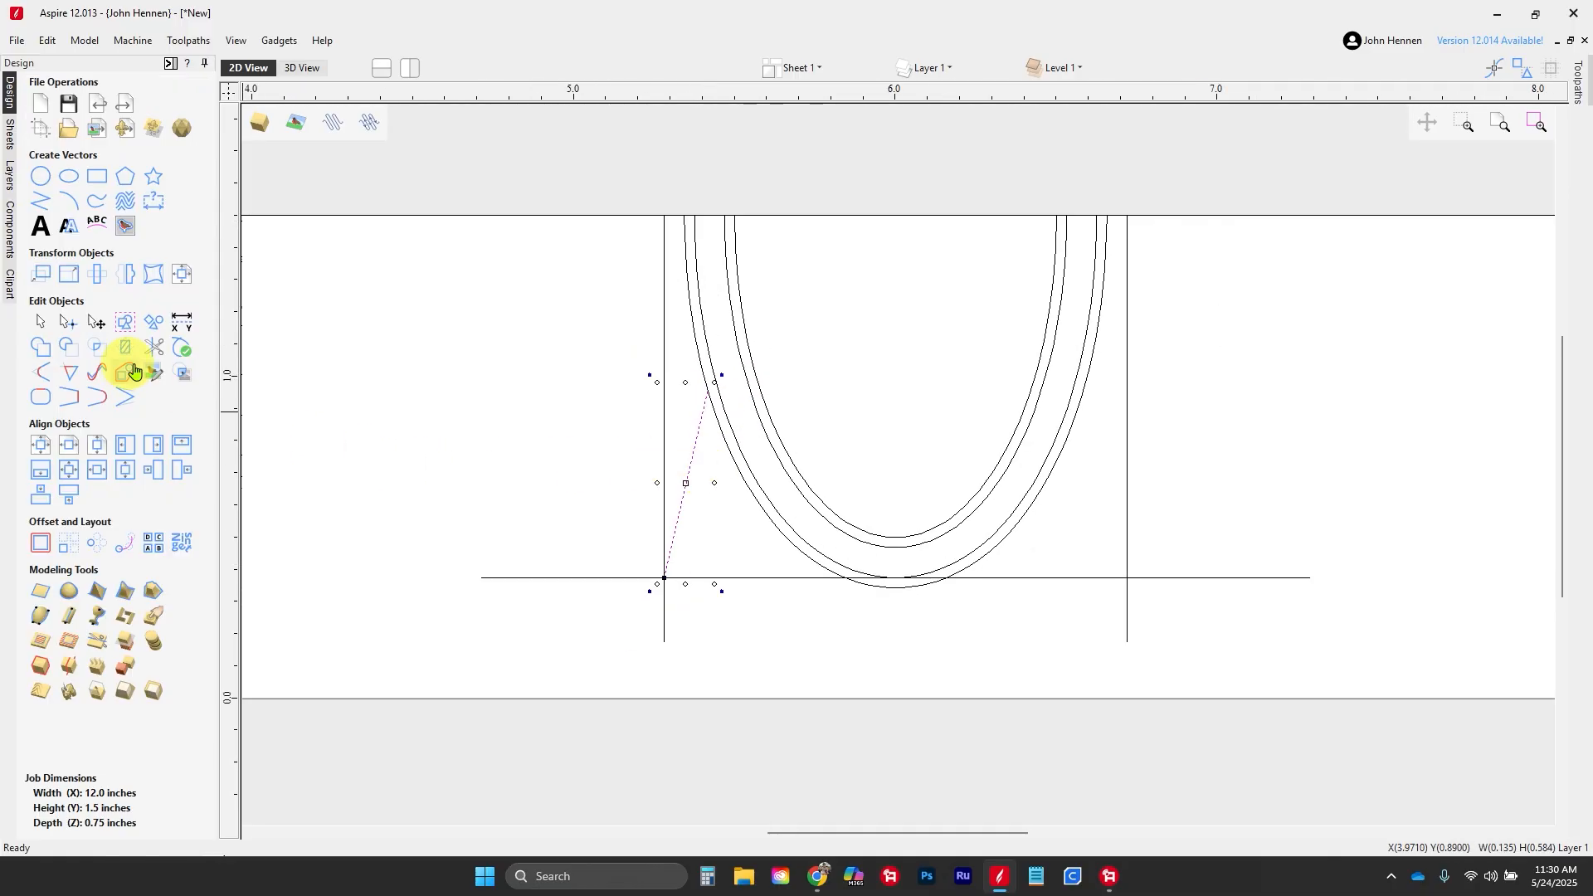
Step: Create a horizontally mirrored copy of the slanted line about the job centre, and delete the horizontal guide line
left_click(125, 274)
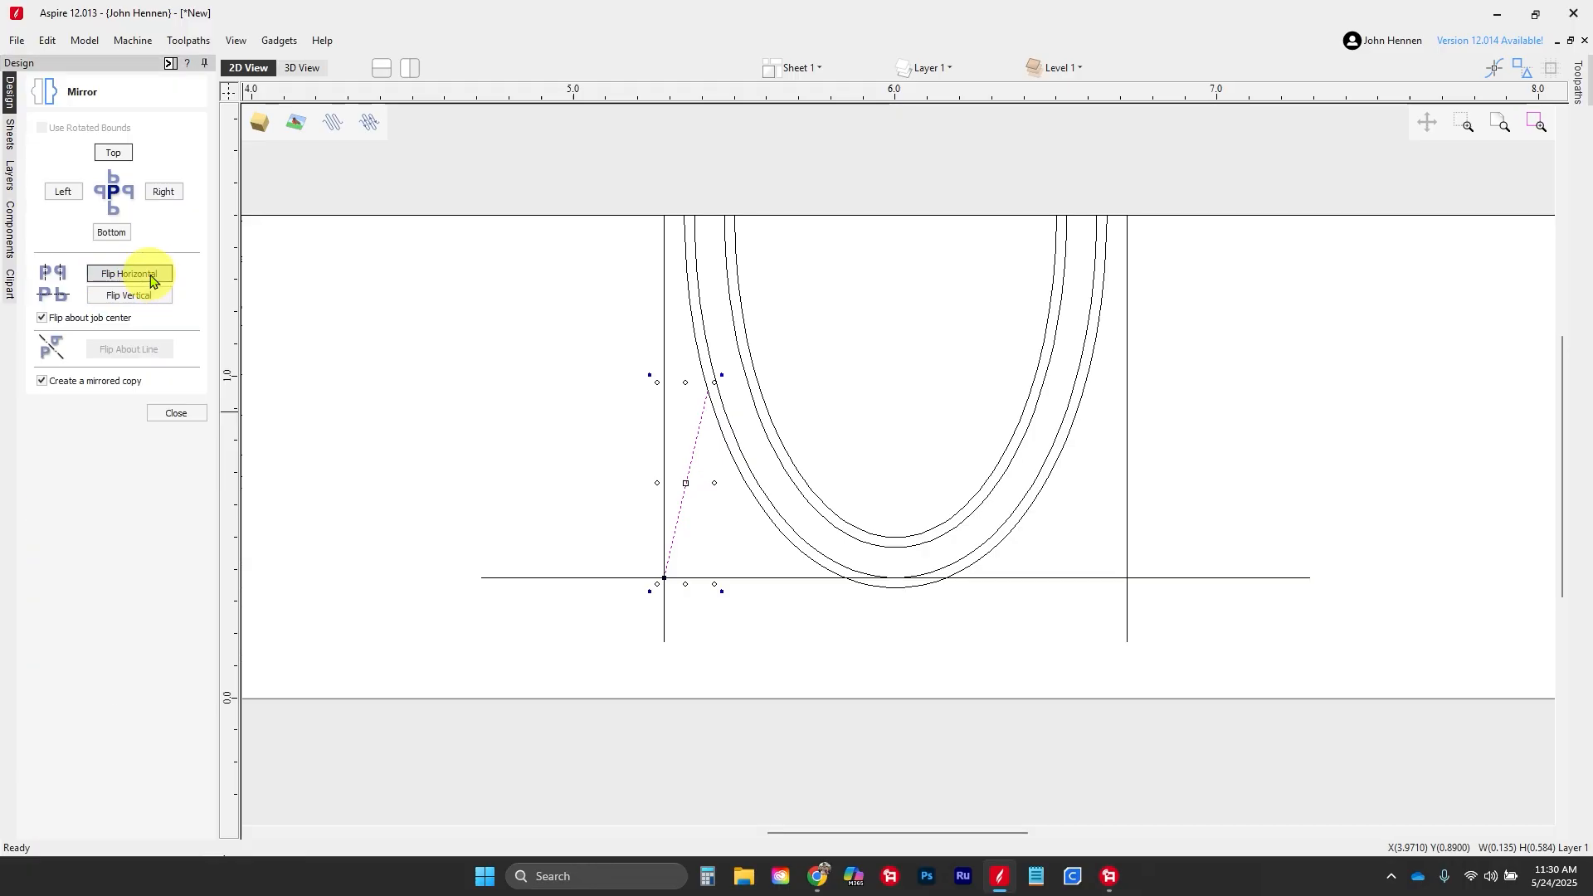
left_click(151, 280)
left_click(182, 420)
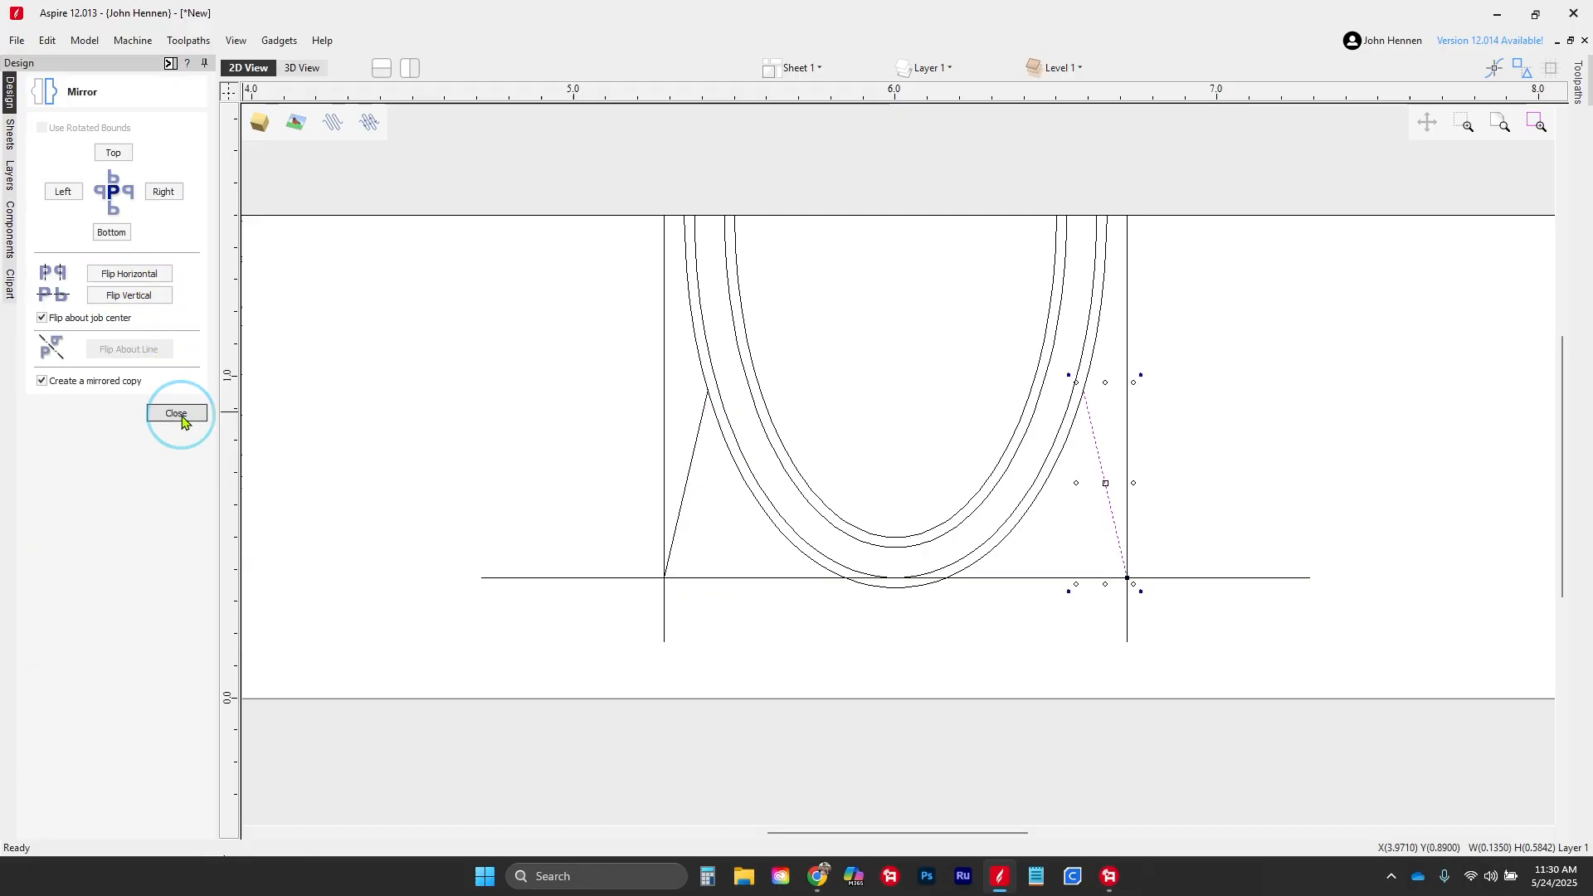
left_click(529, 579)
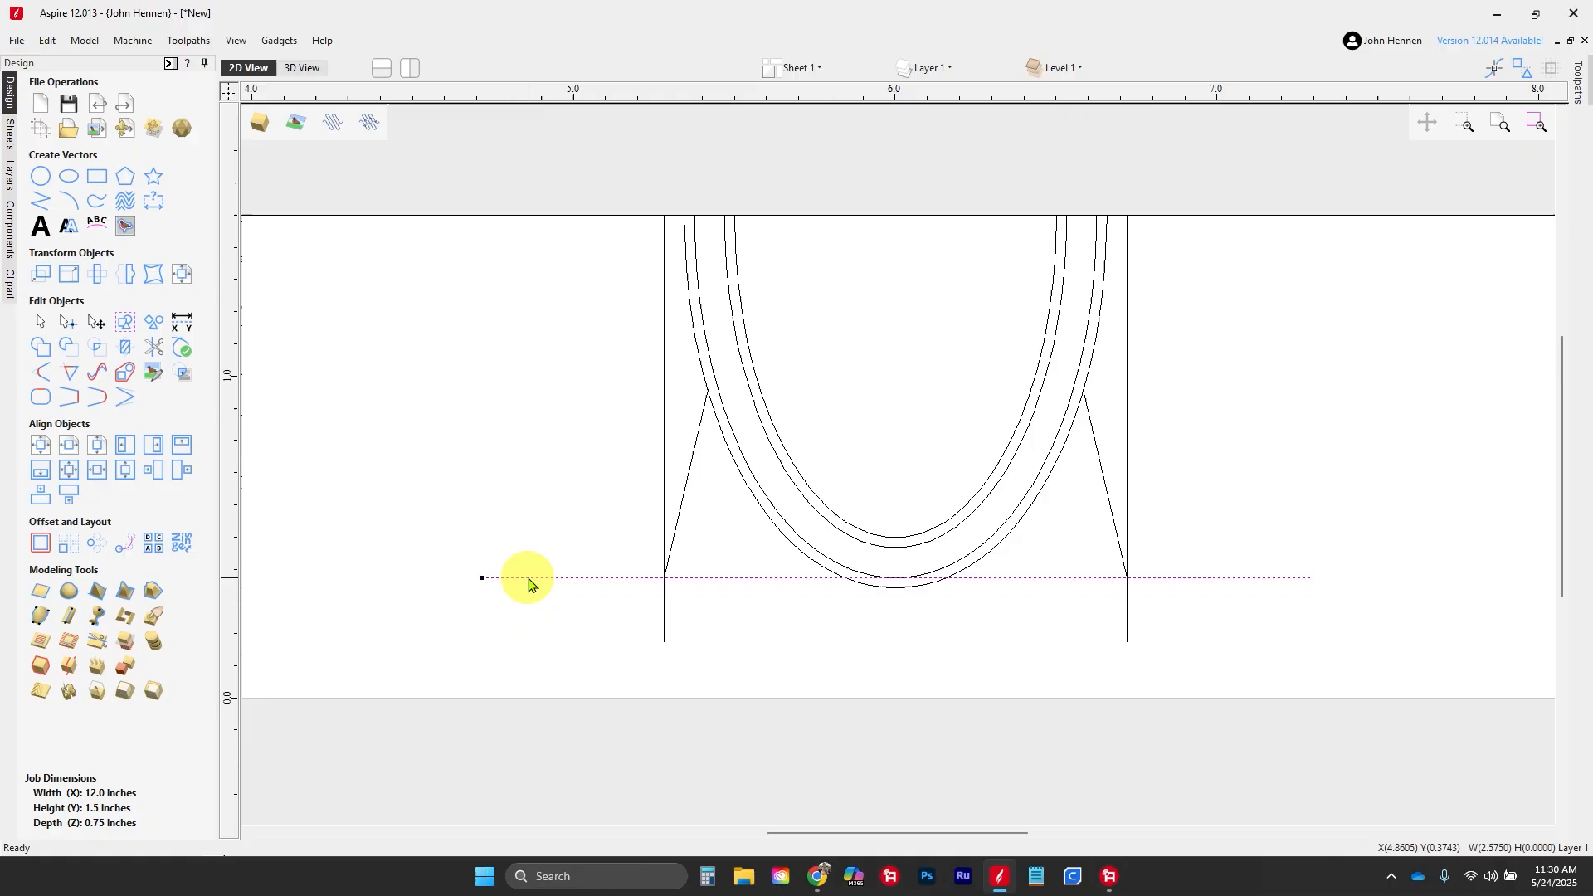
key("Delete")
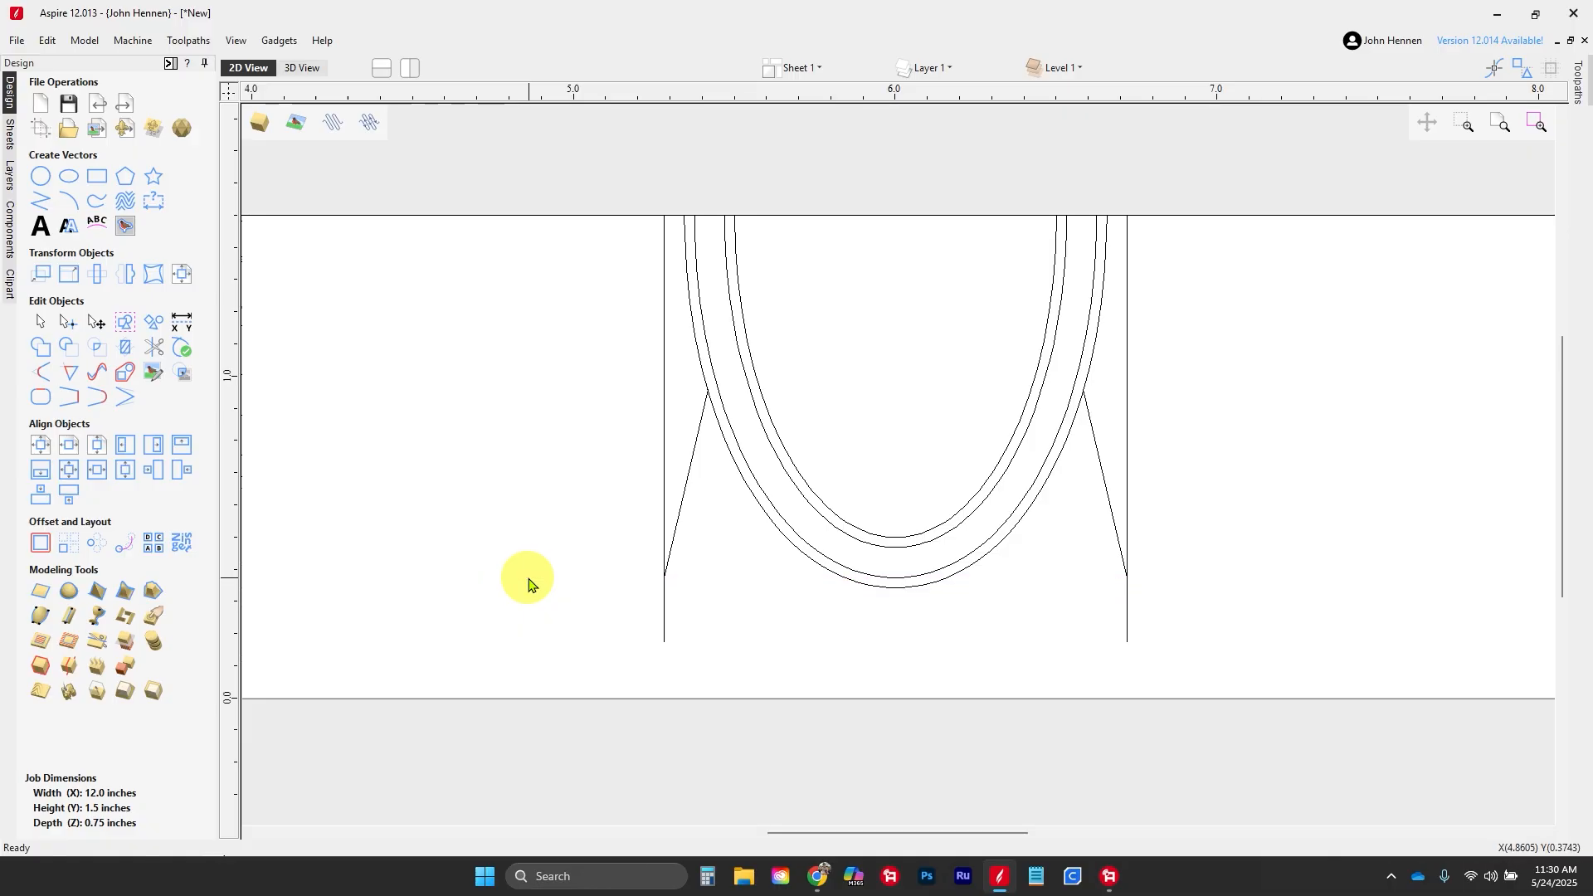
Step: Delete the two vertical line segments that flank the outermost half-ellipse
left_click(663, 453)
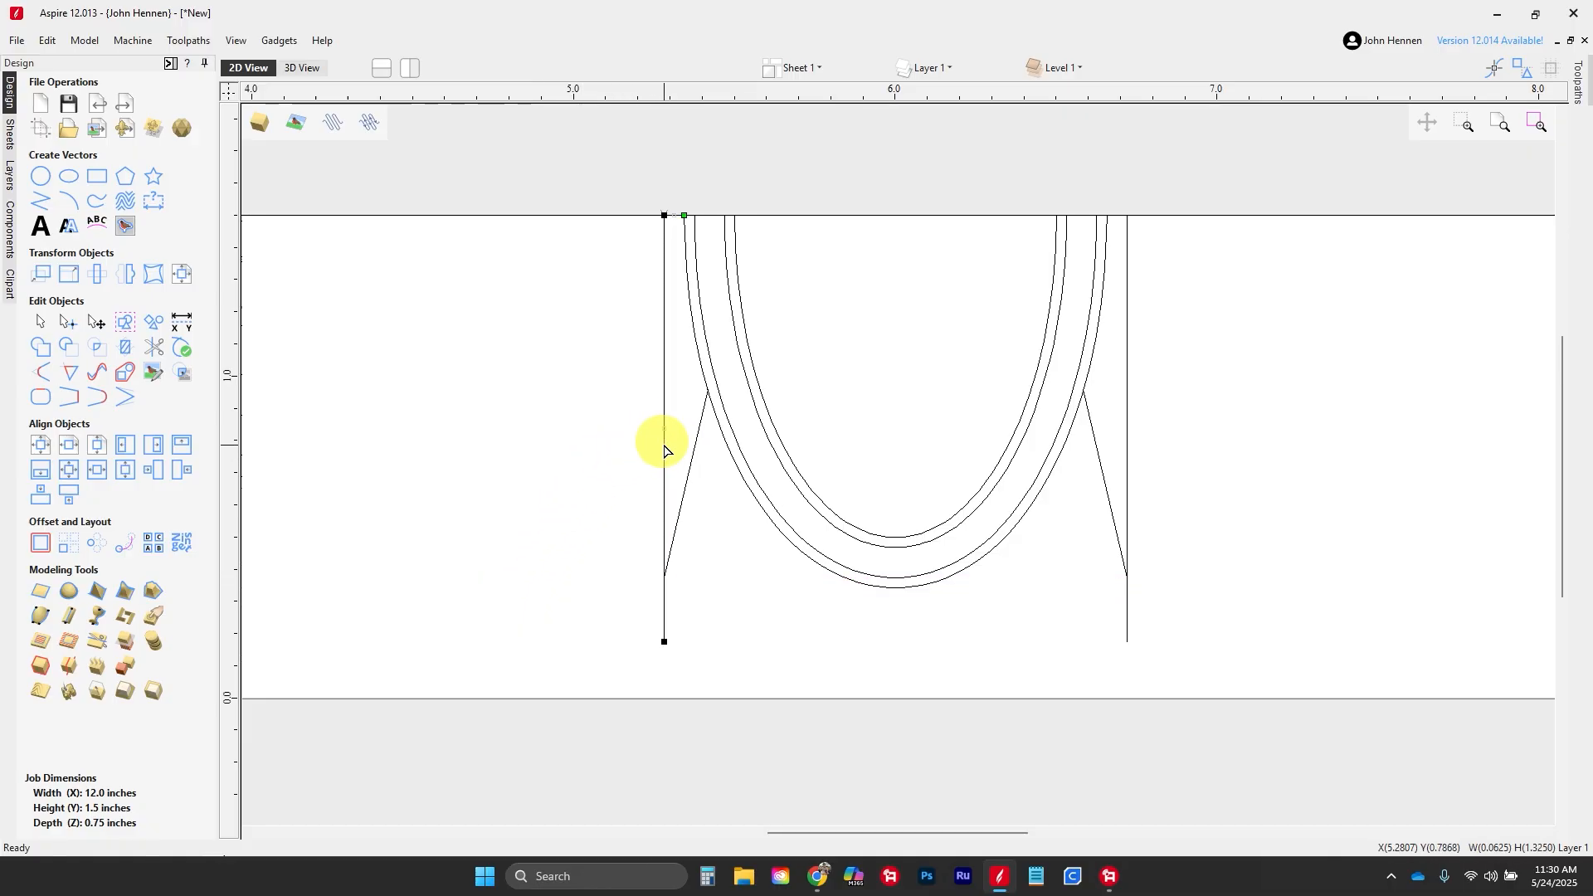
key("Delete")
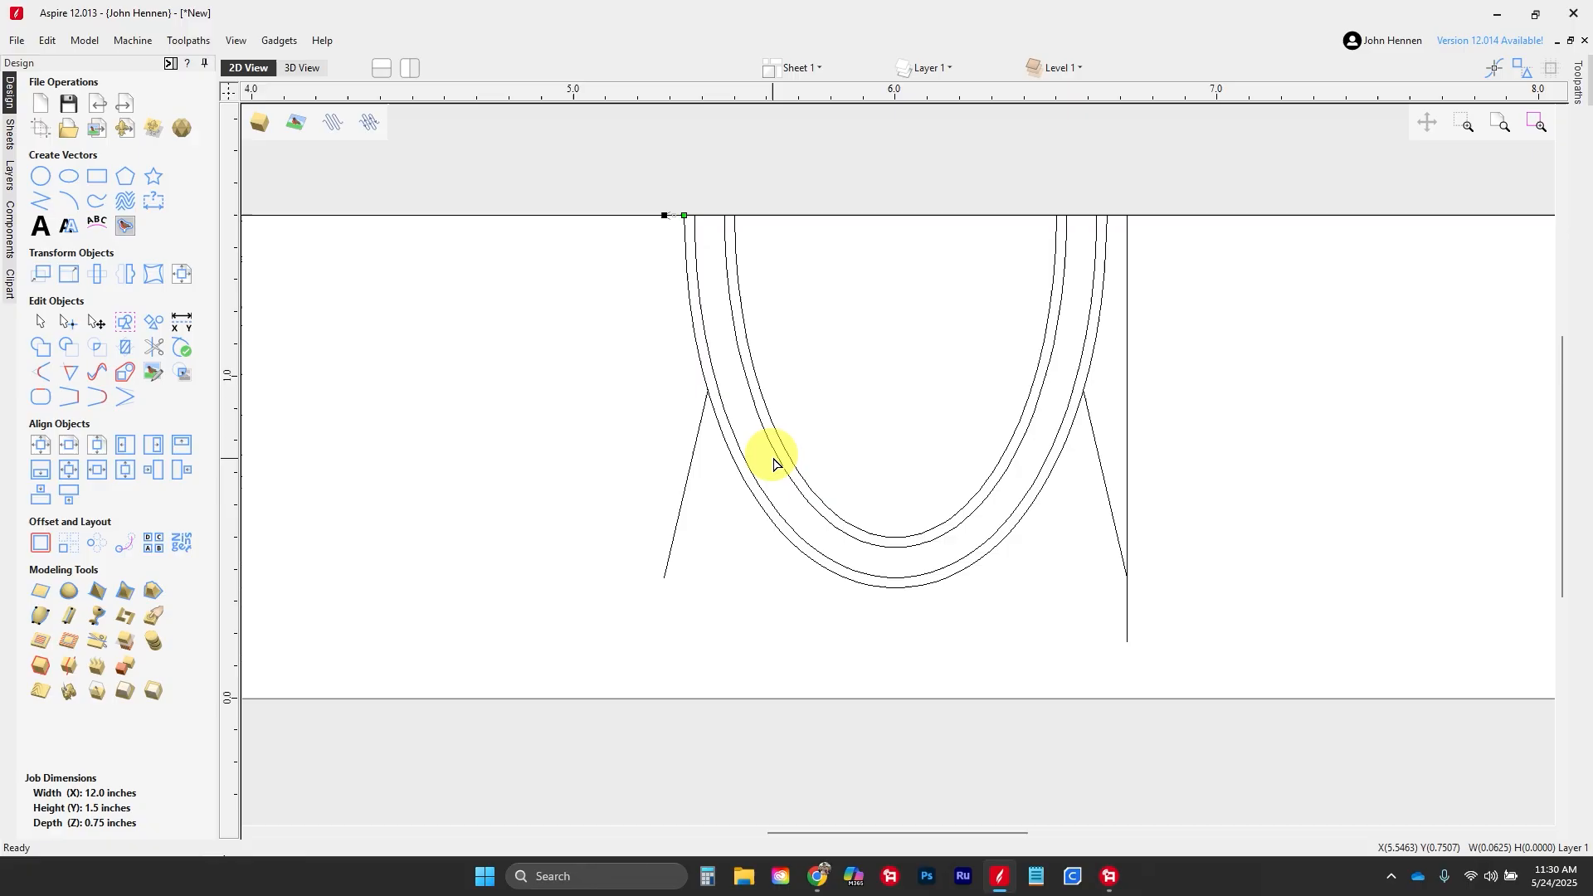
left_click(1126, 415)
key("Delete")
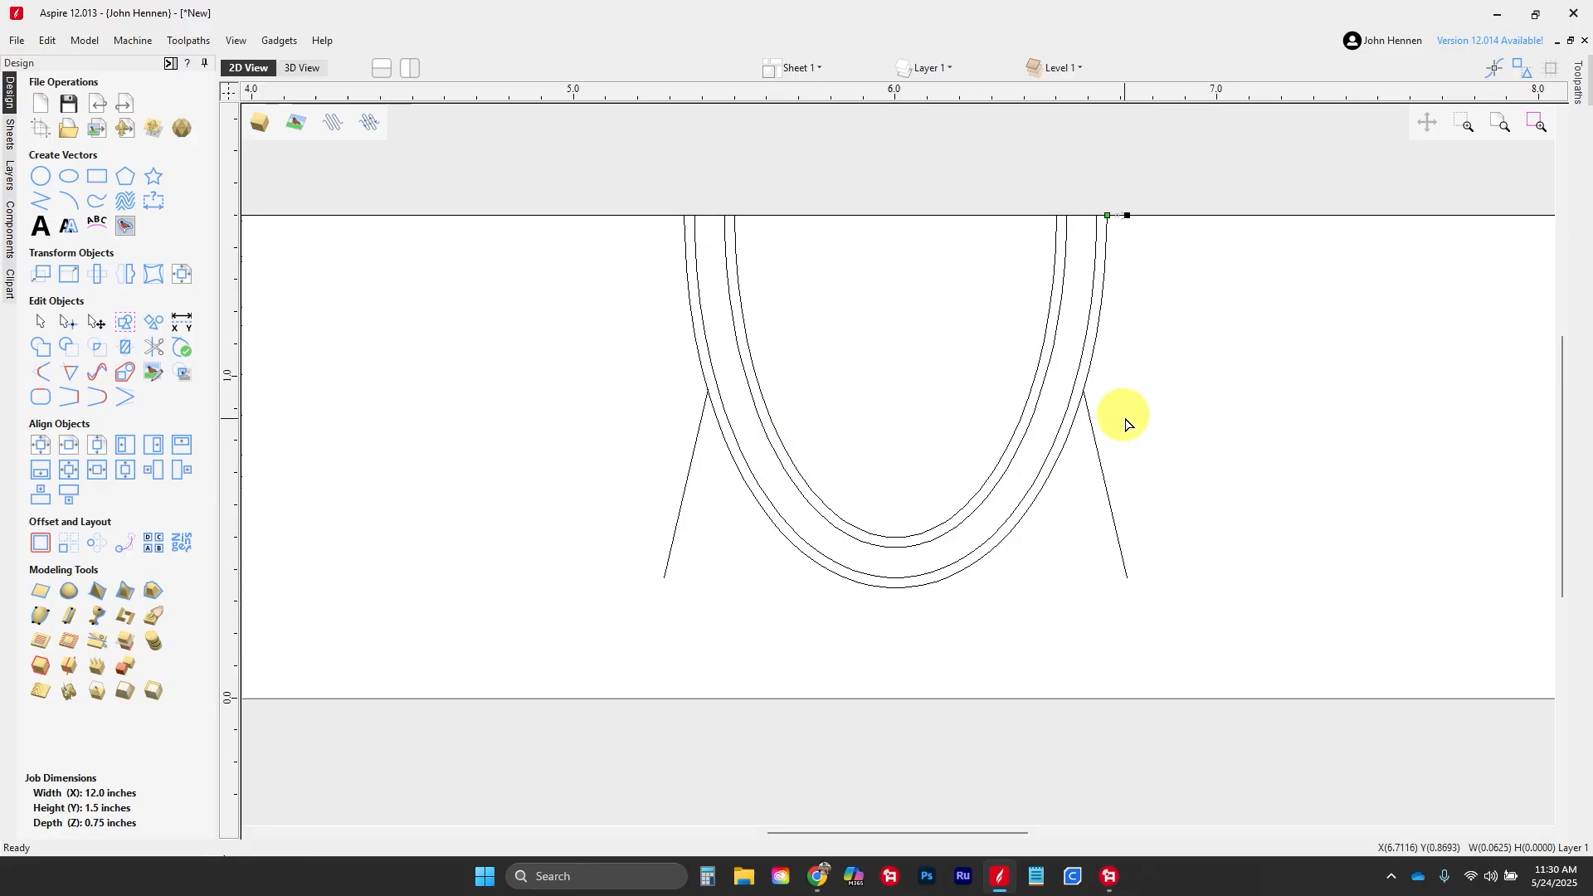
left_click(942, 425)
Step: Trim away the lower part of the outermost half-ellipse between its intersections with the two slanted lines
left_click(152, 353)
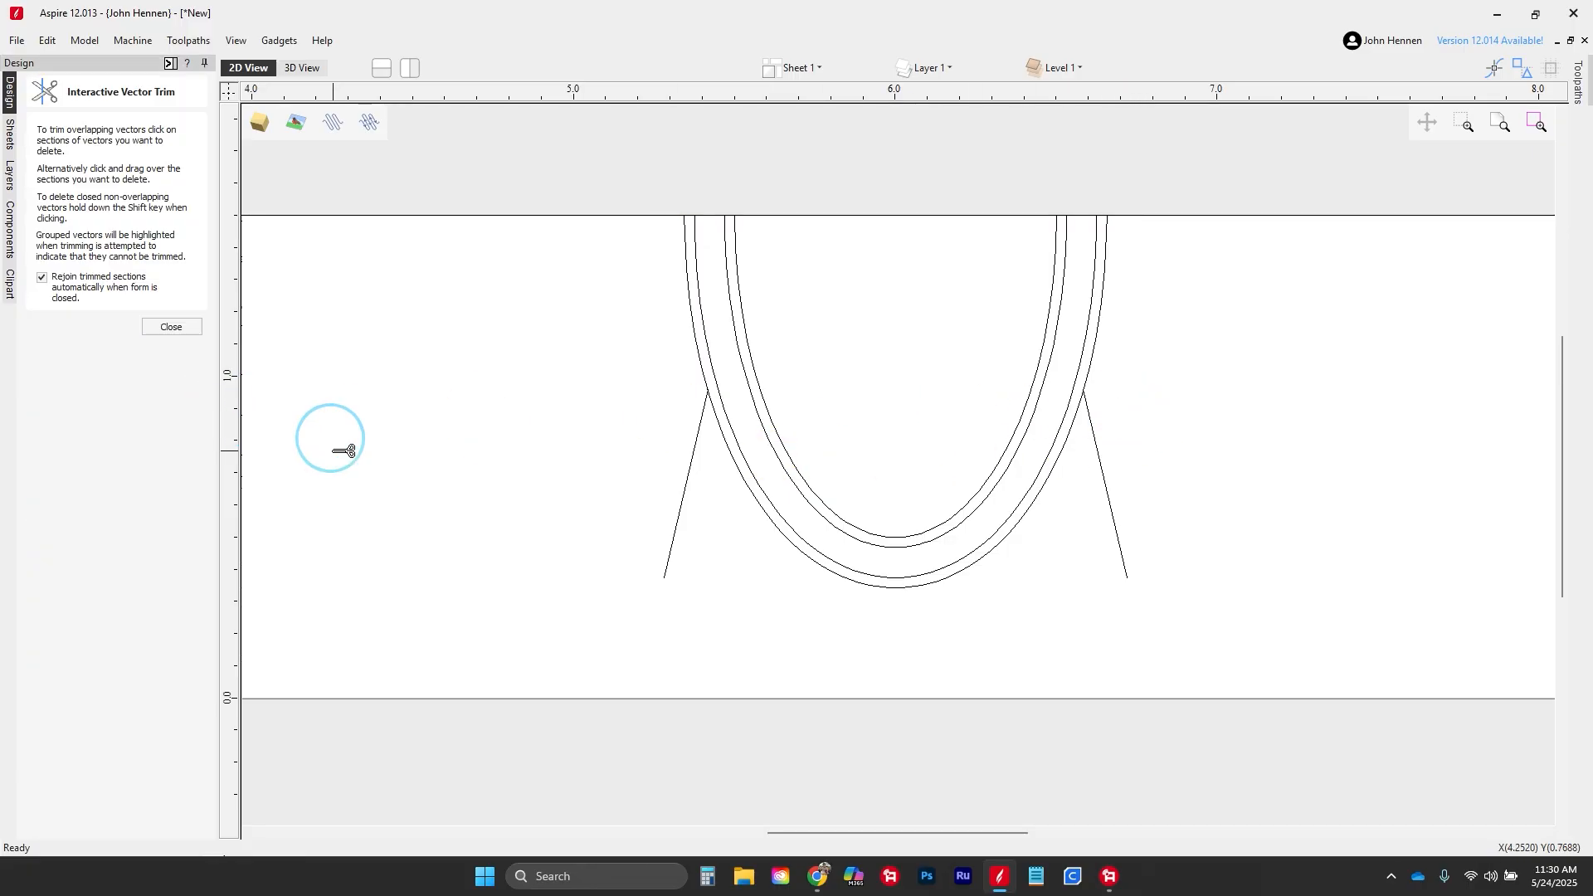
left_click(785, 536)
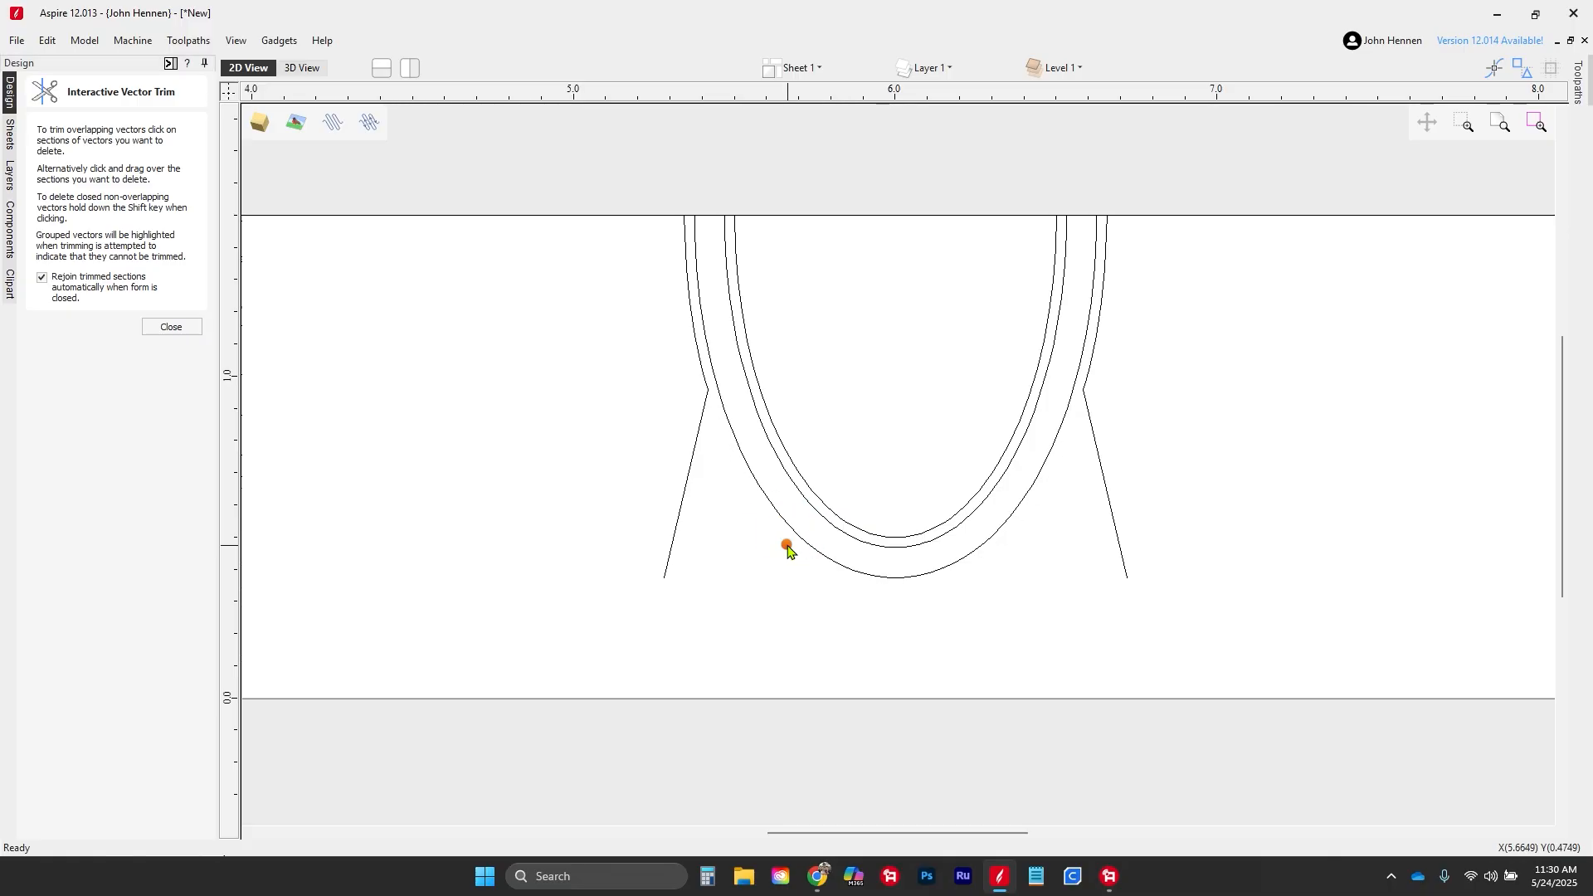
key("Escape")
Step: Join the open moulding vectors with a 0.01 inch tolerance, so each slanted line connects to the remaining outer arc, and check the joined vectors
scroll(734, 530, "down", 2)
mouse_move(556, 253)
left_mouse_down()
mouse_move(1021, 551)
mouse_move(1067, 611)
left_mouse_up()
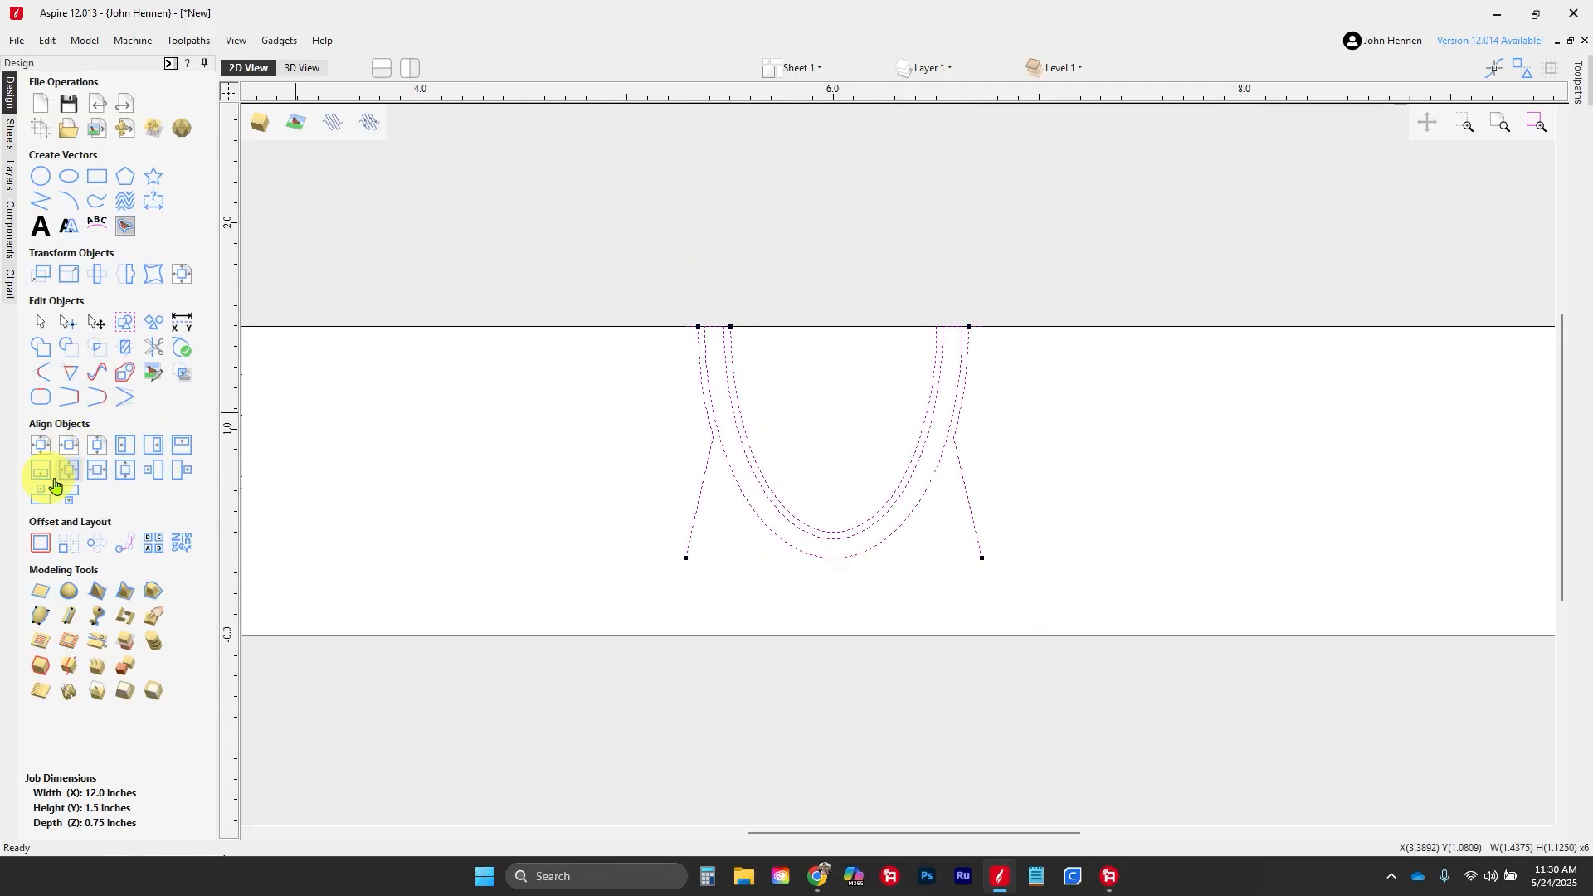
left_click(41, 397)
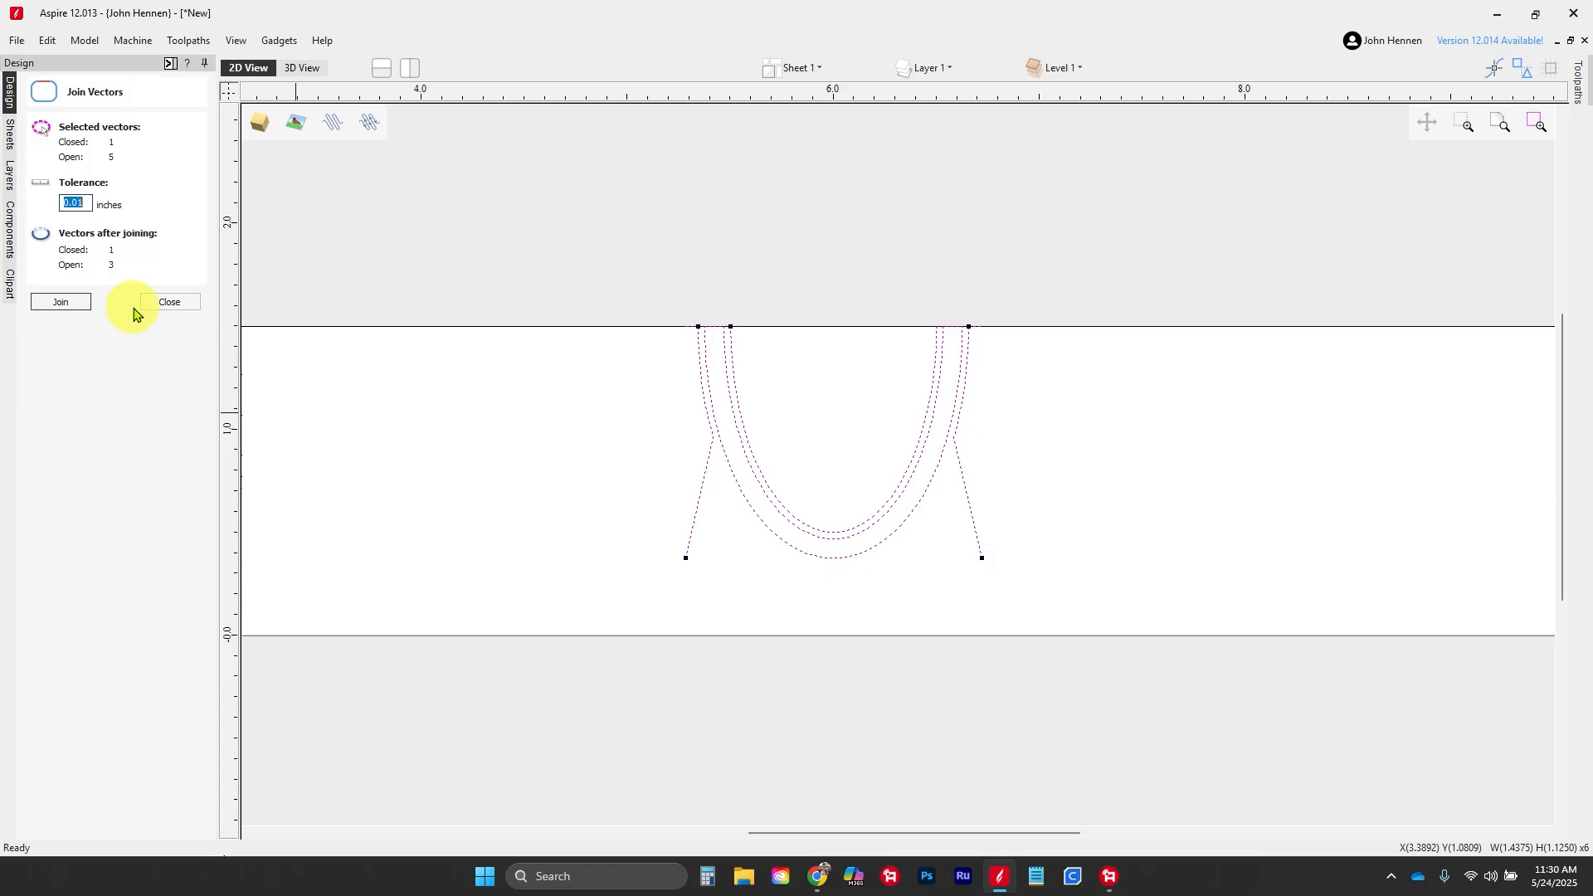
left_click(61, 302)
left_click(176, 303)
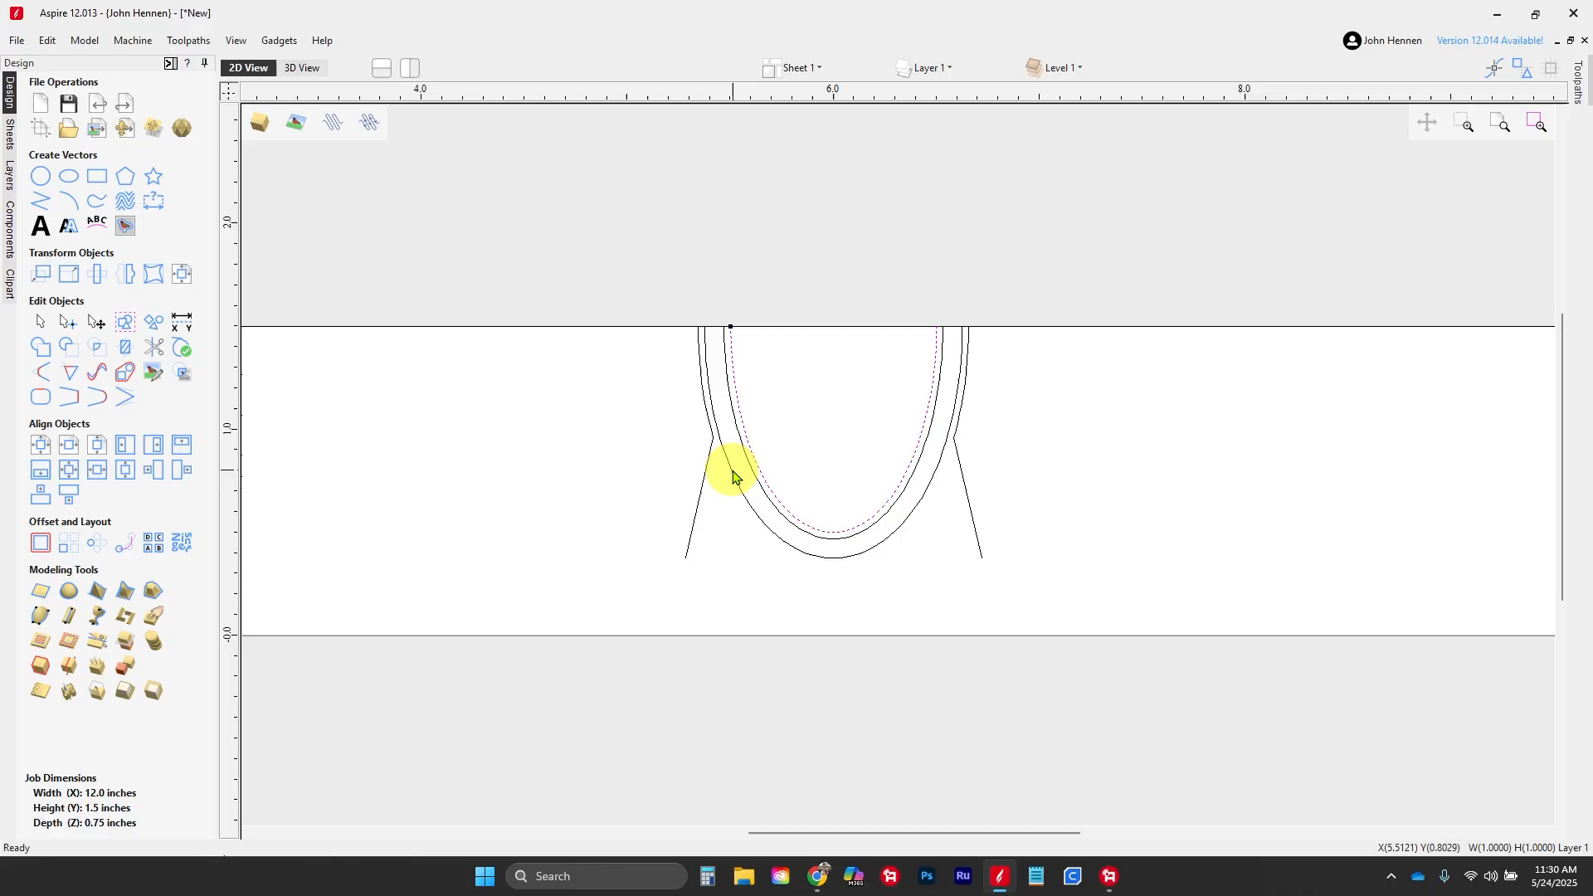
left_click(701, 485)
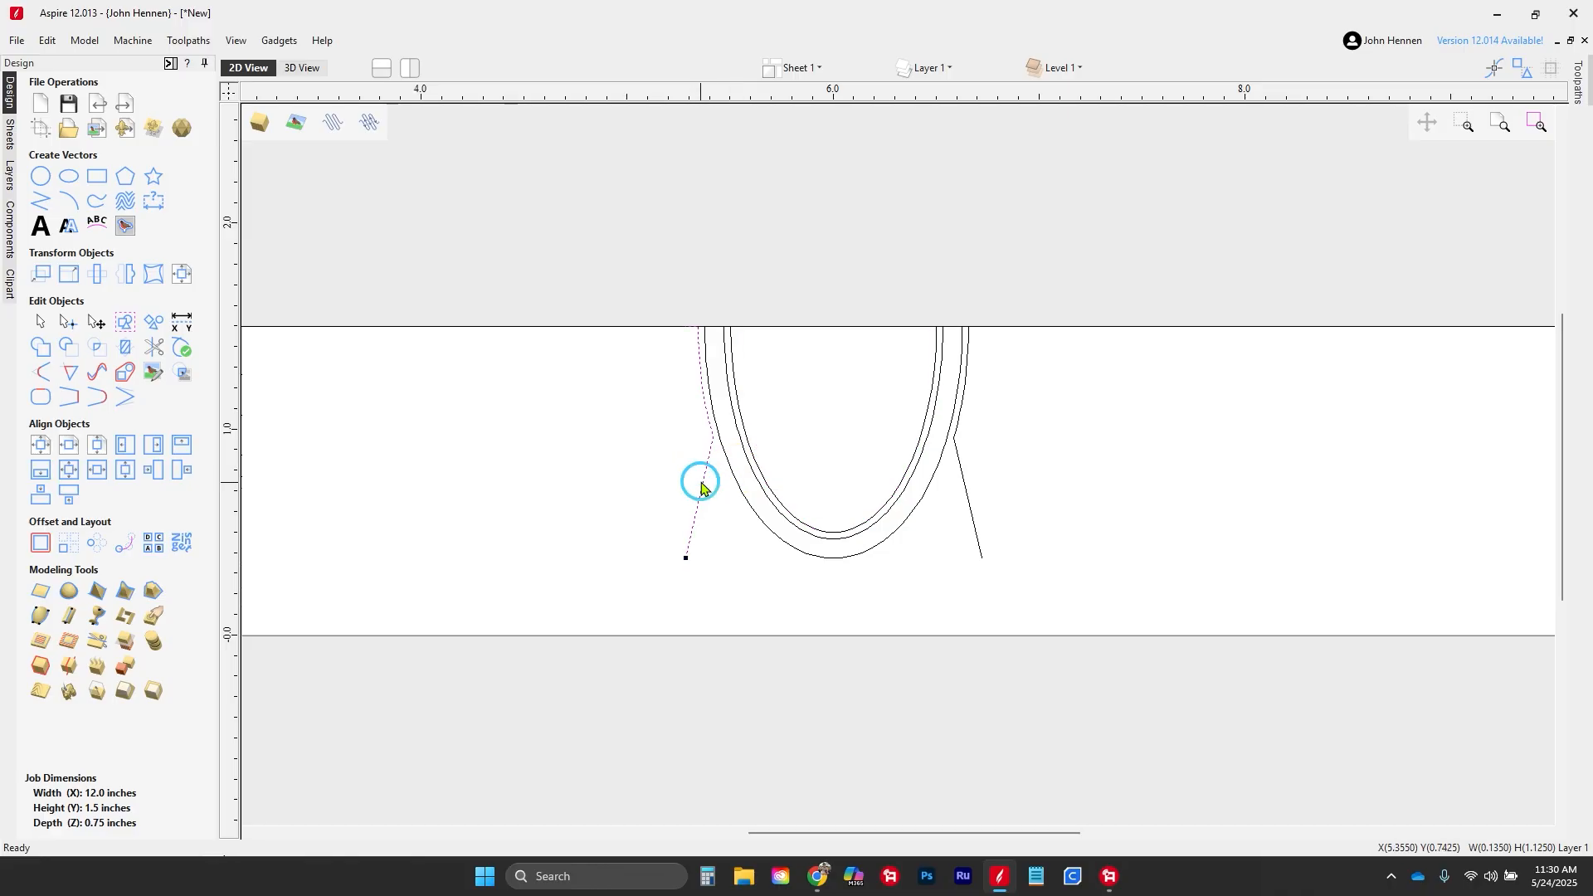
left_click(972, 515)
left_click(904, 520)
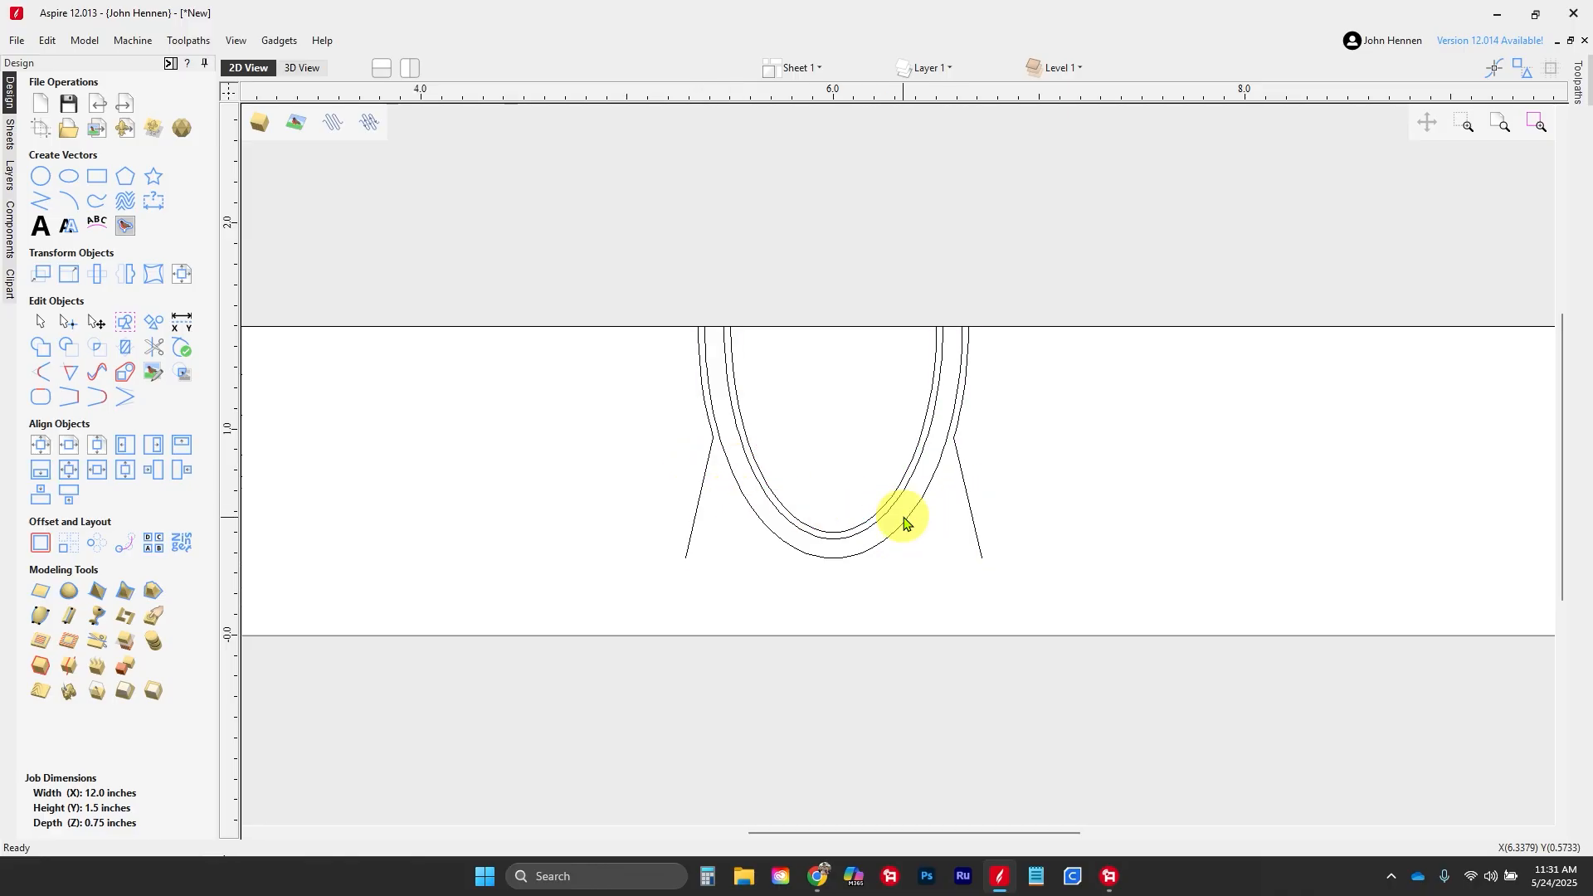
left_click(905, 527)
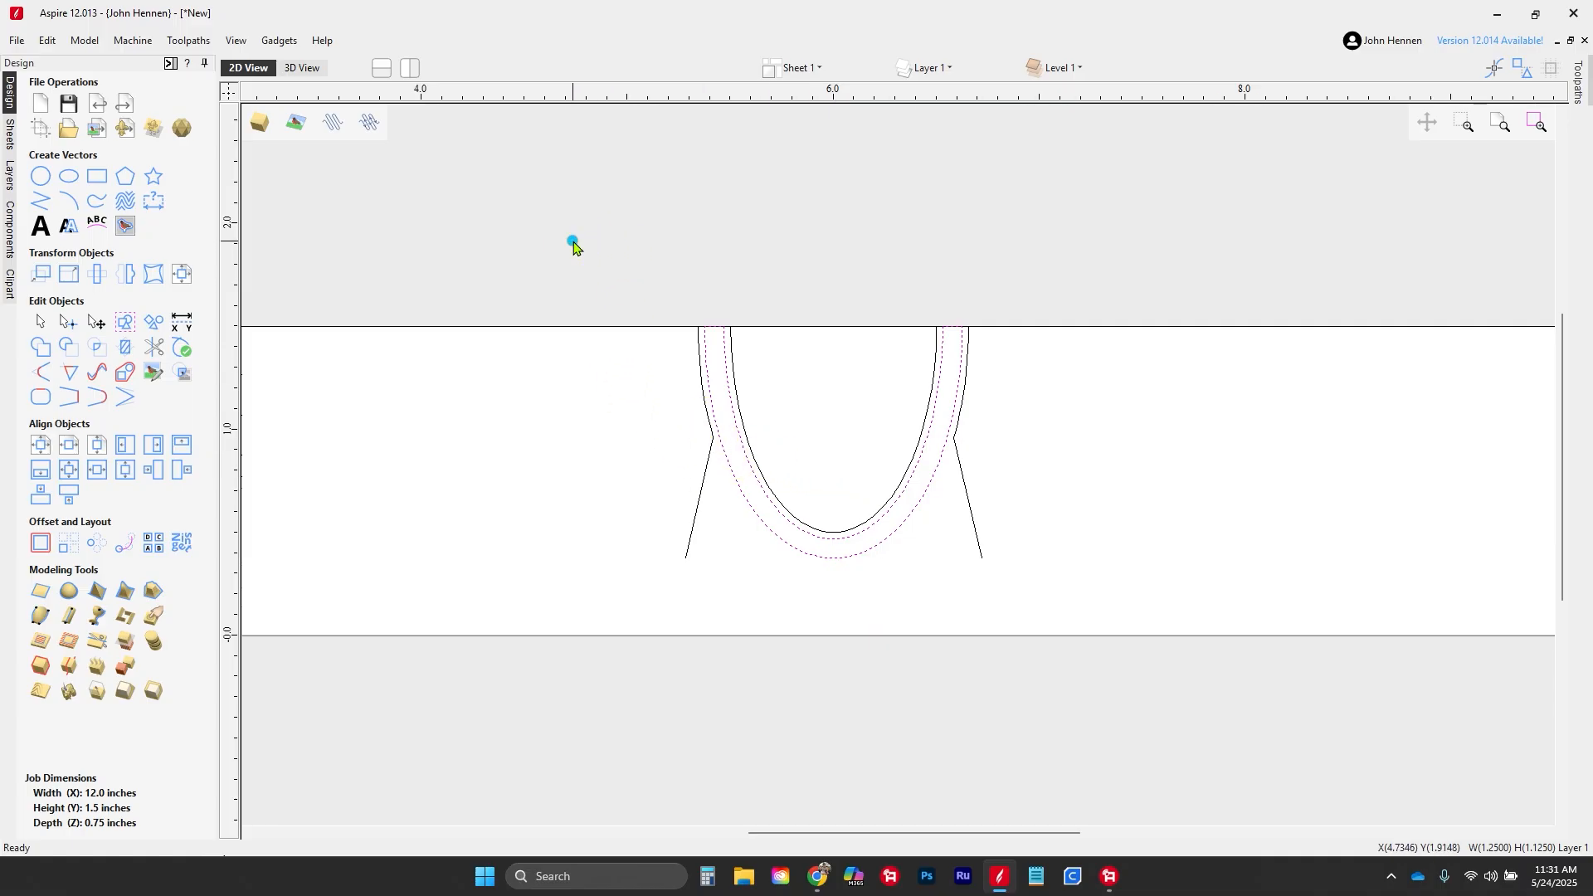
Step: Turn on the visibility of the pocket layer
mouse_move(572, 246)
left_mouse_down()
mouse_move(953, 562)
mouse_move(1069, 622)
left_mouse_up()
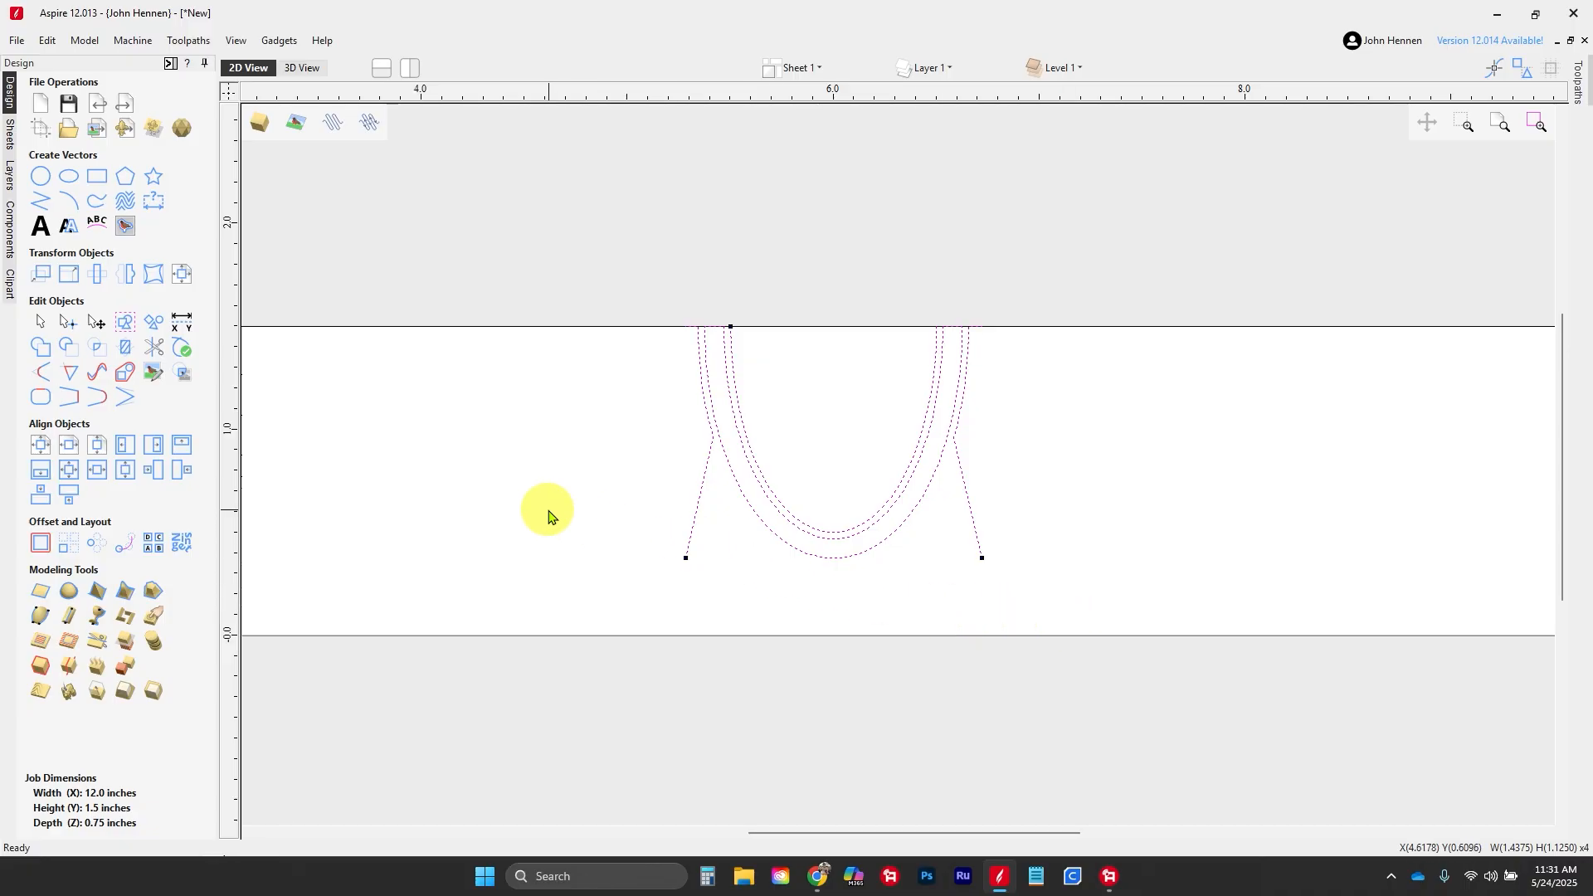
left_click(925, 70)
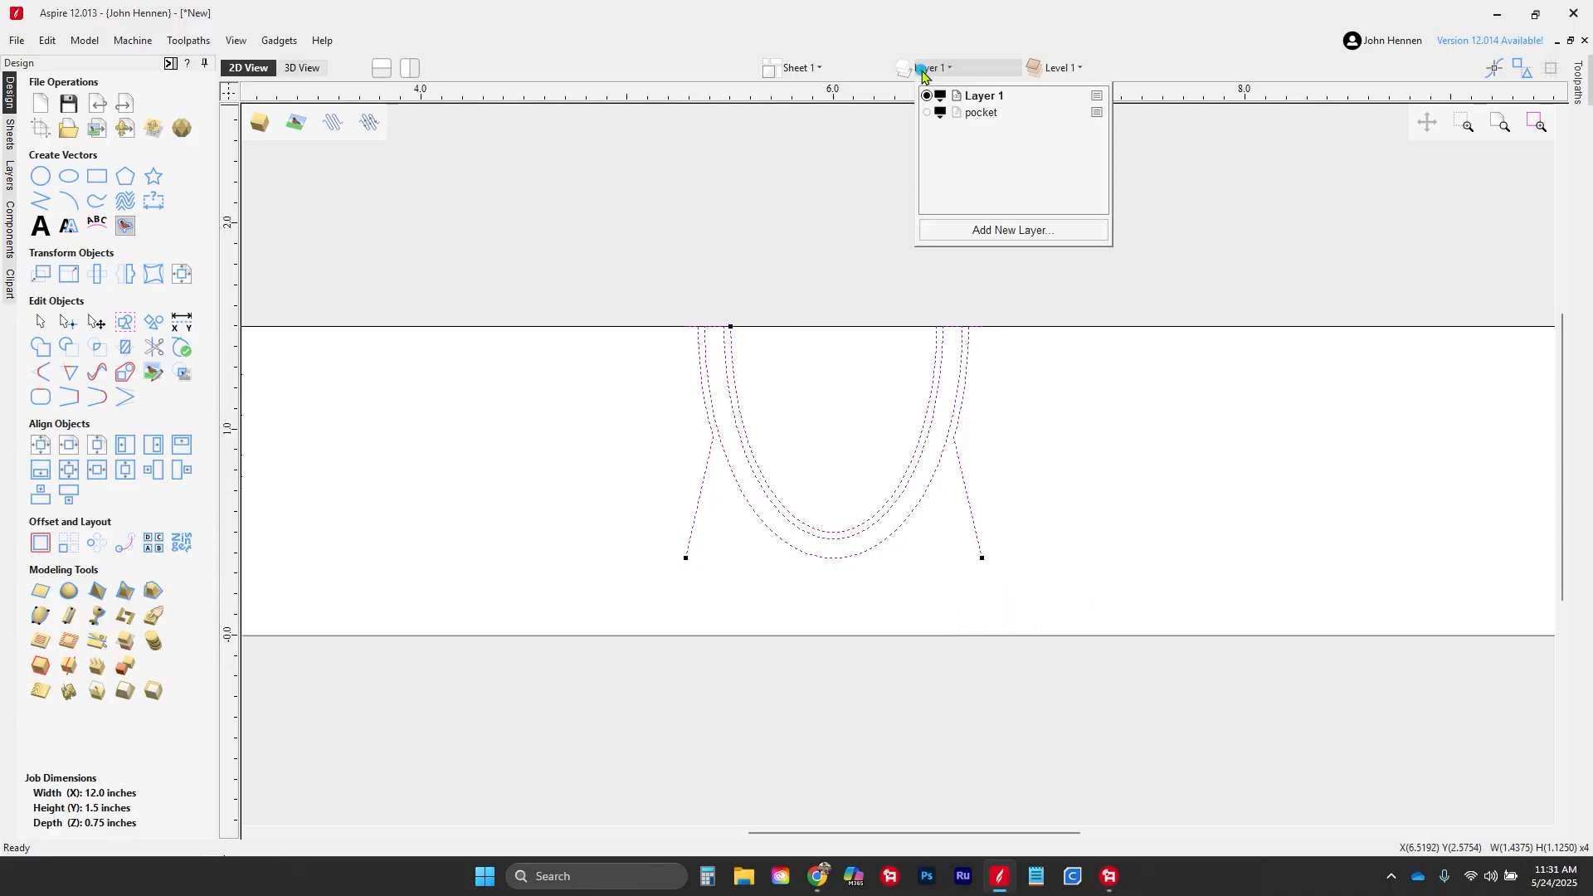
left_click(929, 109)
left_click(784, 247)
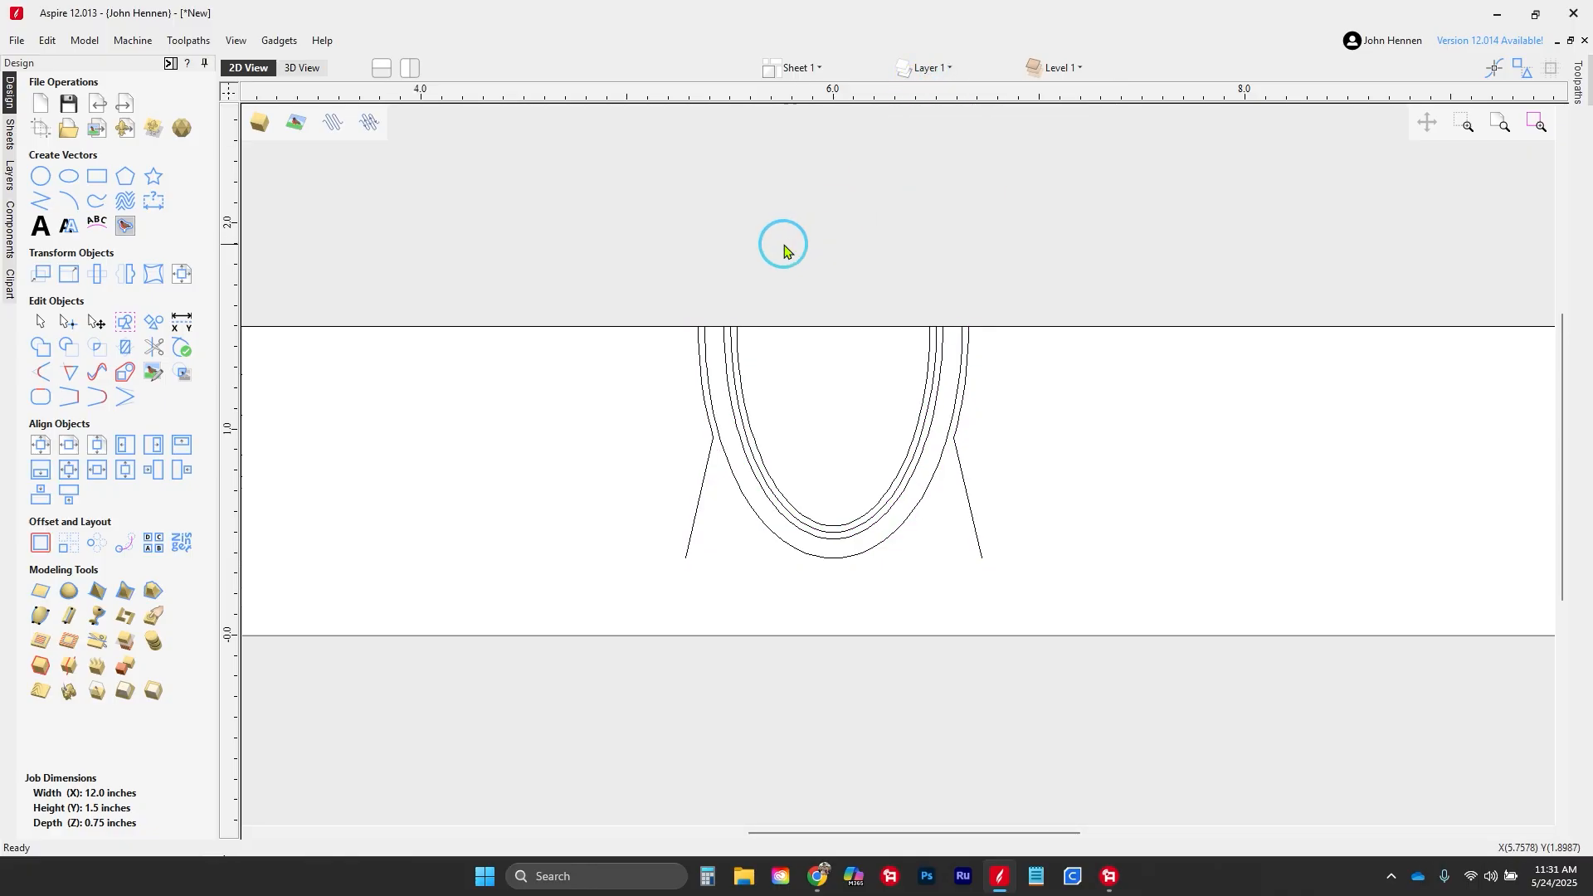
Step: Array-copy all the motif vectors, including the pocket one, into 1 row and 8 columns with a 0.0 X gap
mouse_move(490, 246)
left_mouse_down()
mouse_move(1013, 640)
mouse_move(1092, 650)
left_mouse_up()
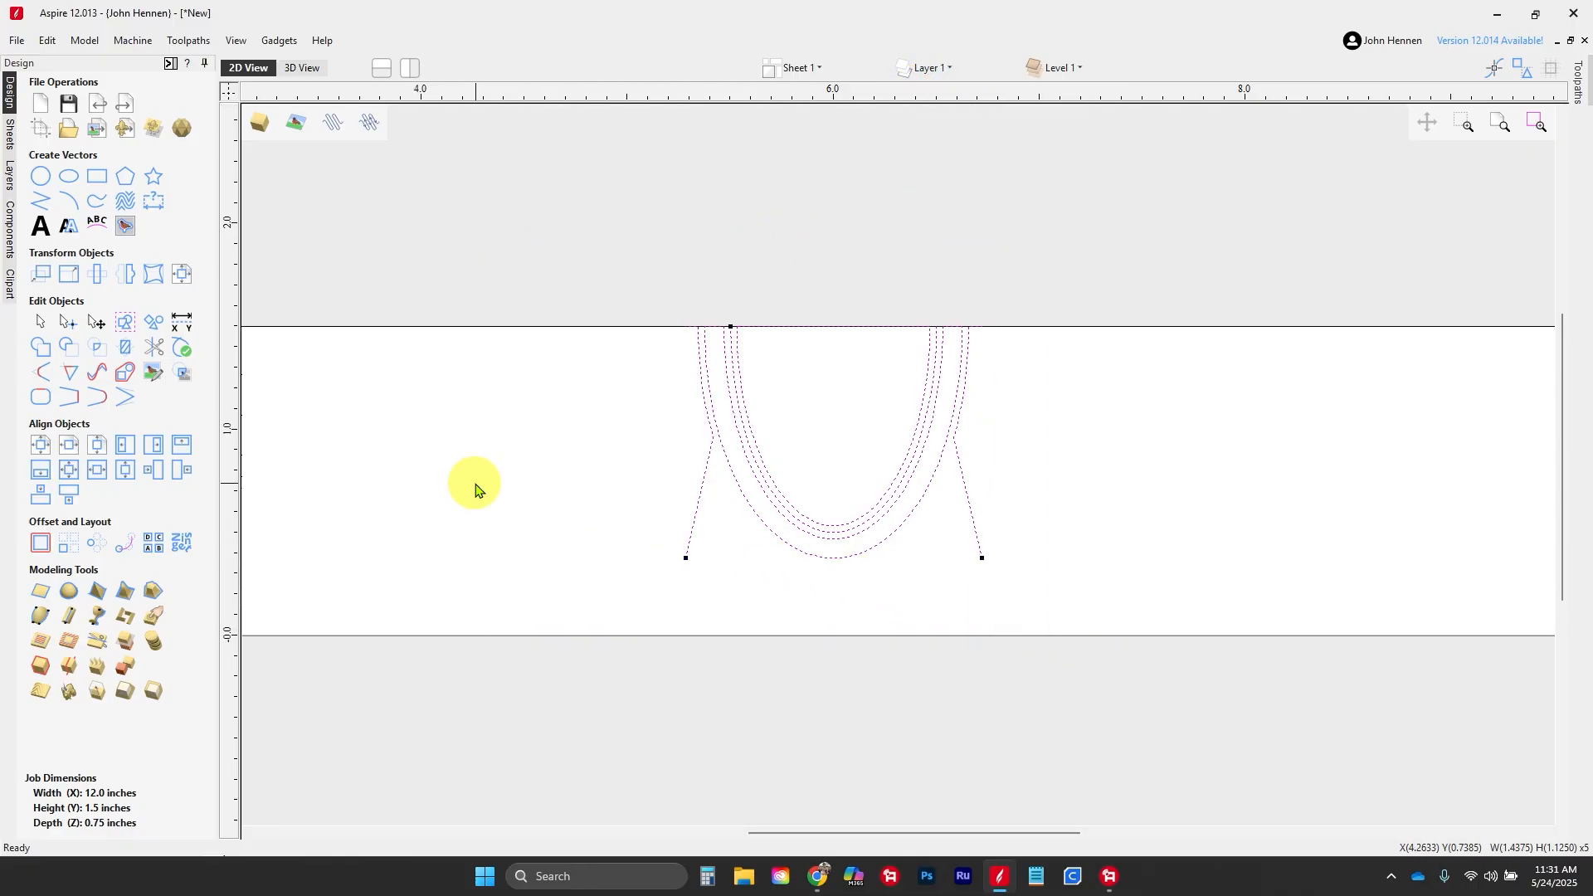
left_click(66, 544)
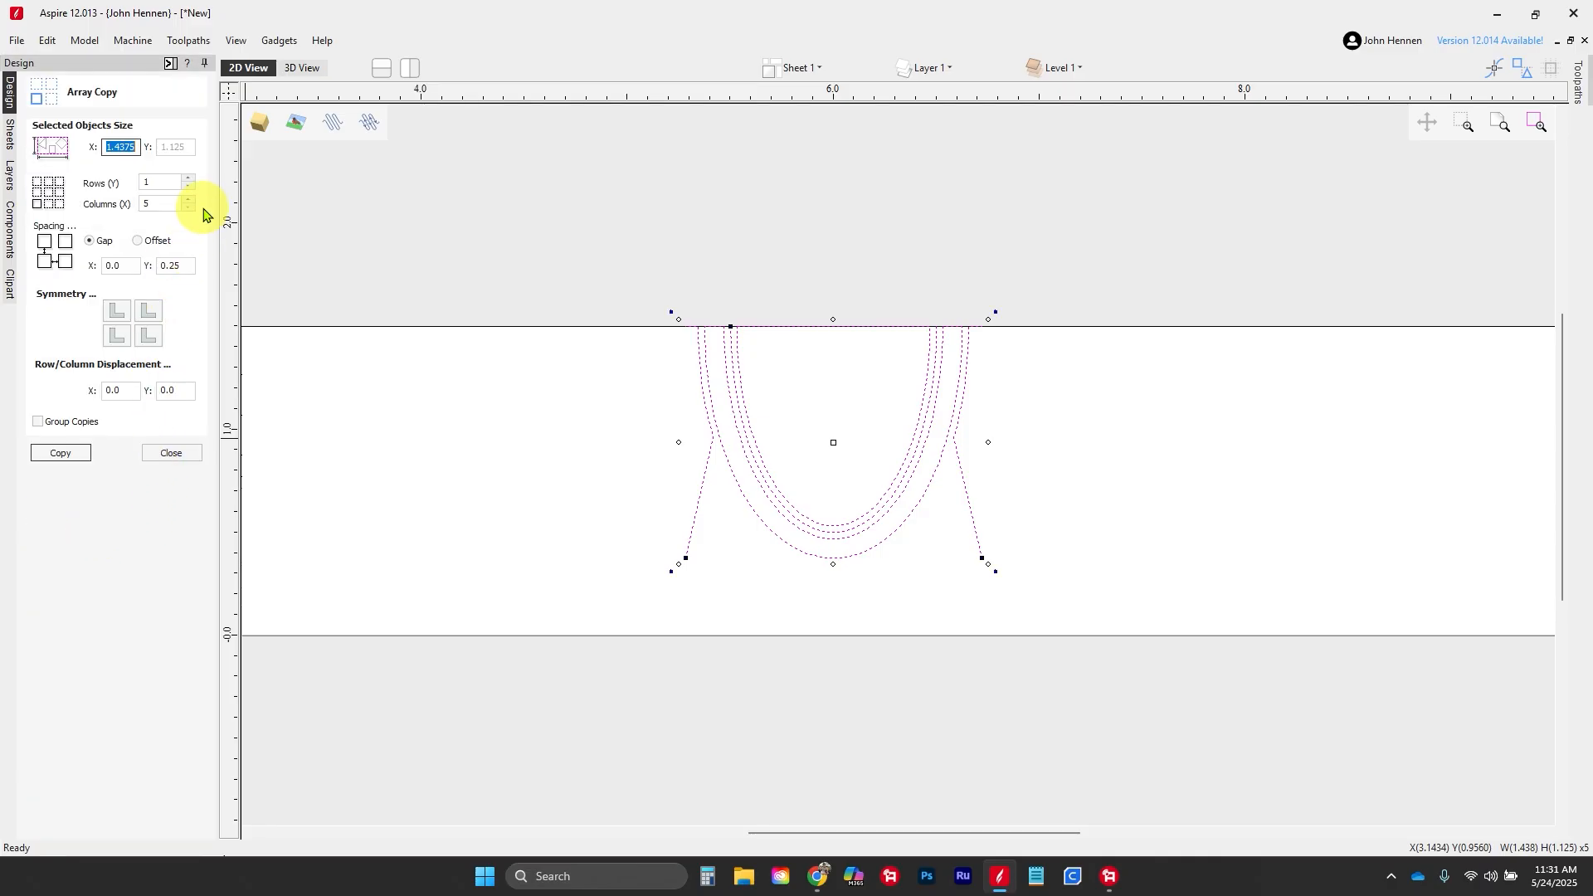
double_click(161, 202)
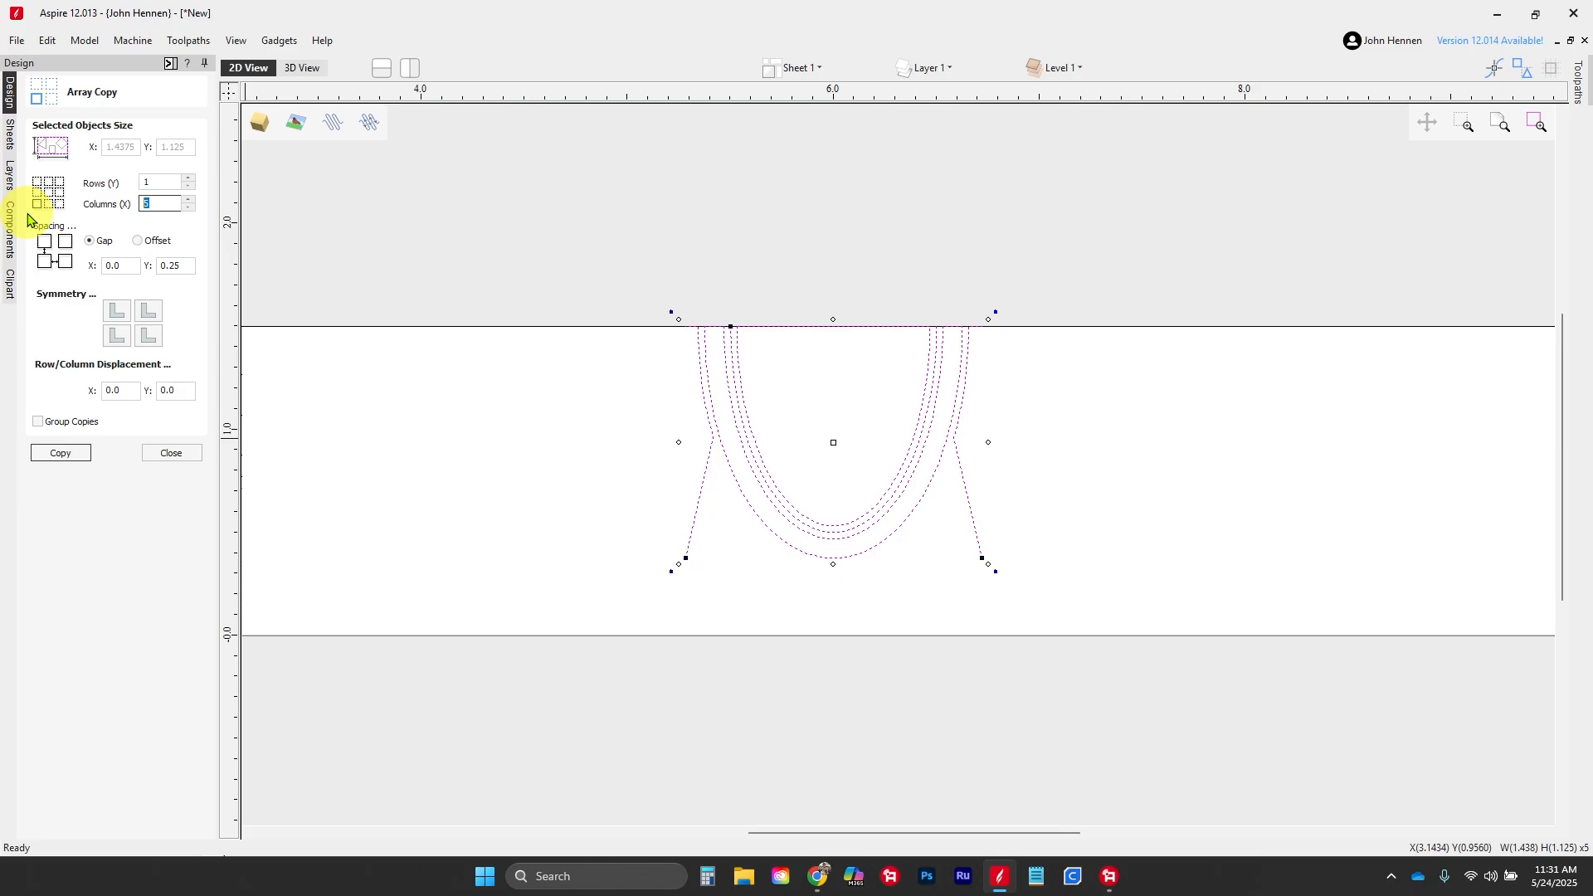
left_click(55, 455)
scroll(414, 386, "down", 3)
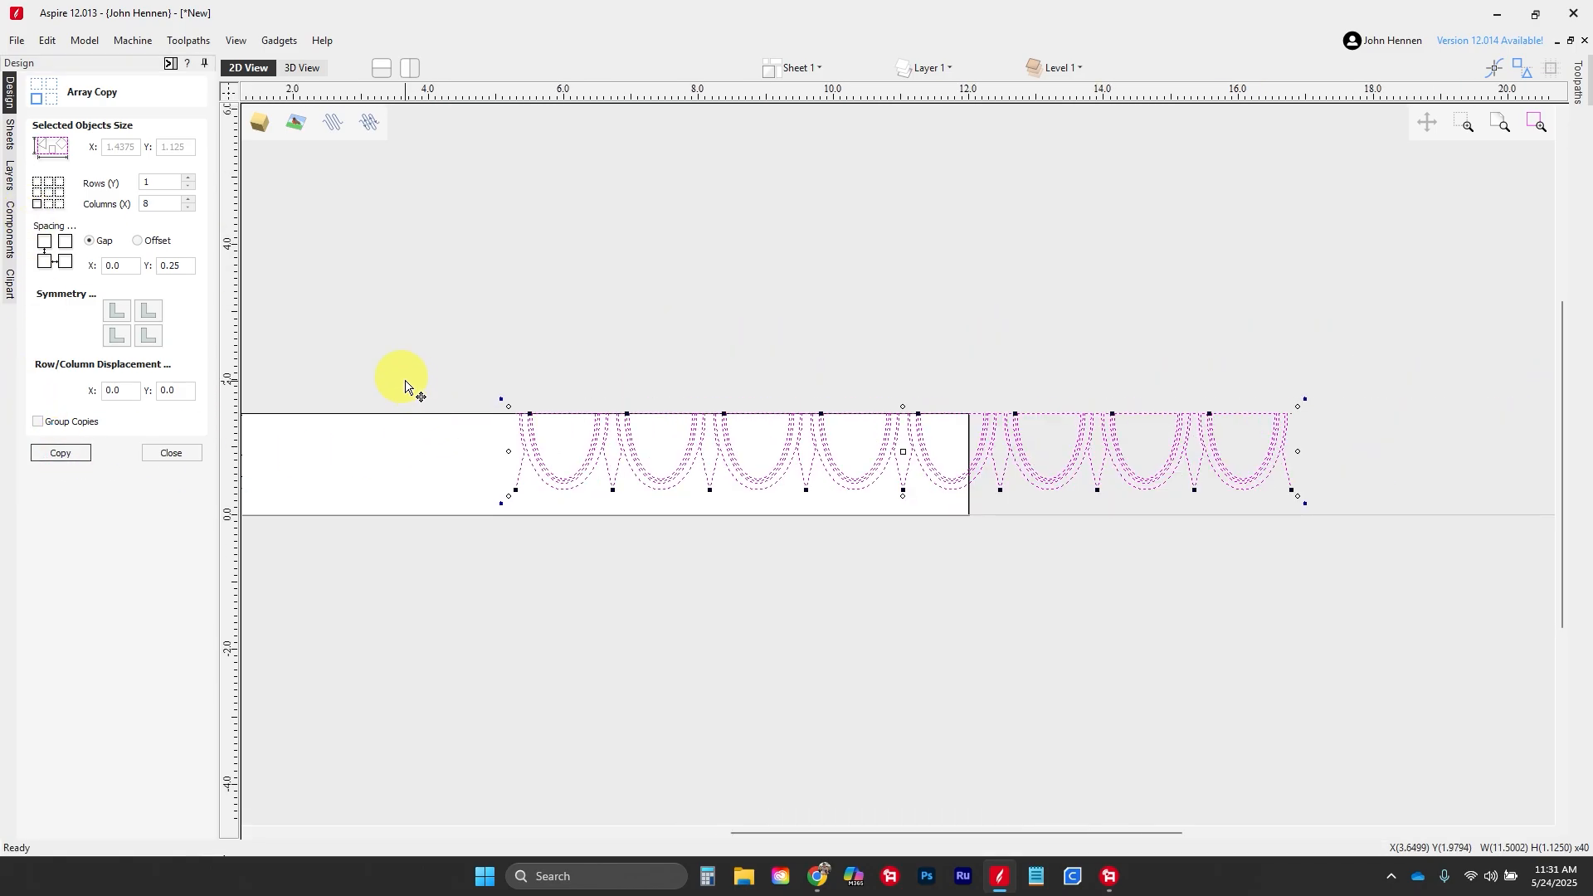
left_click(170, 457)
Step: Centre the arrayed moulding vectors horizontally on the job
scroll(830, 381, "down", 2)
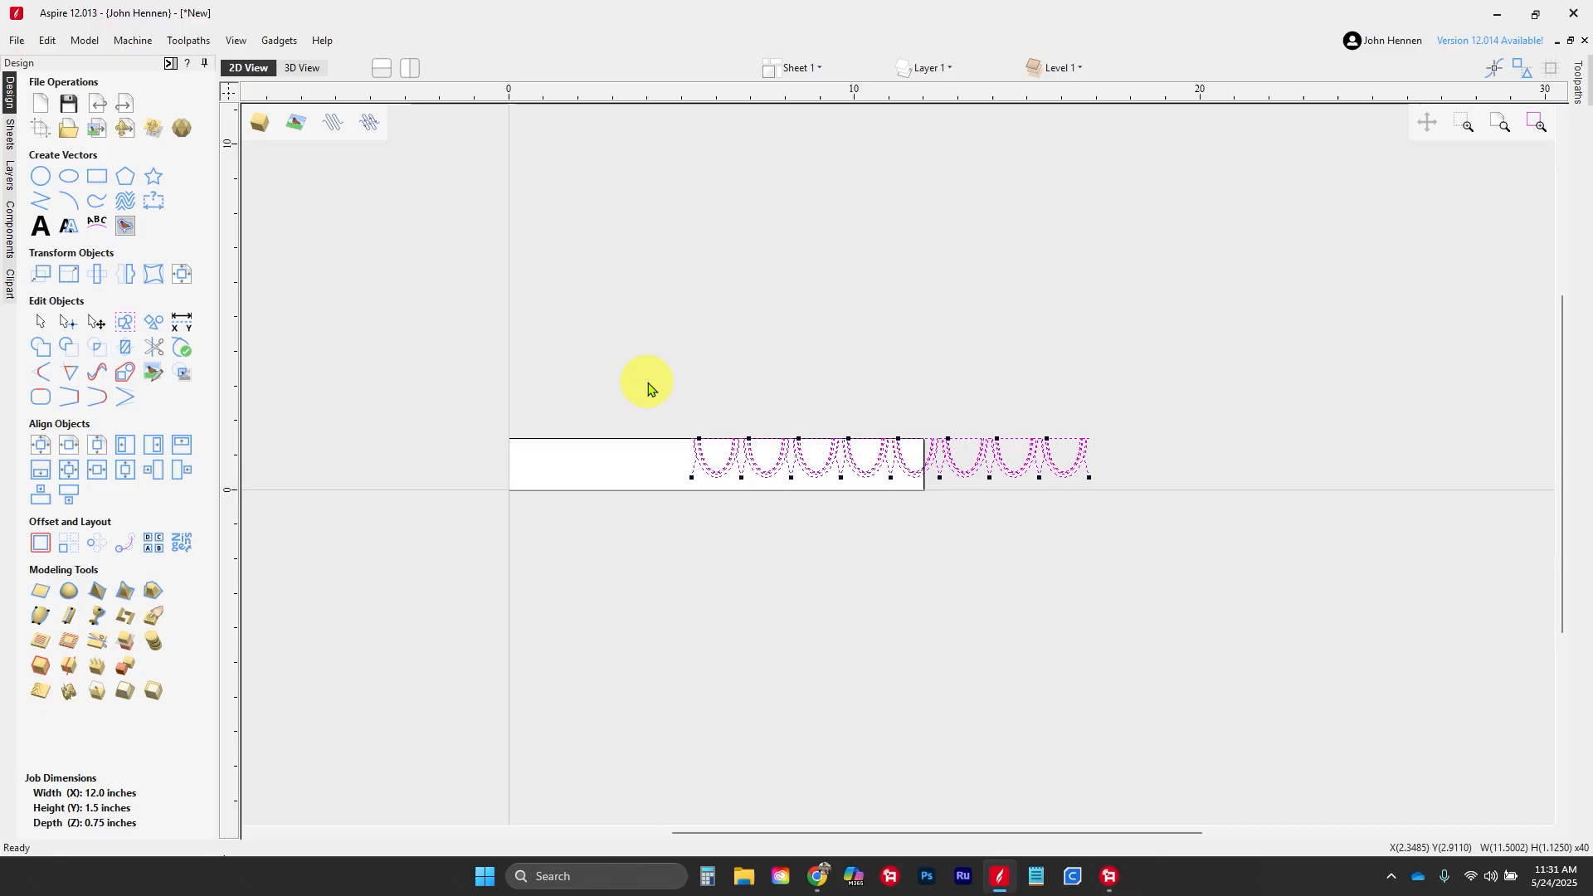
left_click(53, 443)
scroll(866, 498, "up", 3)
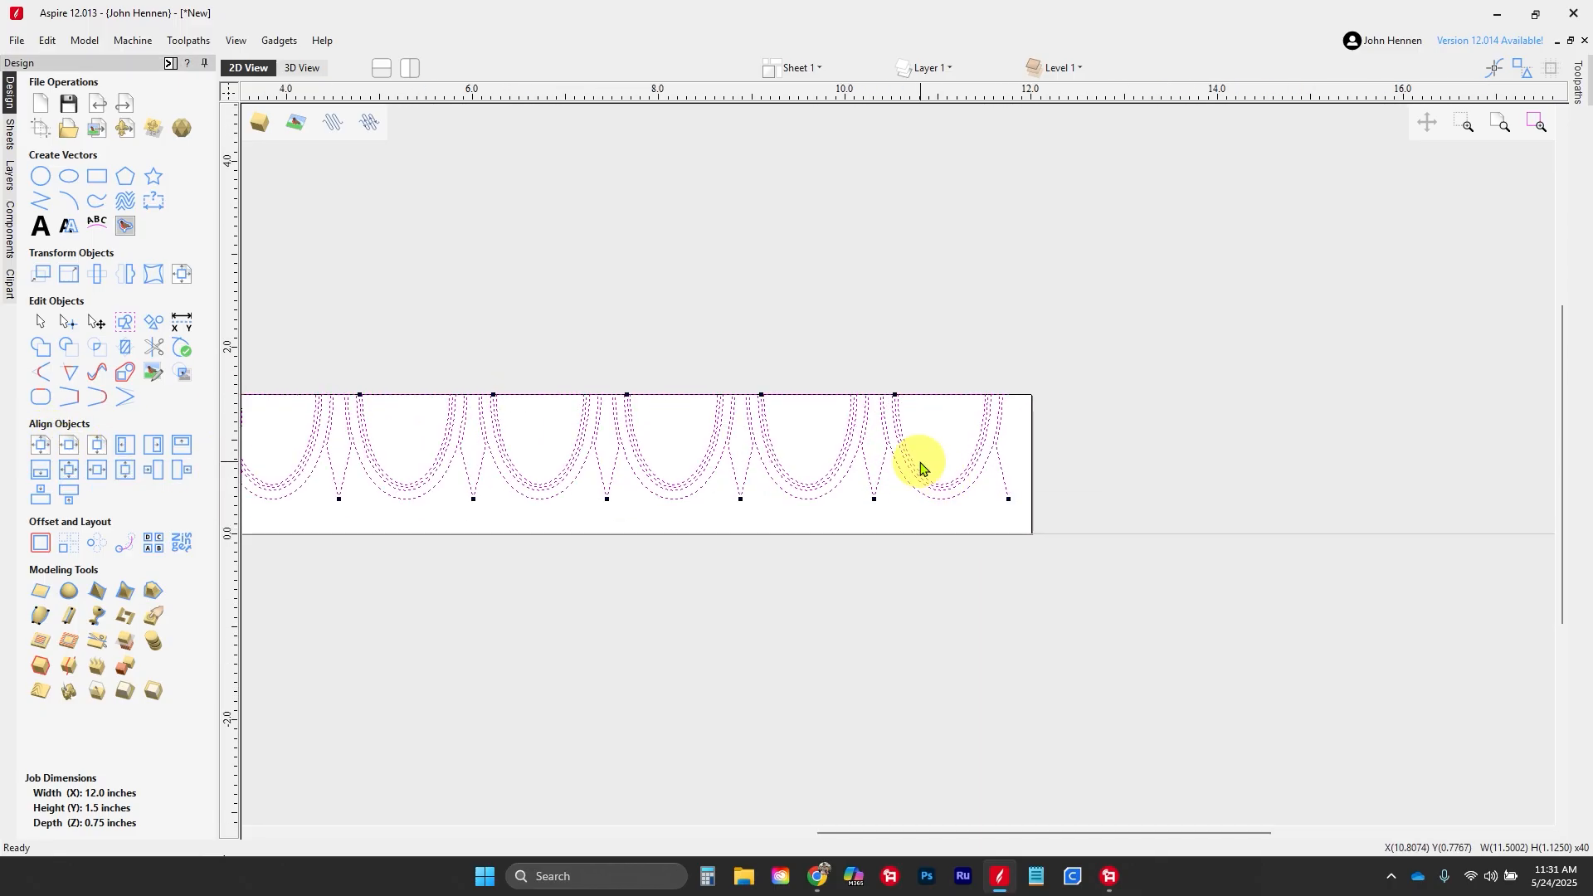
scroll(1032, 409, "up", 4)
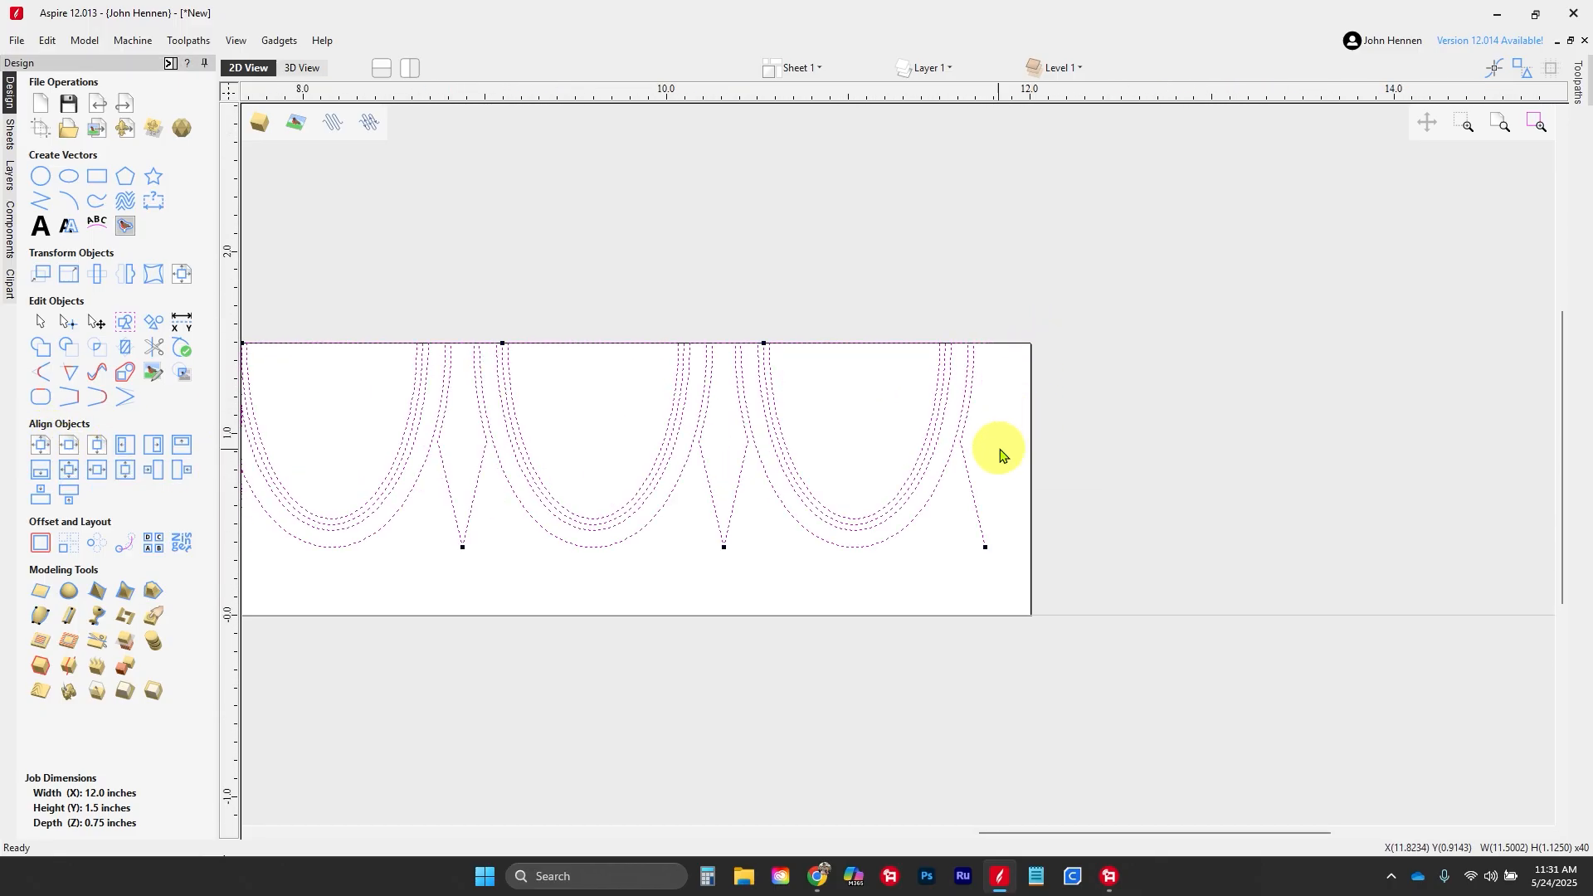
Step: Create a mirrored copy of the rightmost side vector to its right to complete the dart shape at that end
left_click(1024, 455)
left_click(974, 502)
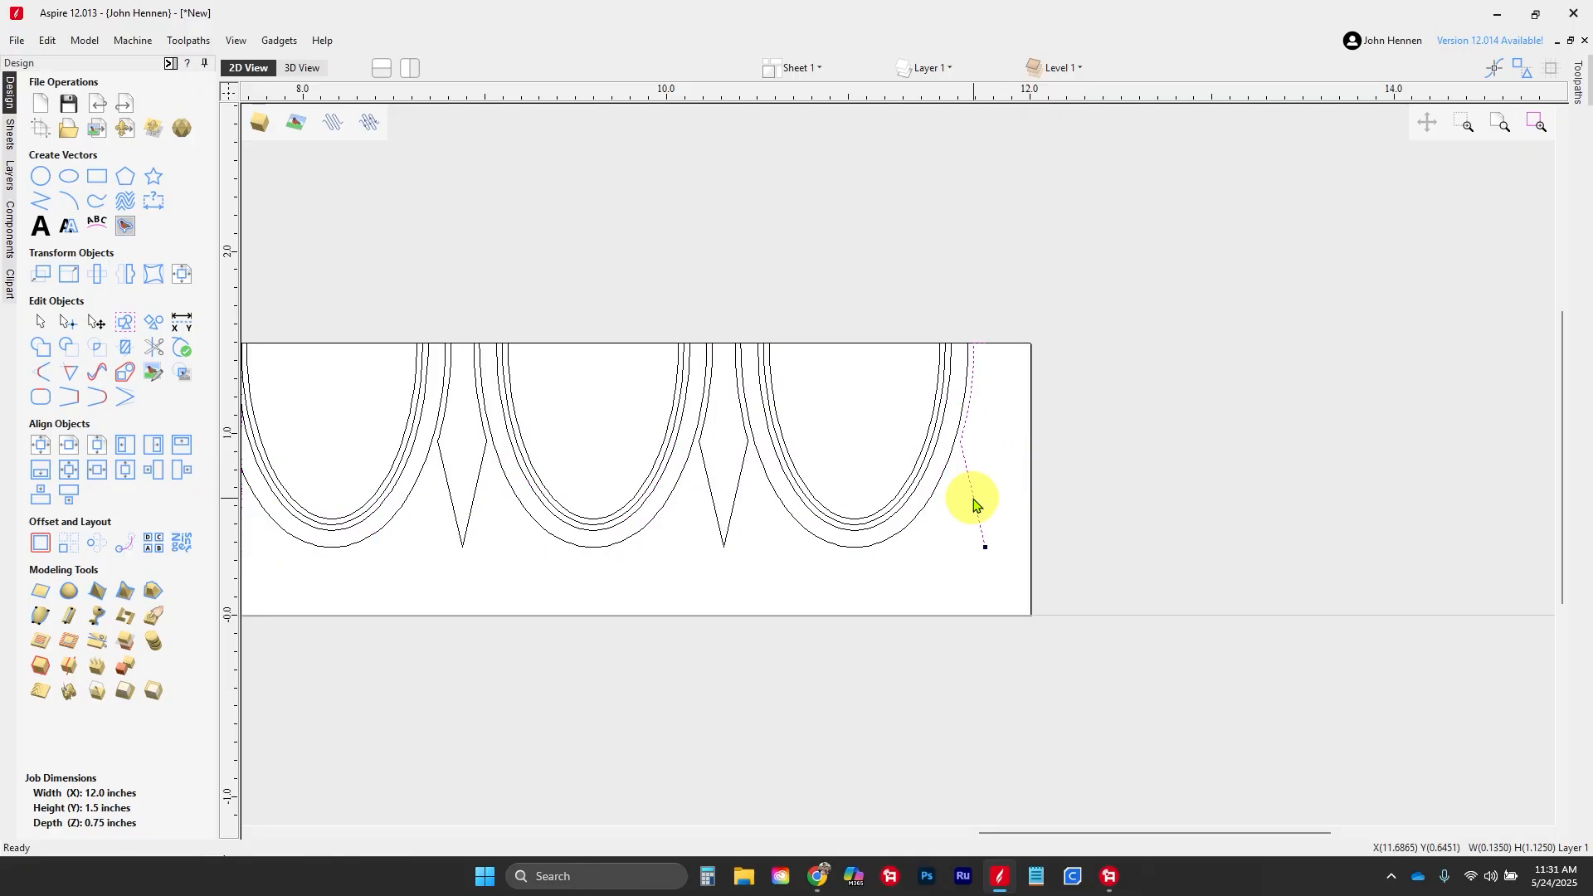
left_click(123, 276)
left_click(163, 191)
scroll(1220, 371, "down", 2)
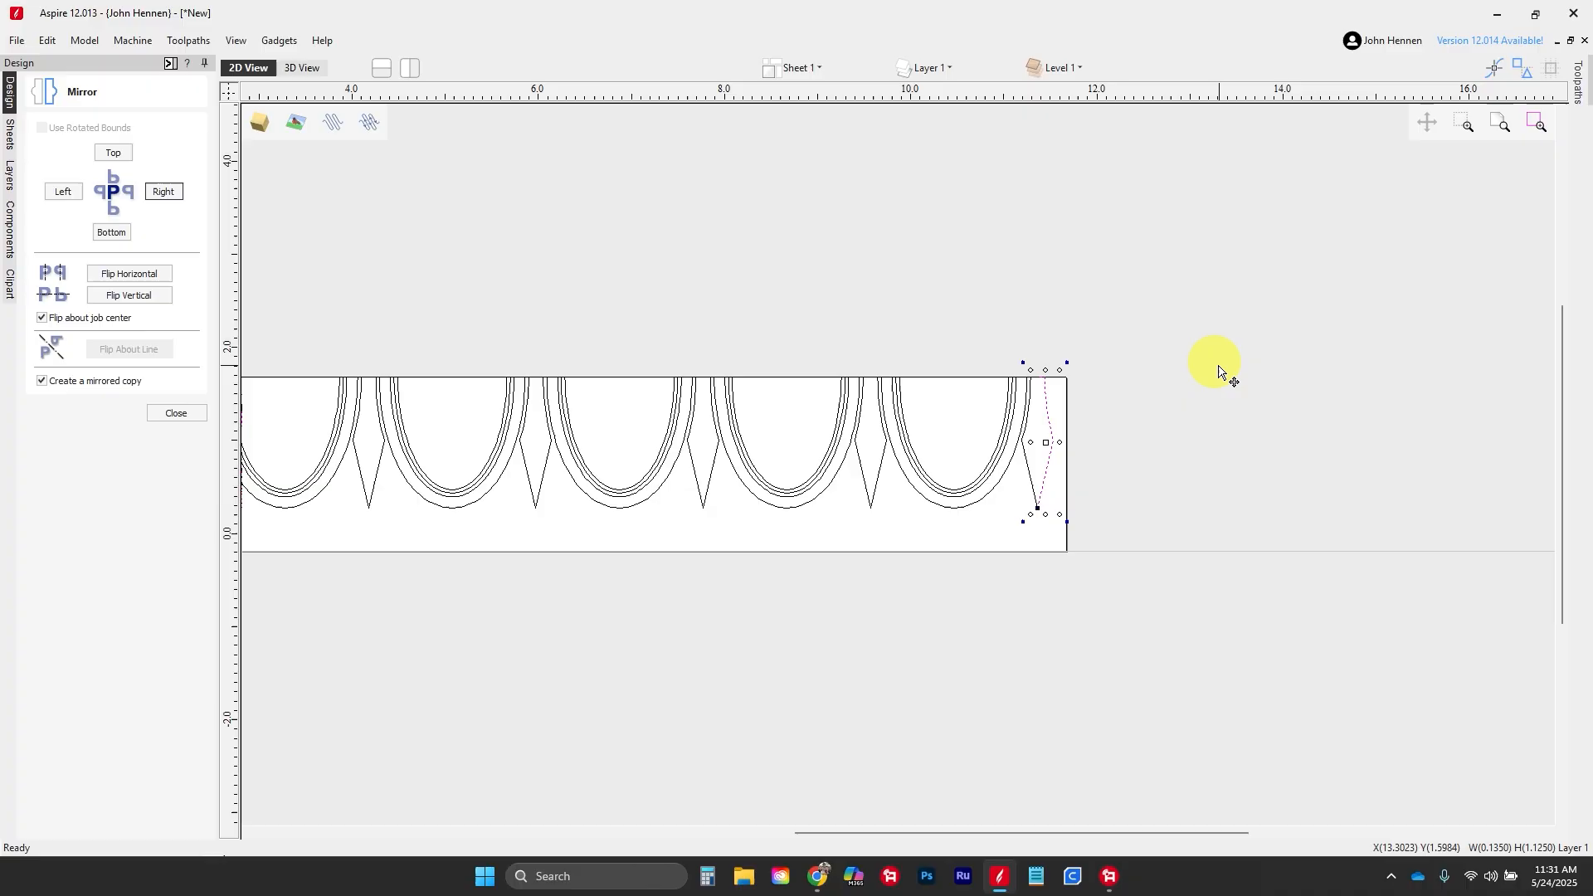
scroll(1220, 371, "down", 2)
scroll(506, 479, "up", 2)
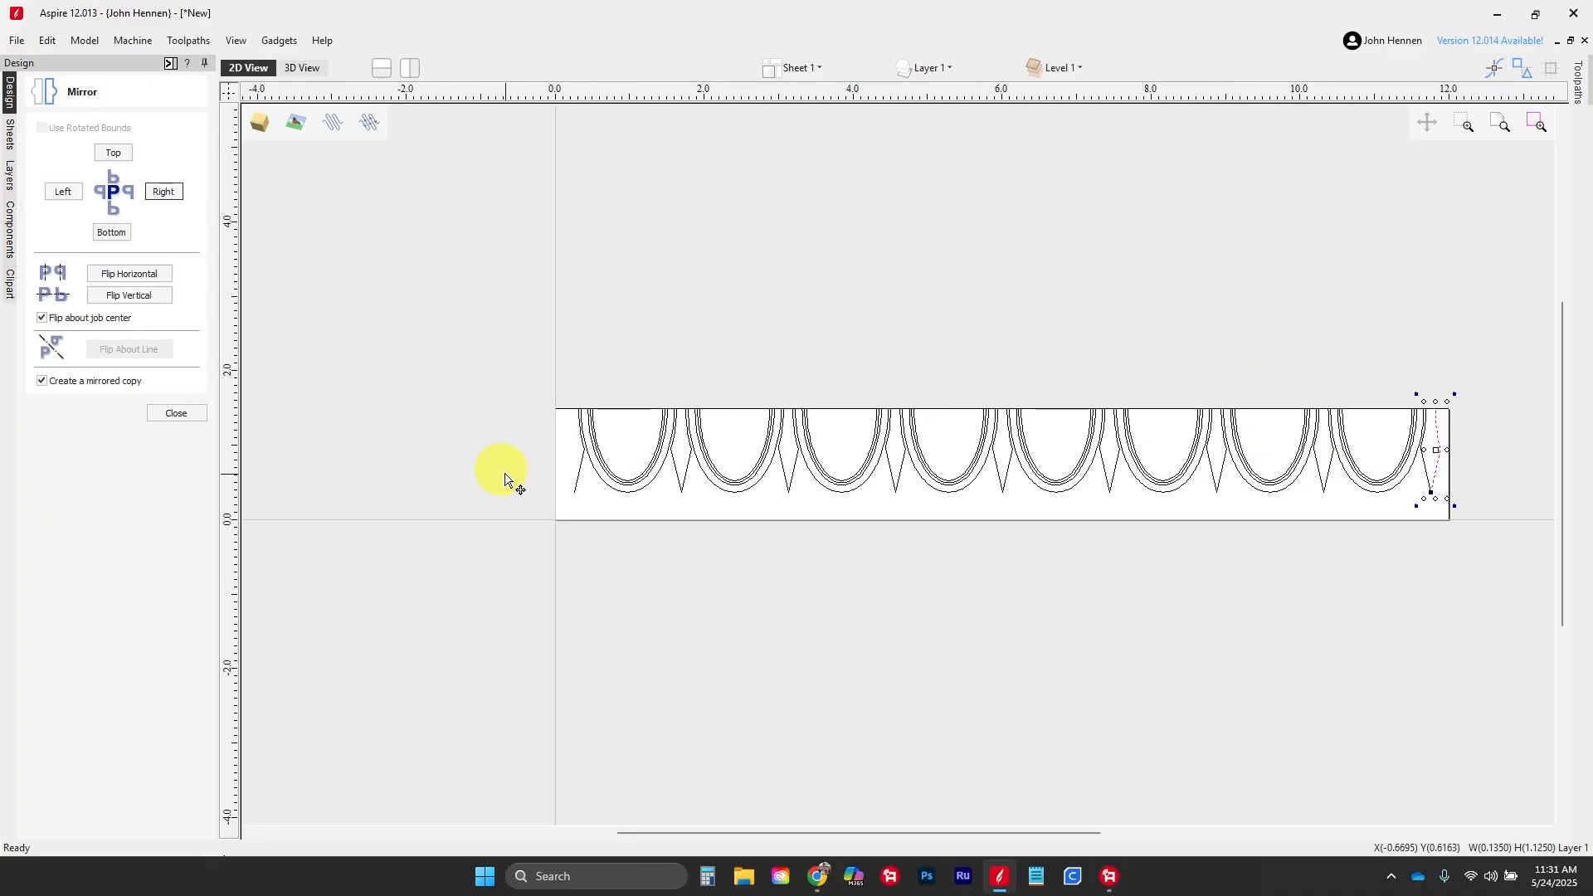
Step: Create a mirrored copy of the leftmost side vector to its left to complete the dart shape at that end
left_click(580, 478)
left_click(63, 191)
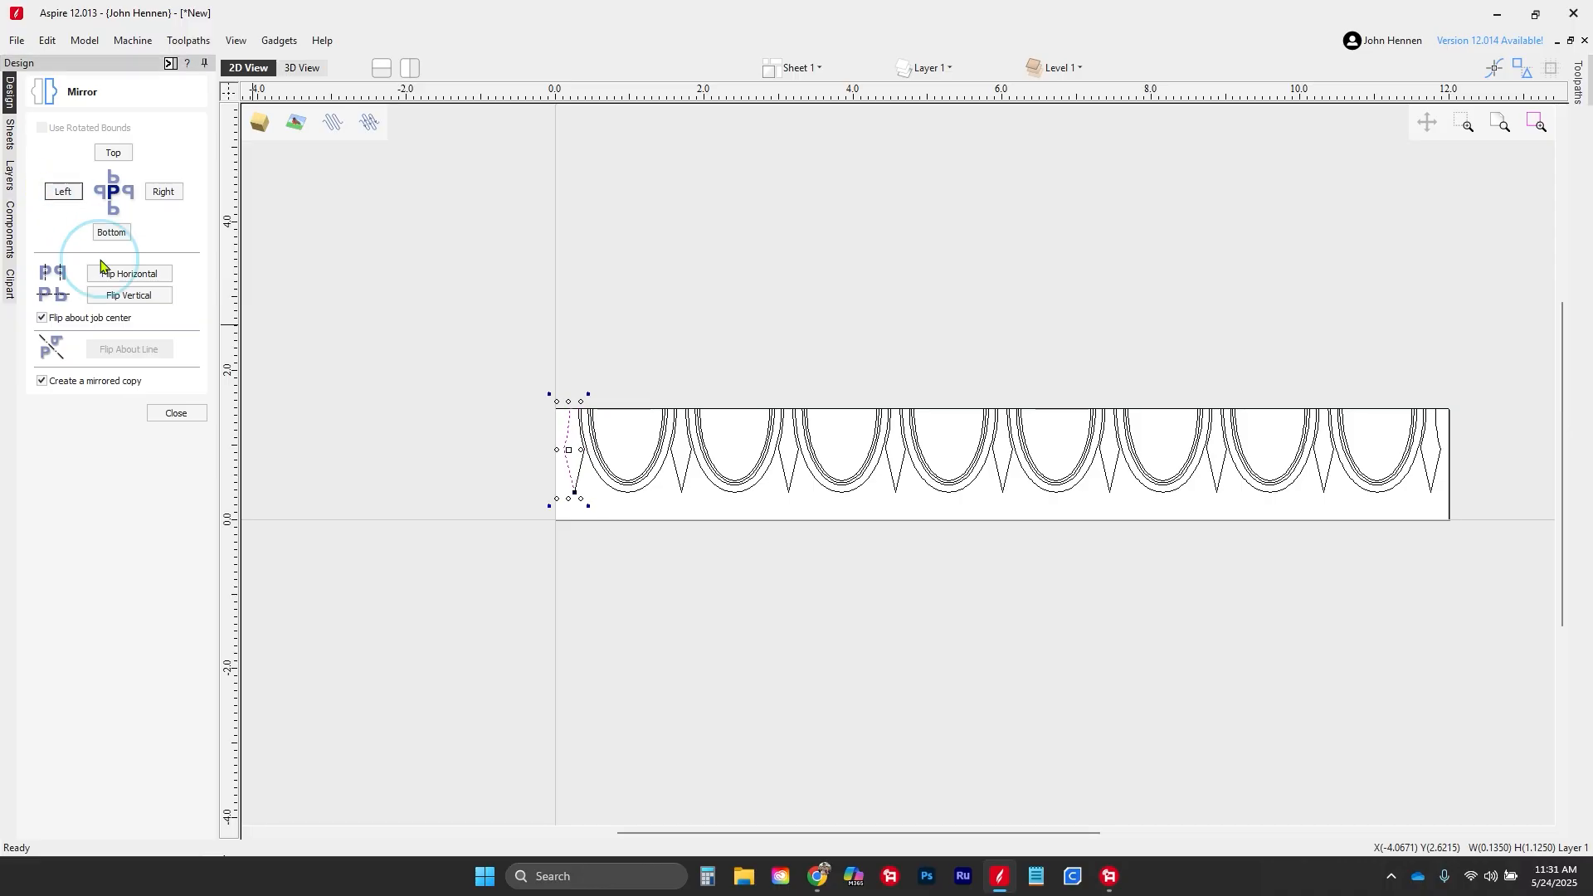
left_click(178, 412)
left_click(523, 332)
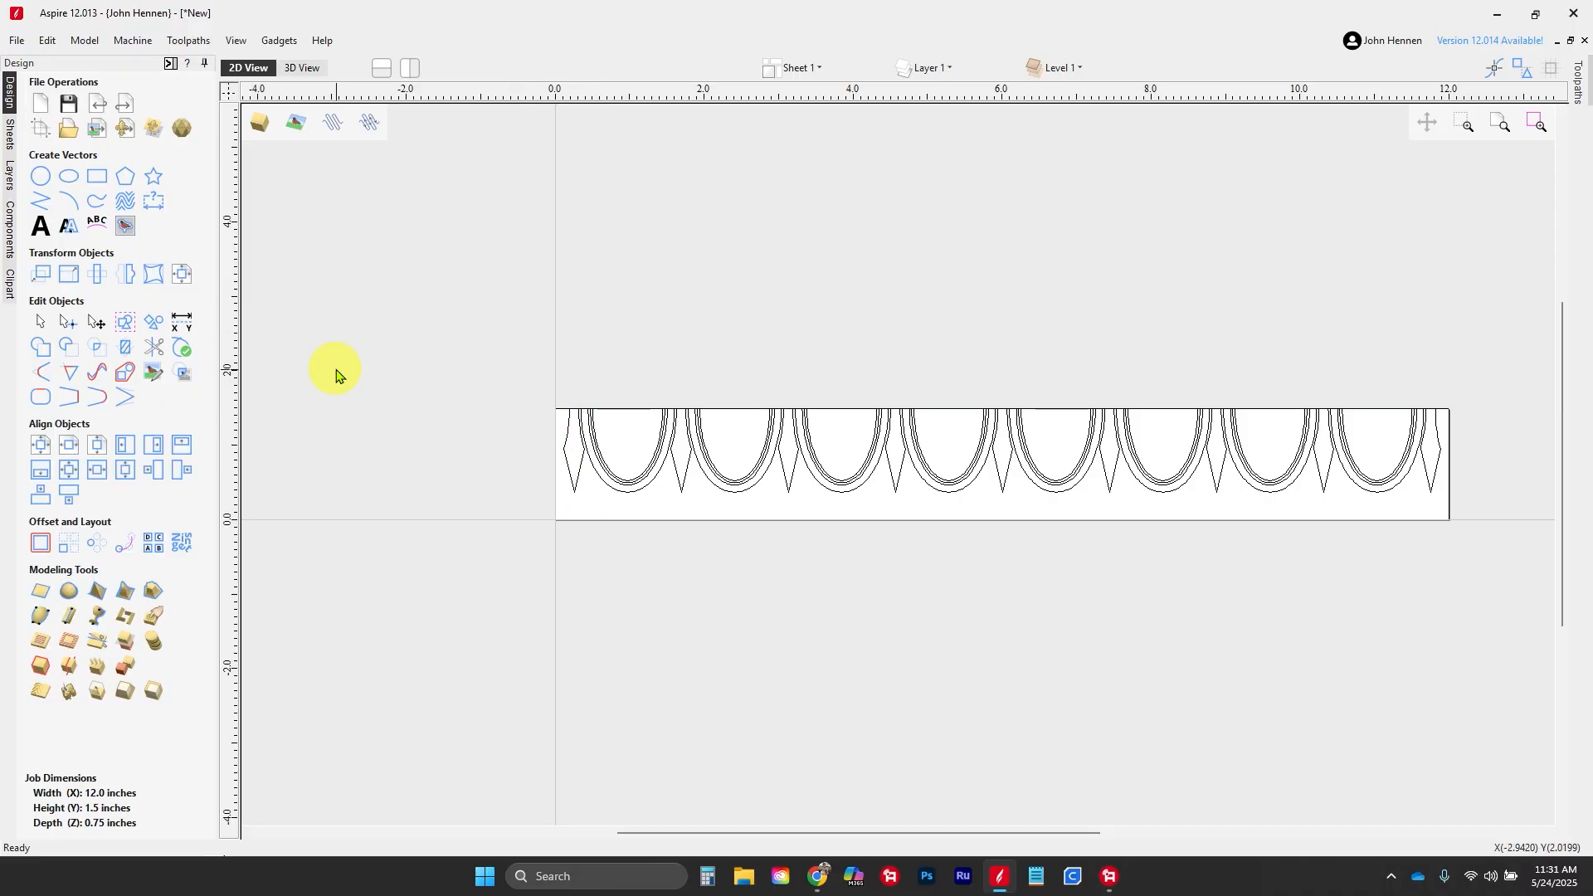
Step: Join all the vectors along the strip with a 0.01 inch tolerance to close the dart shapes
left_click_drag(489, 295, 1484, 589)
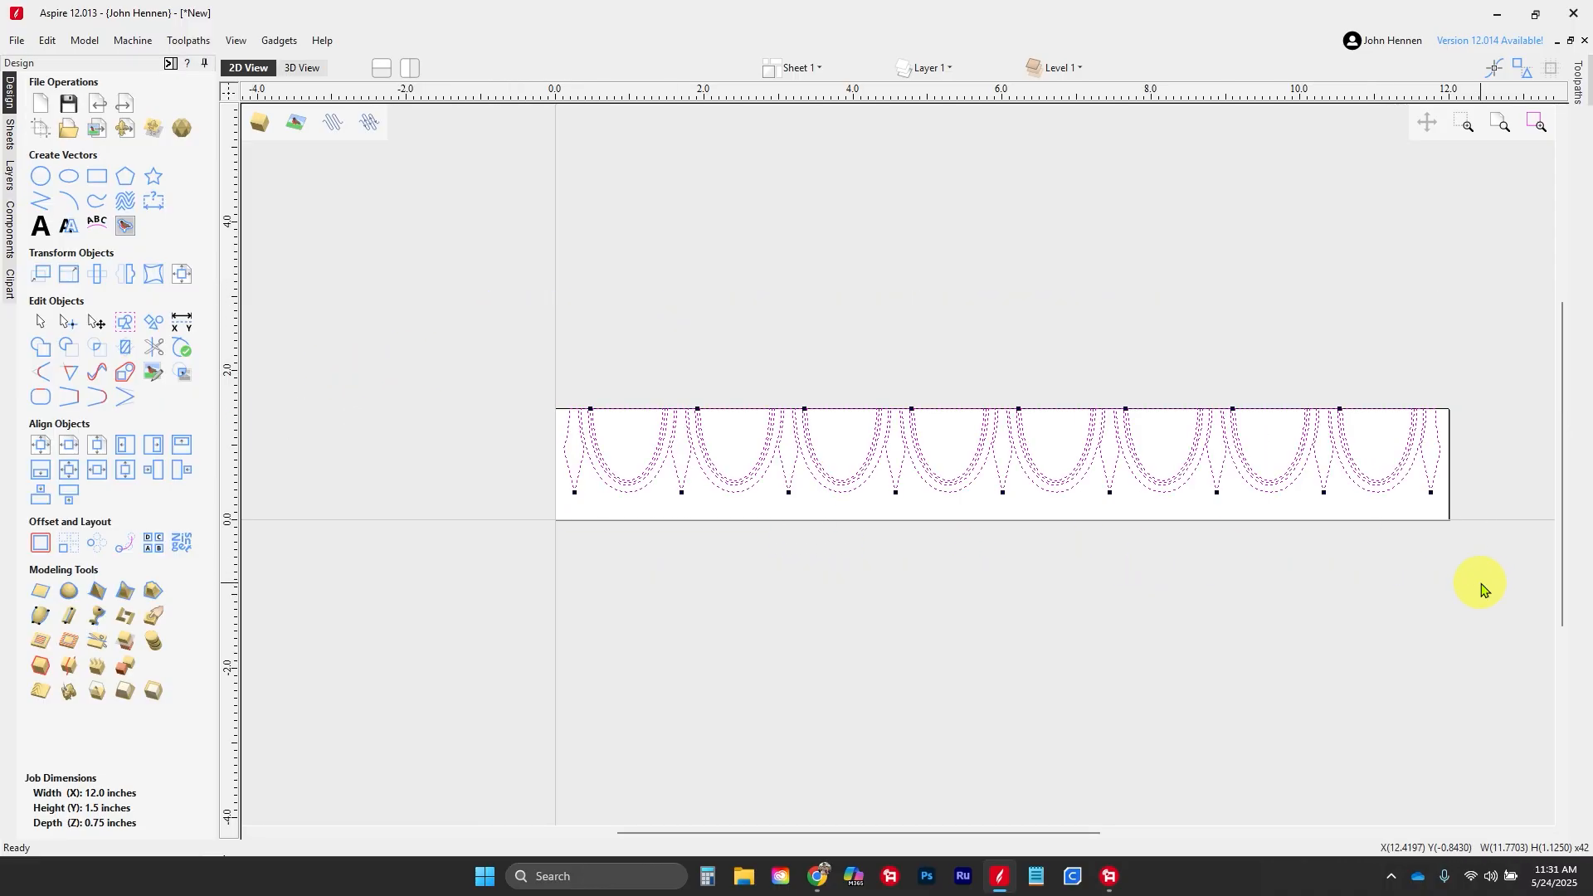
left_click(40, 396)
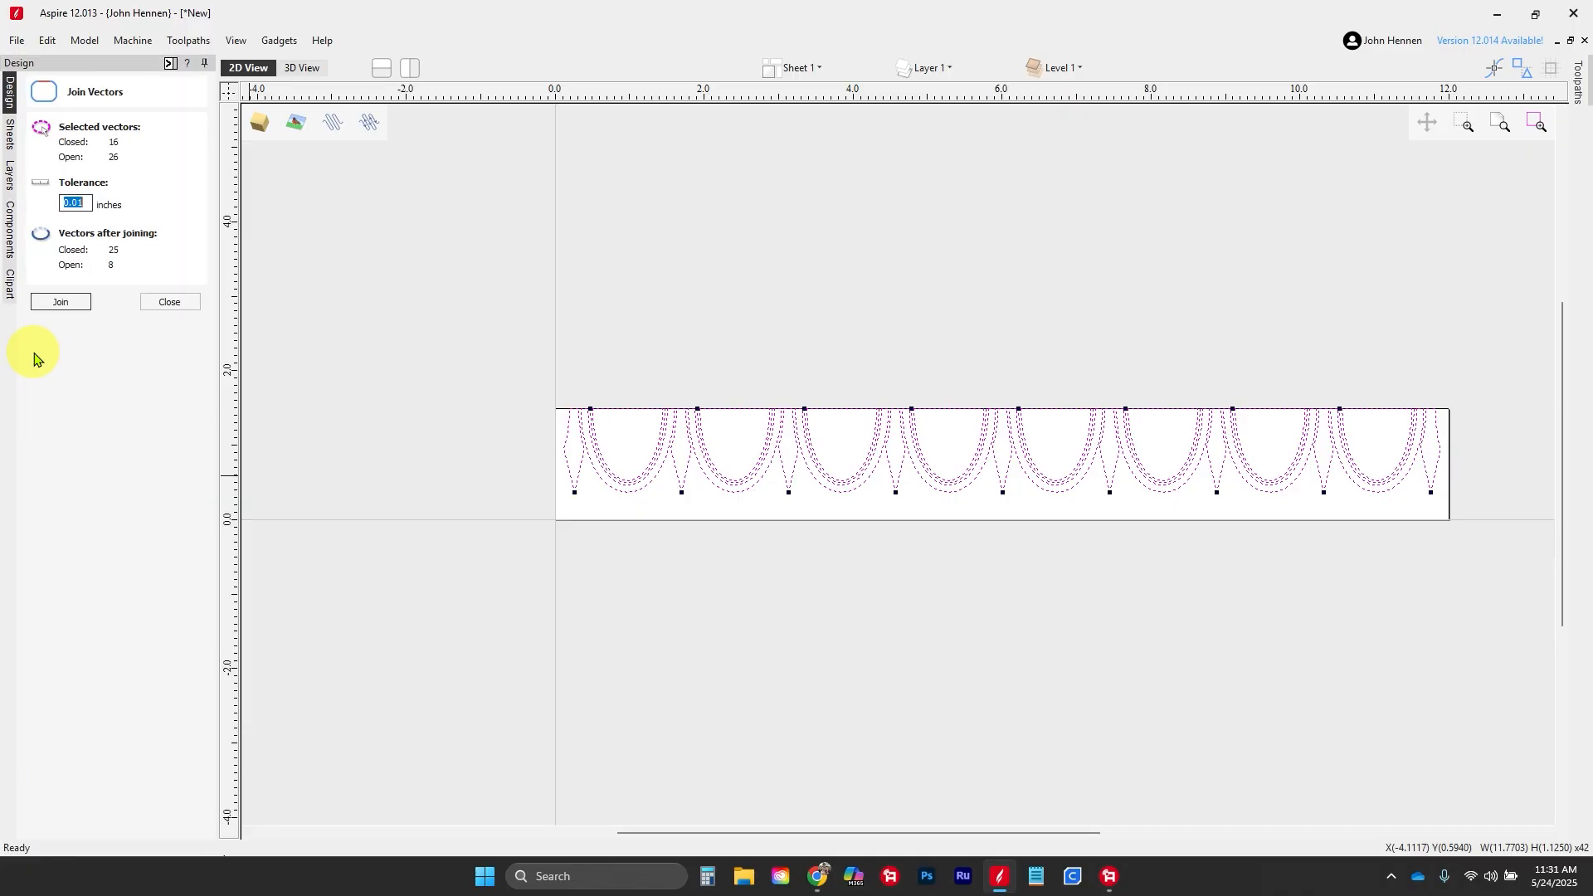
left_click(55, 302)
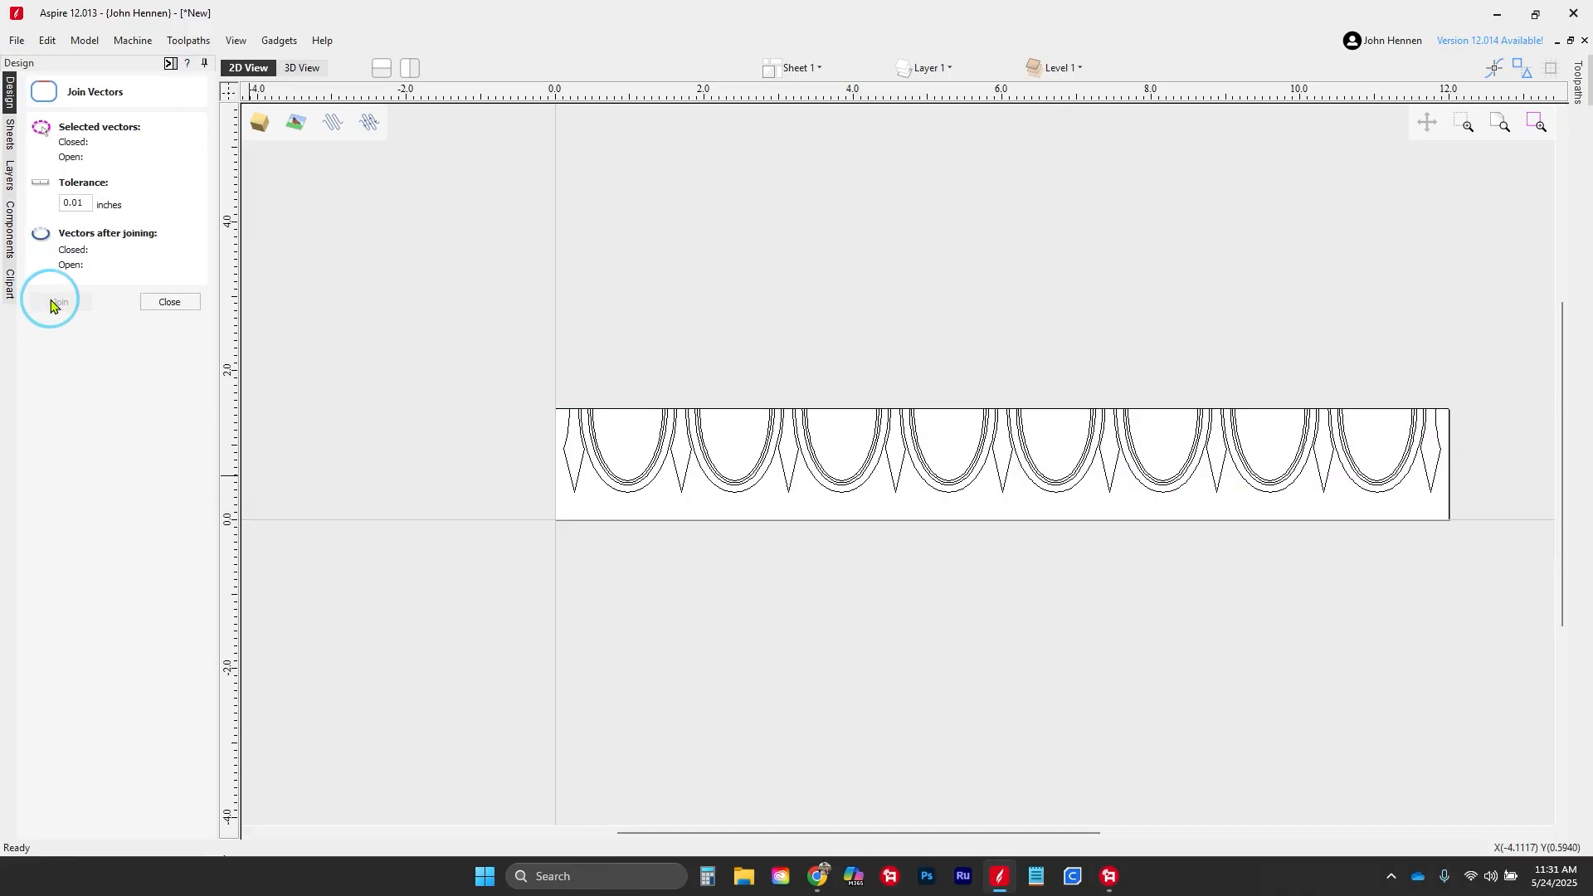
left_click(168, 302)
Step: Hide the pocket layer
scroll(612, 441, "up", 2)
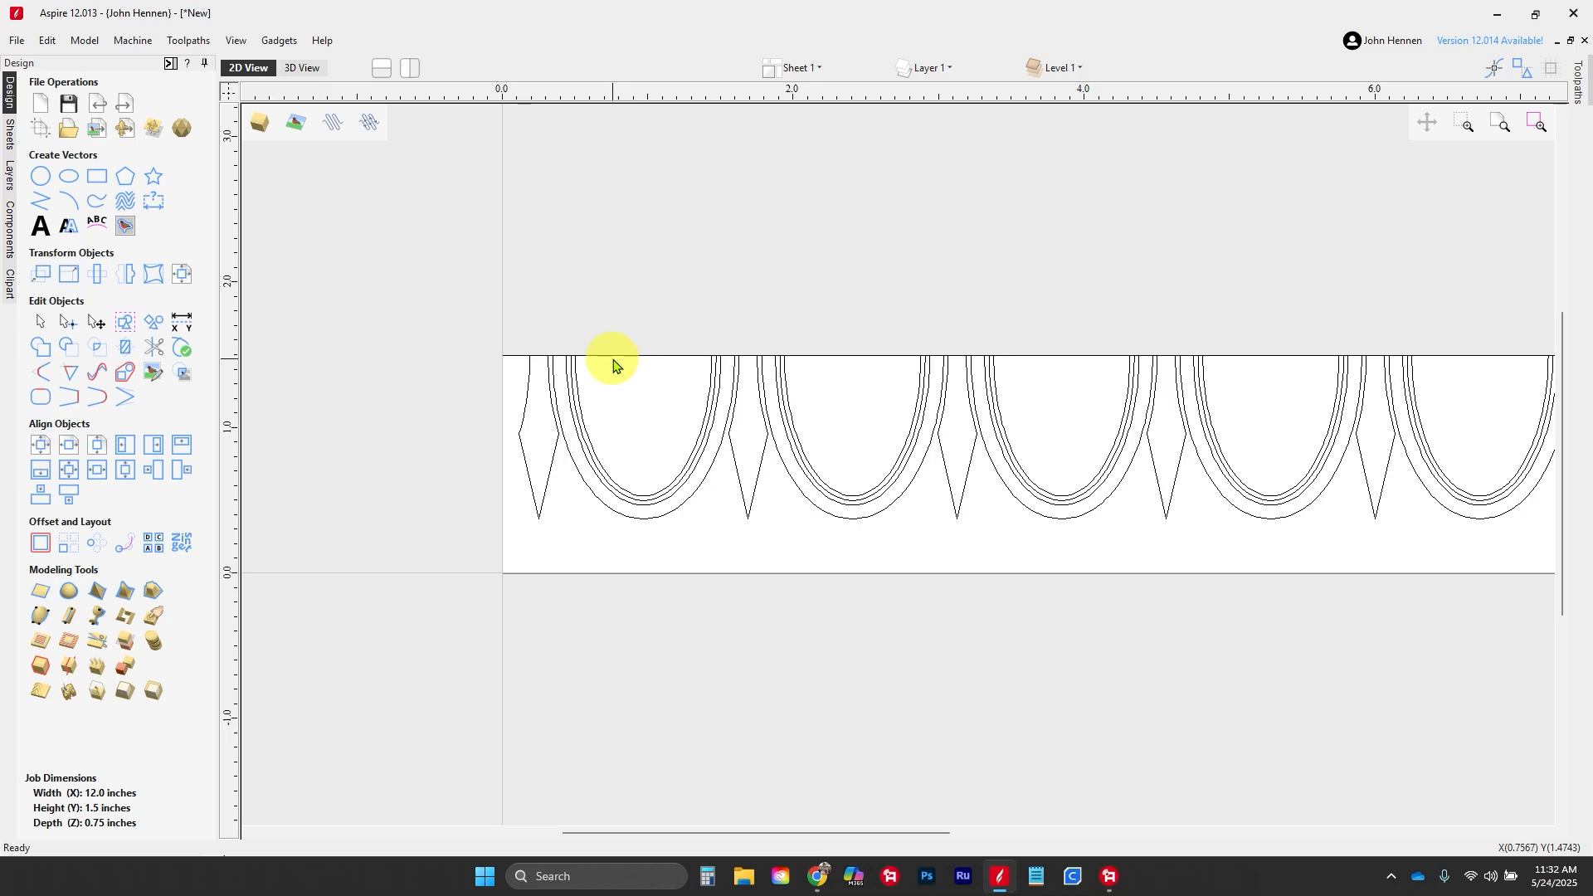
scroll(560, 370, "down", 2)
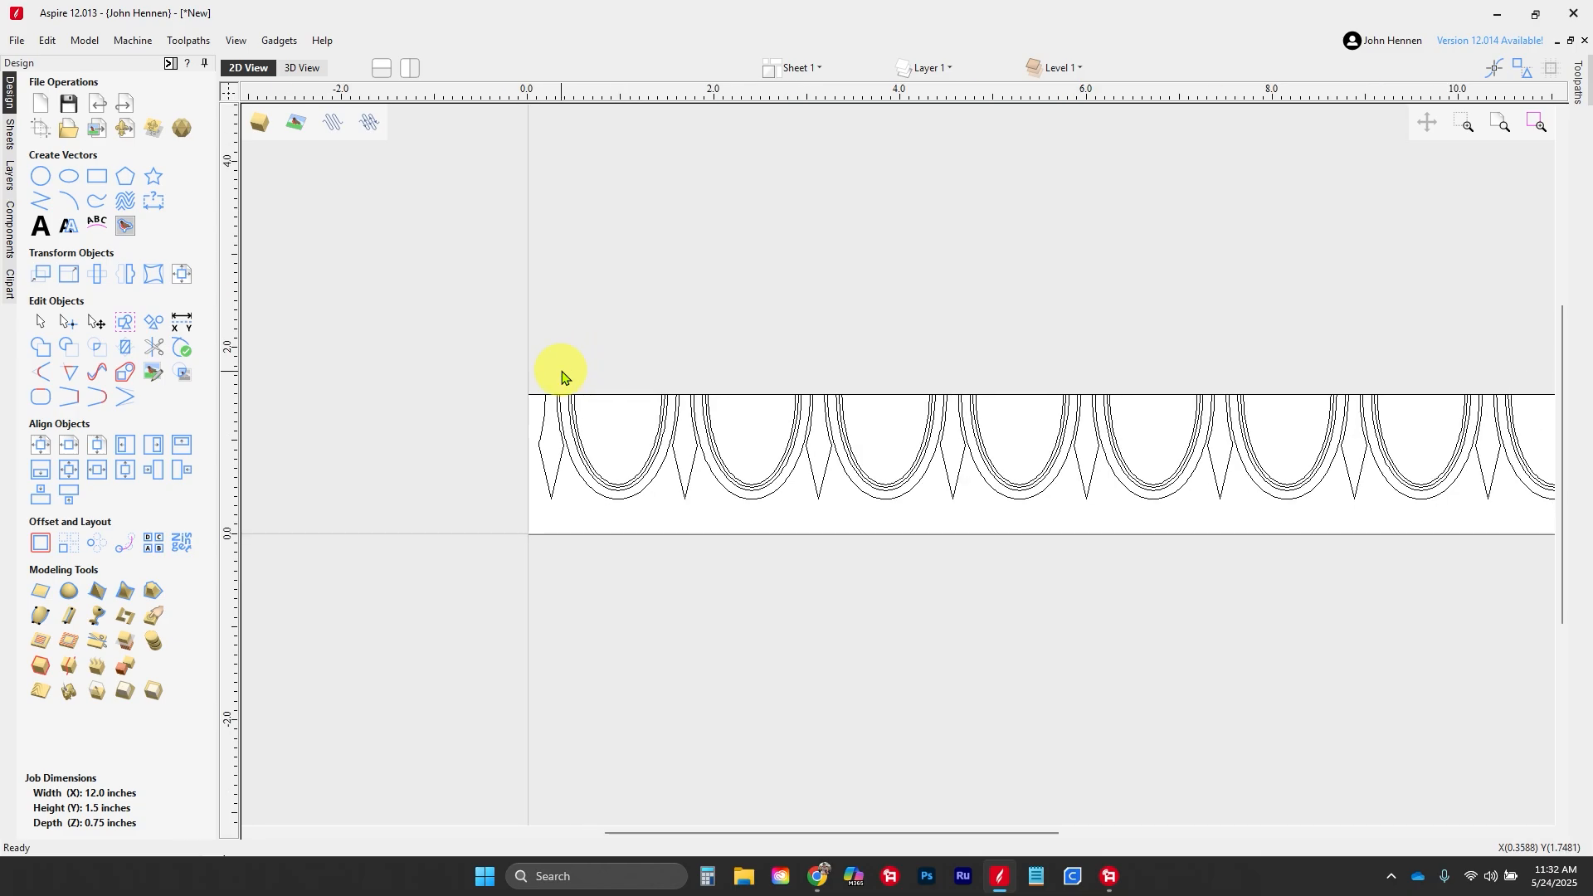
left_click(923, 66)
left_click(925, 113)
left_click(765, 222)
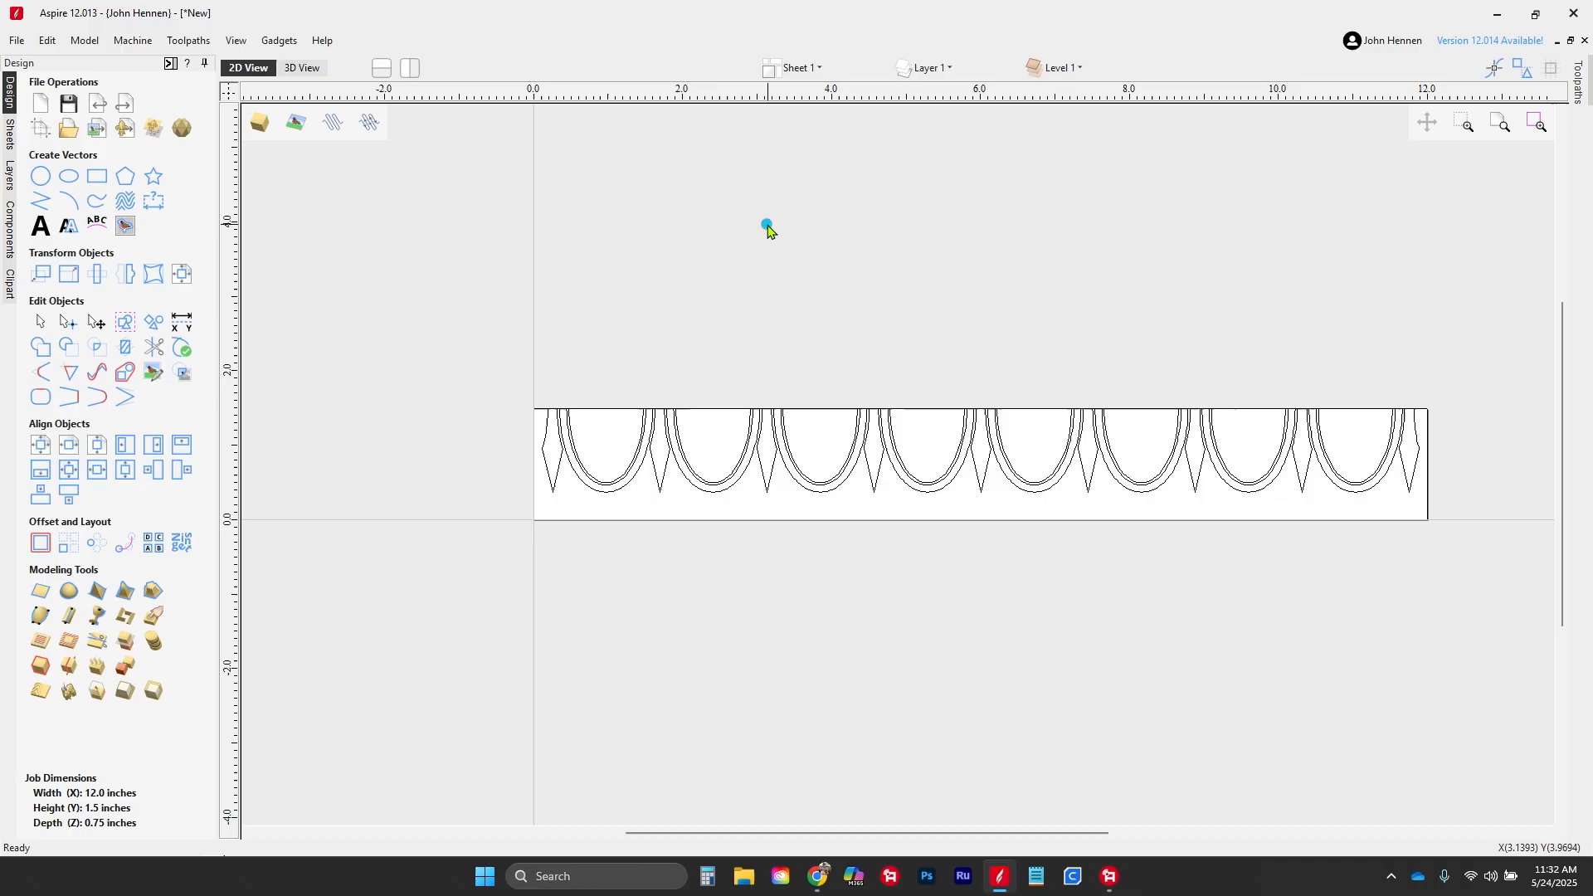
Step: Calculate a 2D profile toolpath named Profile 1 that cuts on all the visible moulding vectors
left_click(170, 64)
left_click_drag(164, 338, 1016, 535)
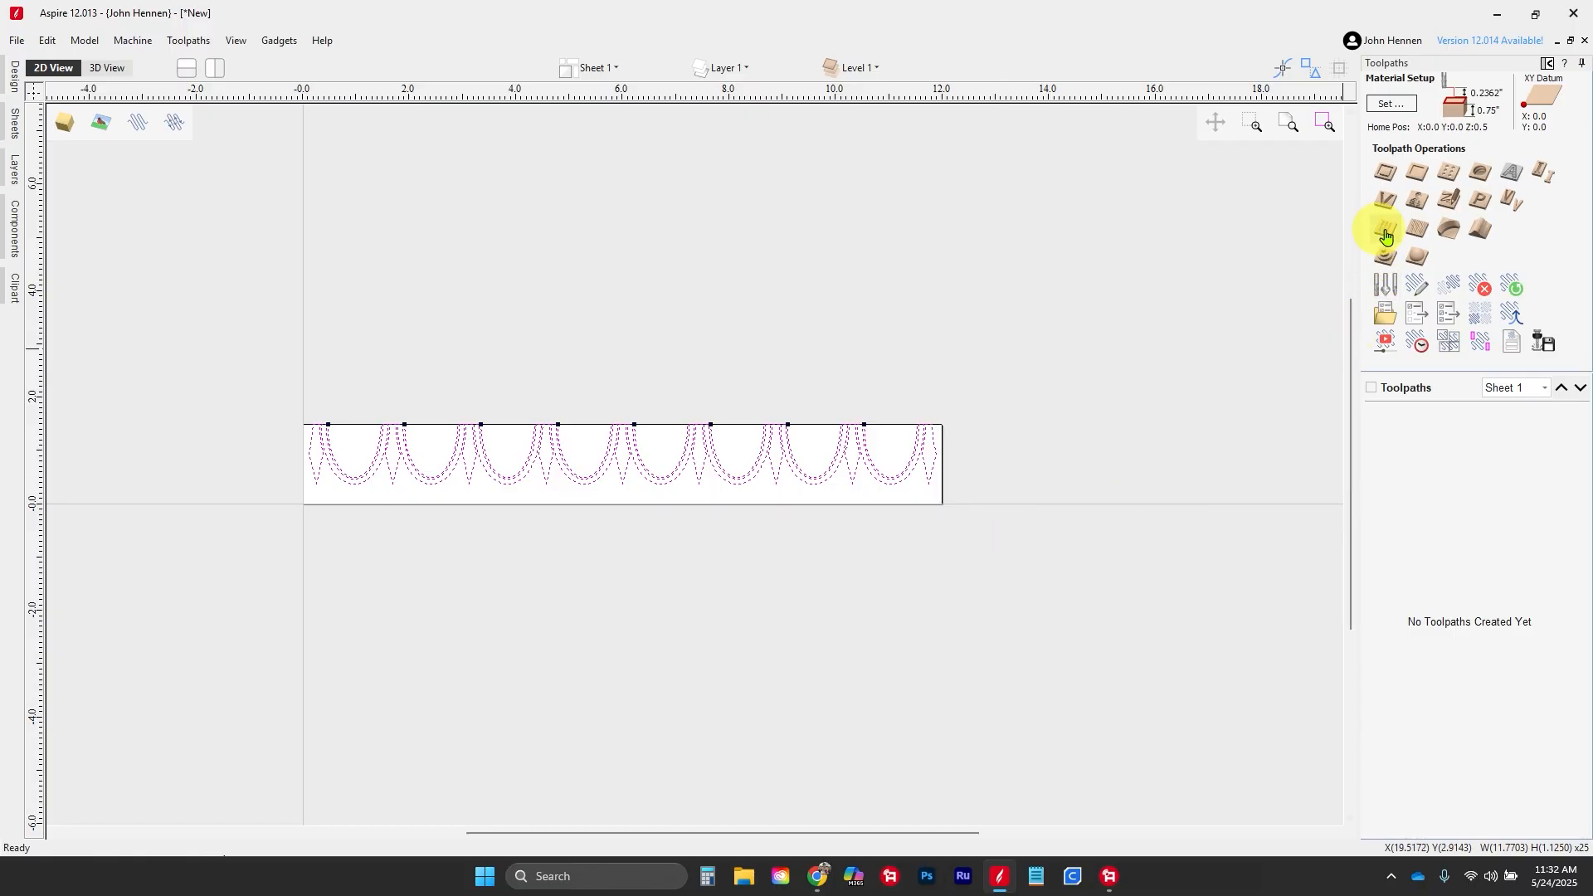
left_click(1386, 172)
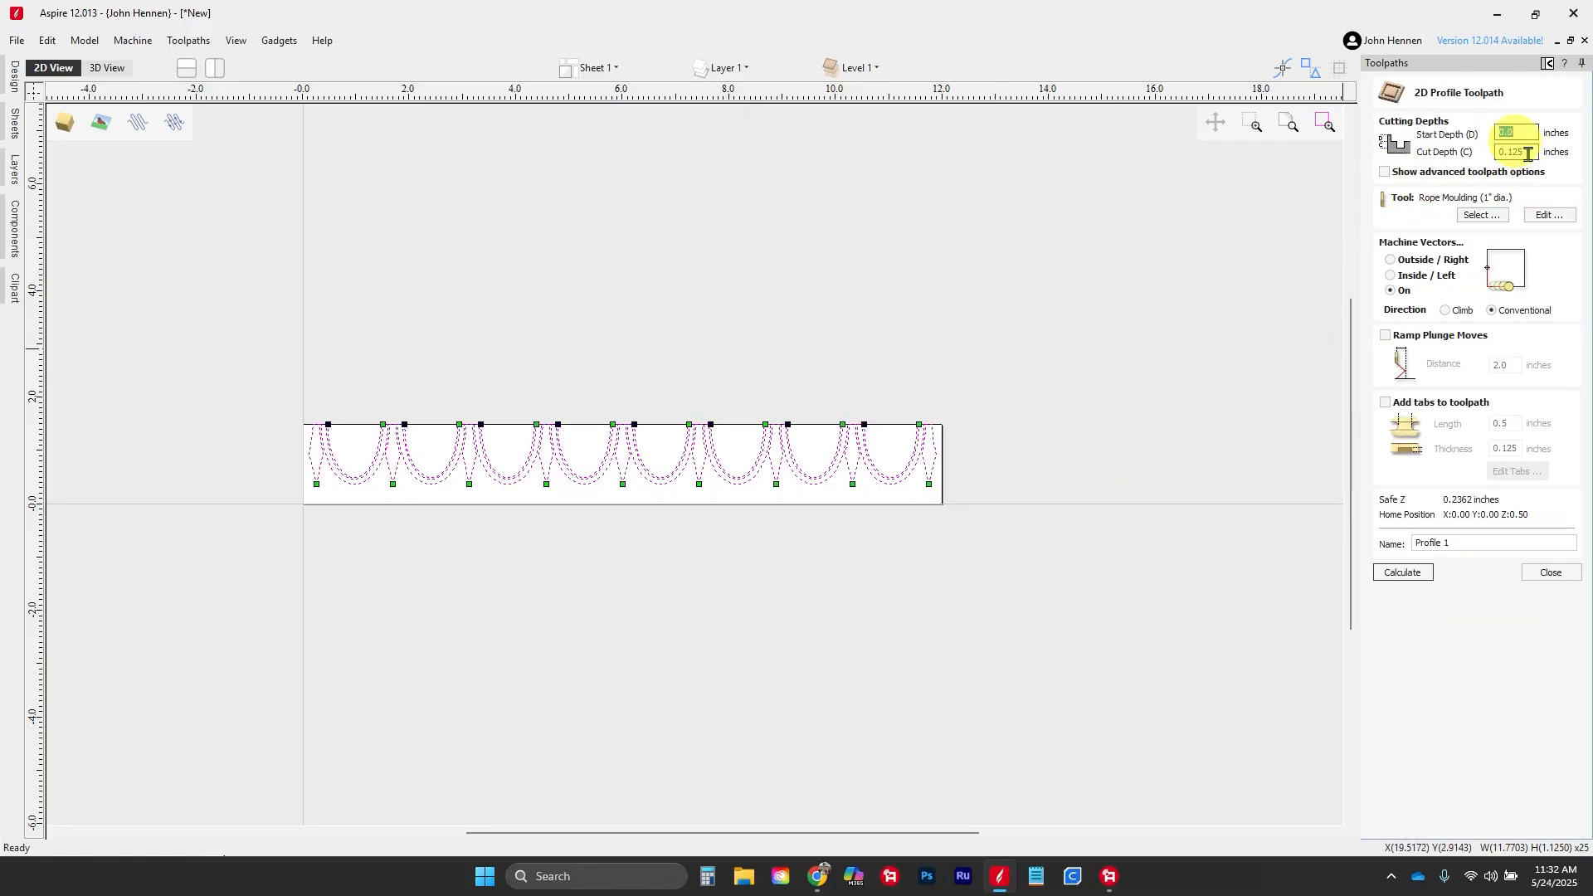
left_click(1407, 575)
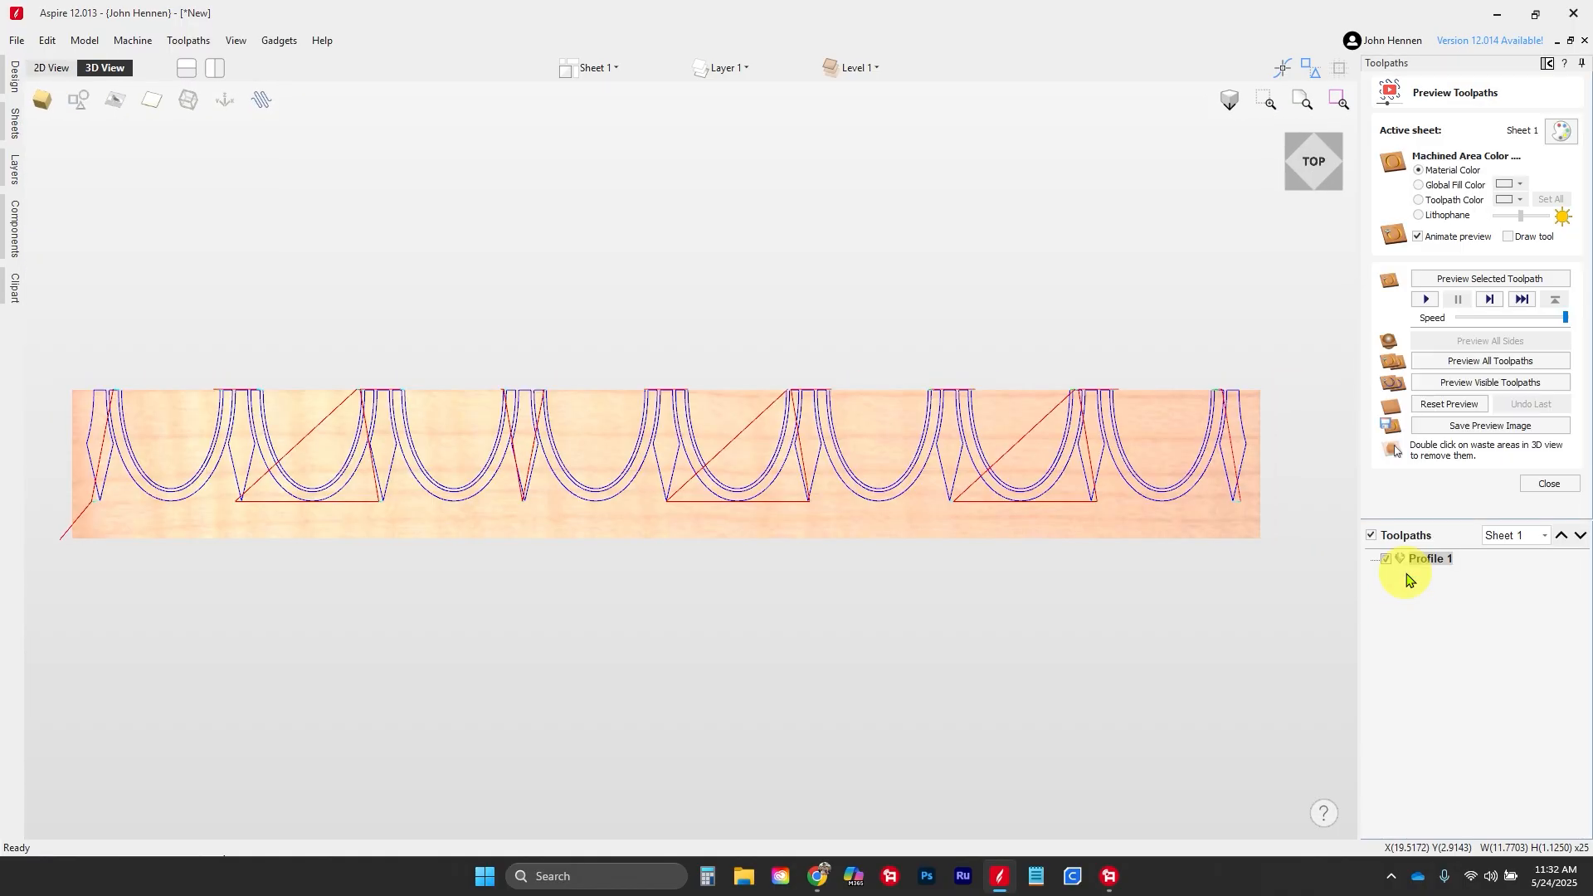
Step: Preview the Profile 1 toolpath on the block and compare the carved moulding with the ornament handbook plate in the browser
left_click(1424, 382)
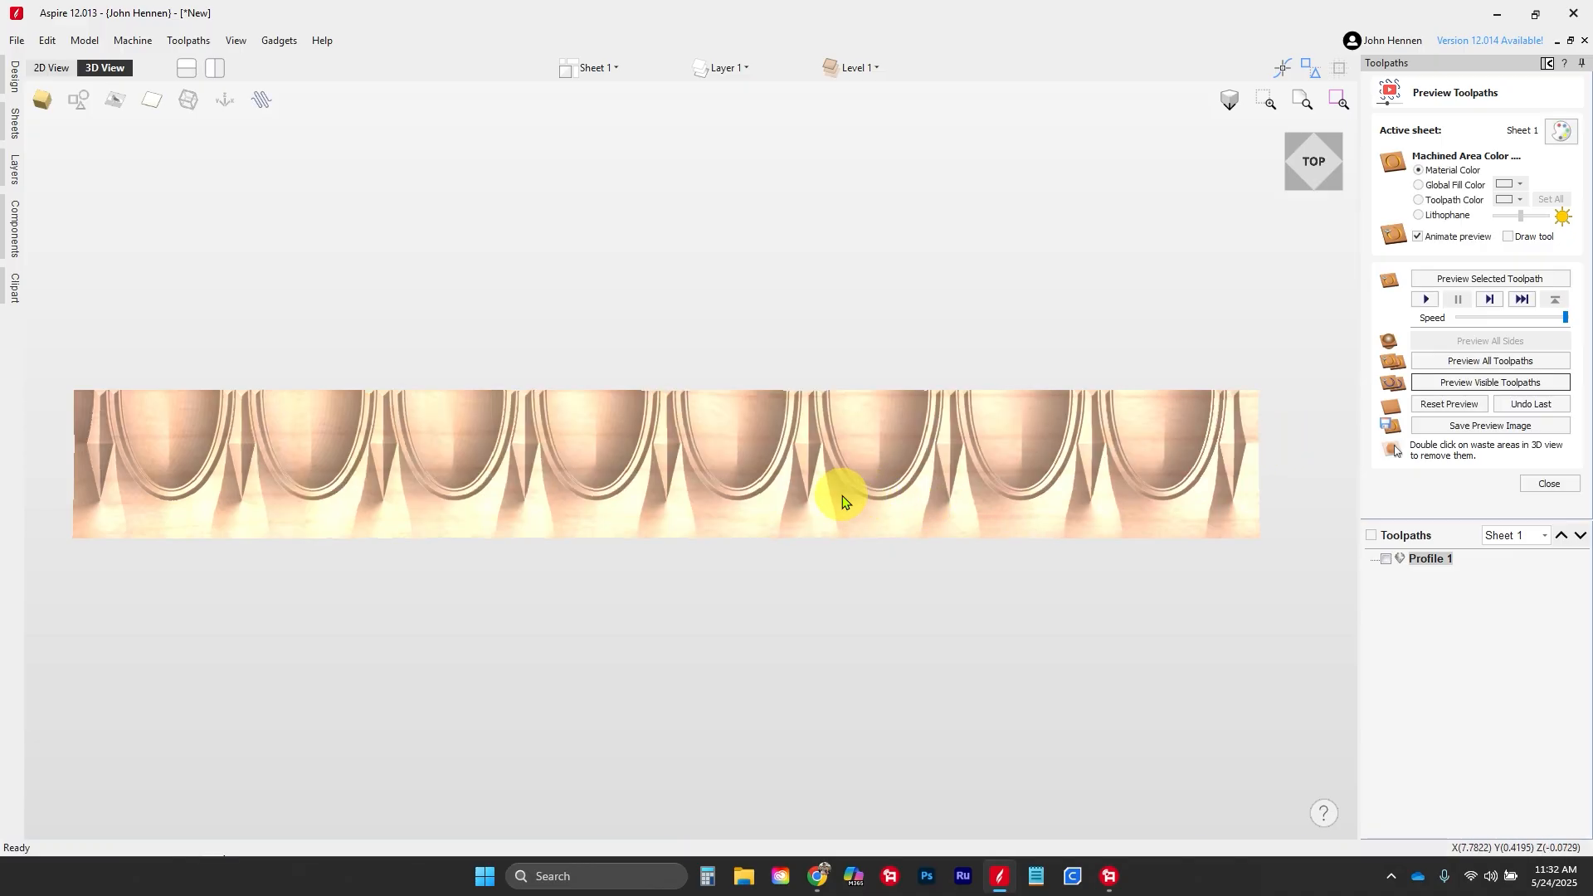
scroll(844, 465, "up", 4)
left_click_drag(848, 495, 795, 410)
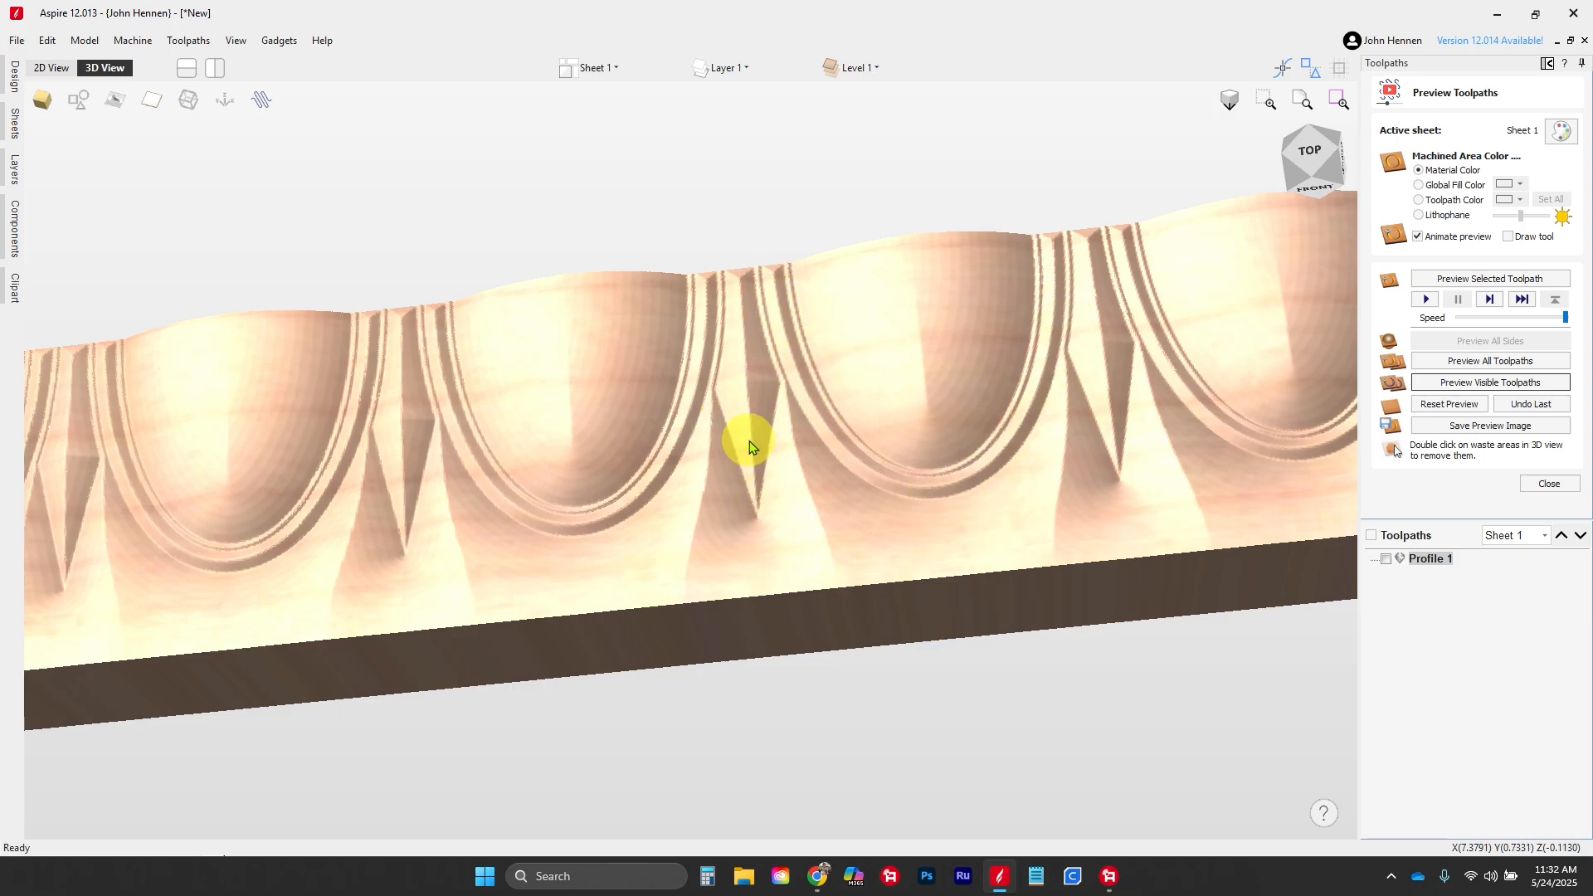
key("alt+Tab")
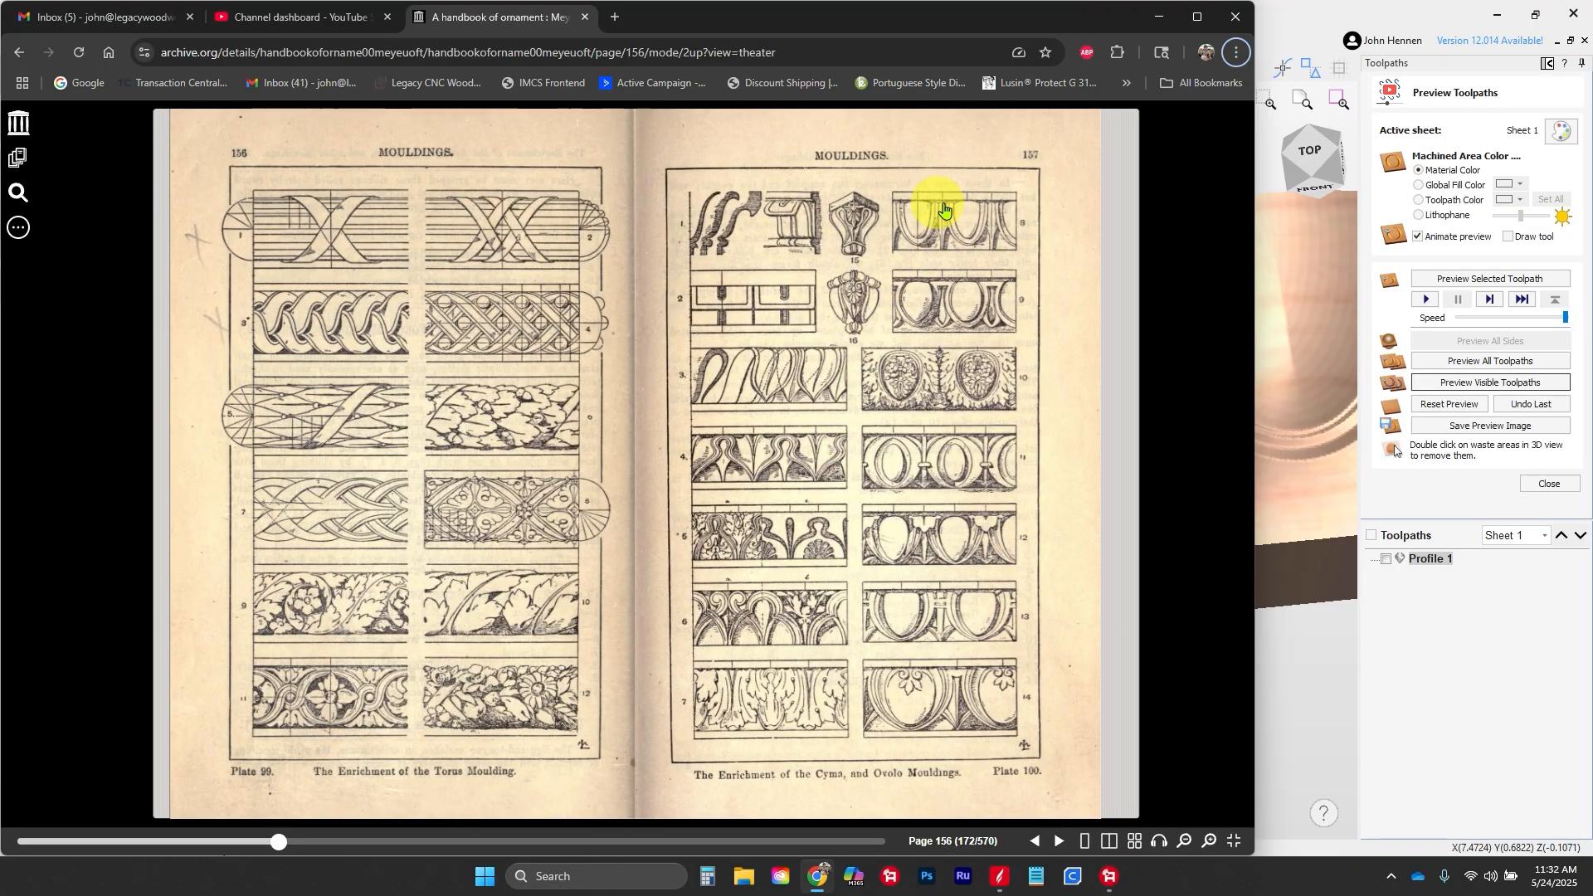
key("alt+Tab")
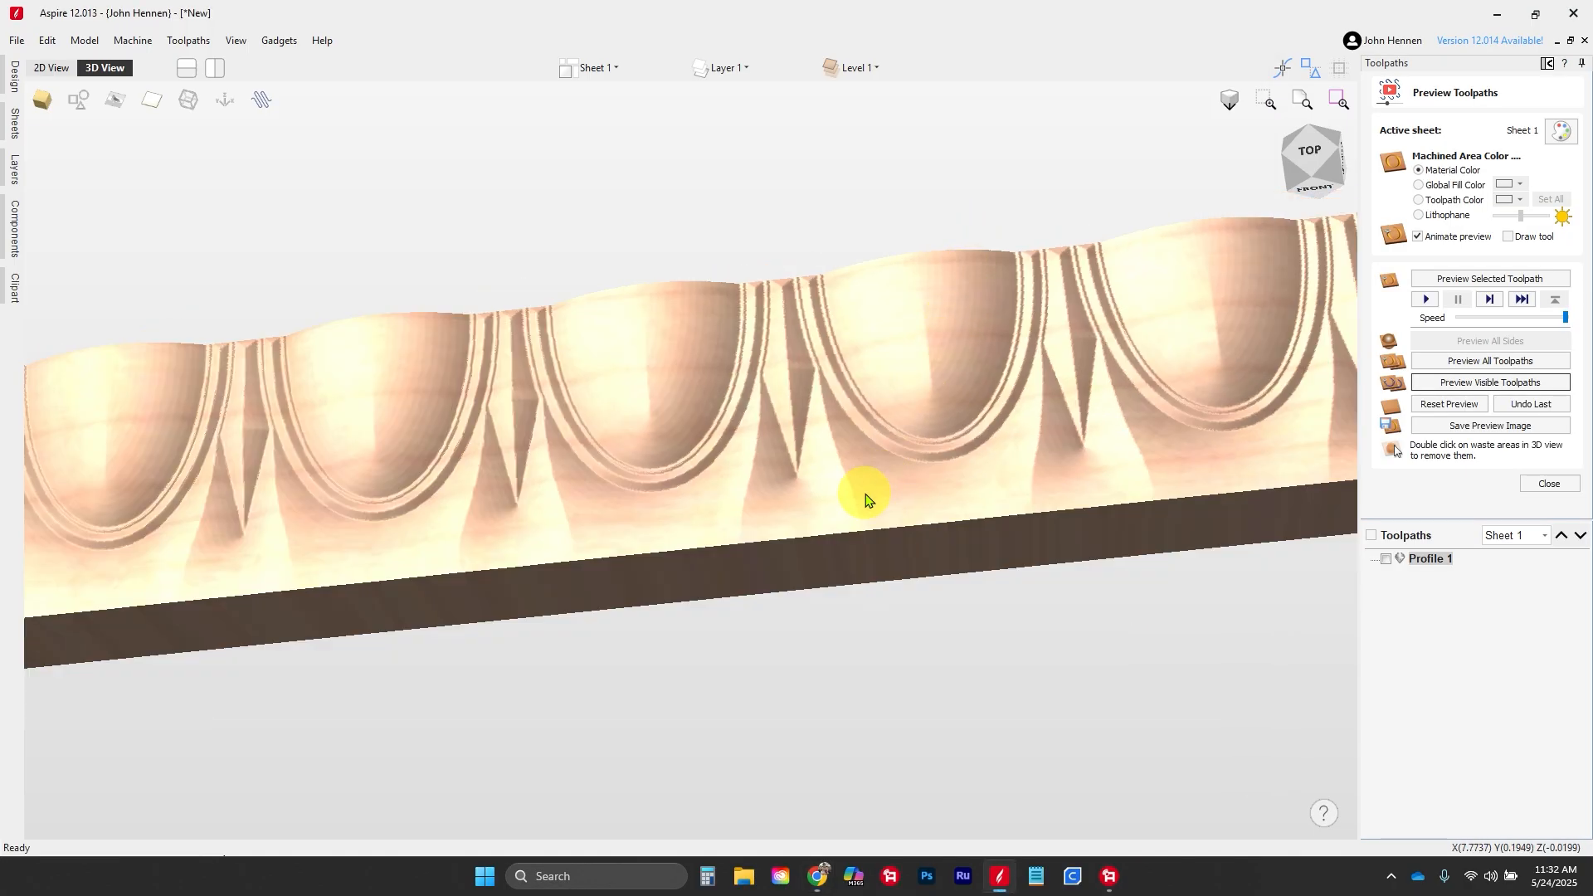
left_click_drag(865, 498, 723, 462)
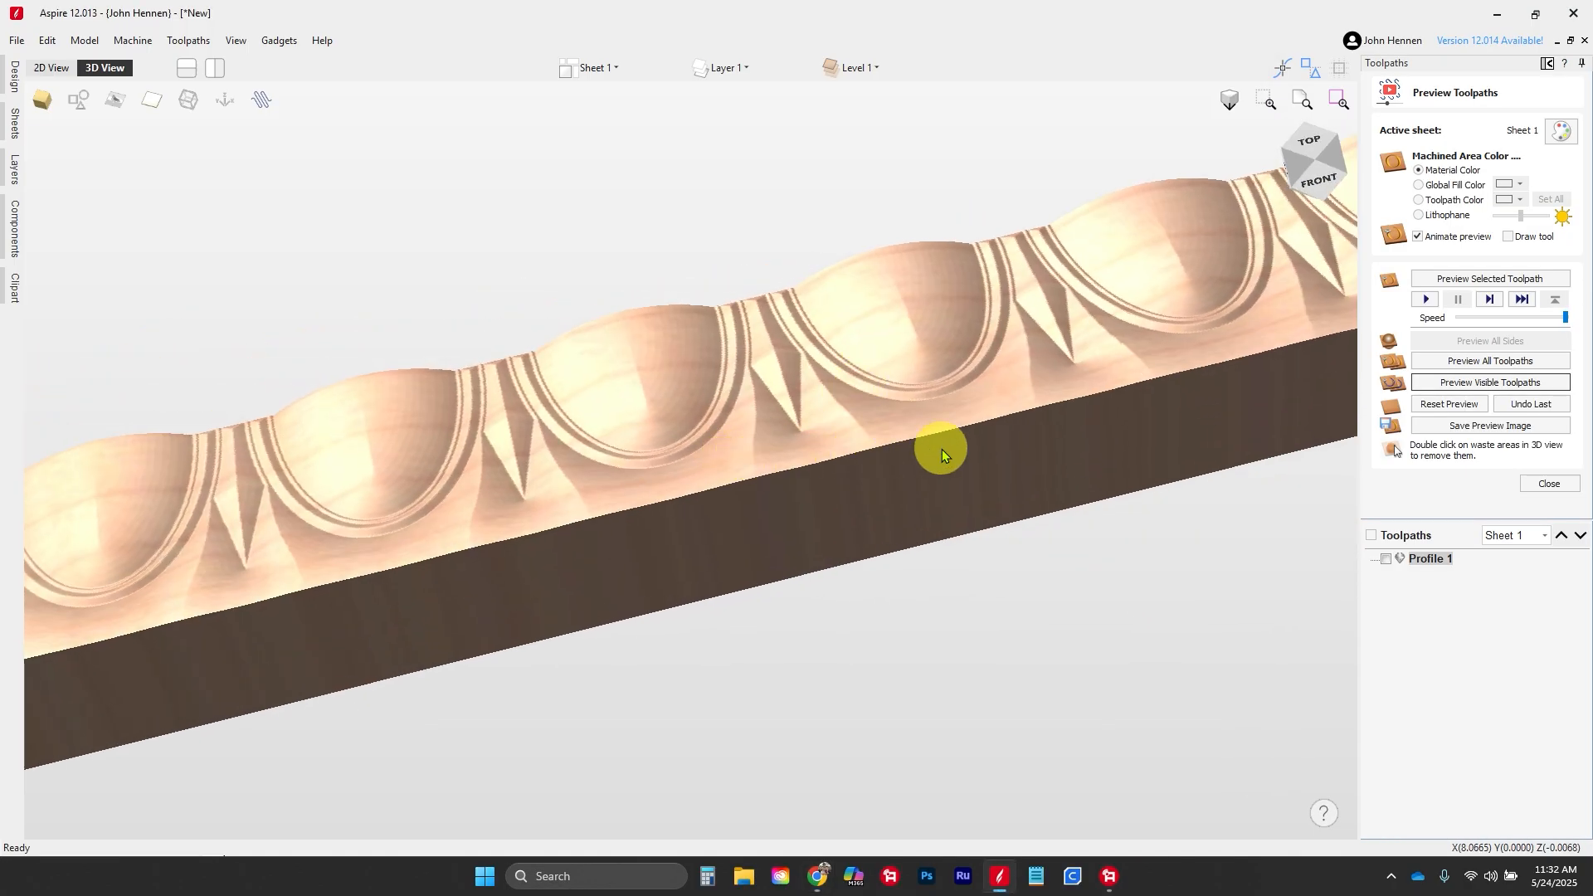
left_click_drag(943, 450, 853, 471)
scroll(865, 410, "down", 3)
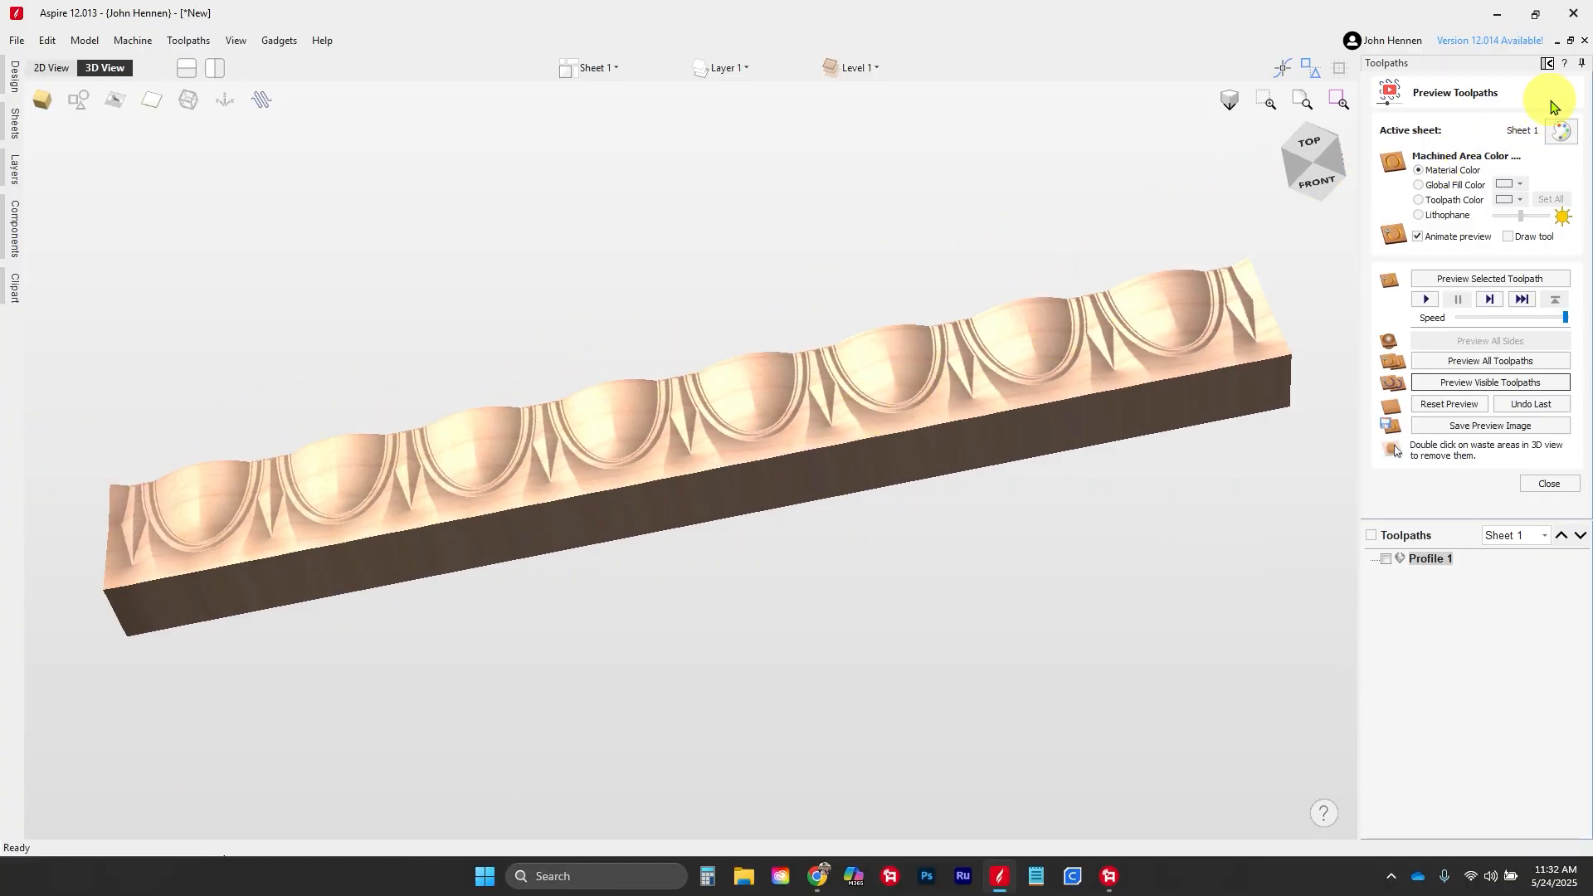
Step: Return to the 2D view, make the pocket layer visible and deselect all vectors
left_click(1547, 66)
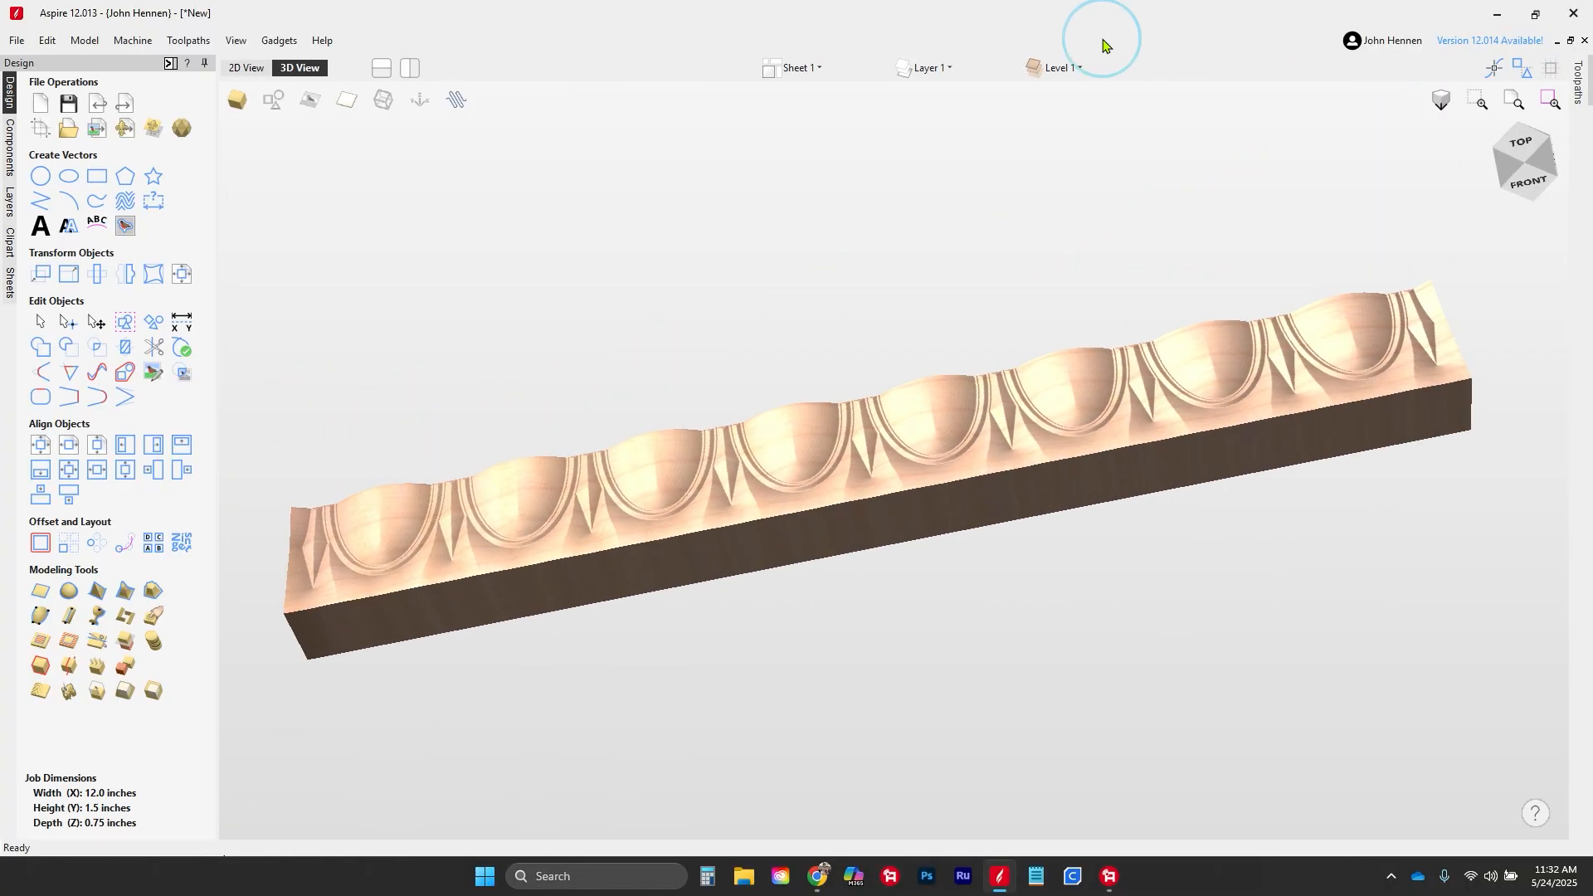
left_click(248, 67)
left_click(929, 67)
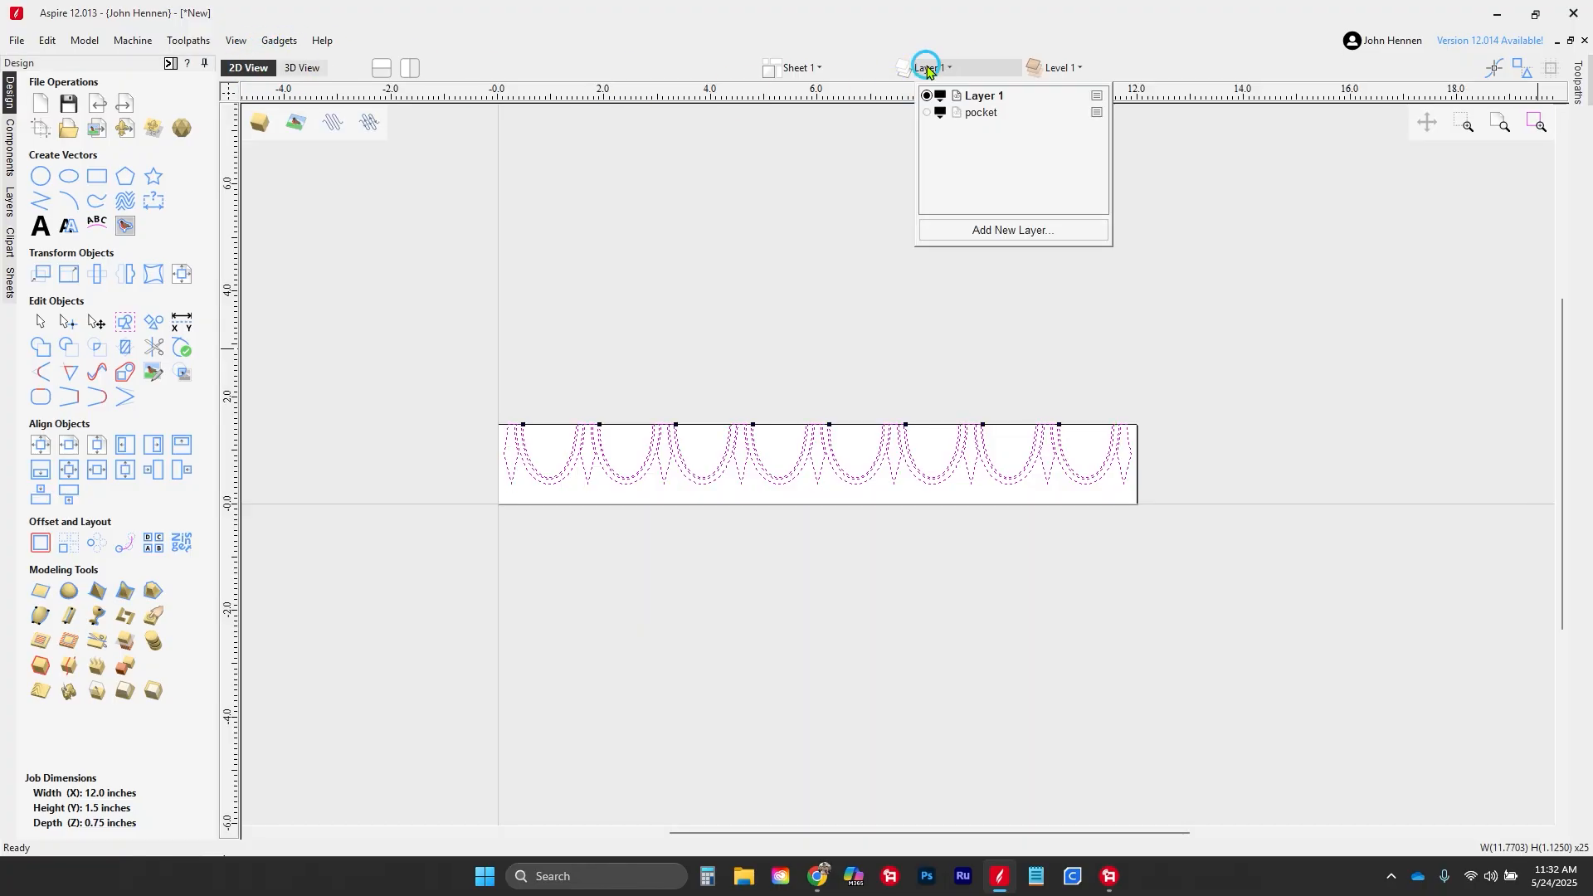
left_click(931, 109)
left_click(855, 272)
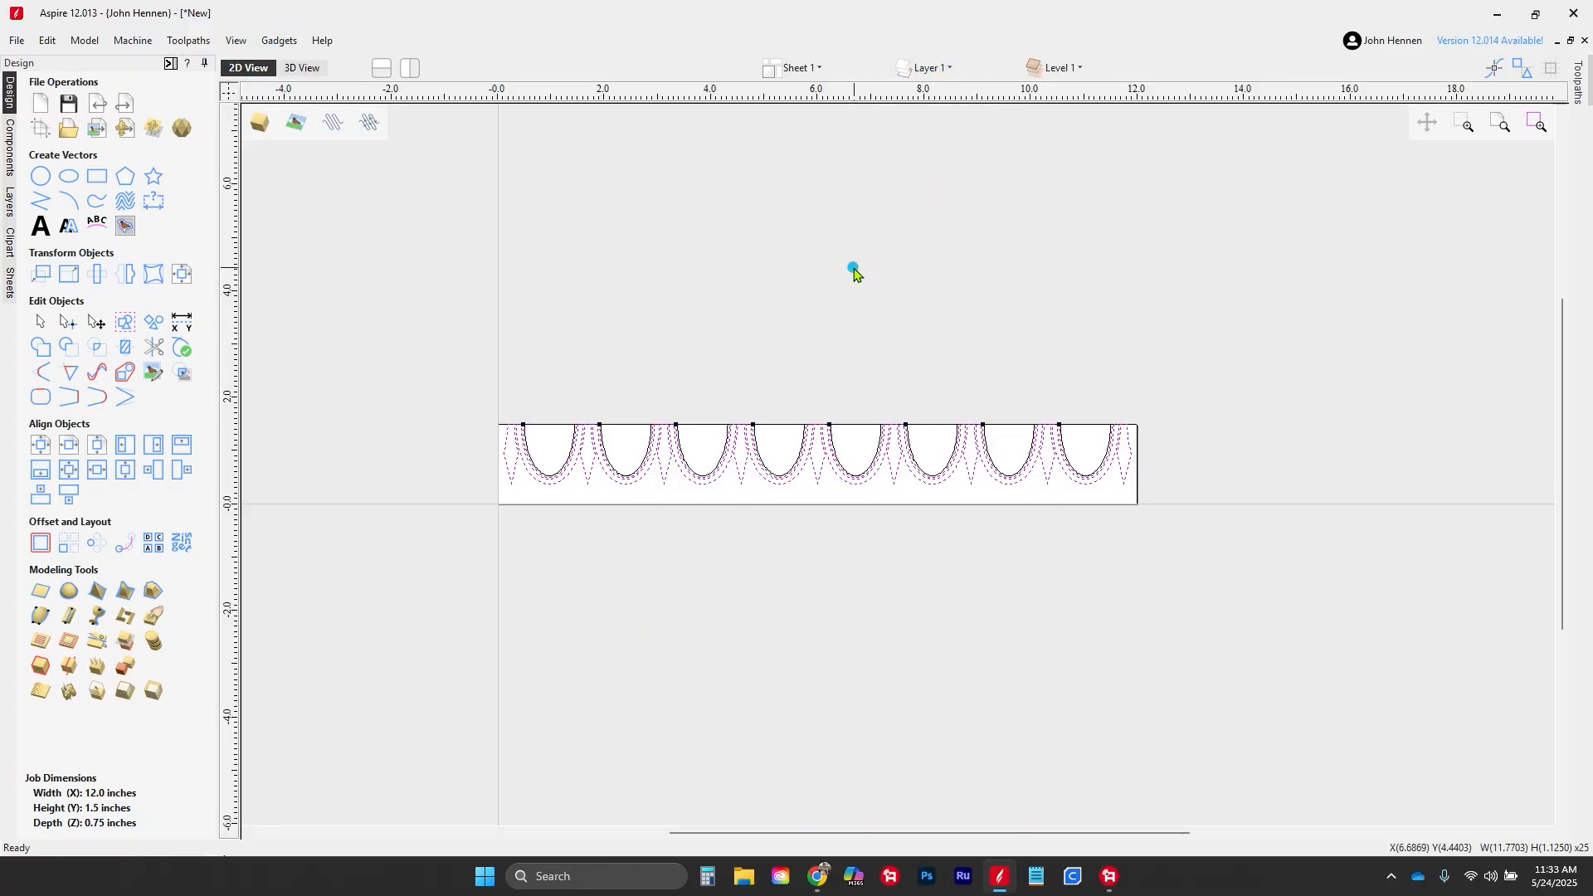
Step: Draw a square-cornered rectangle over the whole 12 by 1.5 inch job, from its upper-left to its lower-right corner
left_click(88, 178)
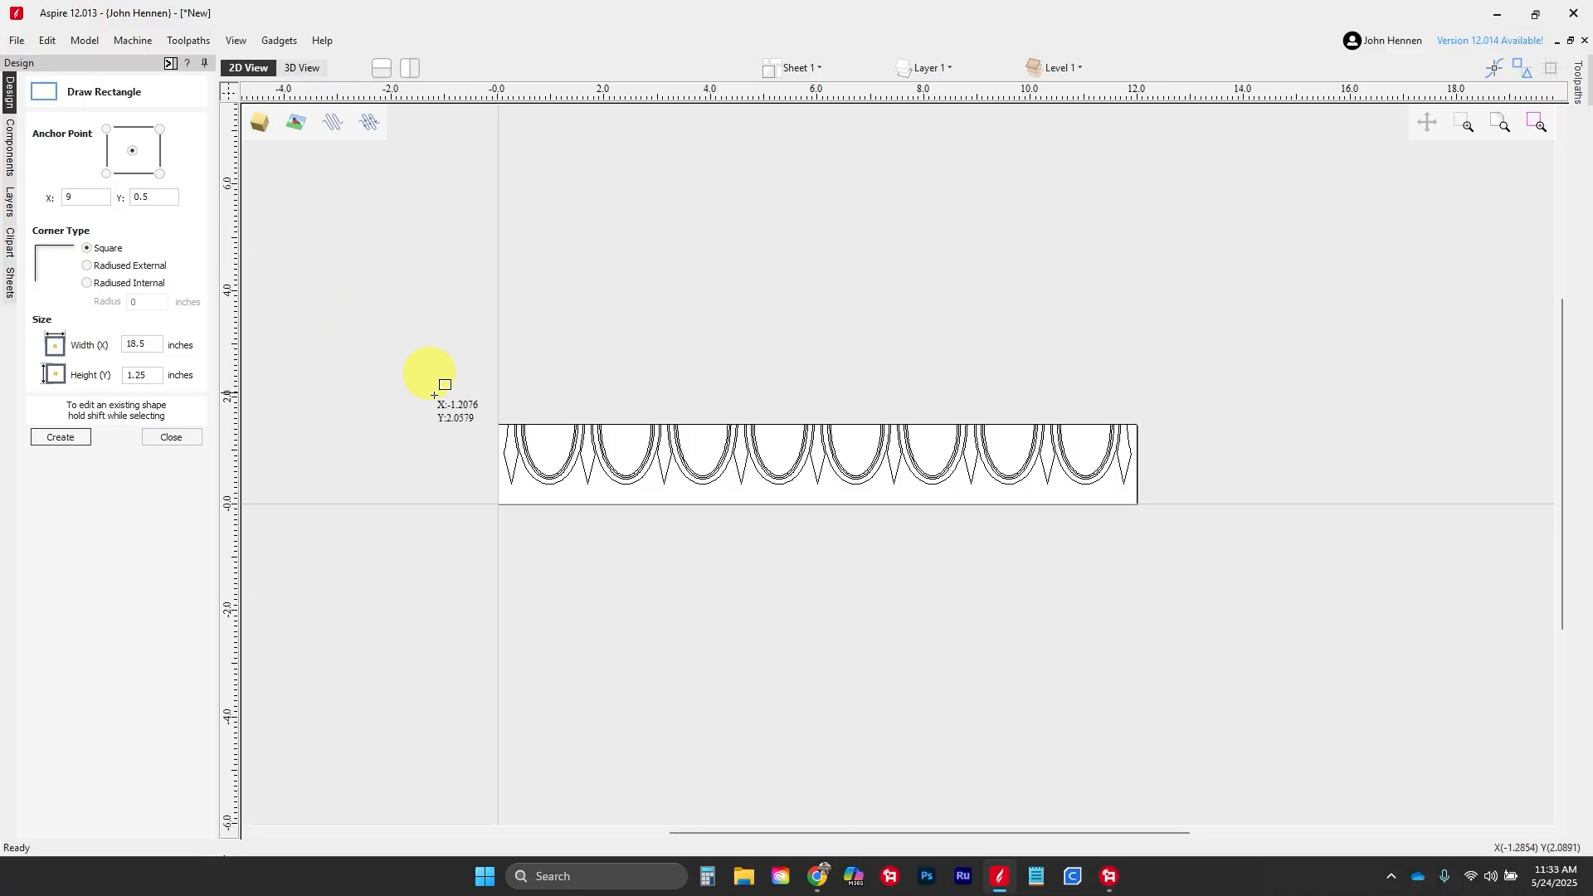
left_click(495, 423)
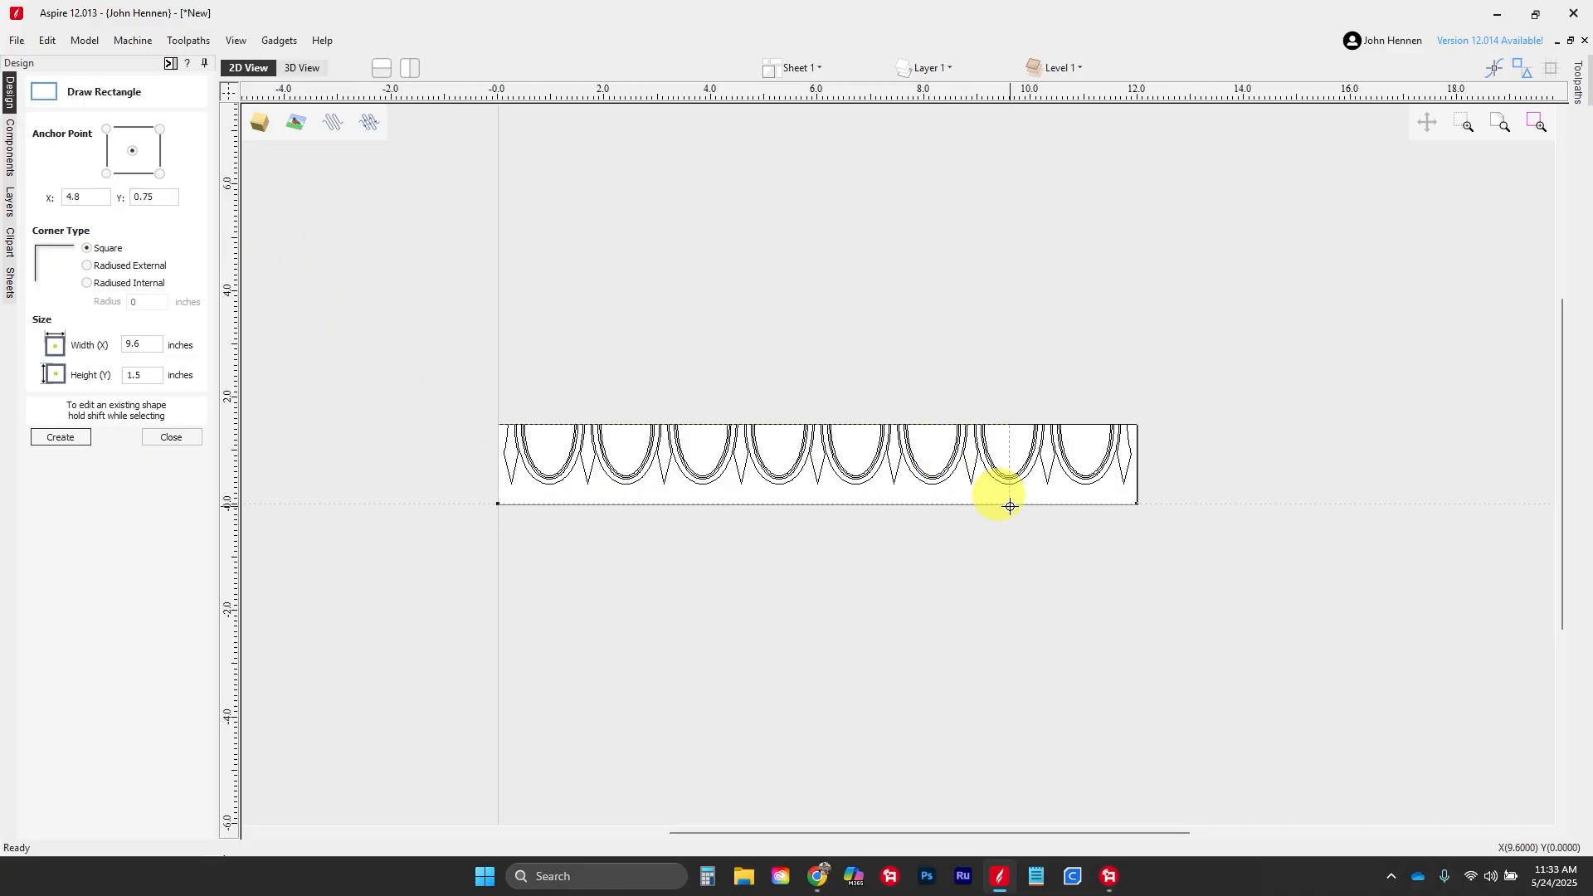
left_click(1136, 506)
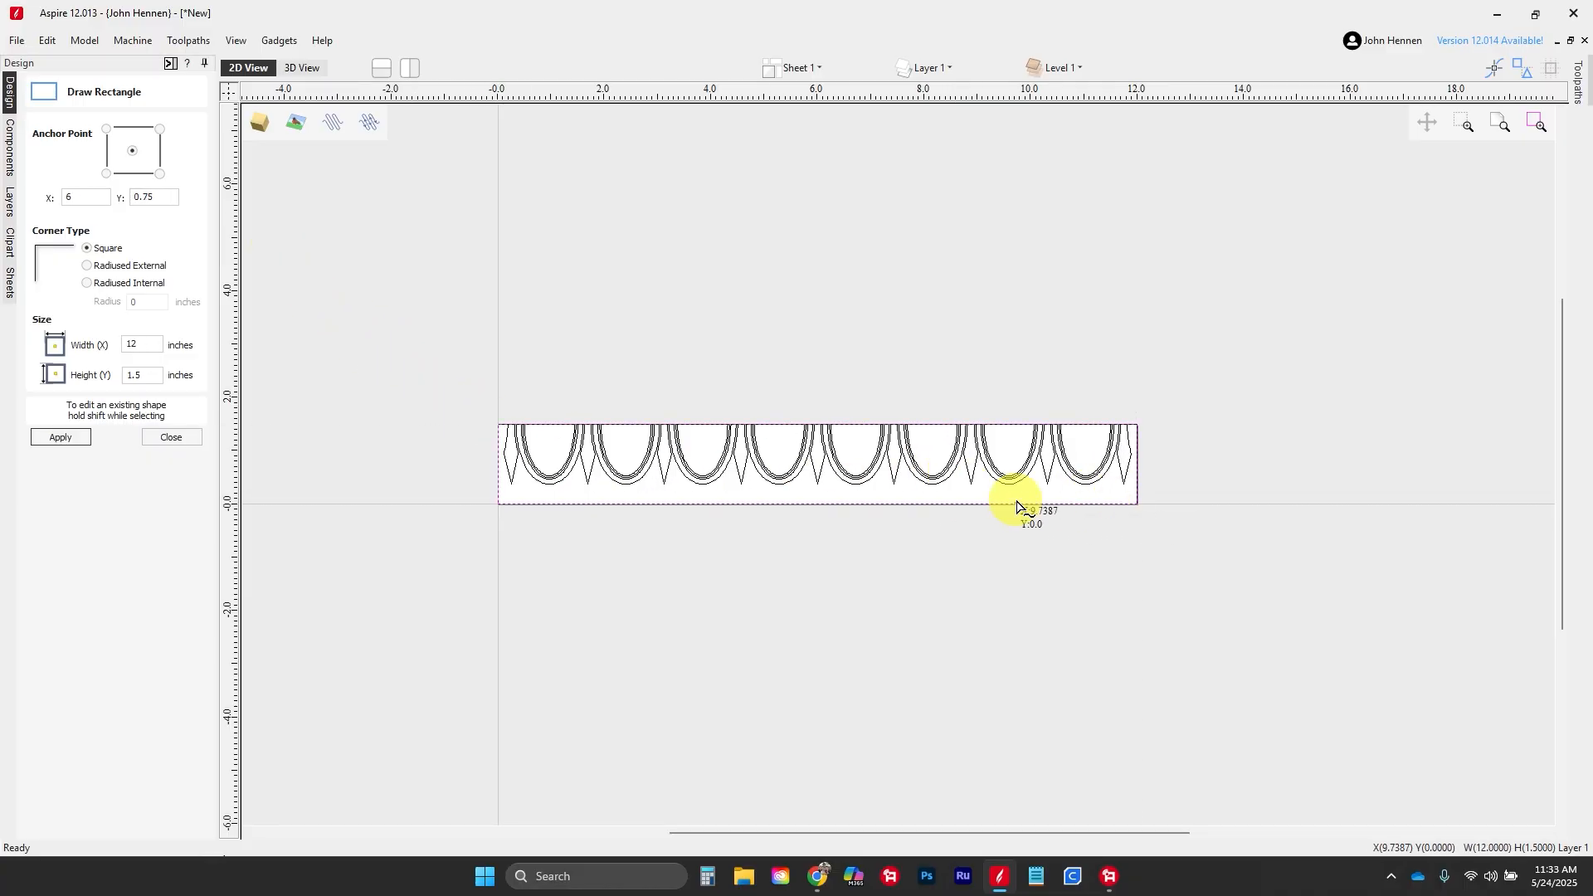
Step: Set the border rectangle's width to 12.5 inches and its height to 1.75 inches
double_click(136, 344)
type("12")
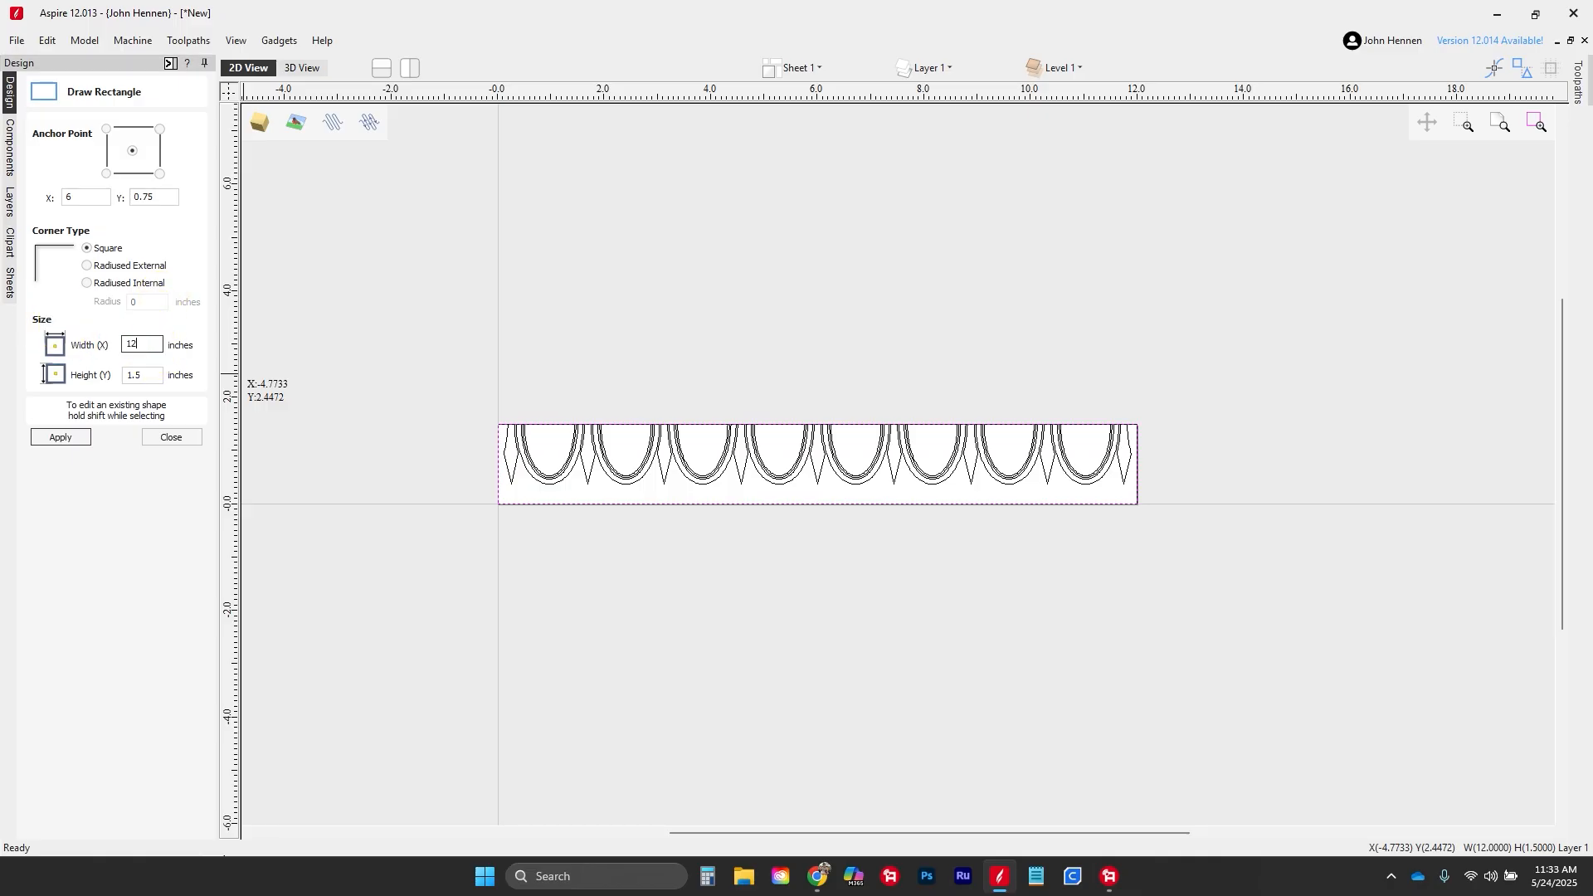
left_click(131, 375)
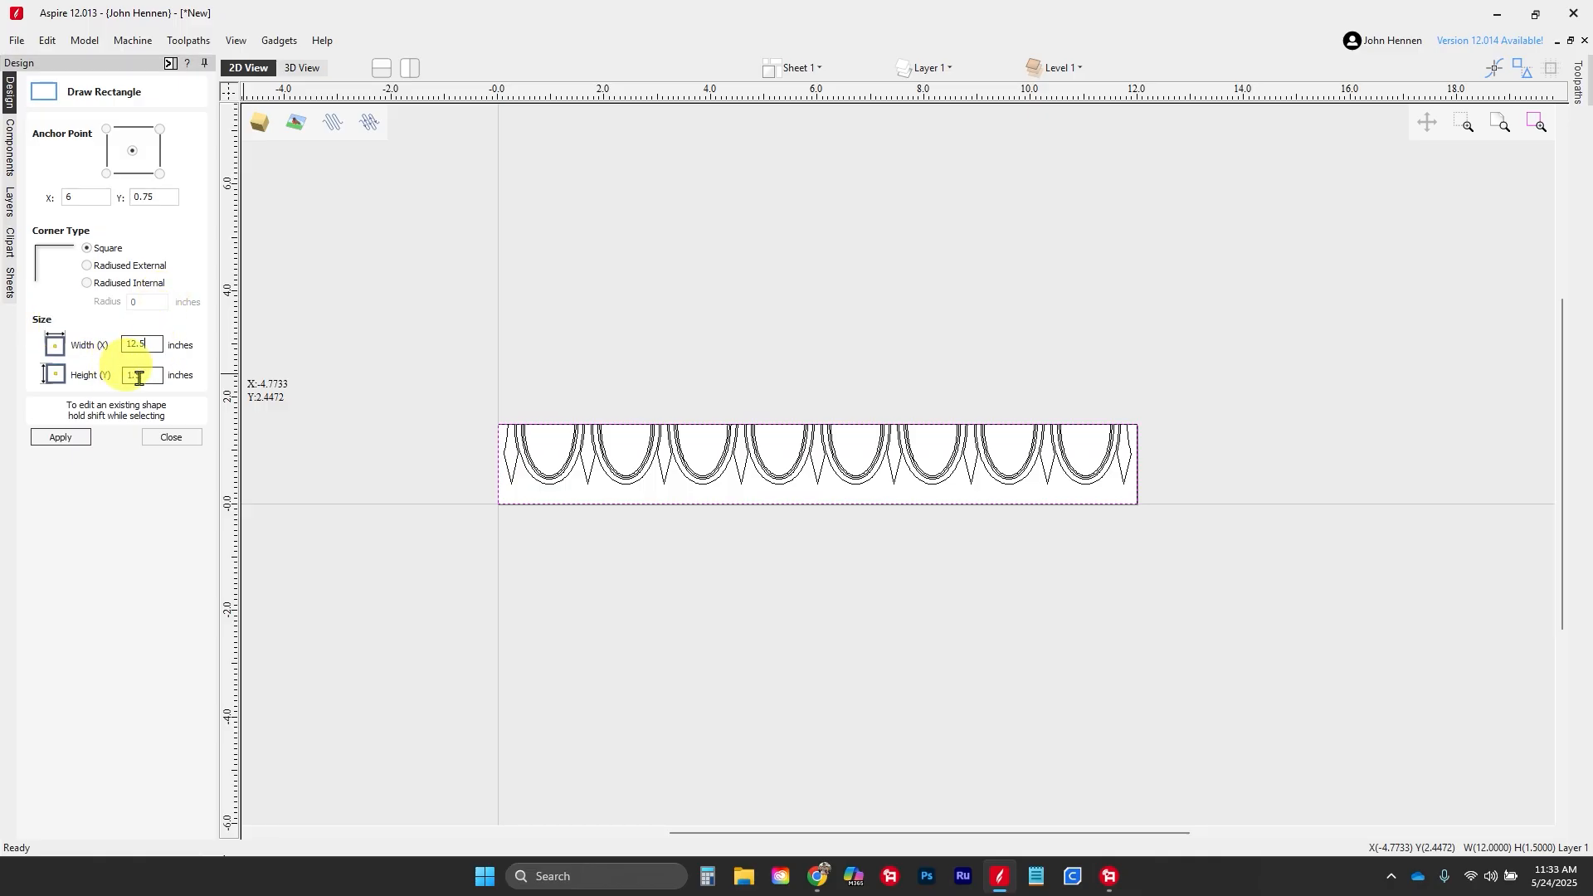
double_click(138, 378)
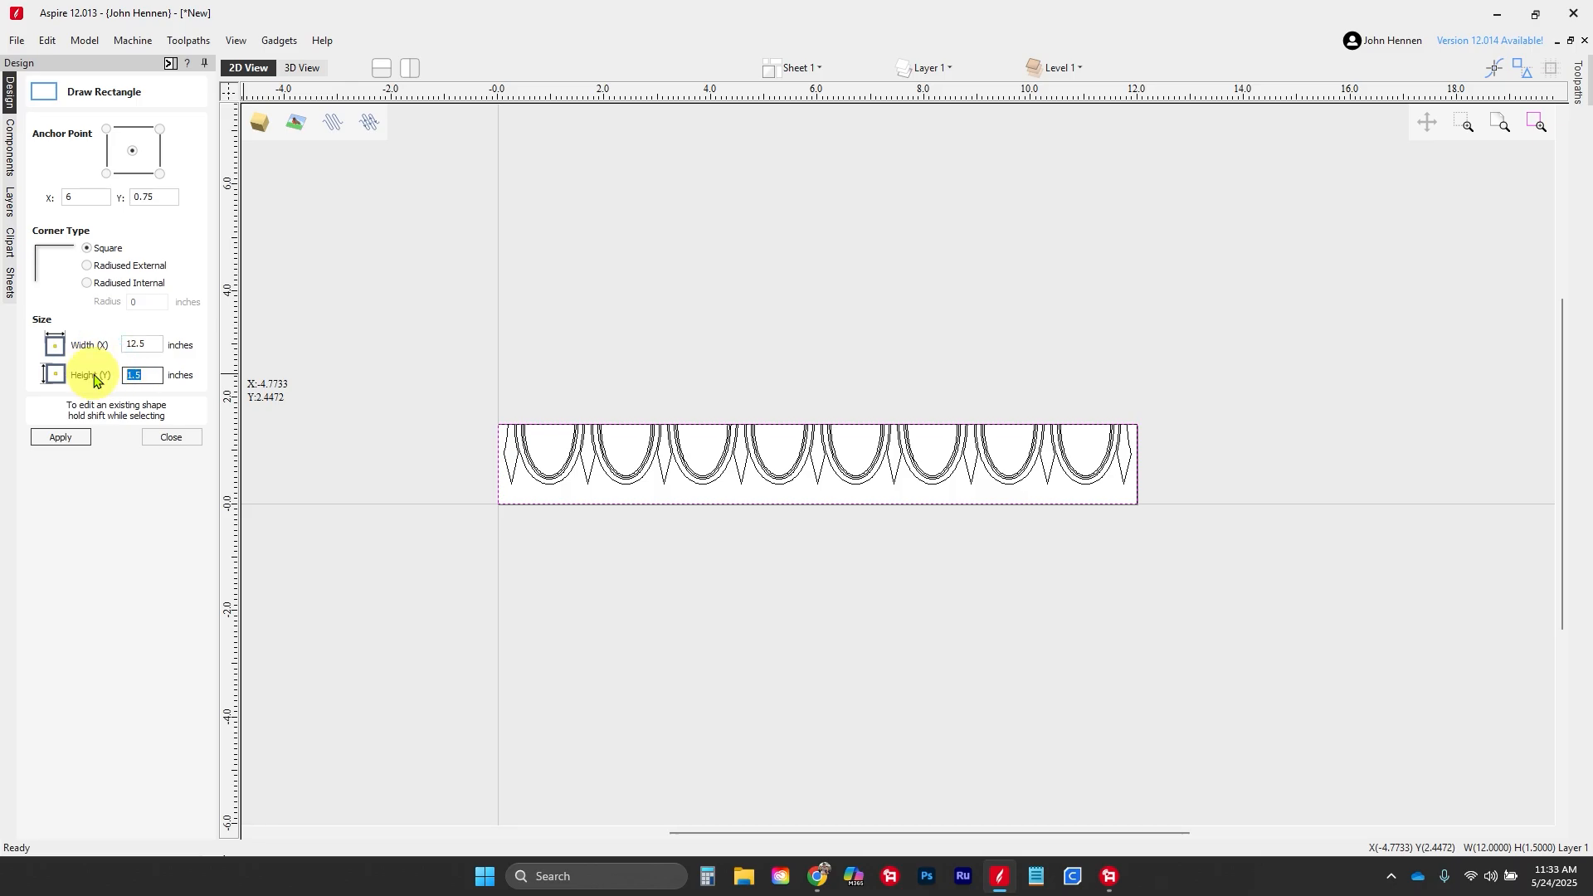
type("1.75")
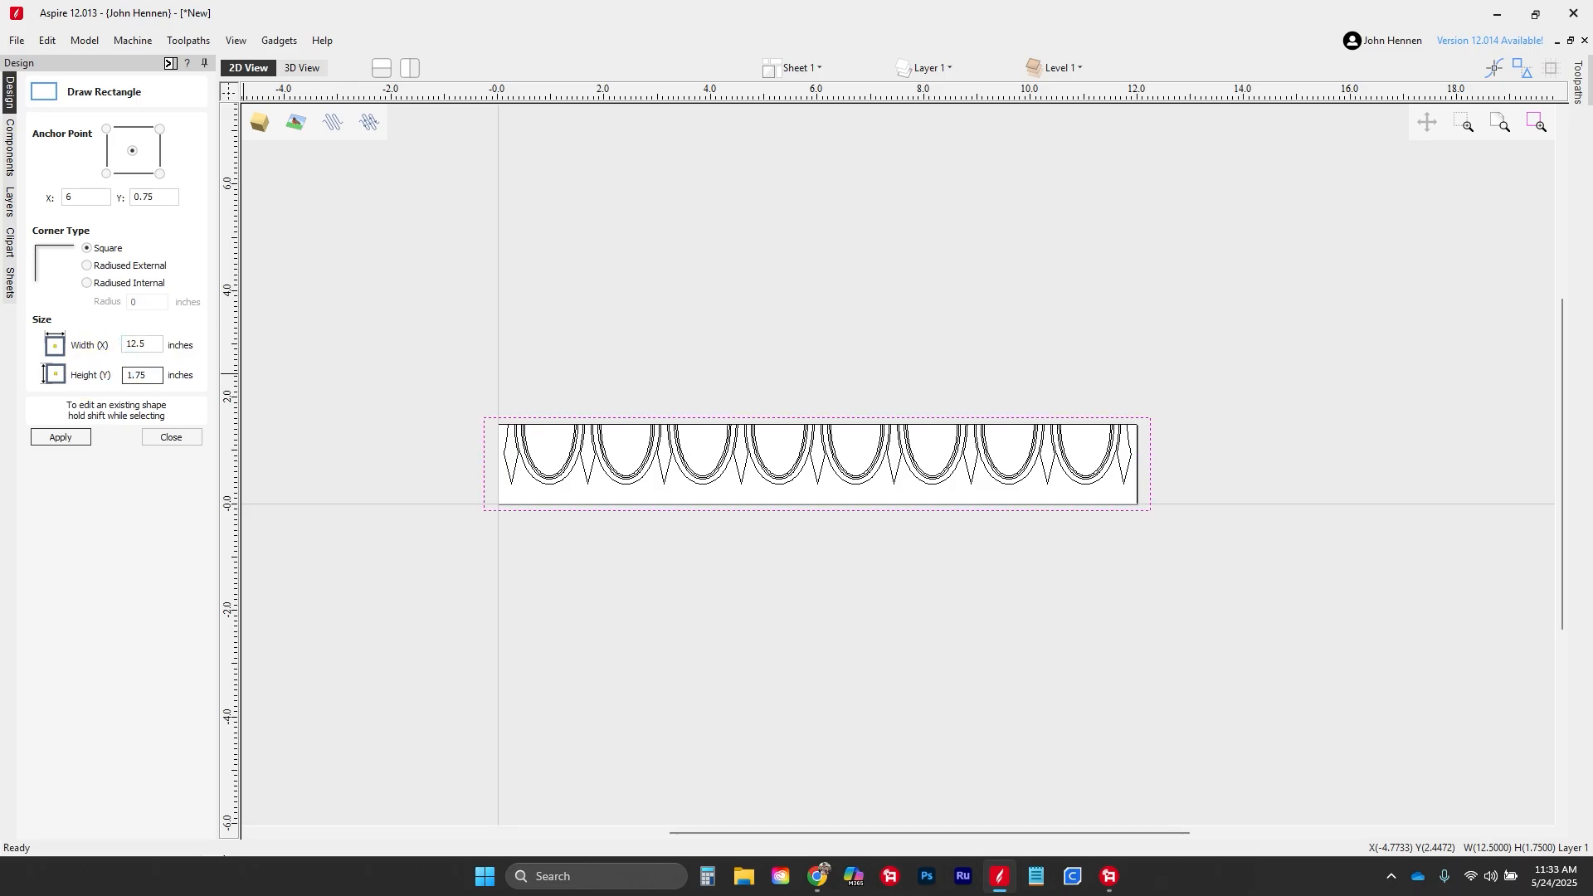
left_click(171, 438)
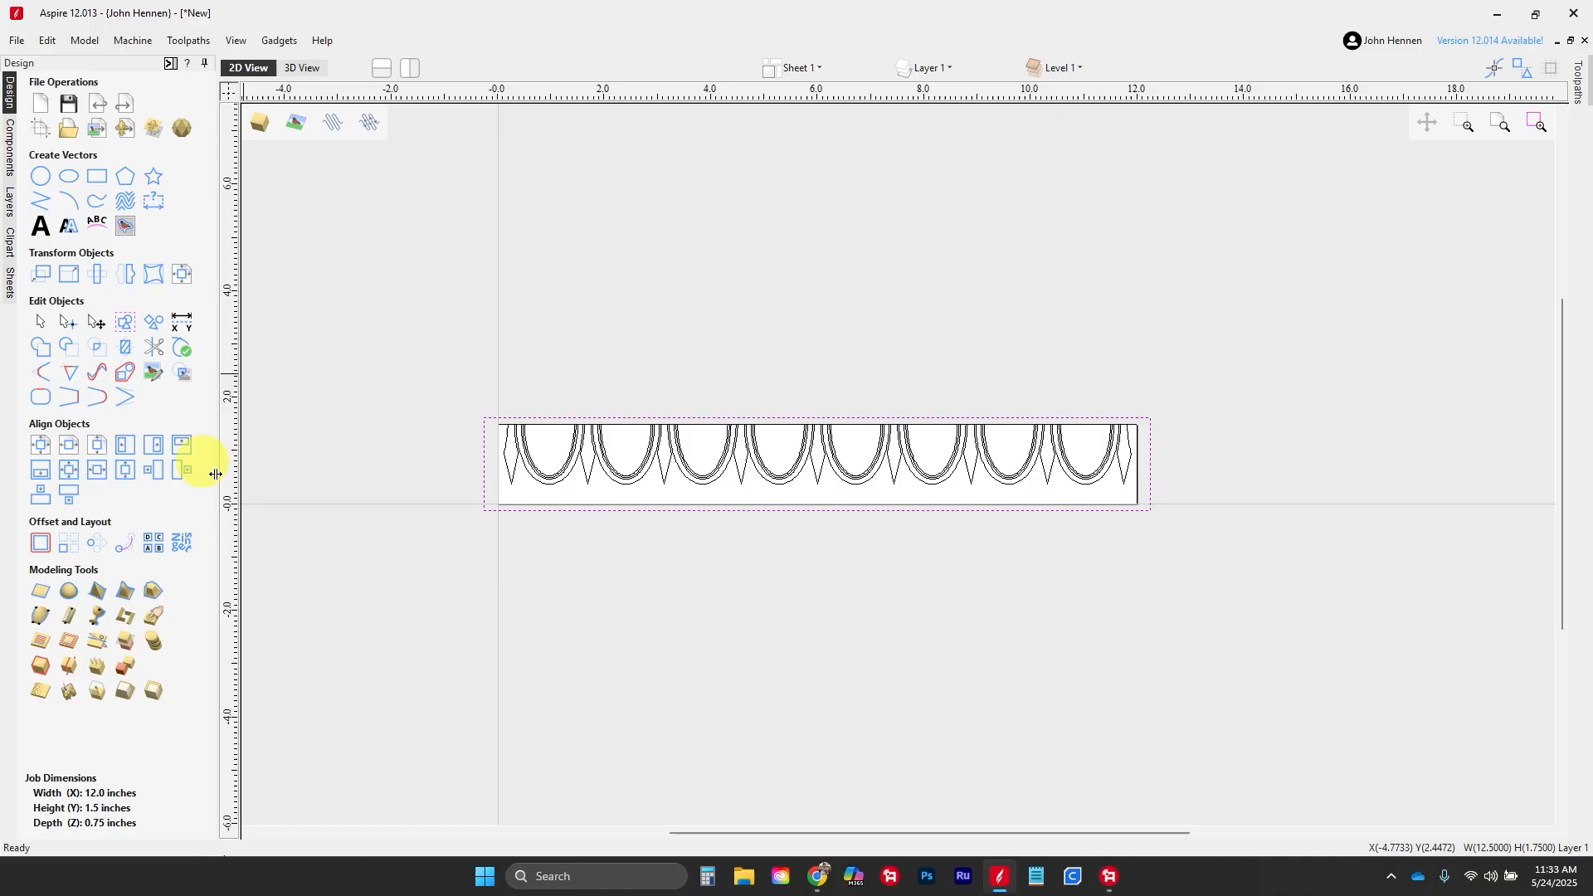
left_click(143, 80)
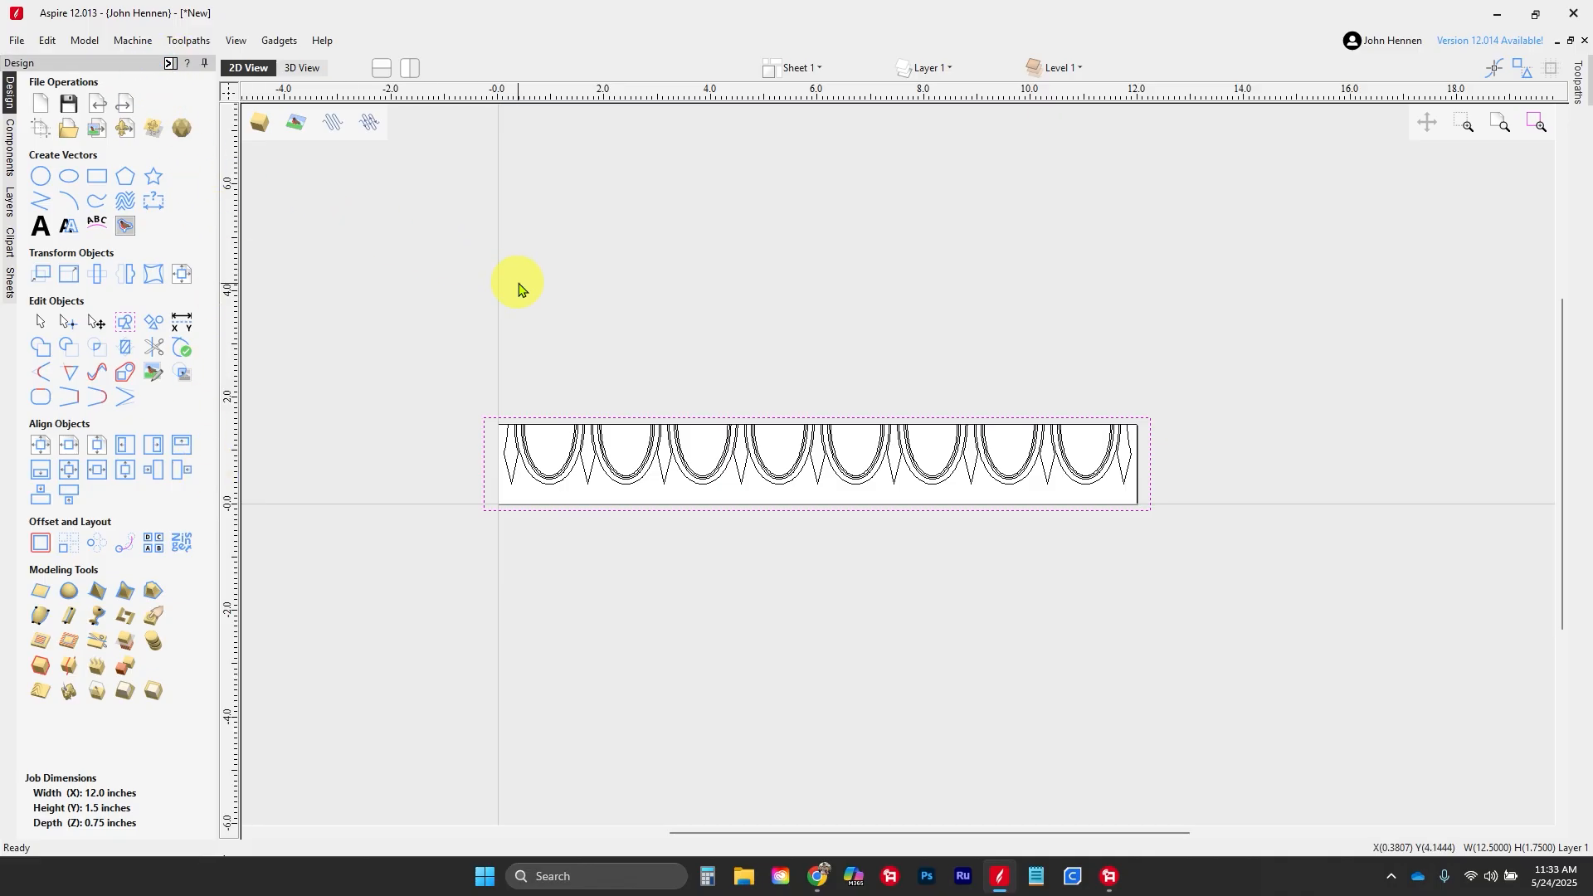
scroll(518, 289, "down", 1)
left_click(474, 376)
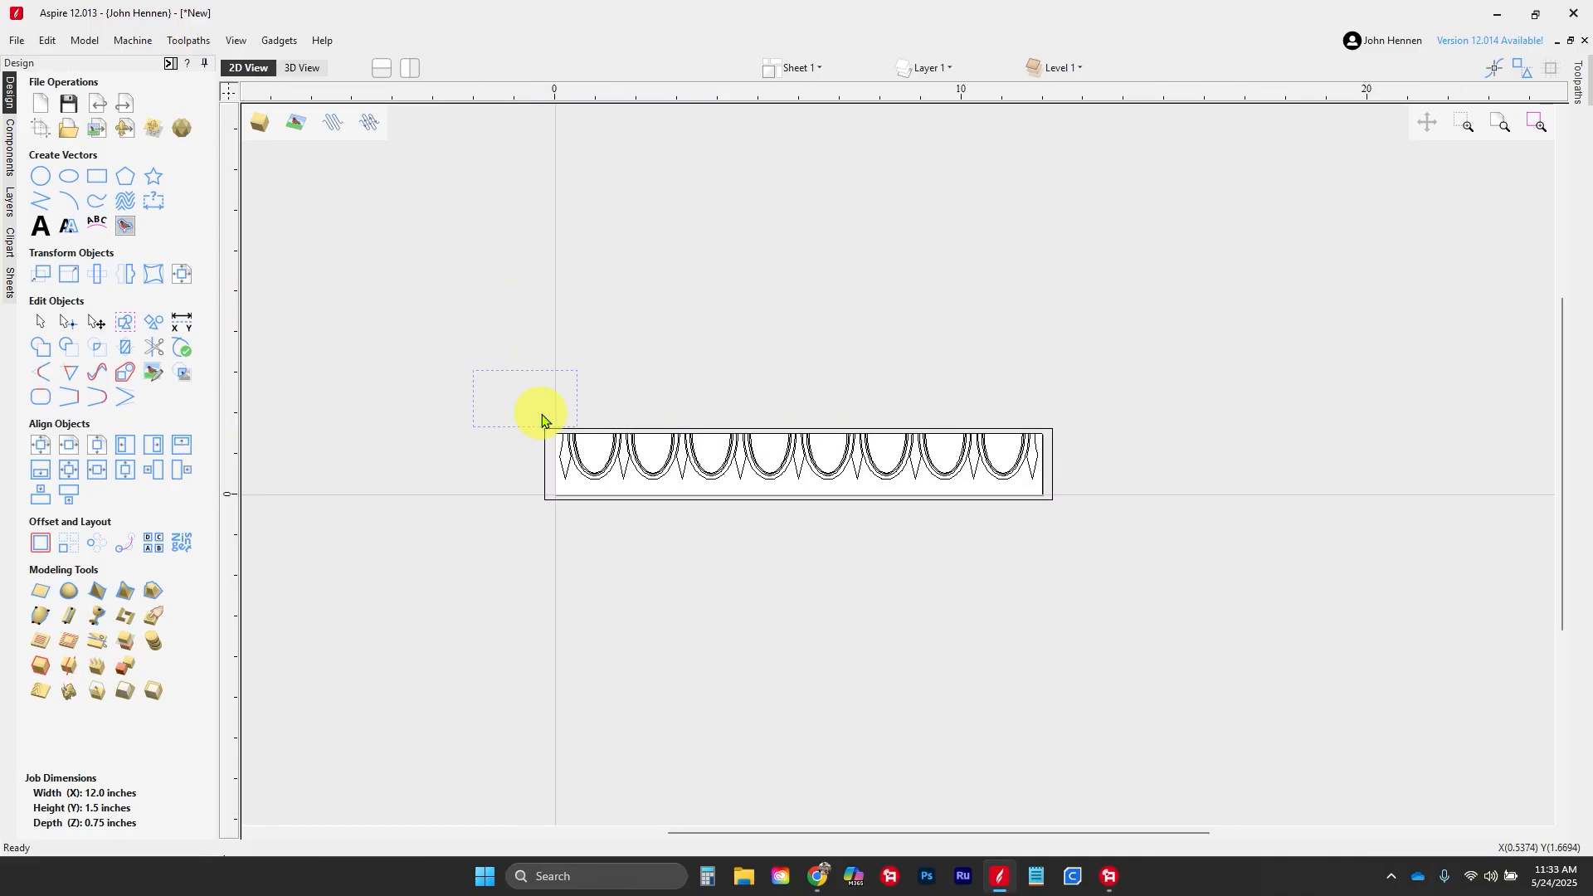
left_click_drag(1084, 526, 1106, 526)
scroll(1006, 456, "up", 3)
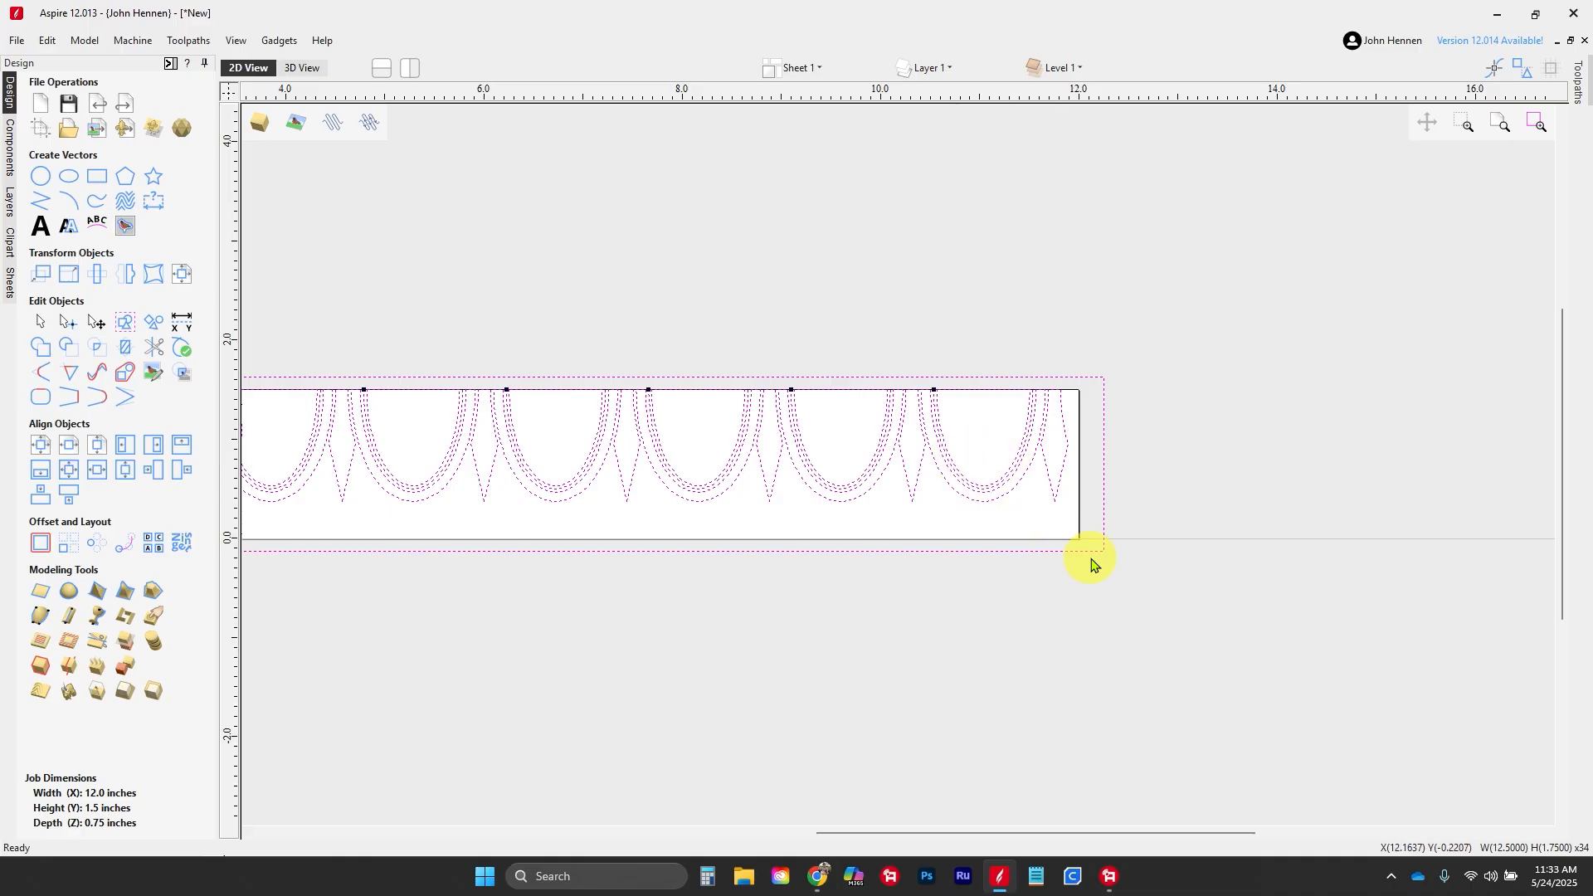
left_click(1180, 521)
scroll(1178, 508, "down", 2)
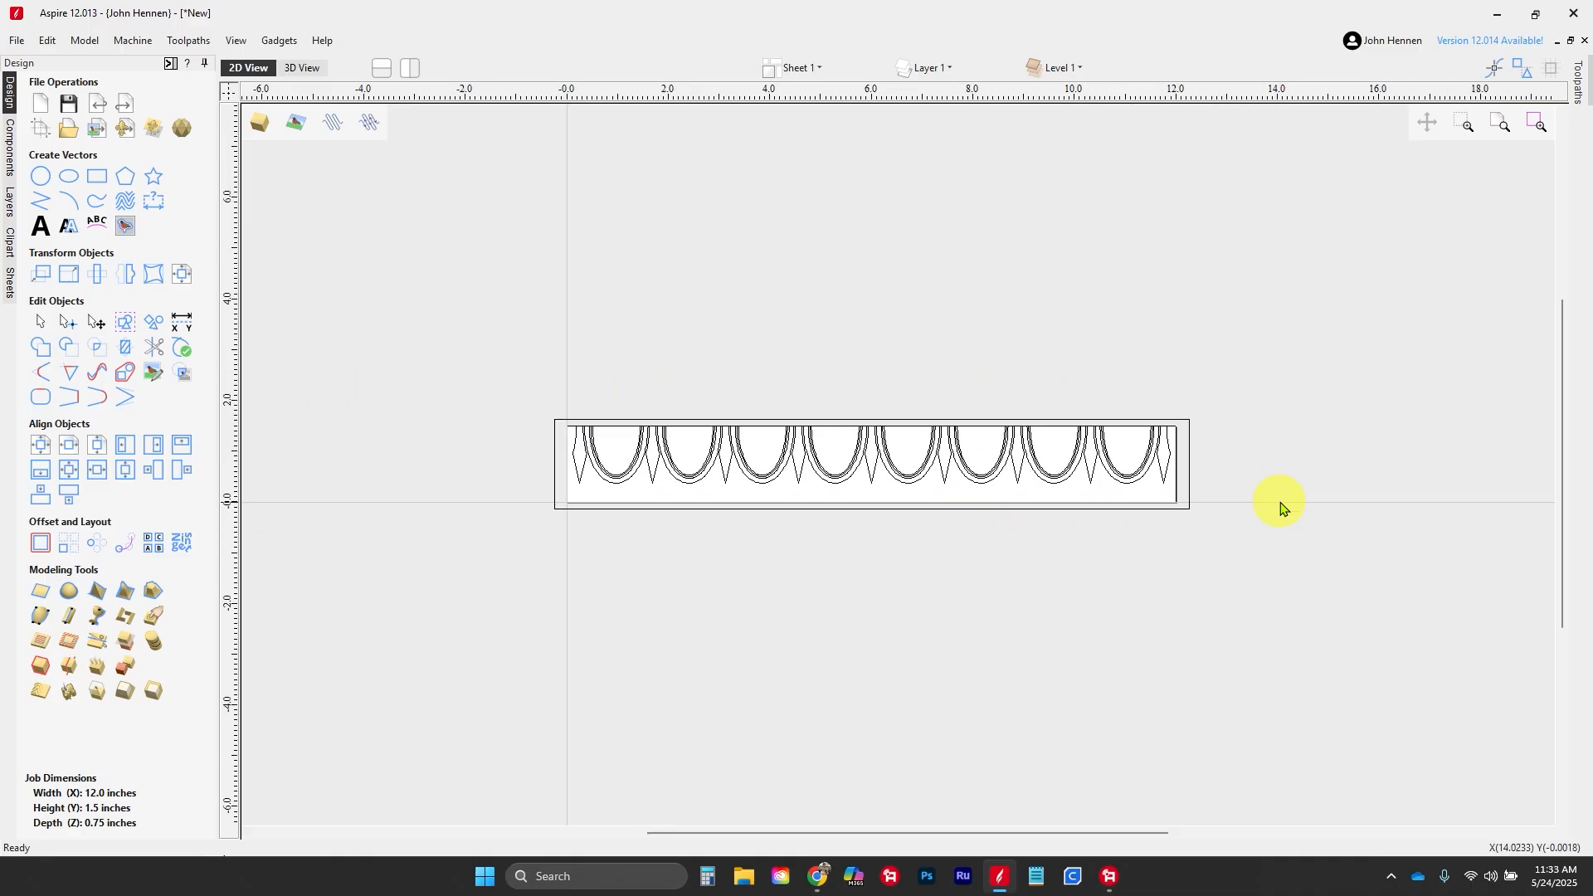
scroll(573, 486, "up", 1)
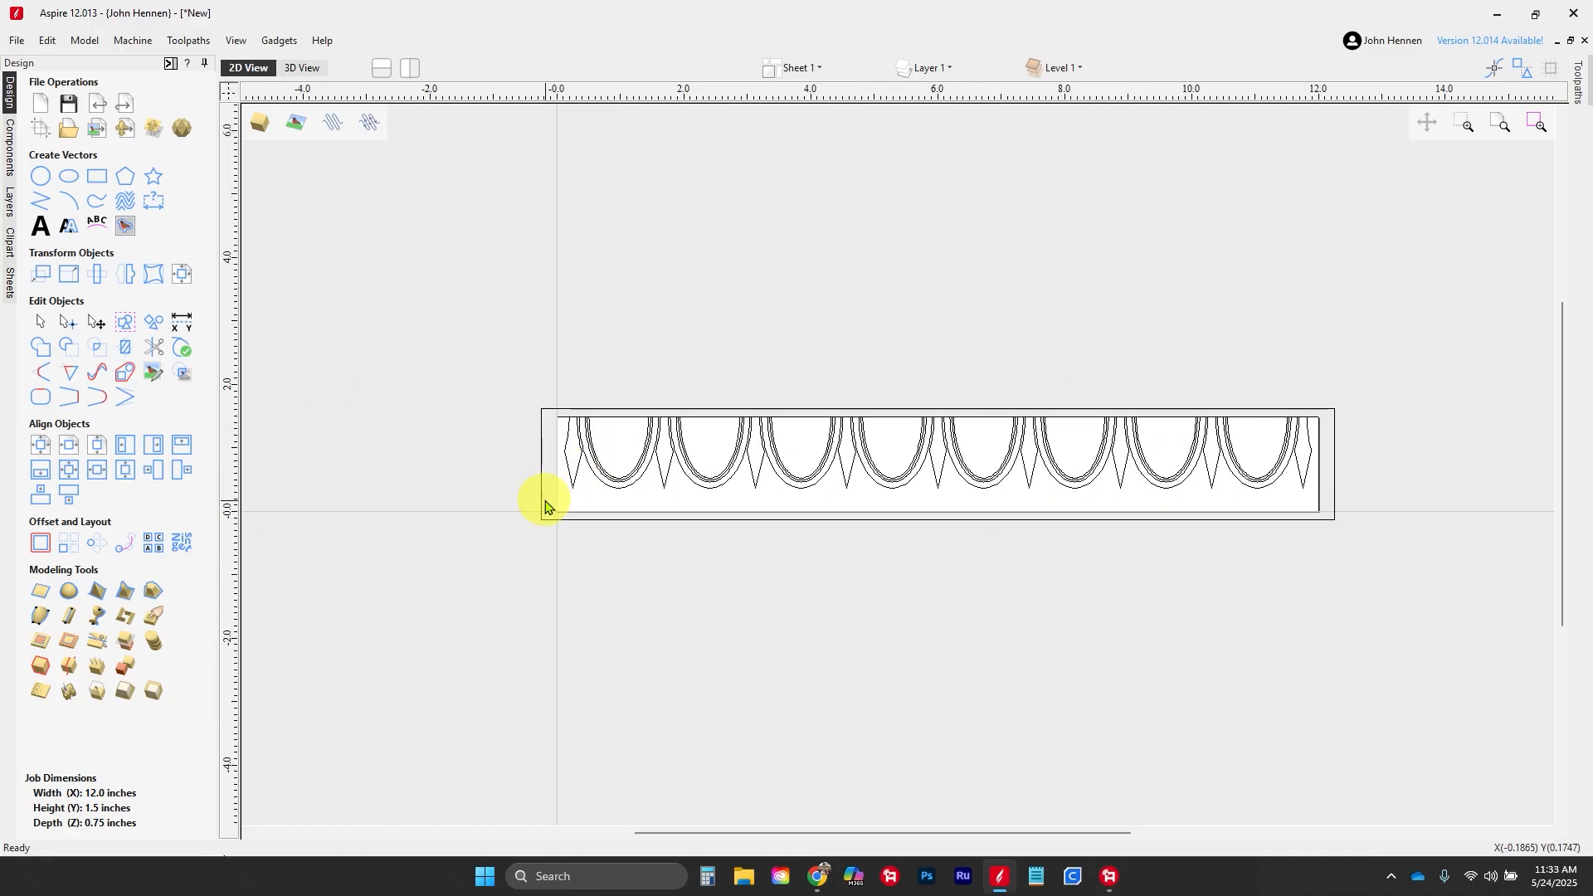
Step: Select the border rectangle, the leftmost dart, and the first egg's outer surround and innermost outline
left_click(544, 502)
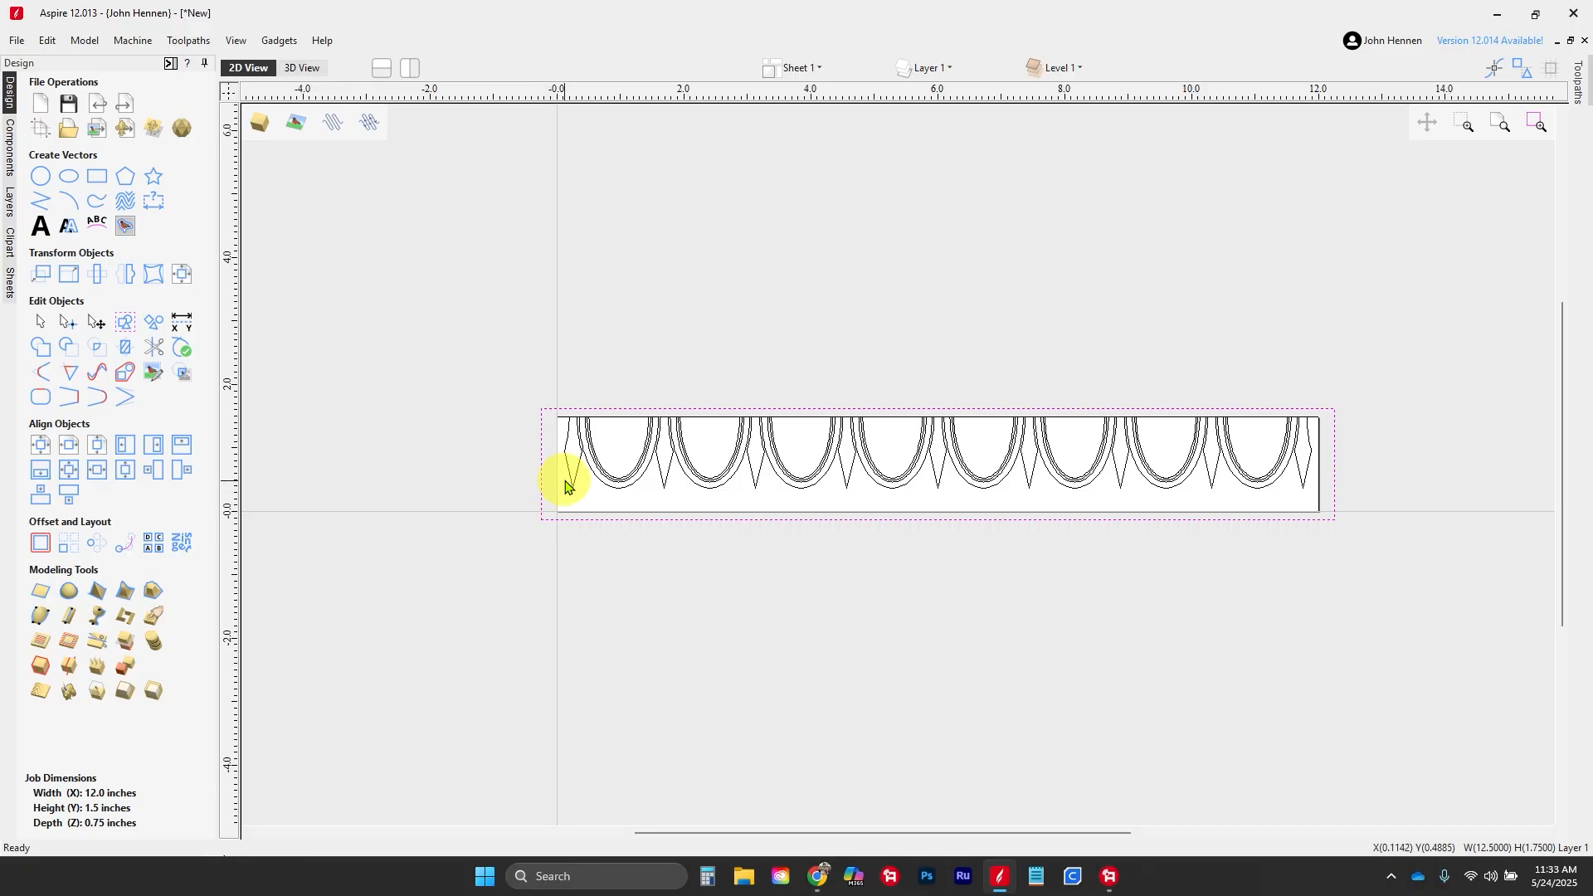
left_click(569, 485, "shift")
left_click(621, 489, "shift")
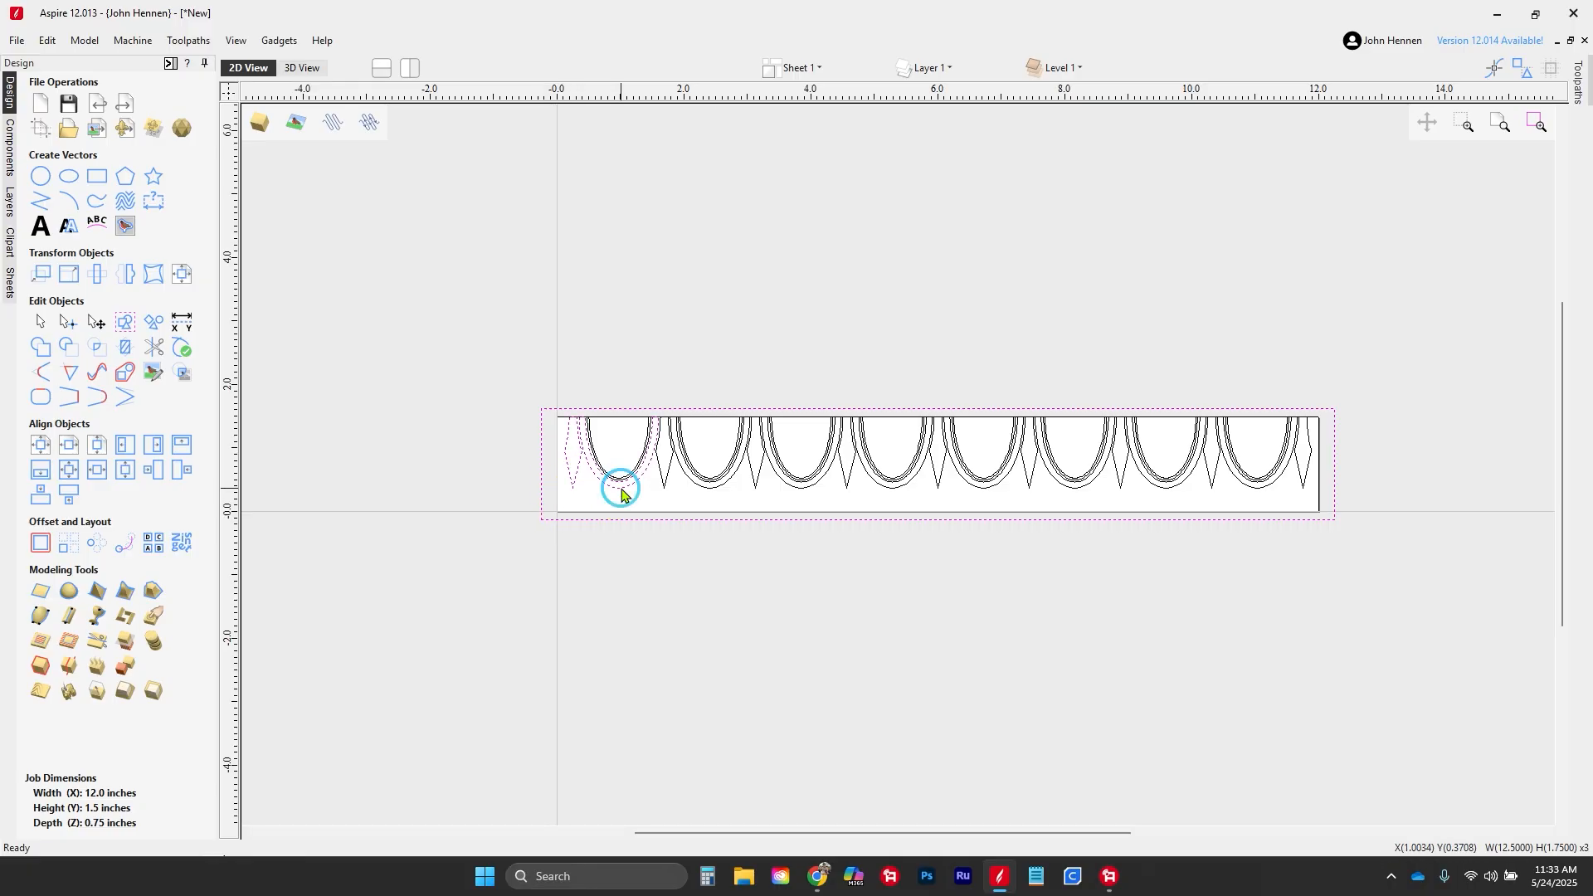
scroll(621, 488, "up", 4)
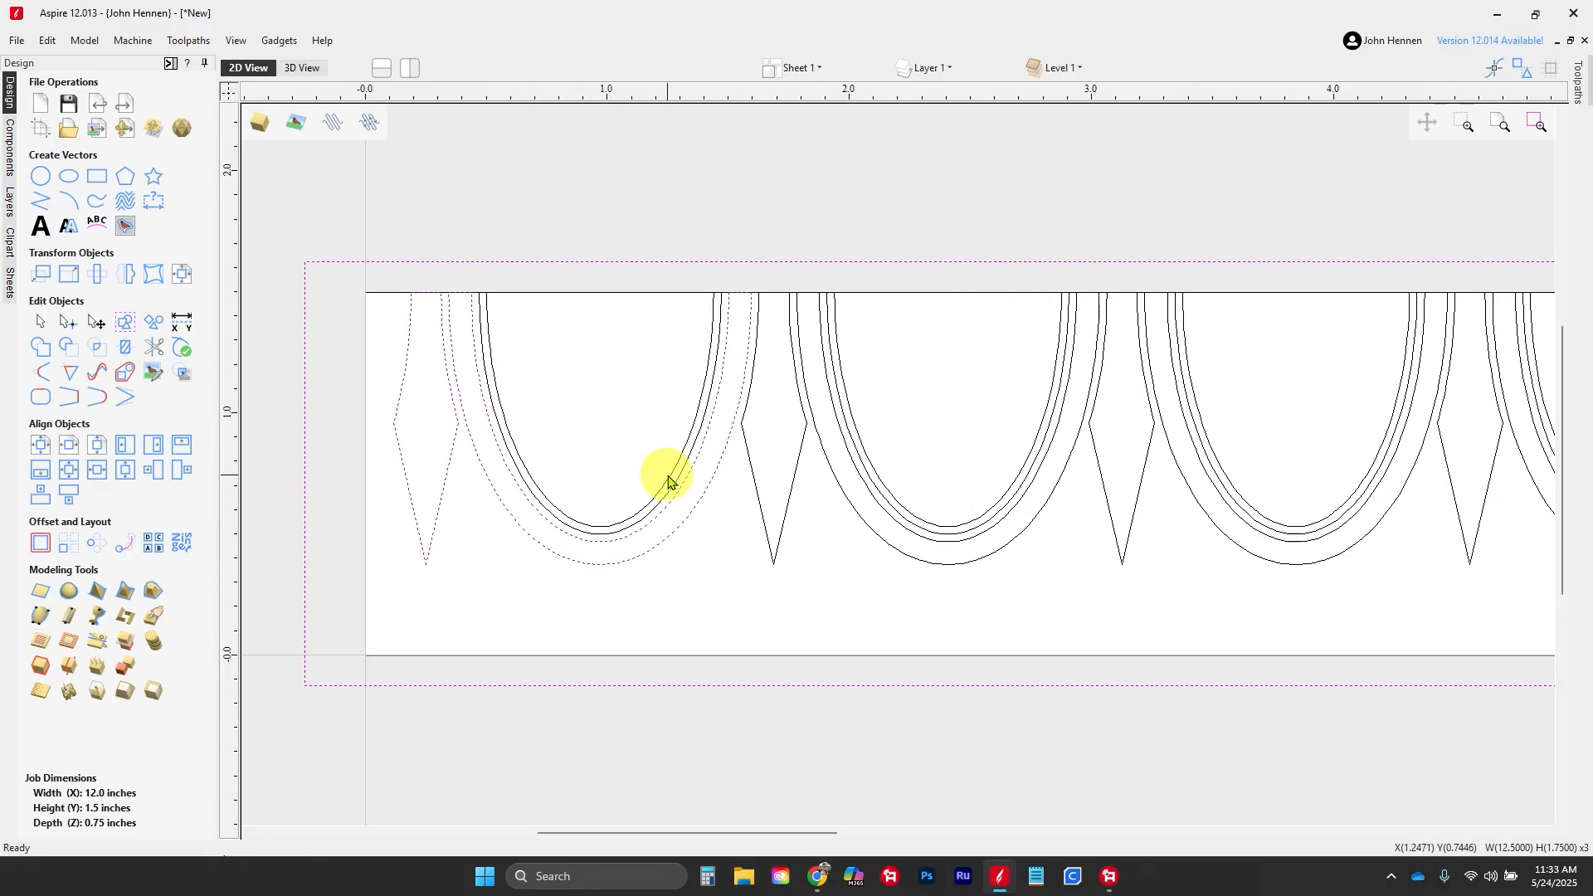
left_click(668, 479, "shift")
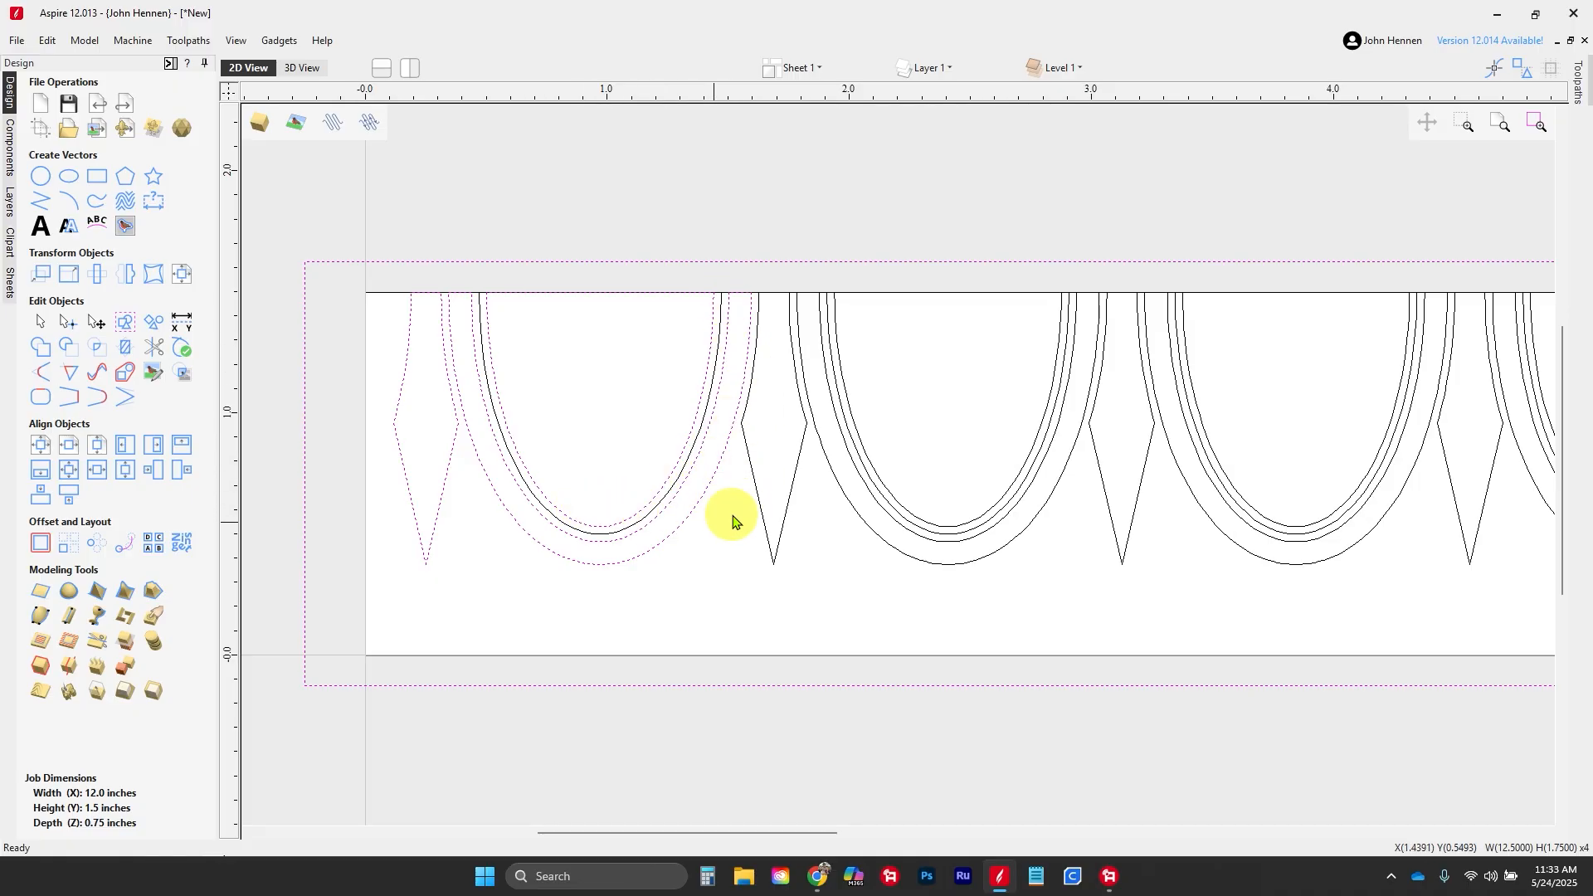
Step: Add the second and third darts, with their neighbouring egg surrounds and innermost egg outlines, to the selection
left_click(835, 524, "shift")
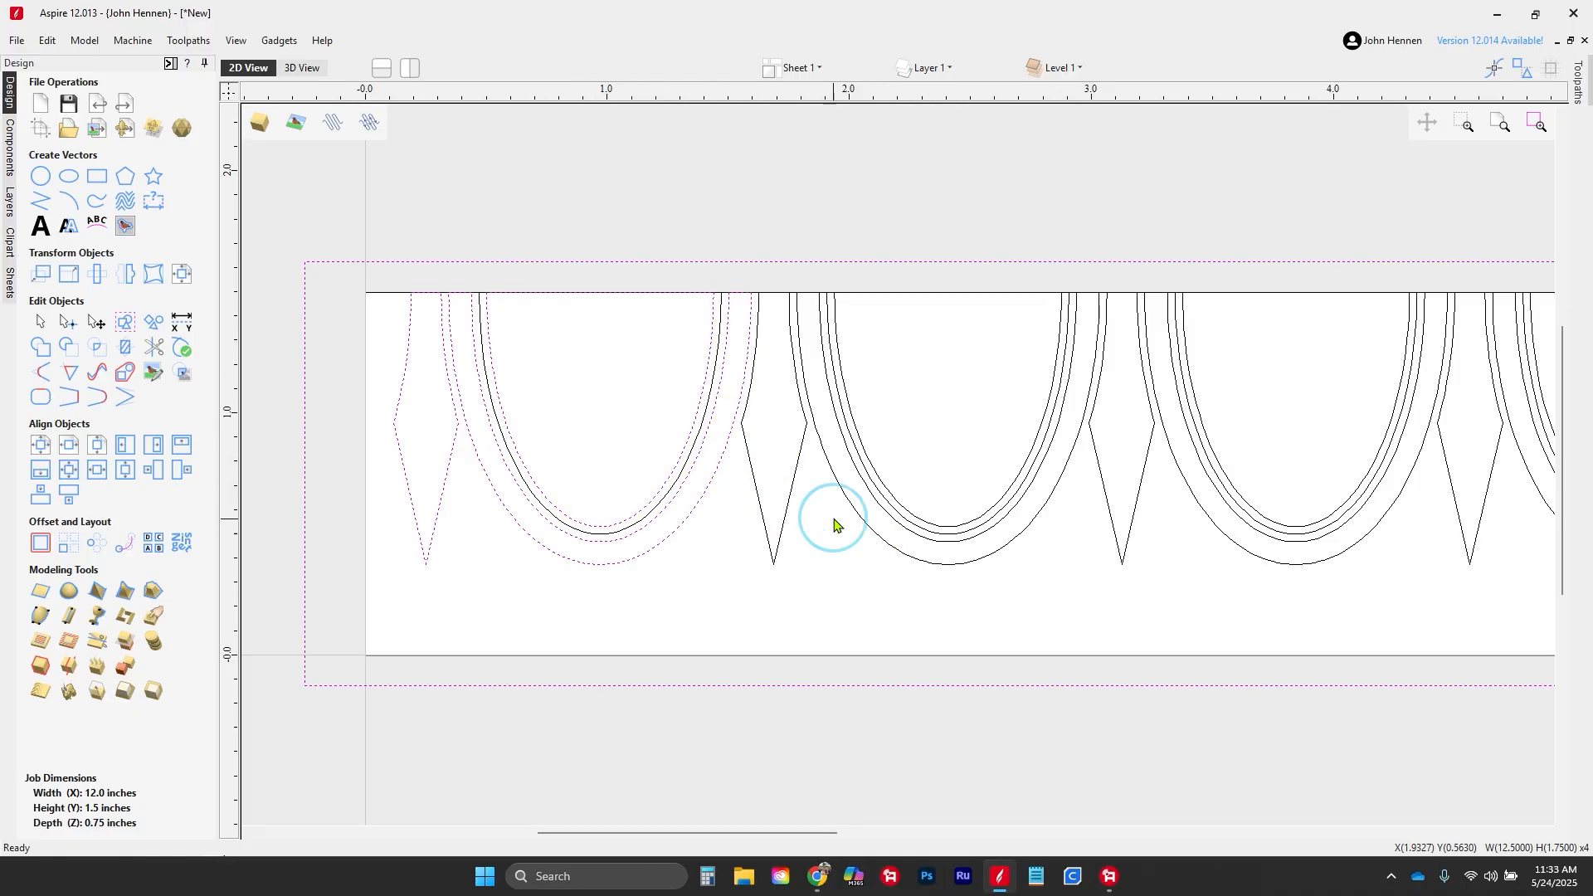
left_click_drag(847, 494, 778, 442, "shift")
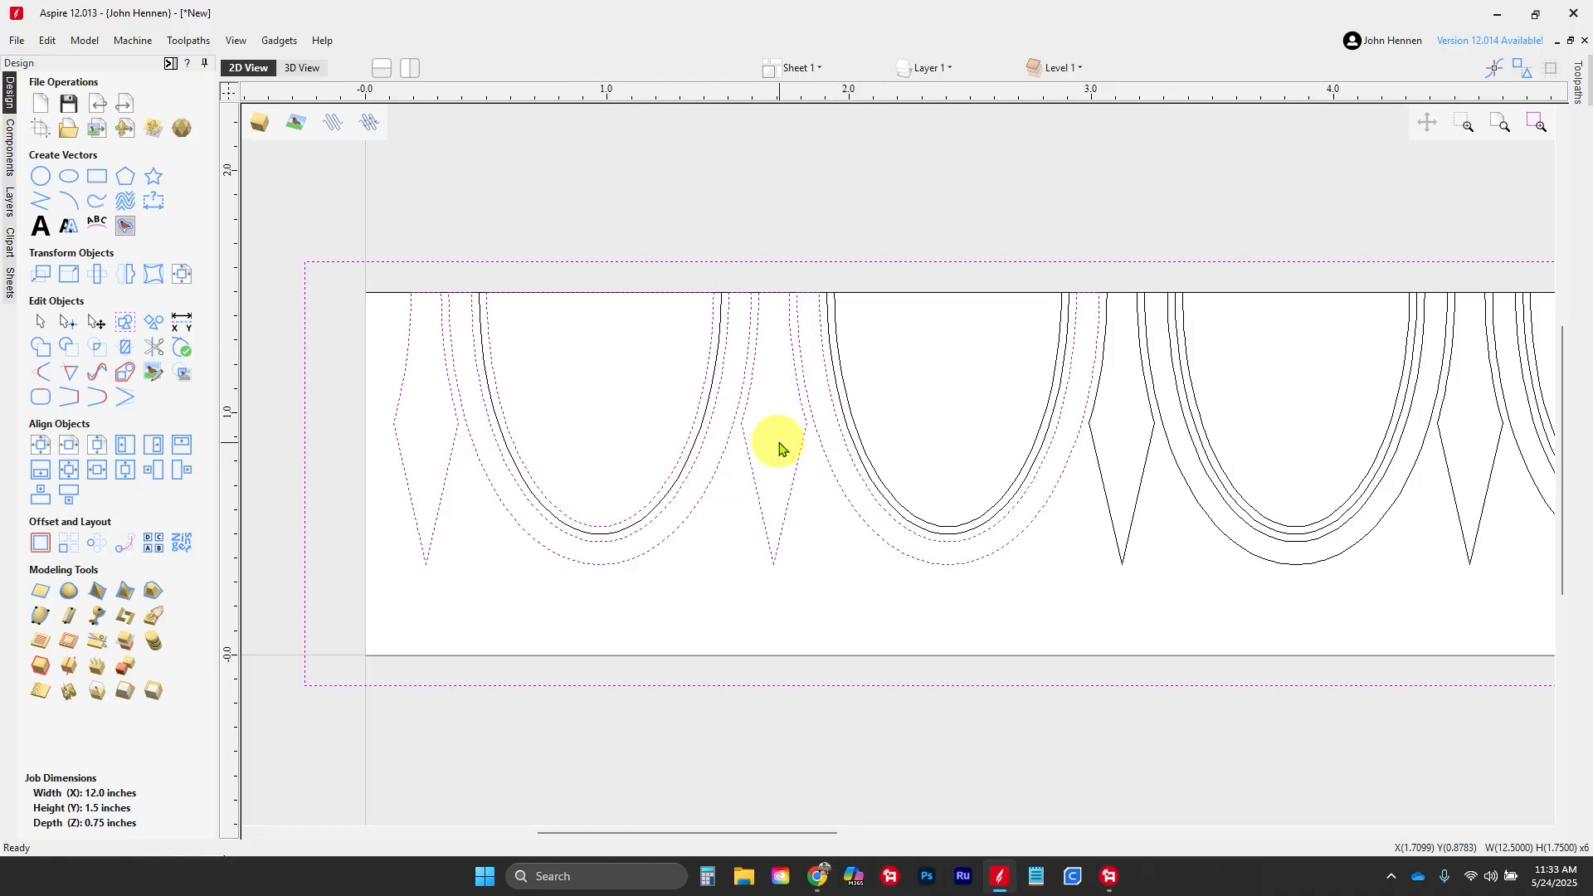
left_click(874, 464, "shift")
left_click_drag(1229, 532, 1118, 502, "shift")
Step: Extend the selection with the fourth, fifth and sixth darts, egg surrounds and innermost egg outlines
scroll(581, 458, "down", 3)
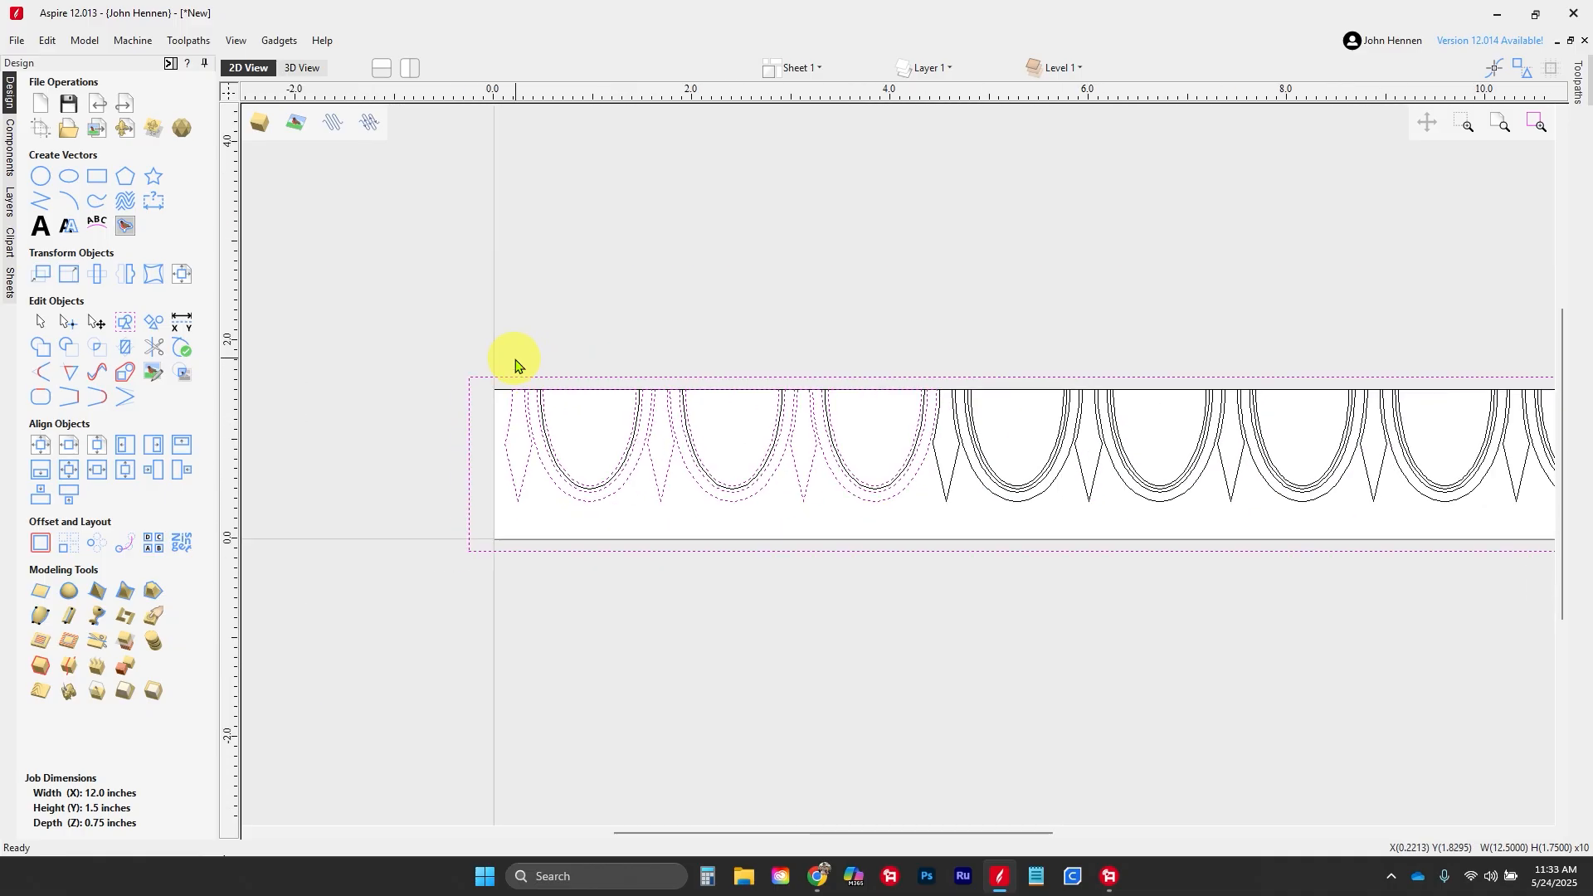
scroll(1262, 484, "up", 3)
left_click_drag(684, 483, 610, 473, "shift")
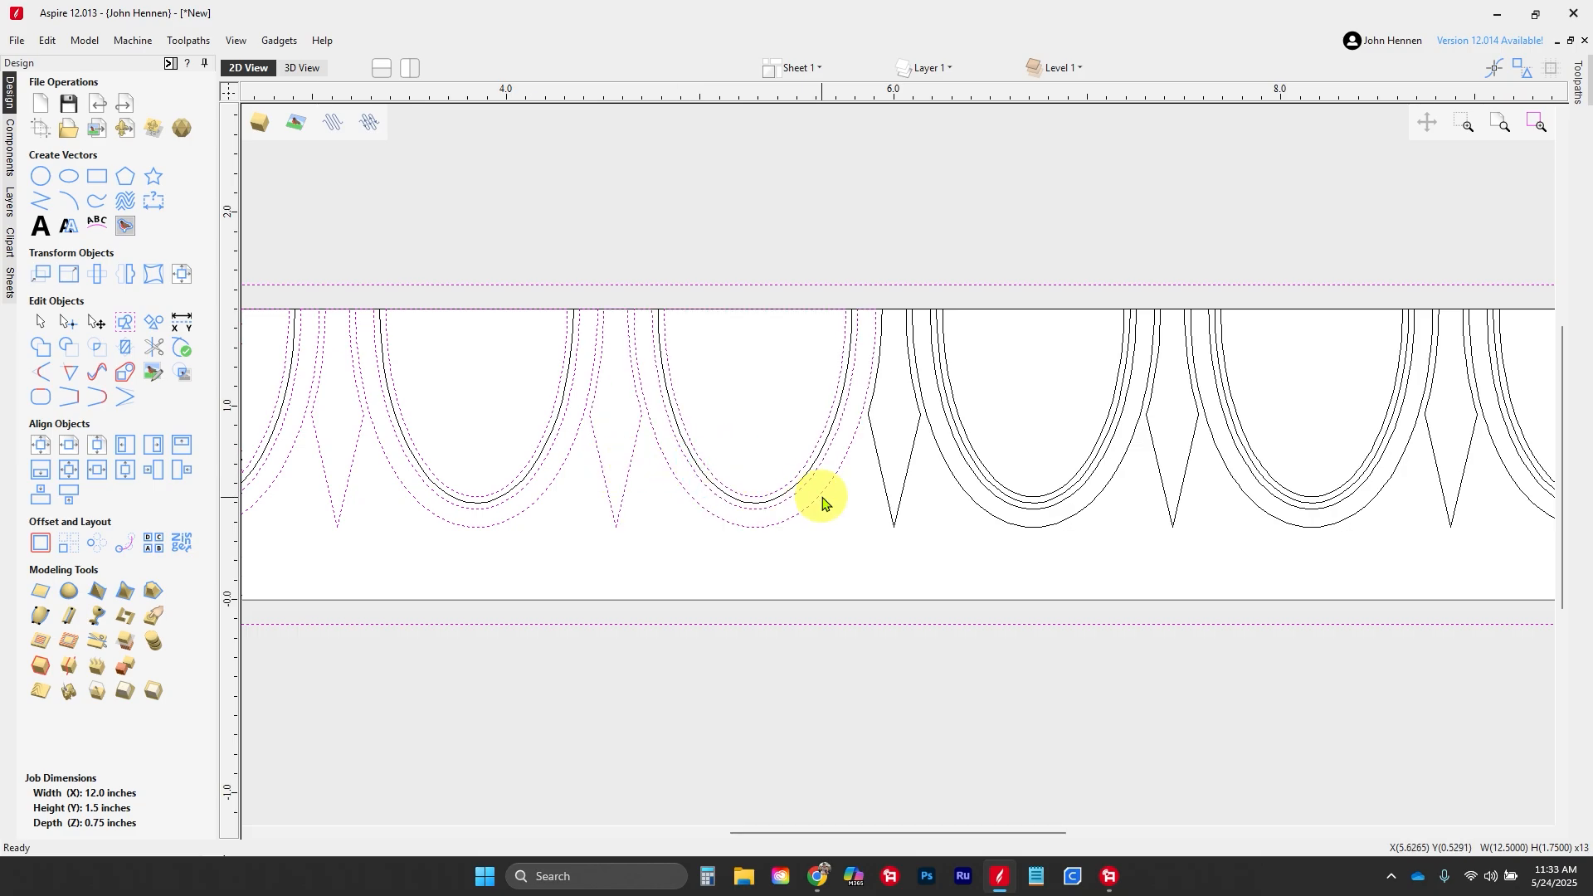
left_click_drag(932, 485, 900, 469, "shift")
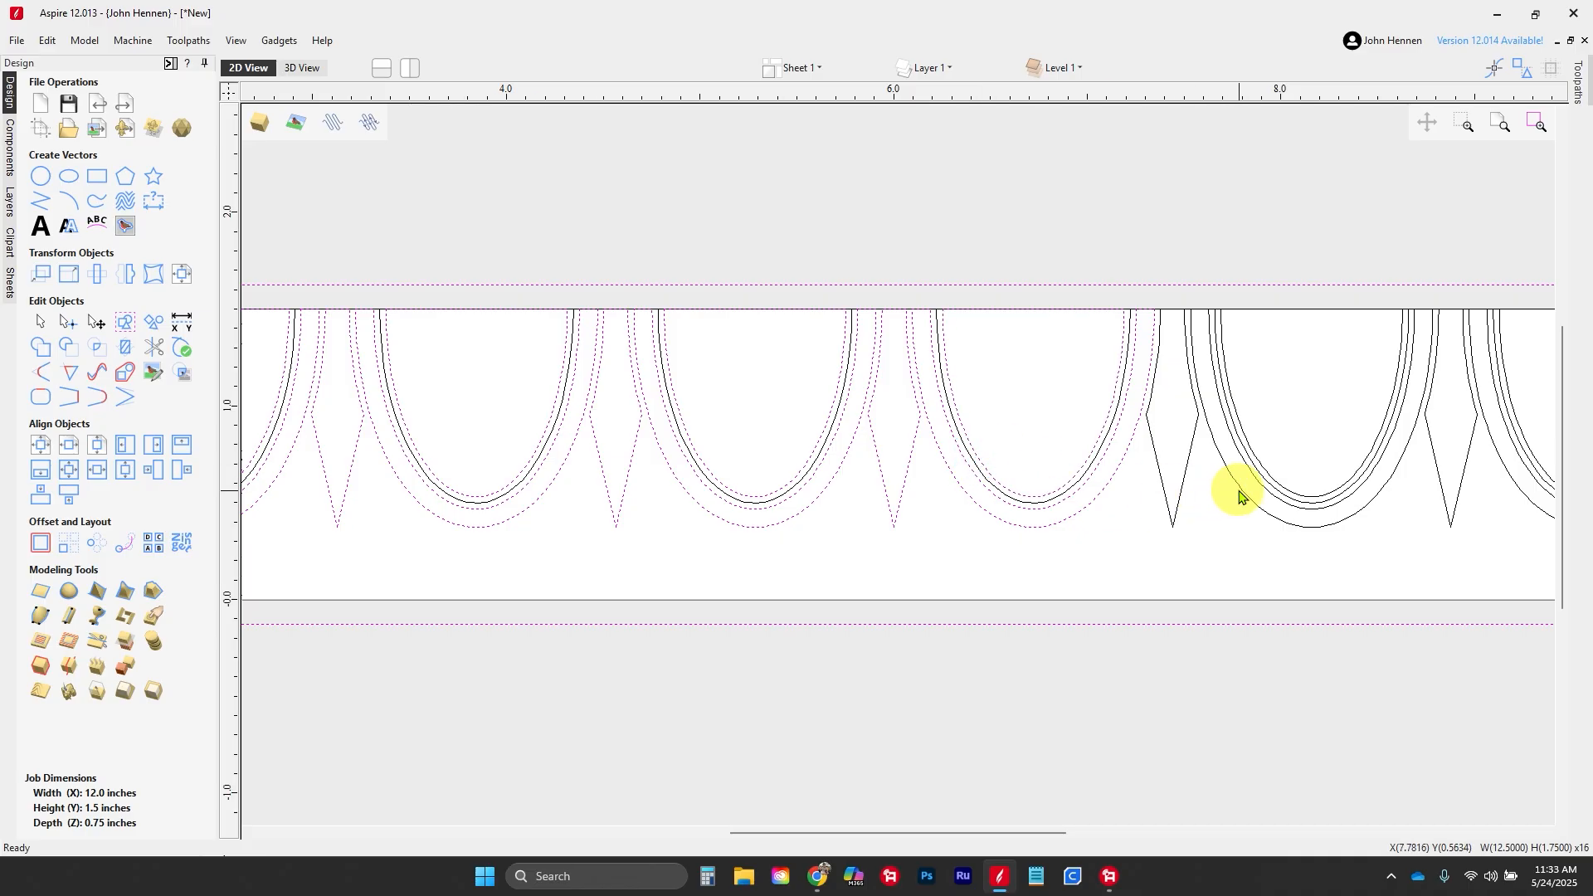
left_click_drag(1242, 489, 1178, 466, "shift")
scroll(628, 460, "down", 3)
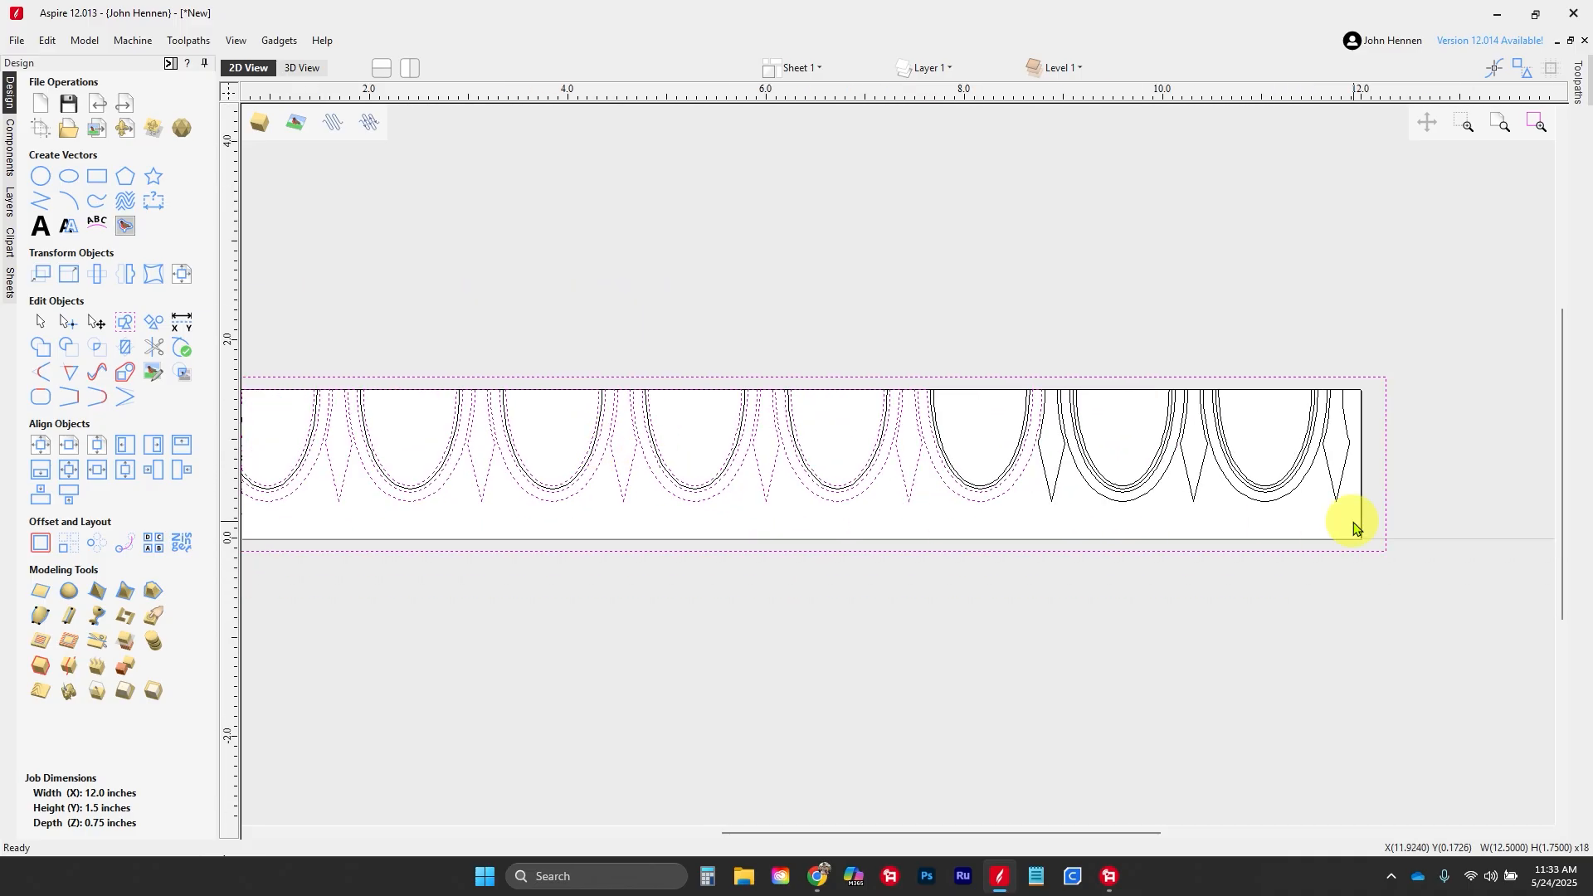
scroll(1351, 516, "up", 3)
scroll(869, 382, "up", 1)
left_click(608, 431, "shift")
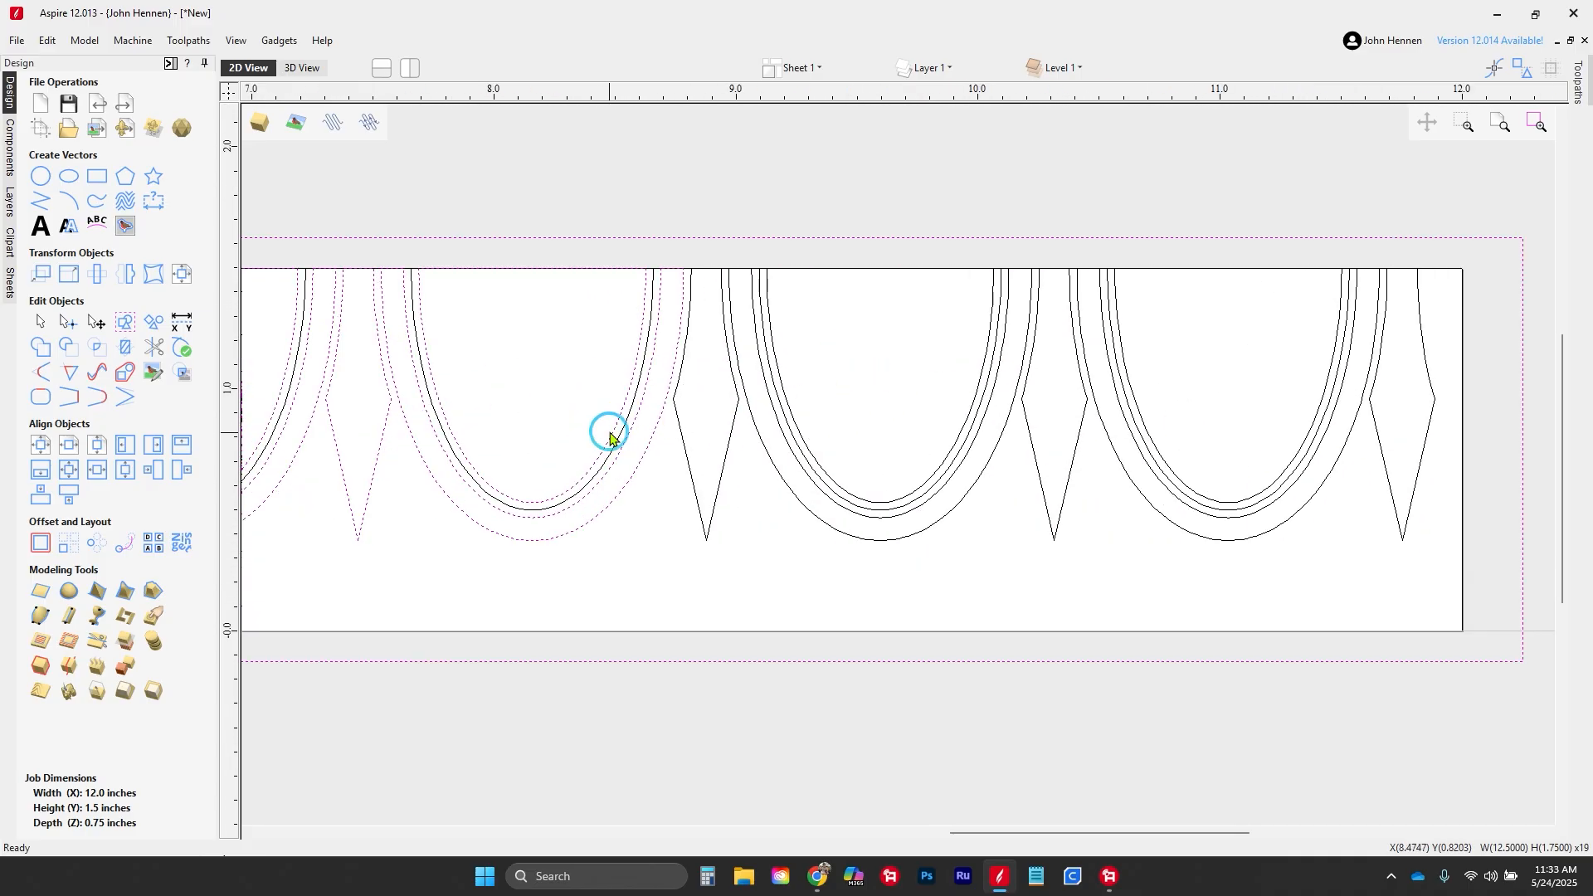
Step: Complete the selection with the seventh and eighth darts, their egg surrounds and innermost egg outlines, and the final dart
left_click_drag(793, 489, 687, 462, "shift")
left_click(803, 444, "shift")
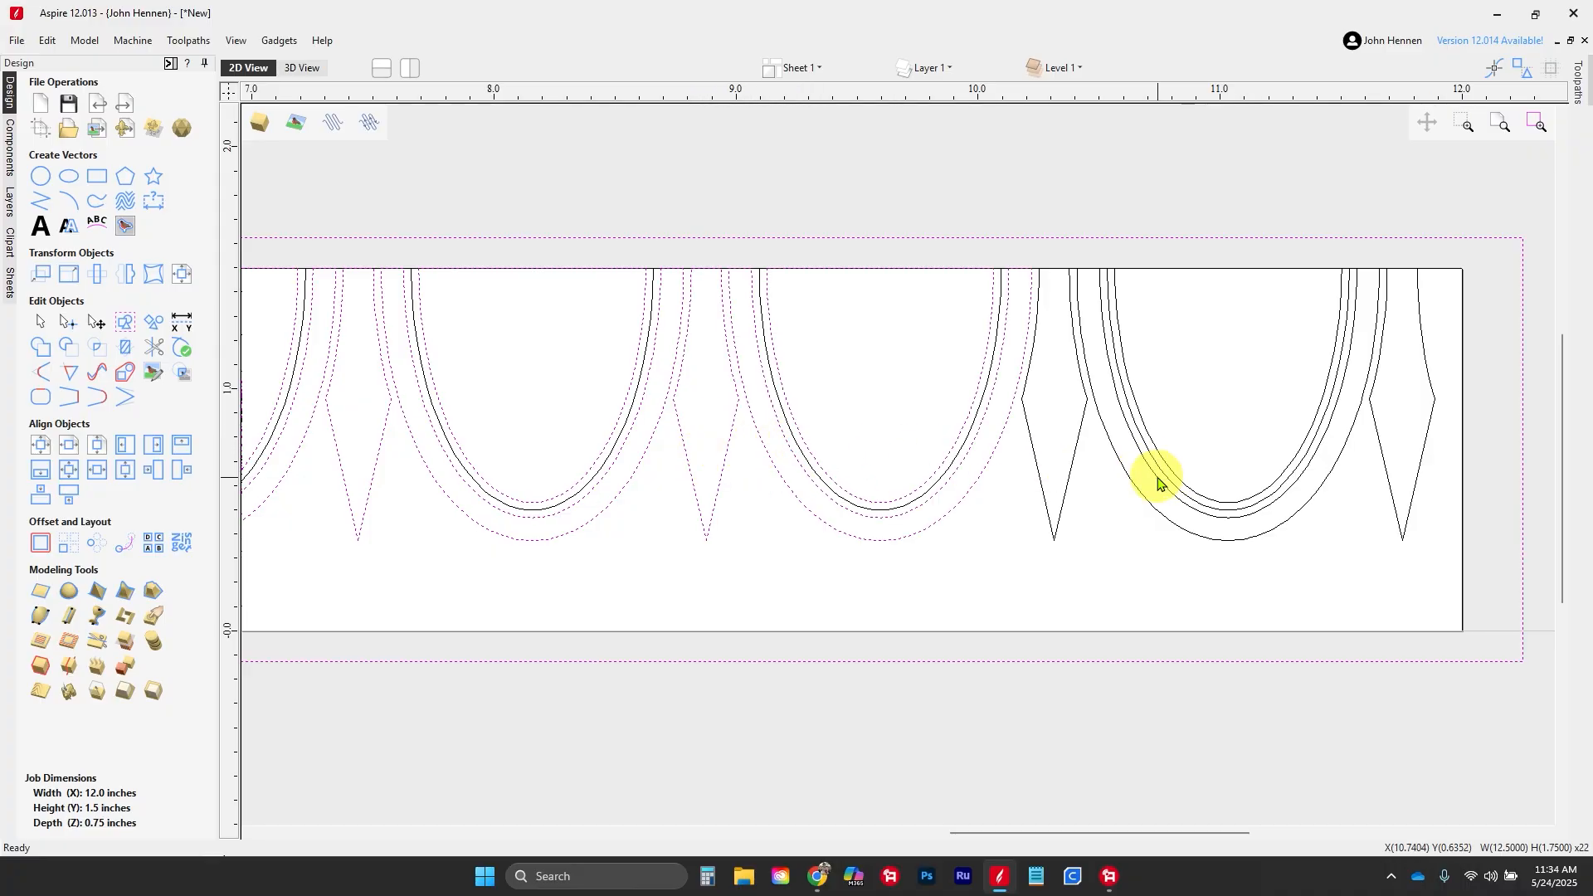
left_click_drag(1139, 482, 1037, 463, "shift")
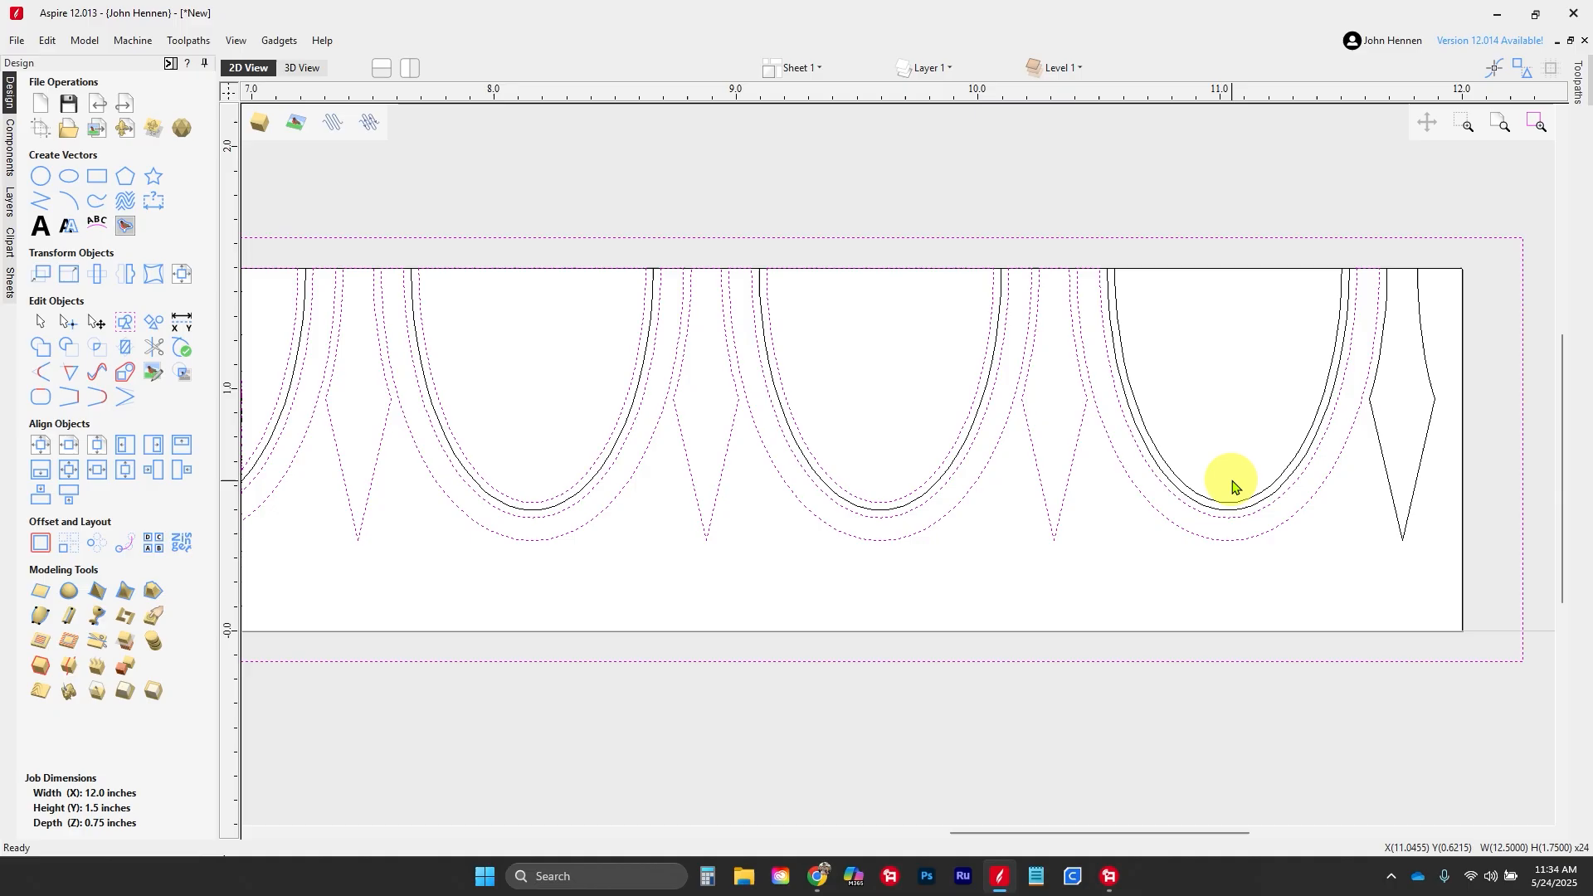
left_click(1246, 502, "shift")
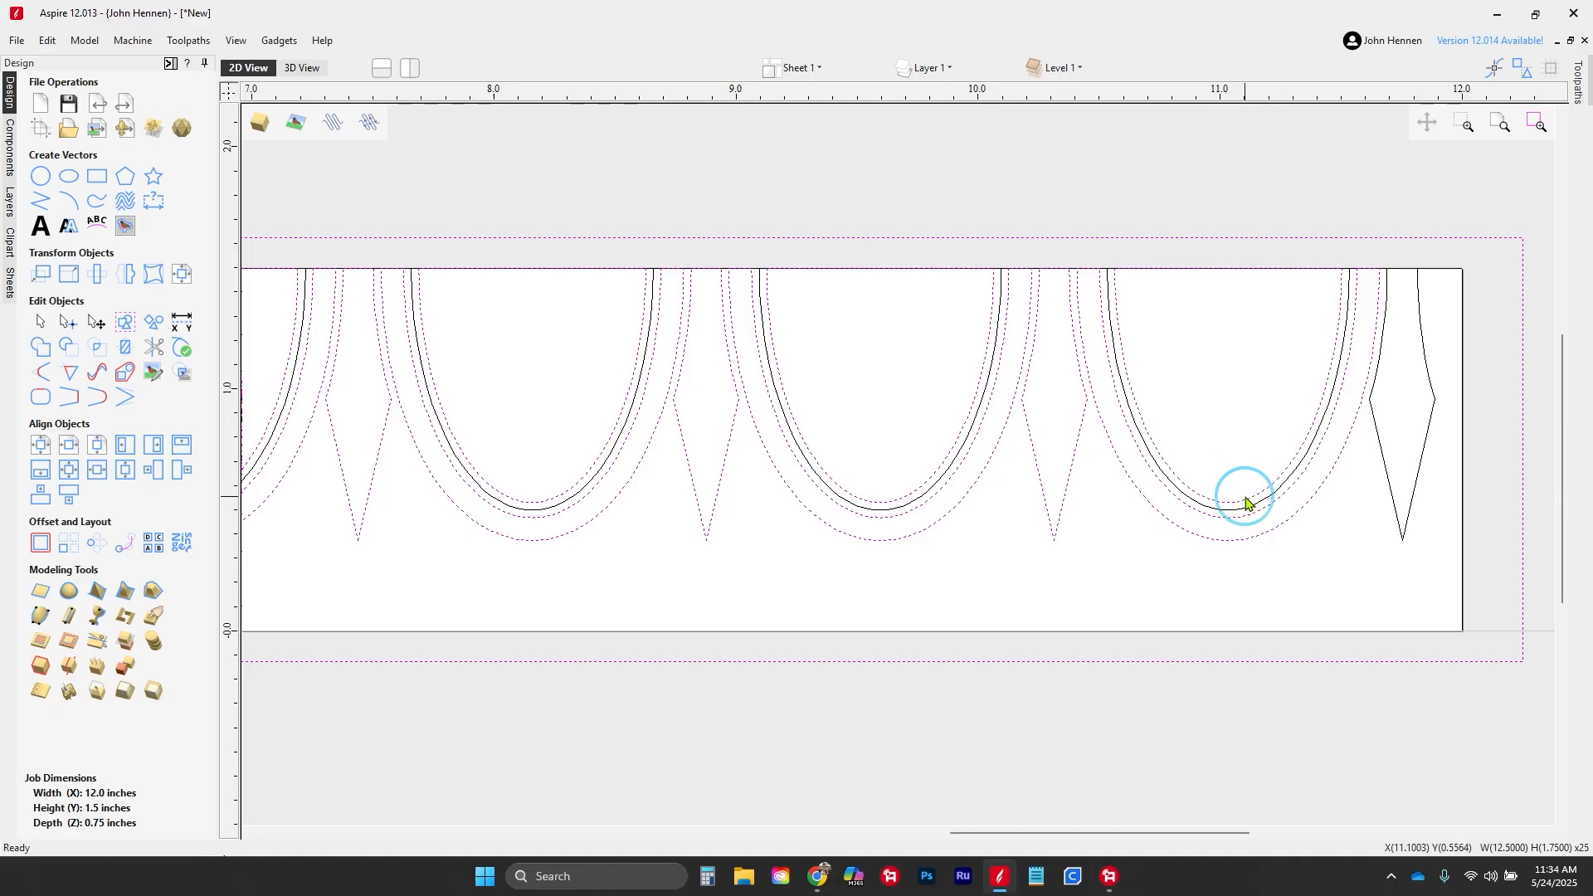
left_click(1384, 471, "shift")
scroll(1276, 442, "down", 2)
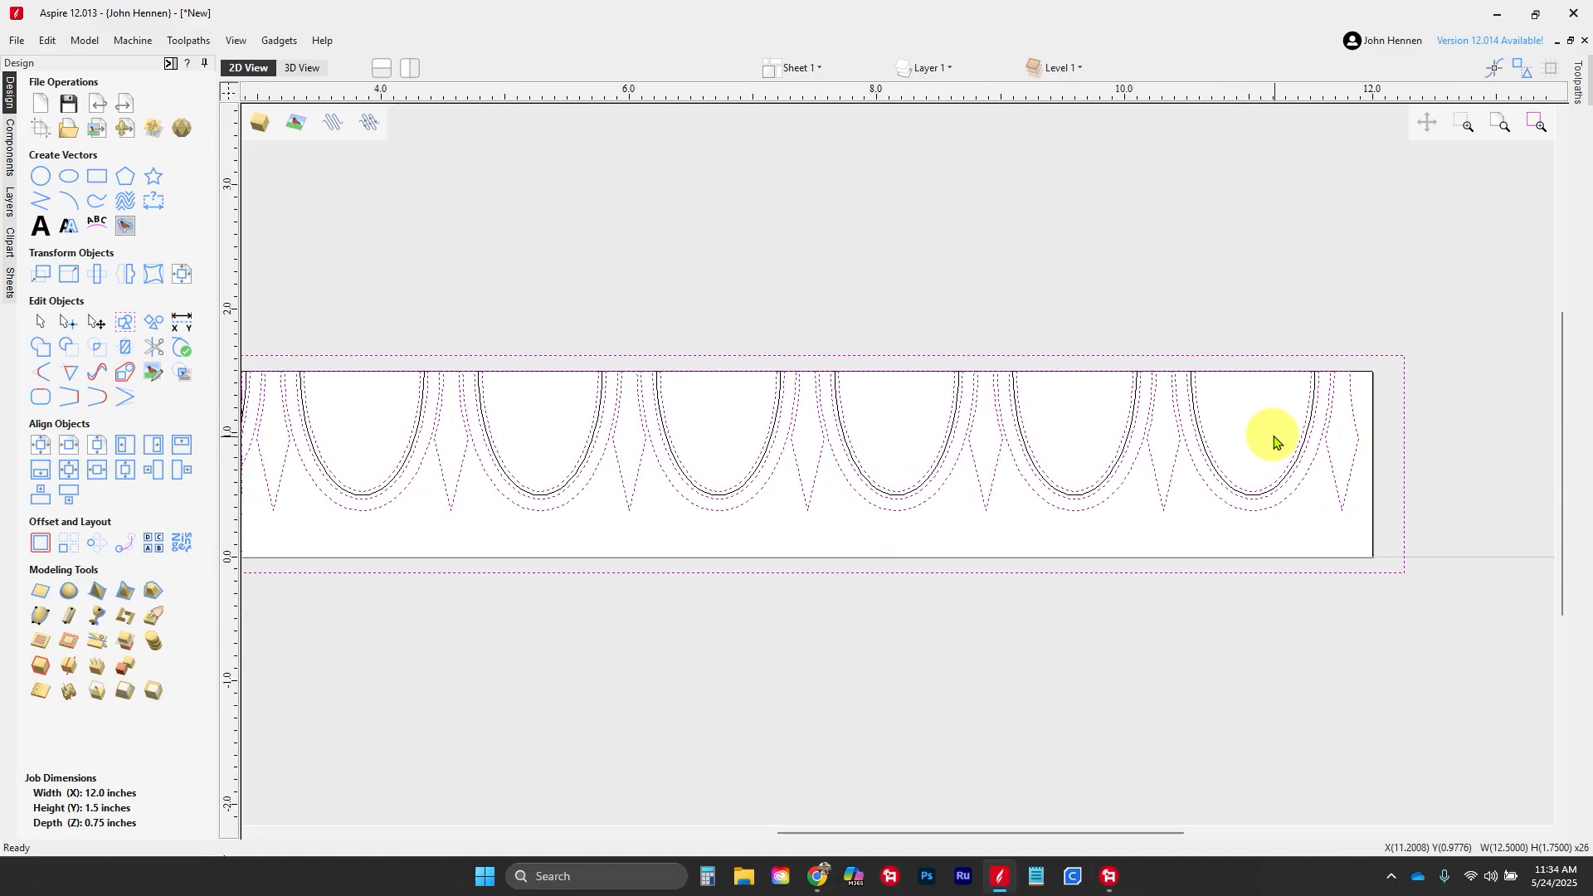
Step: Calculate a 0.125 inch deep pocket toolpath from the selection, removing the duplicate 1/4" Down Spiral End Mill from its tool list
left_click(170, 64)
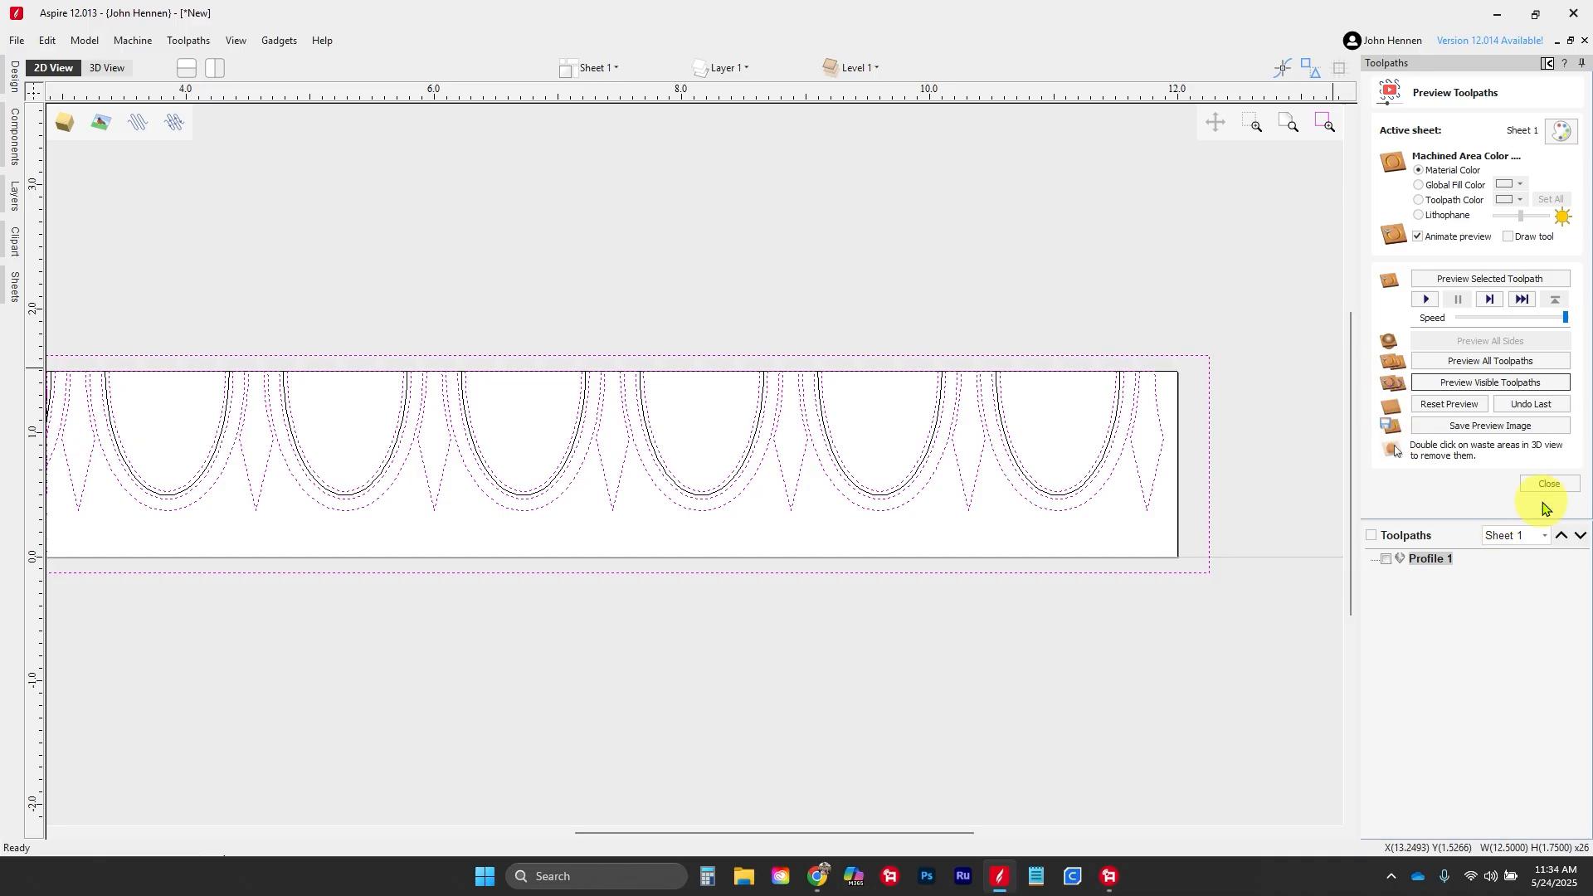
left_click(1549, 489)
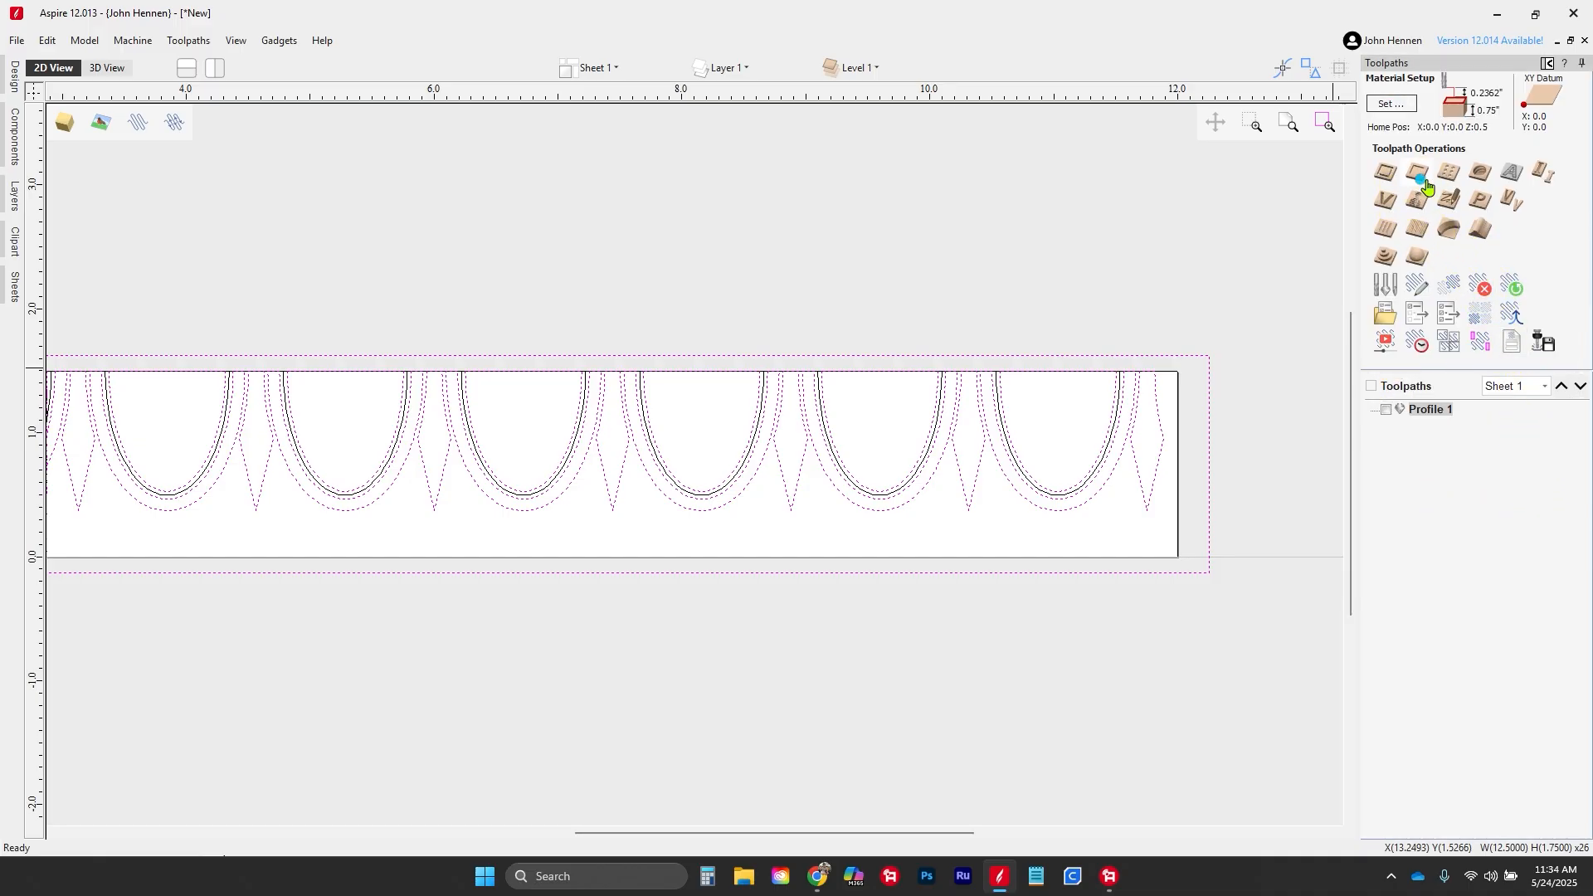
left_click(1415, 170)
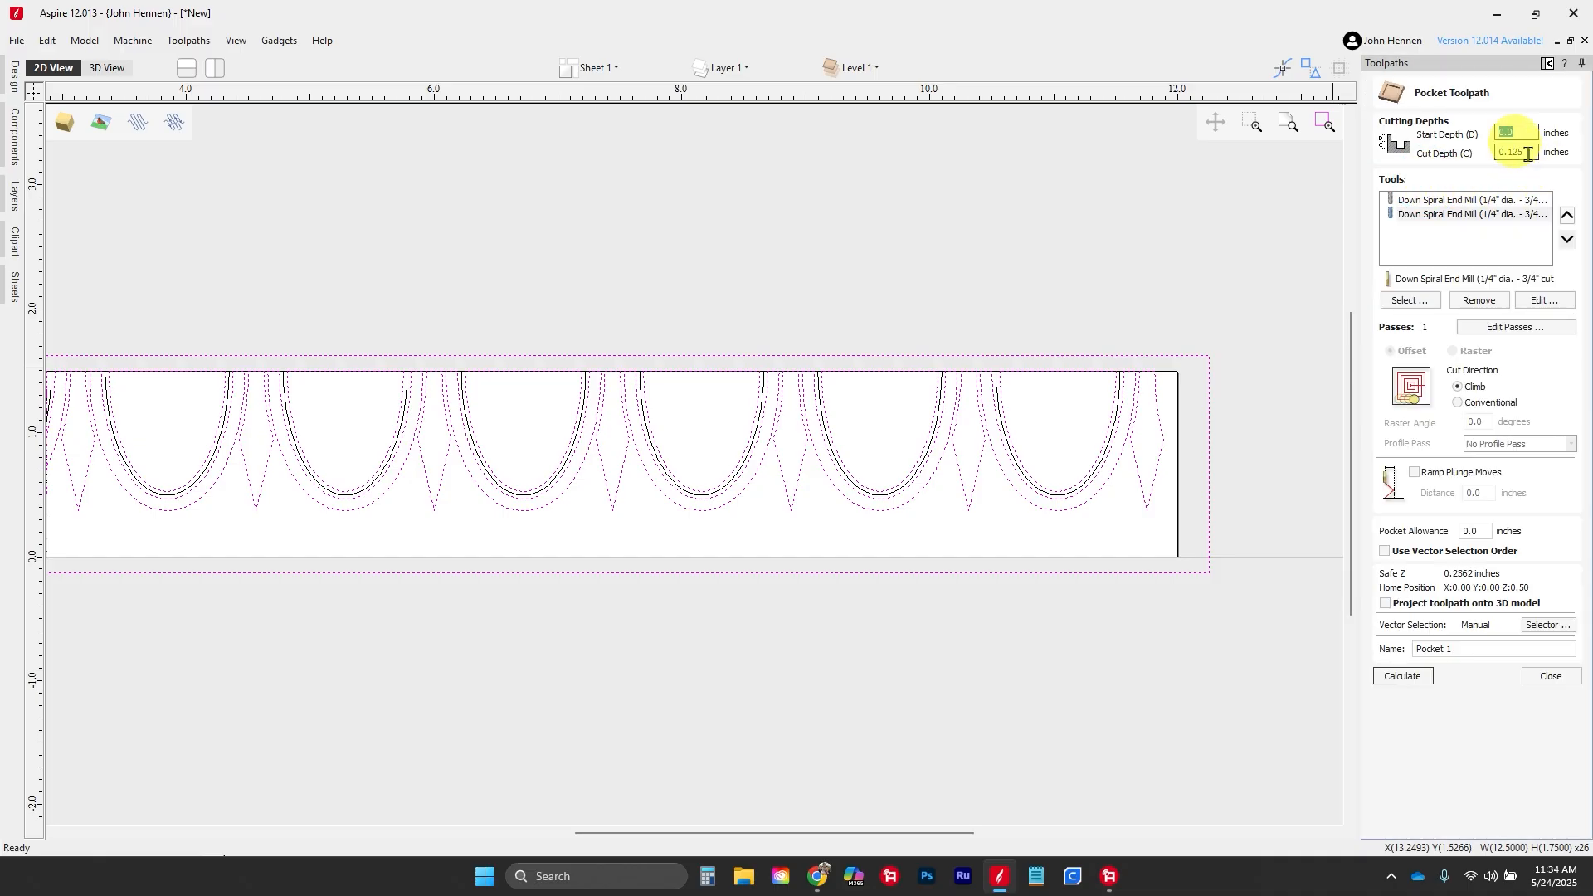
left_click(1494, 215)
left_click(1476, 305)
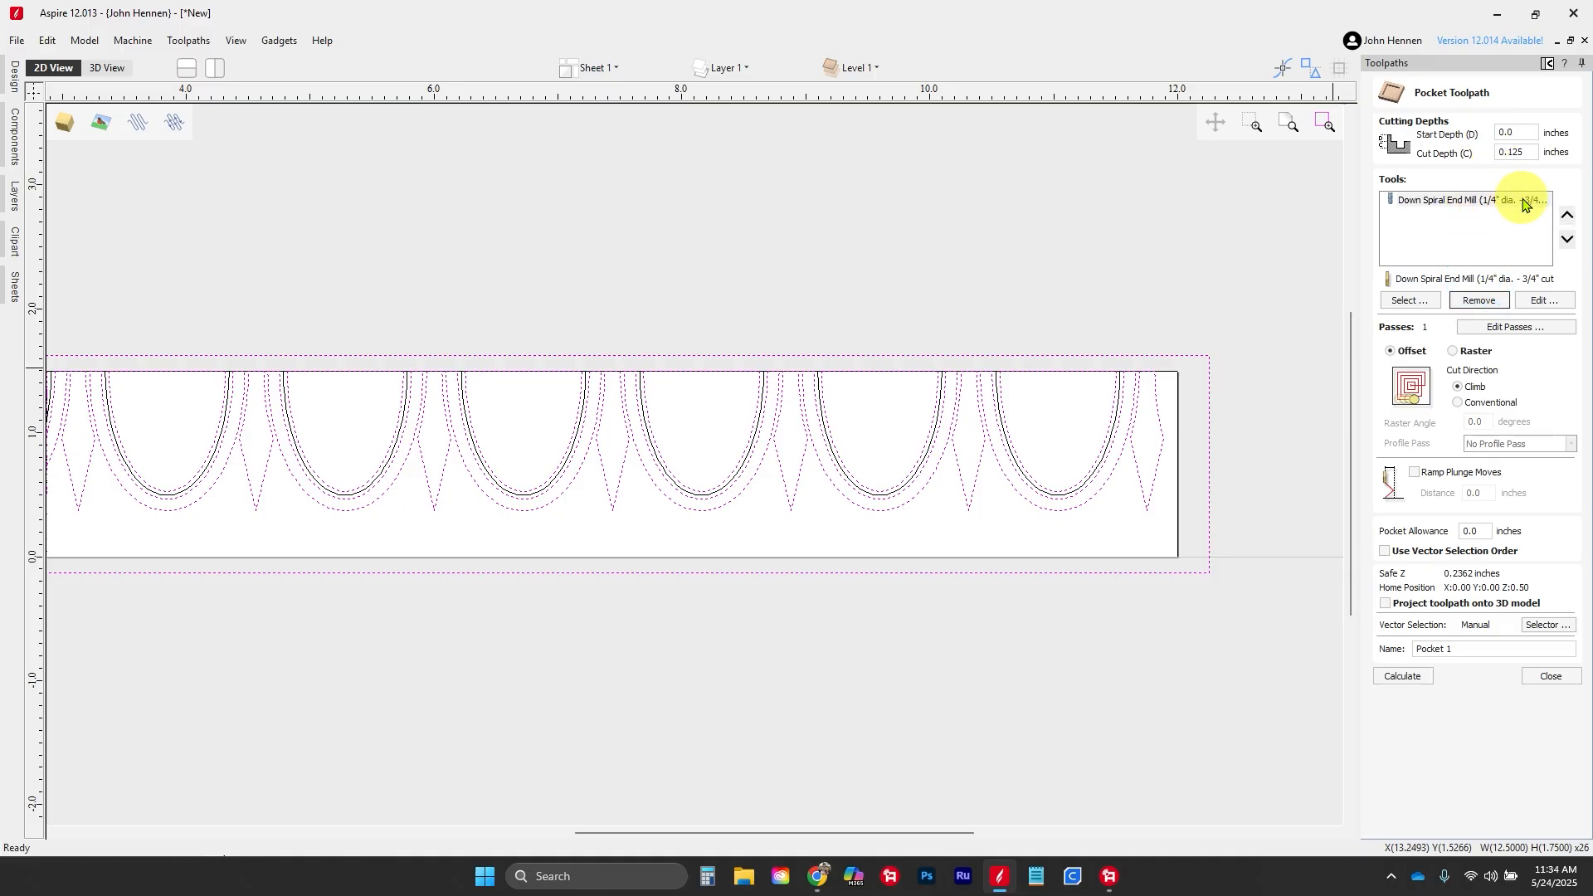
left_click(1402, 677)
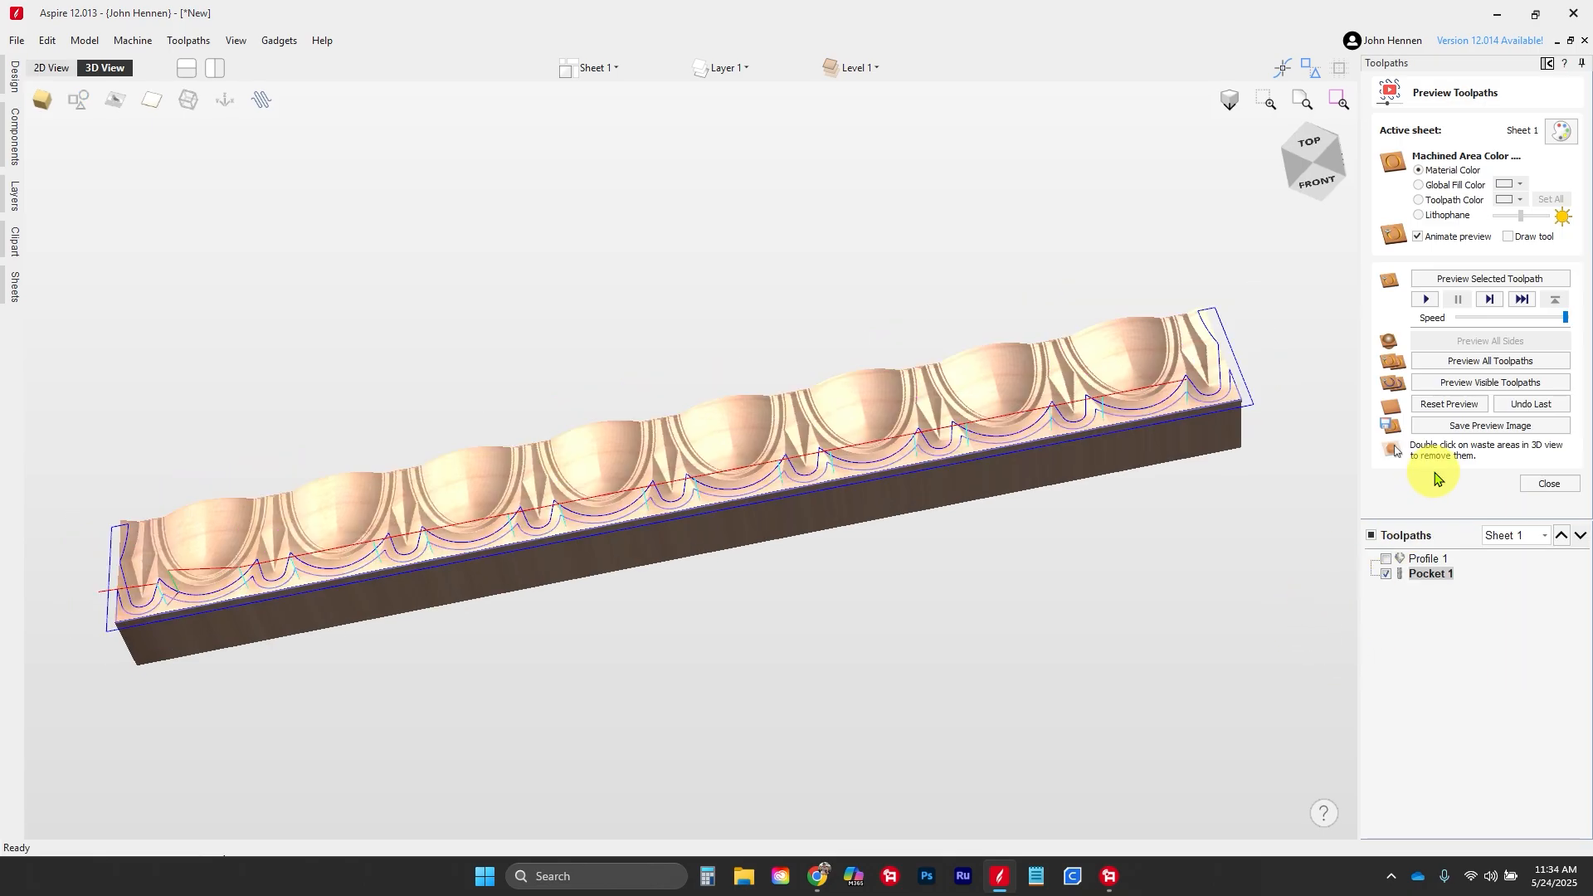
Step: Preview the visible pocket toolpath in 3D and examine the cleared background between the darts and eggs
left_click_drag(809, 431, 647, 529)
left_click_drag(914, 381, 898, 413)
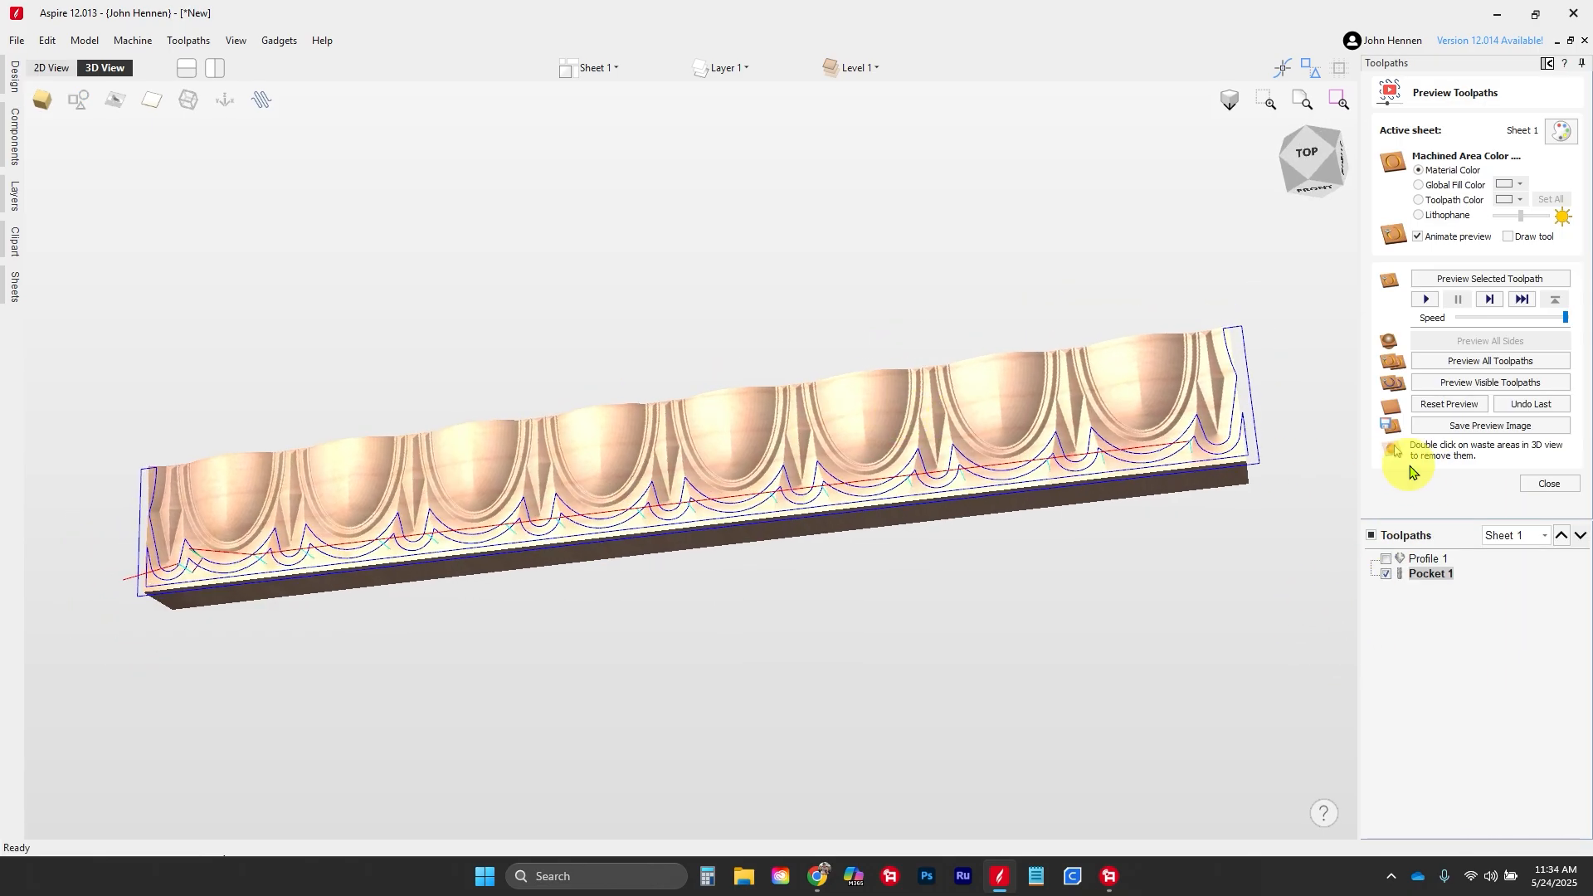
left_click(1490, 382)
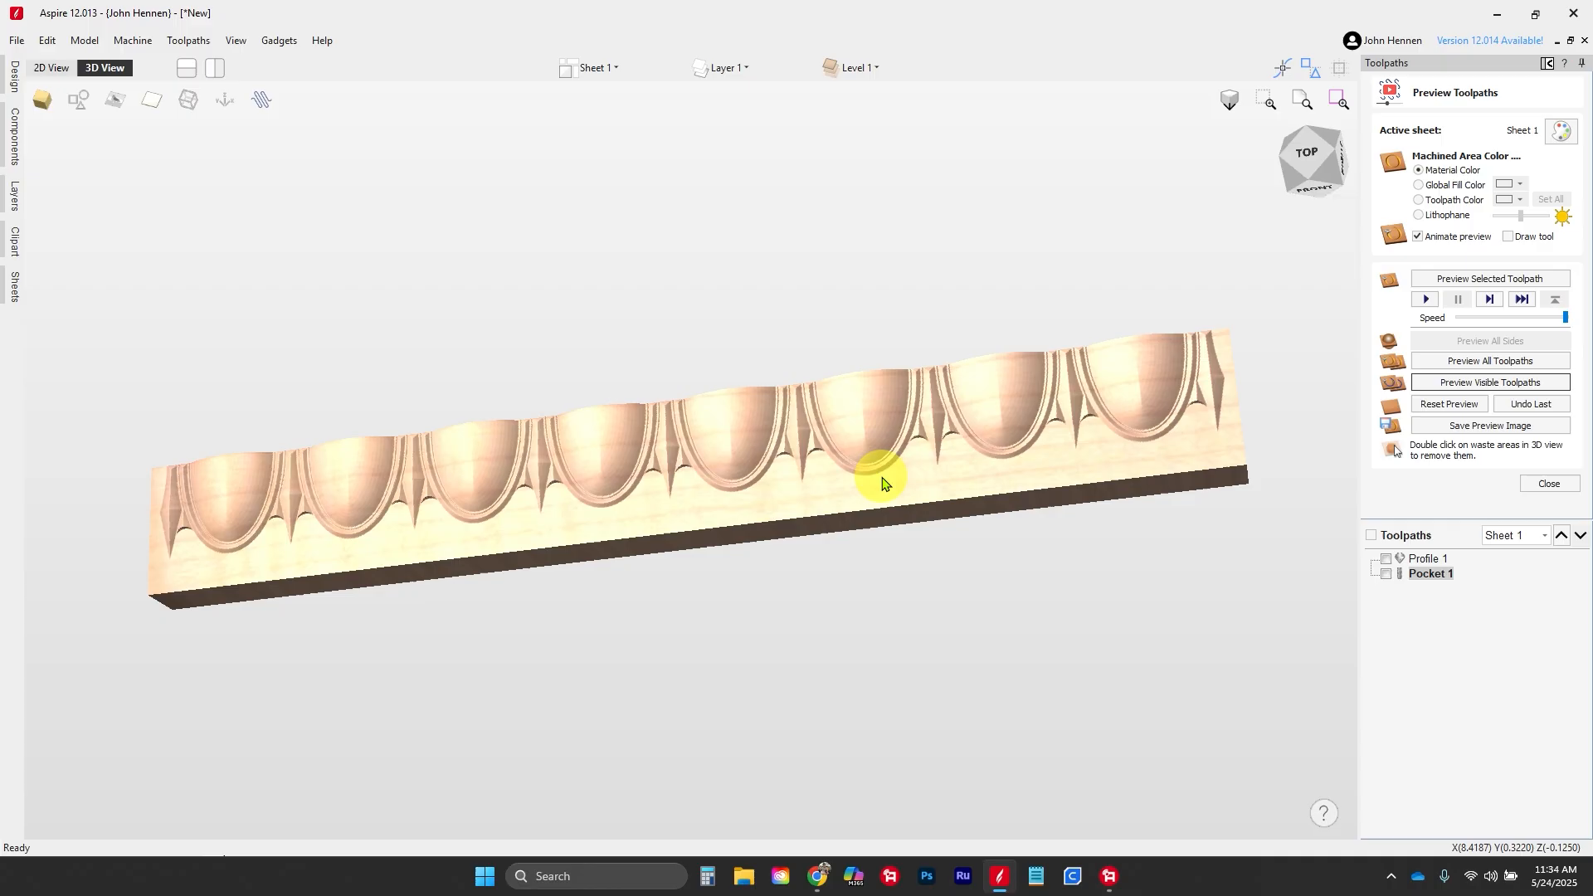
left_click_drag(882, 482, 679, 520)
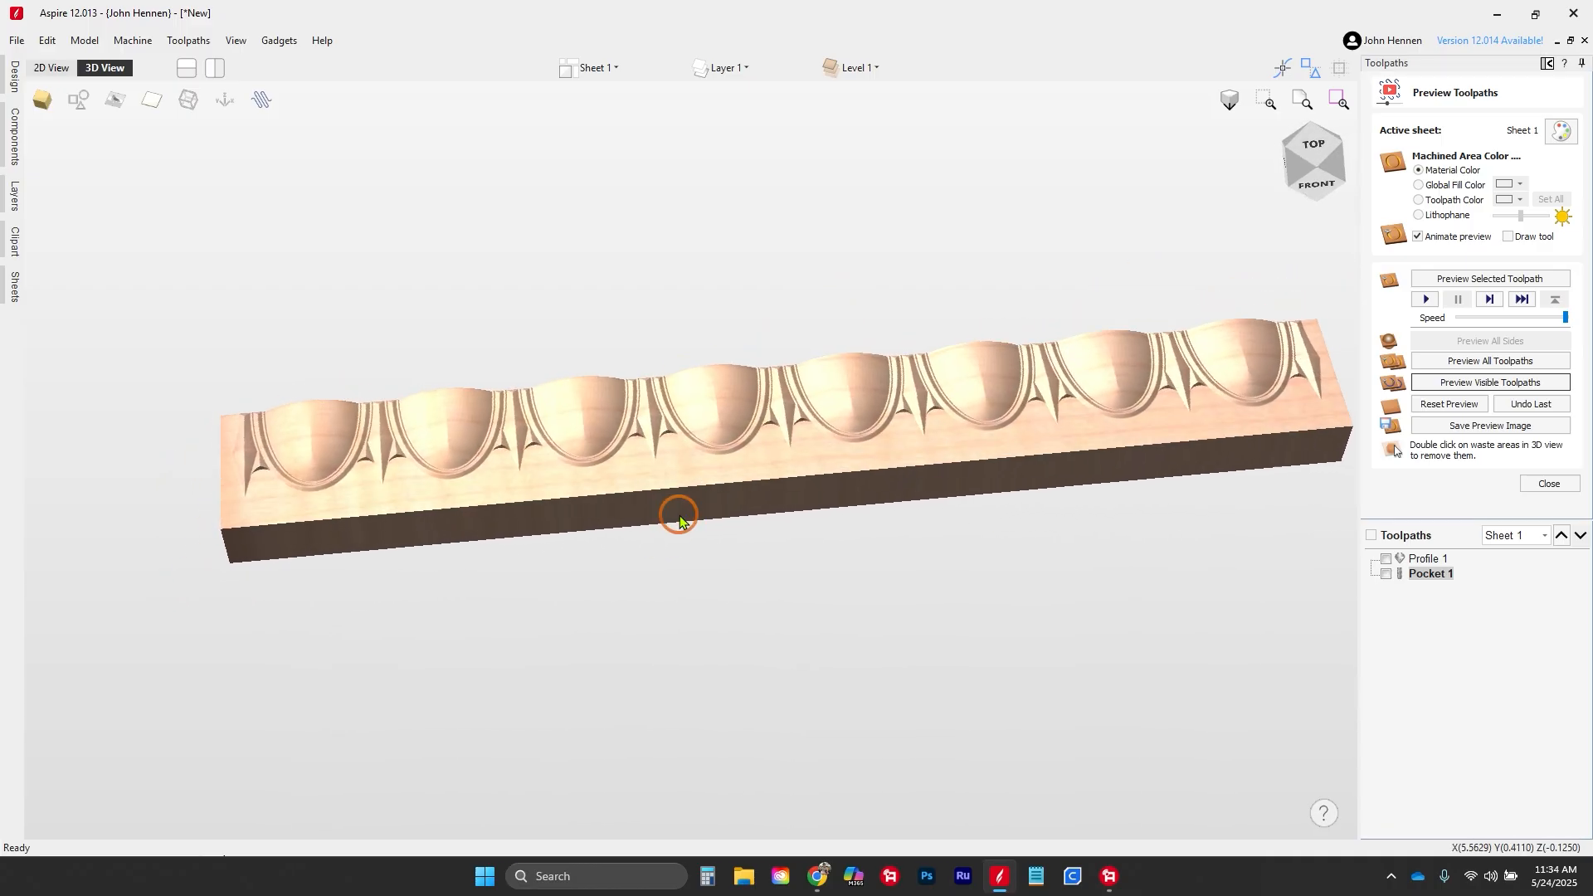
scroll(780, 425, "up", 5)
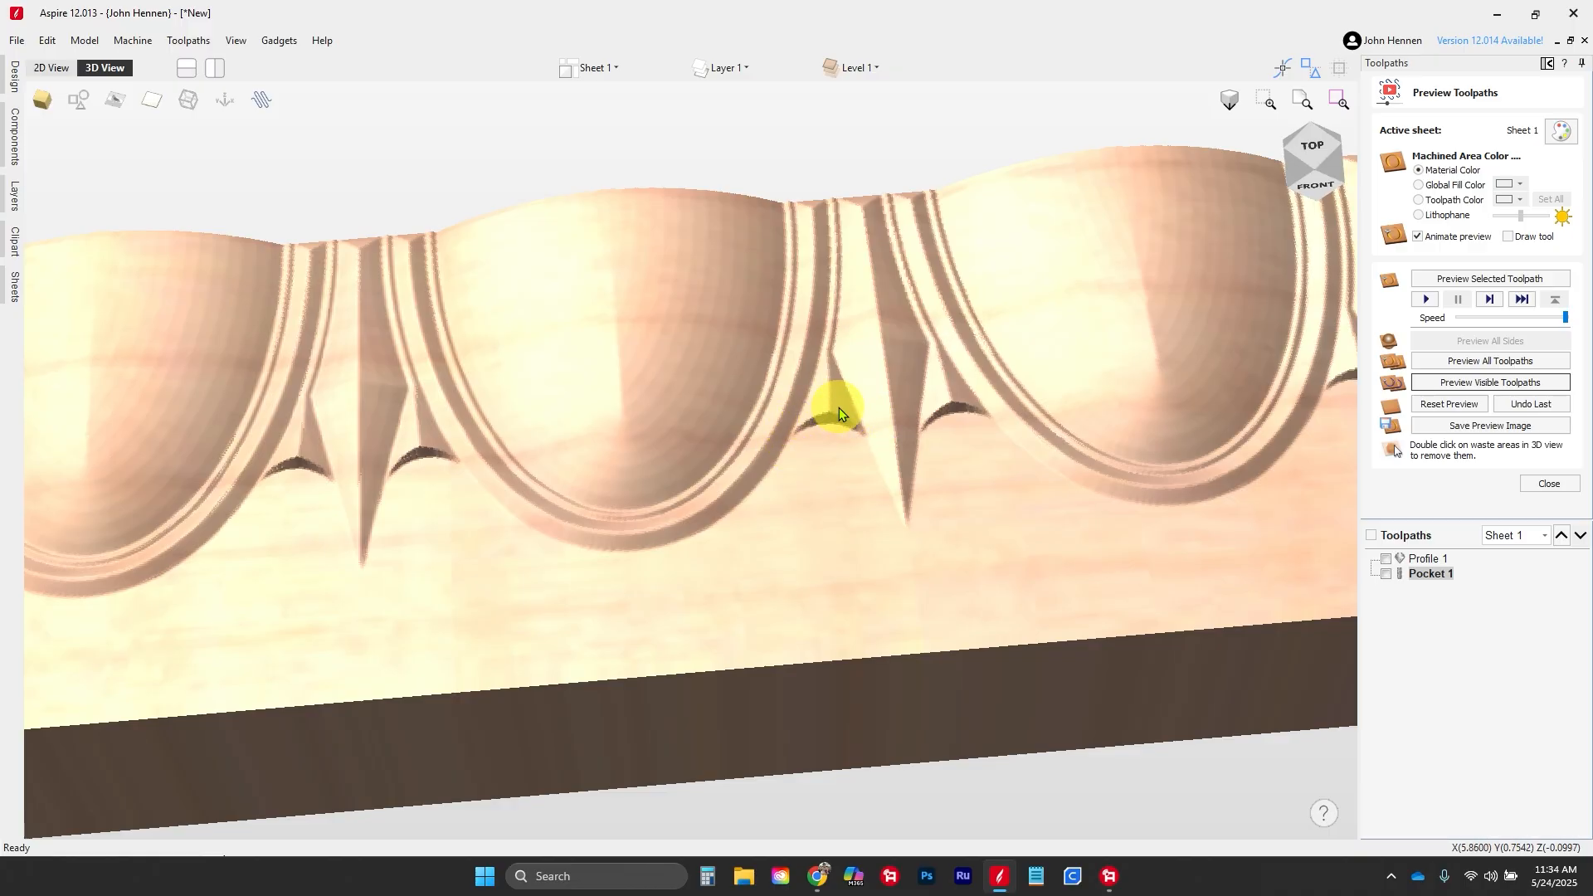
Step: Add the 1/8" Down Spiral End Mill to Pocket 1, order it above the 1/4" tool, and recalculate
double_click(1424, 580)
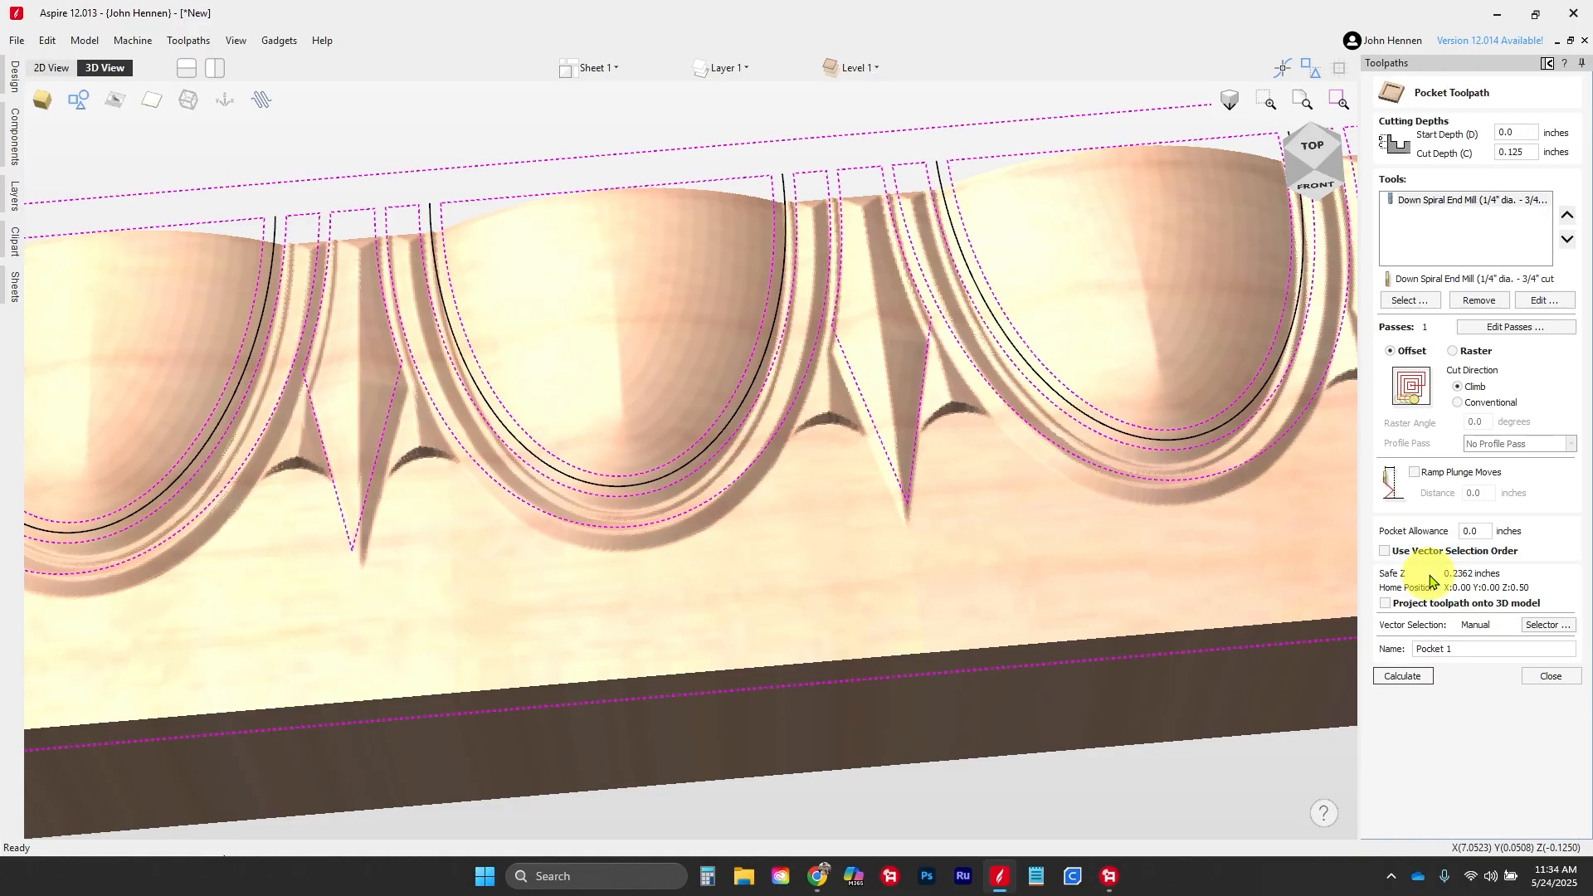
left_click(1410, 300)
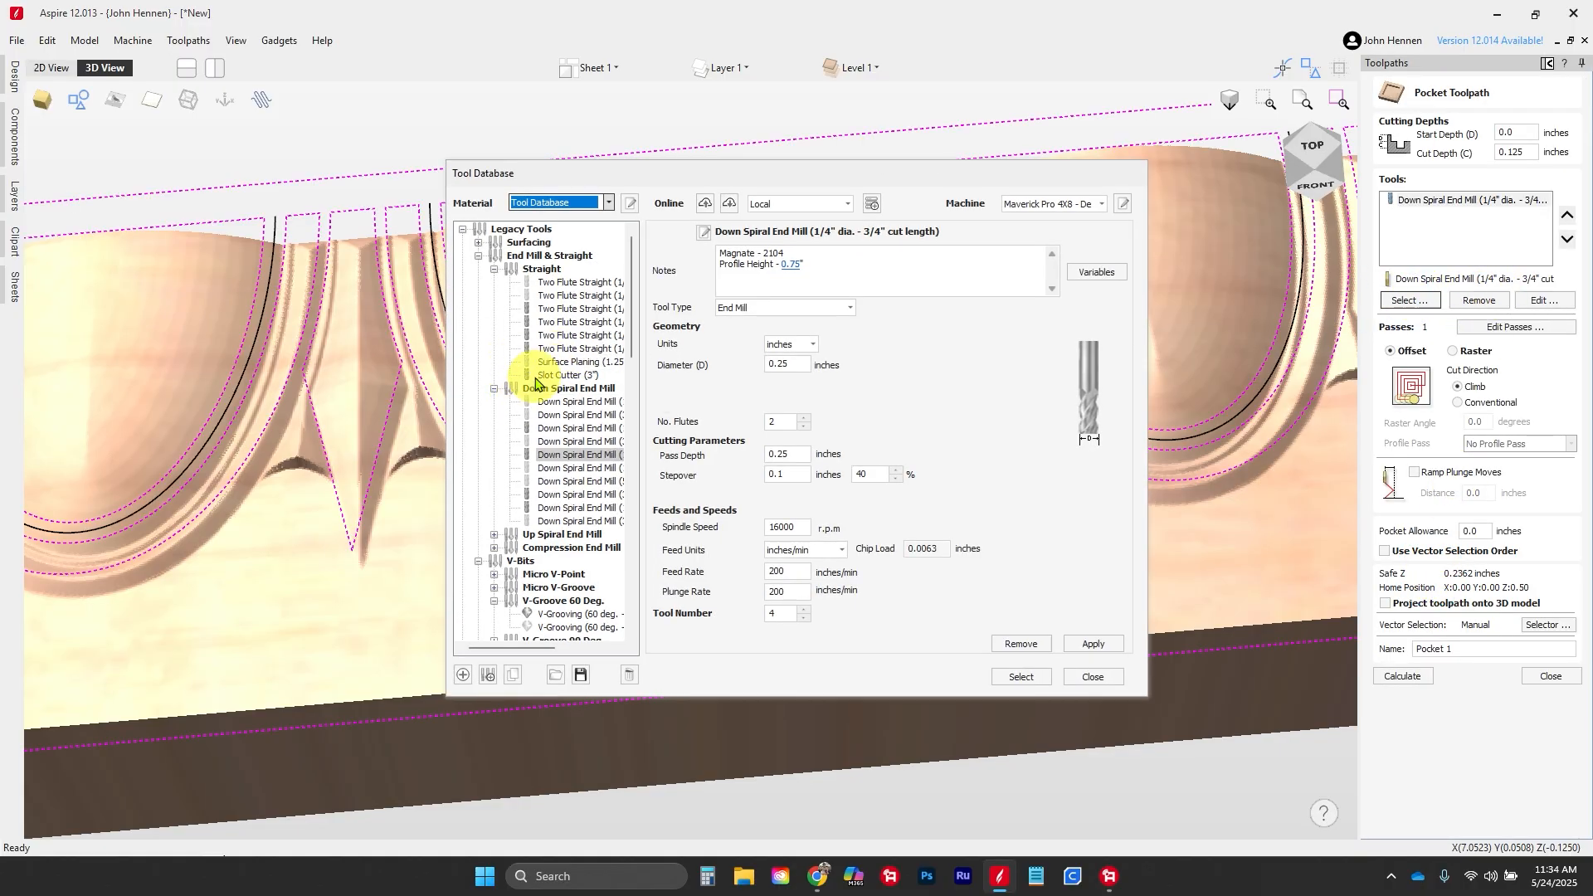
left_click(554, 428)
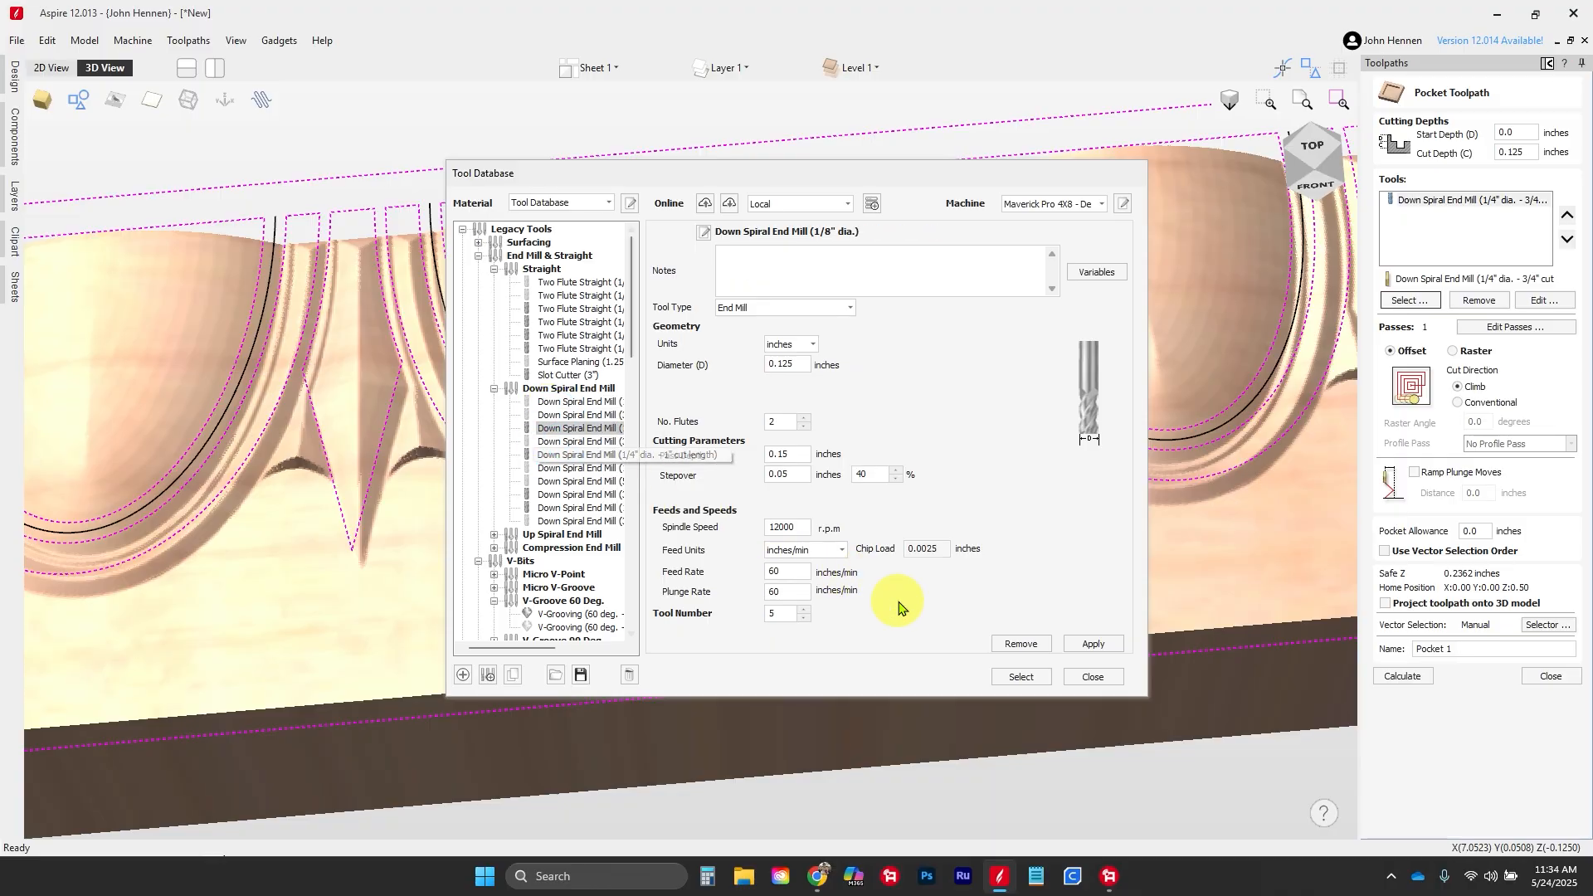
left_click(1042, 675)
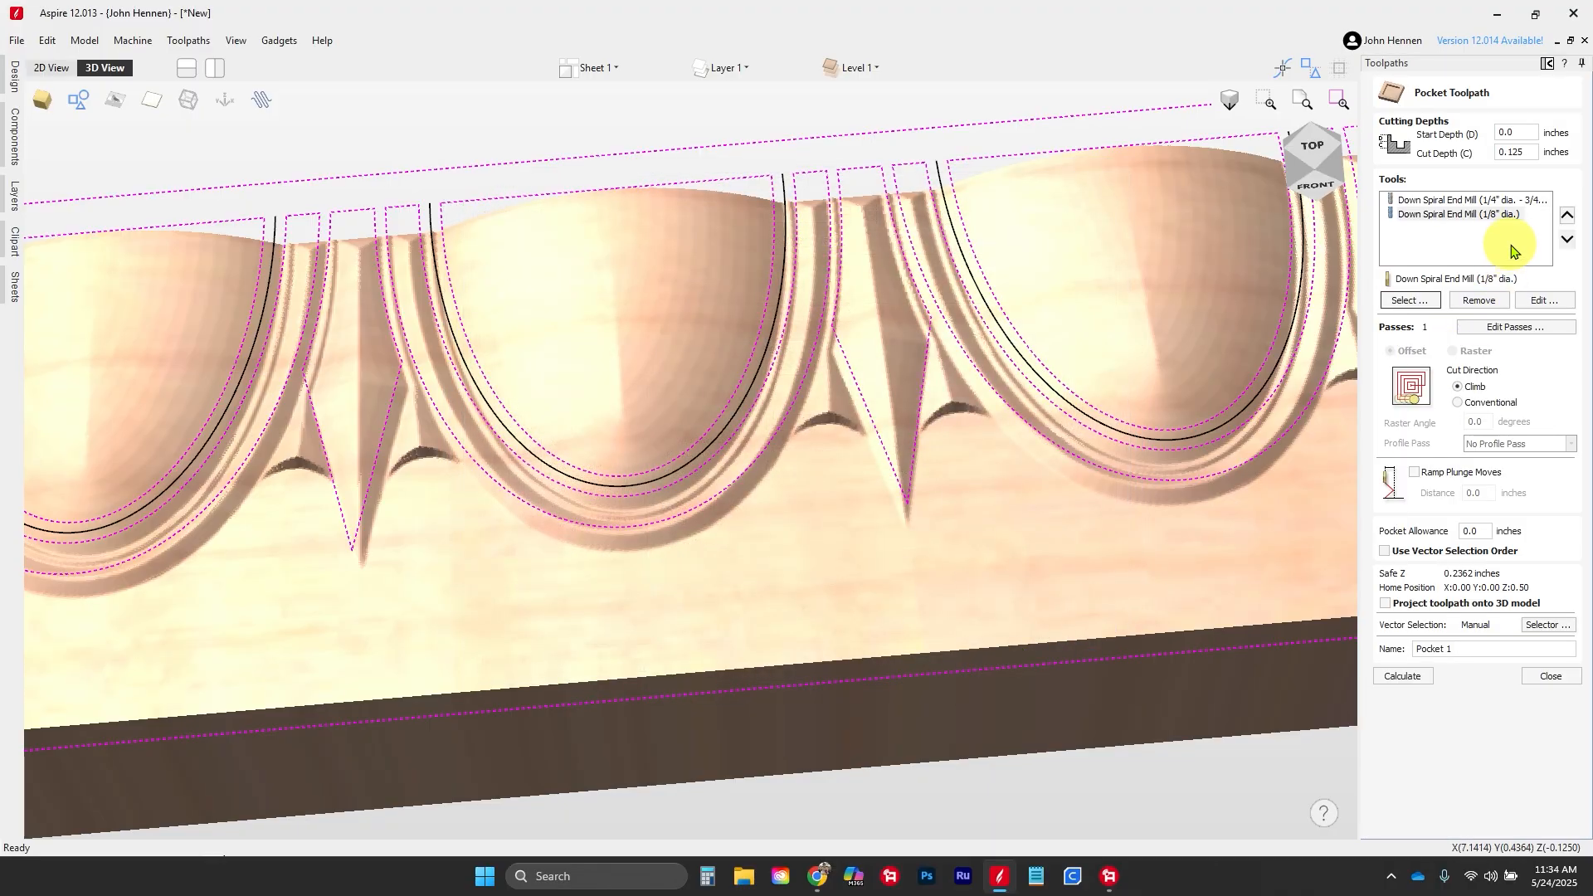
left_click(1462, 214)
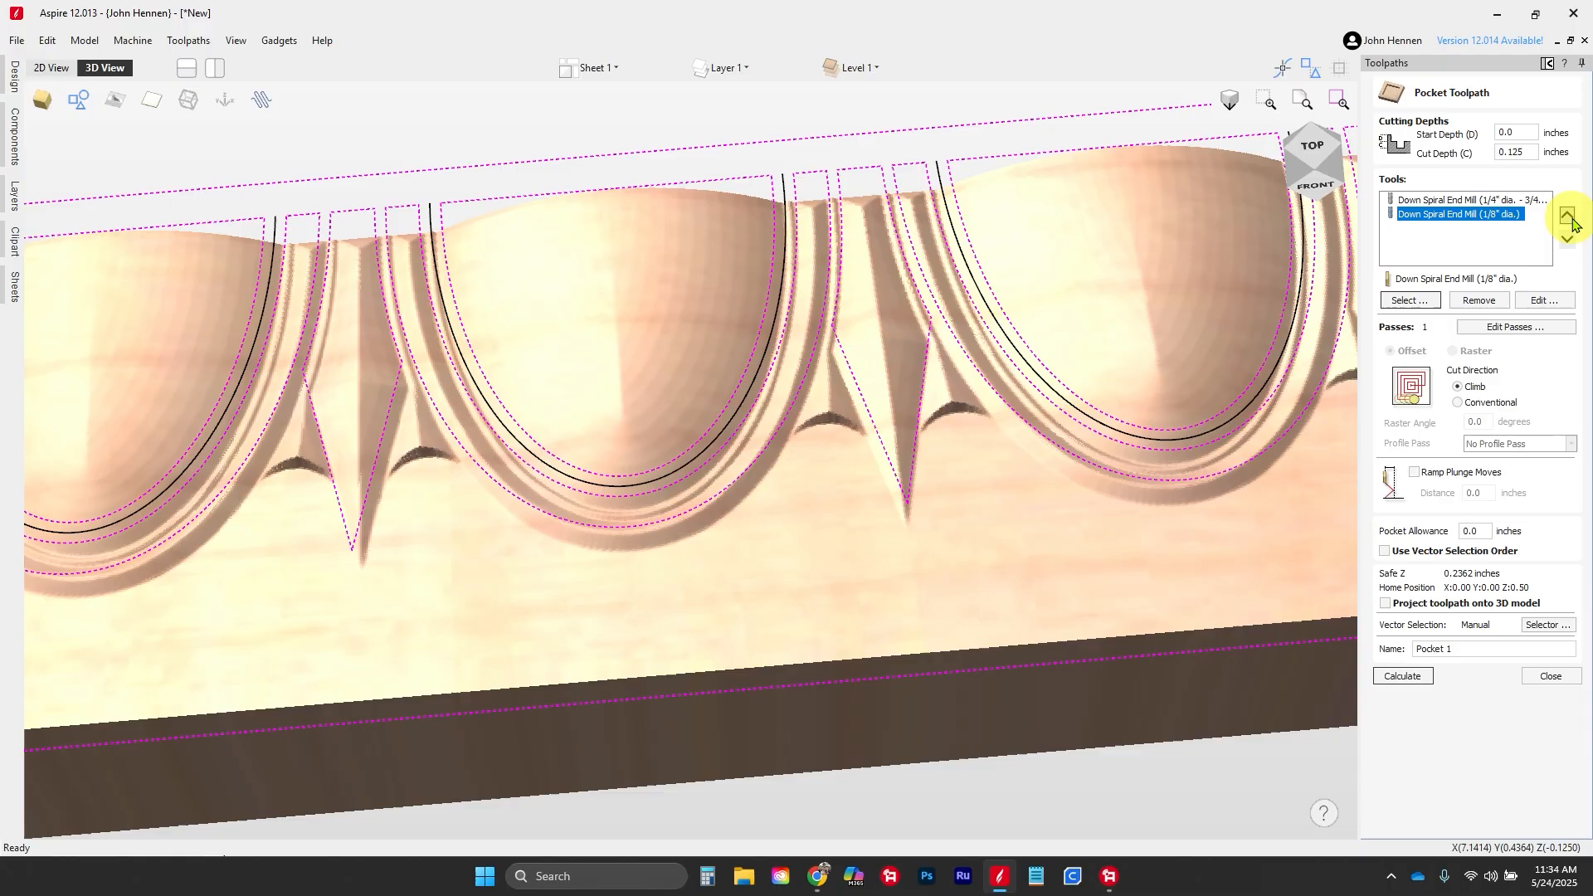
left_click(1567, 215)
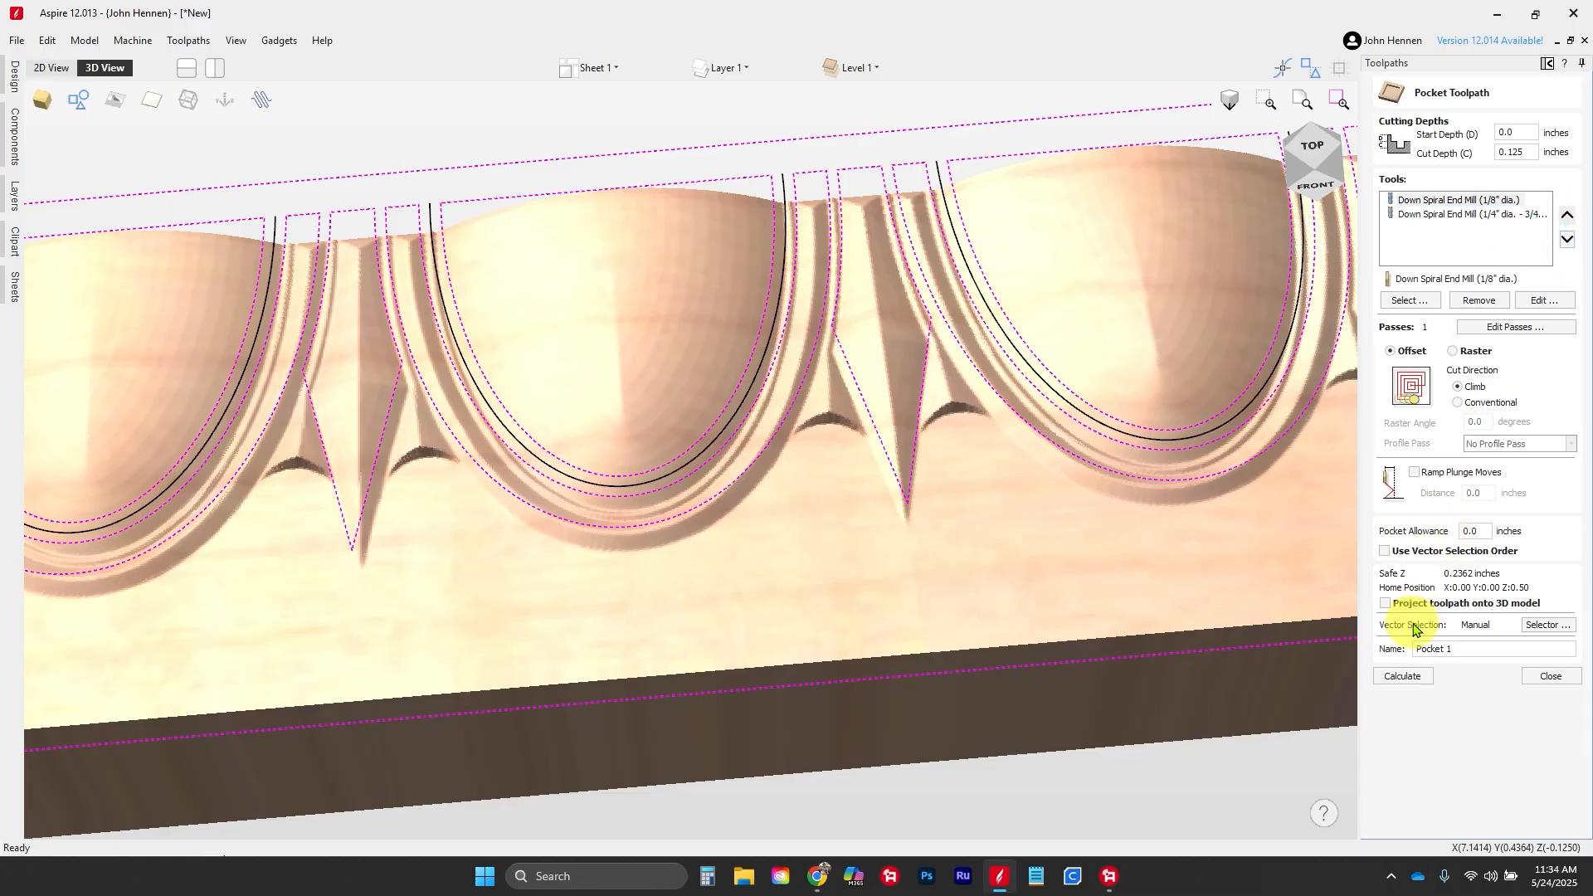
left_click(1402, 676)
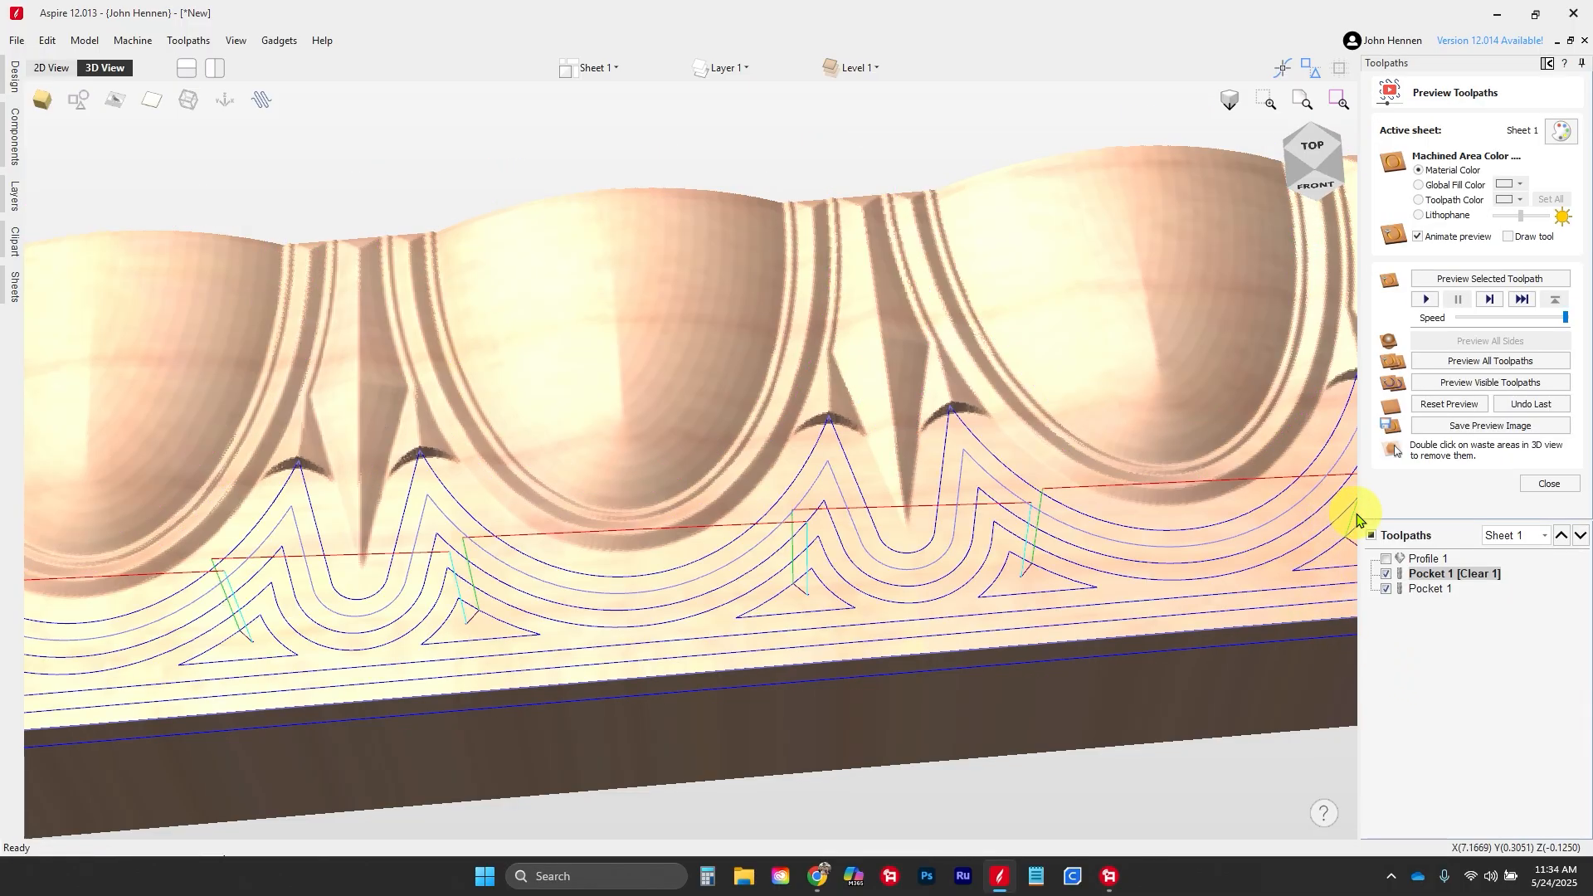
Step: Preview the two-tool pocket toolpaths and inspect the clearing in the tight corners around the darts
left_click(1462, 386)
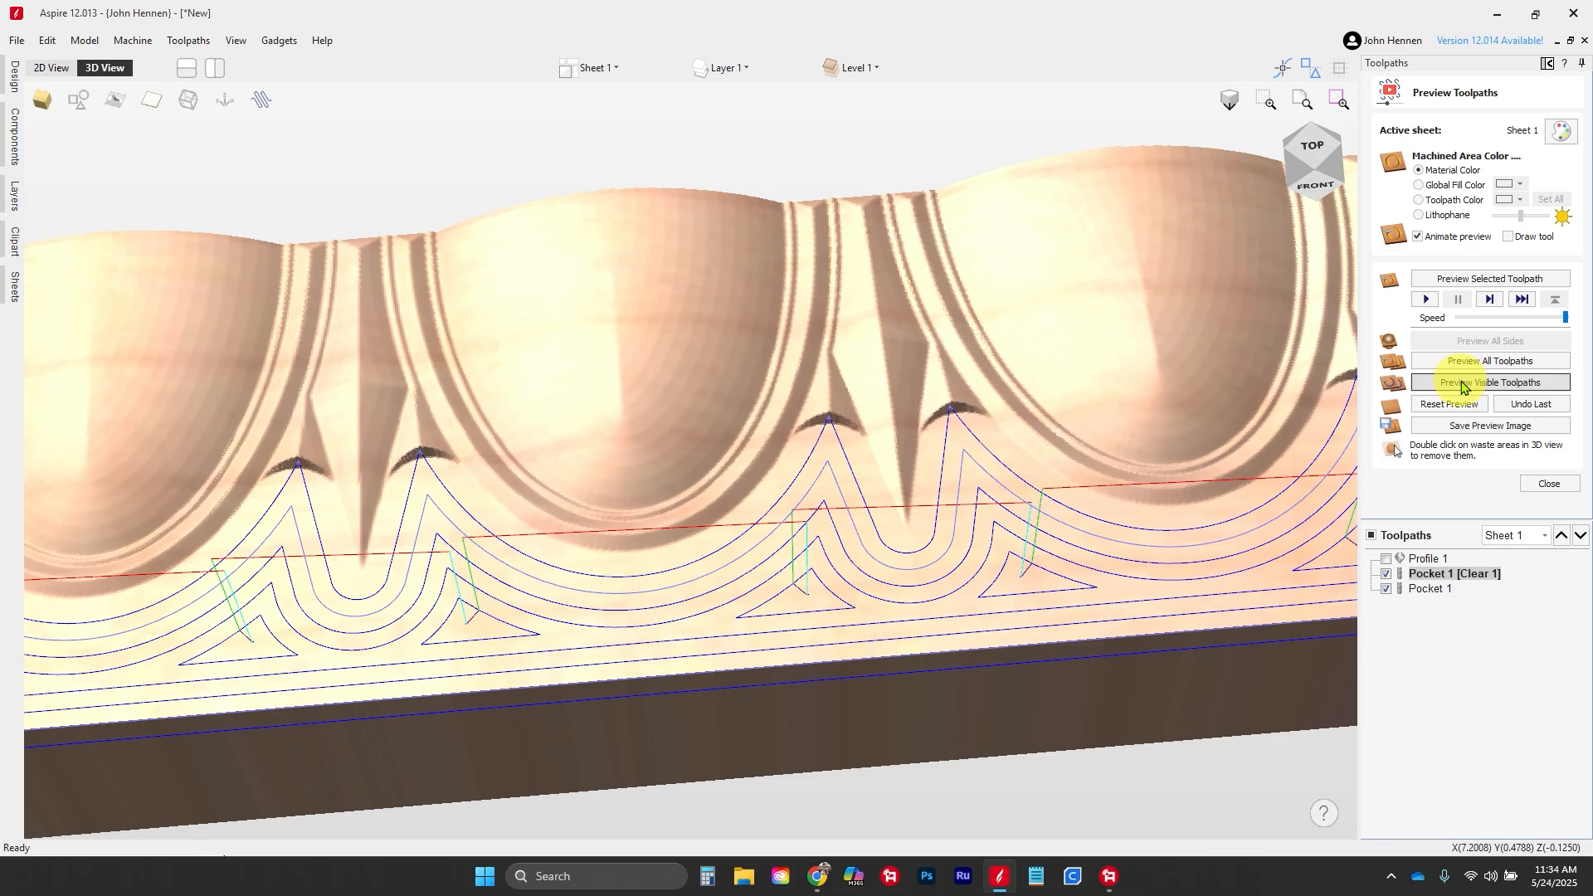
left_click(1464, 384)
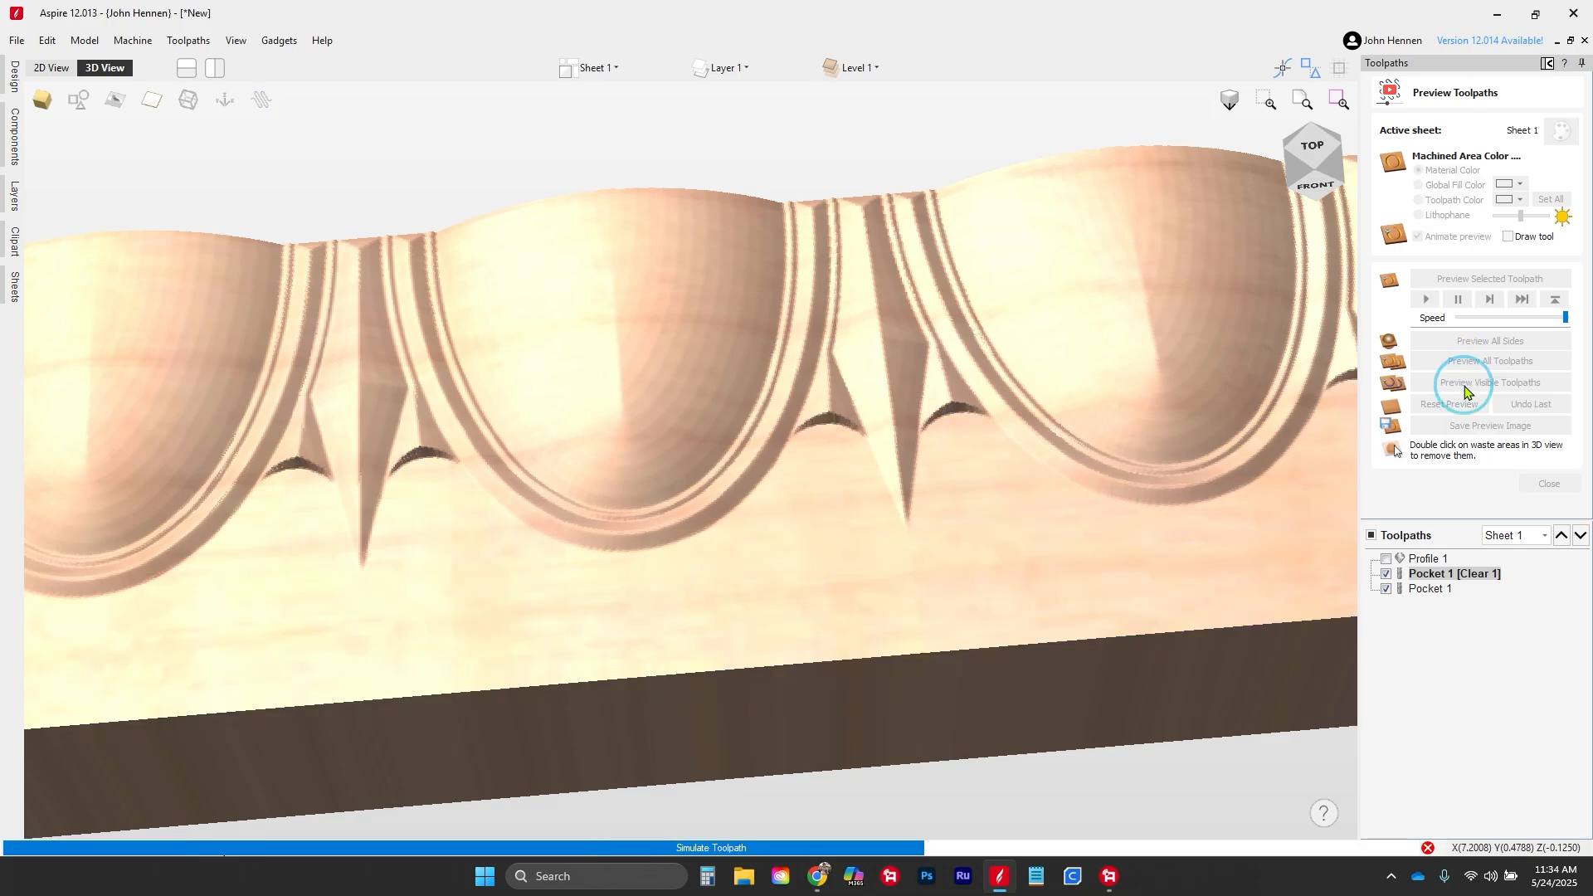
scroll(843, 451, "up", 3)
scroll(843, 451, "down", 2)
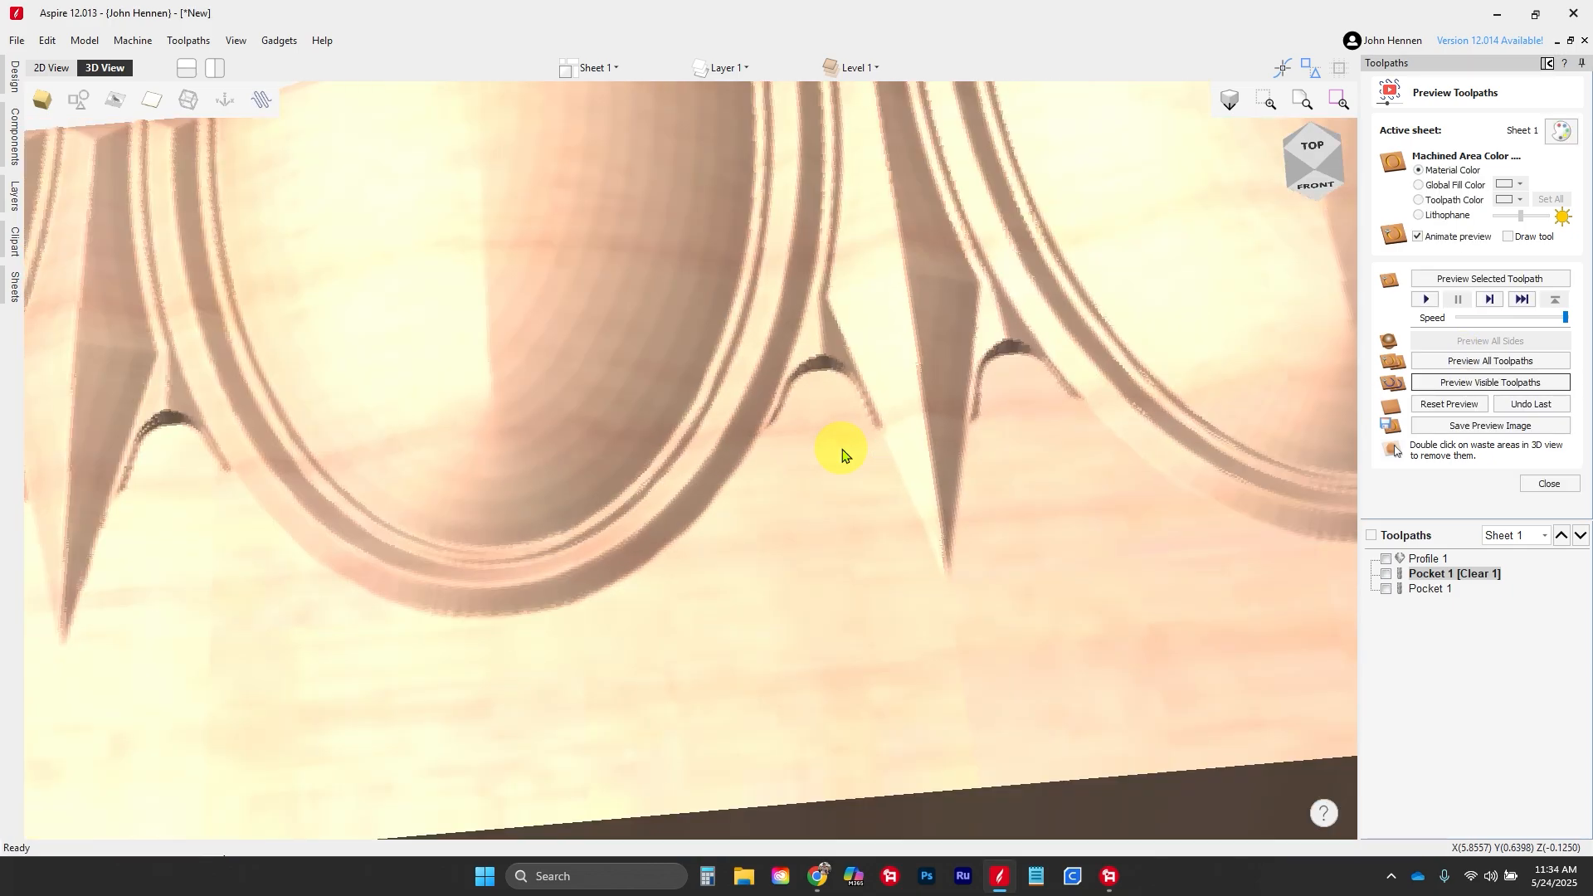
left_click_drag(643, 466, 639, 505)
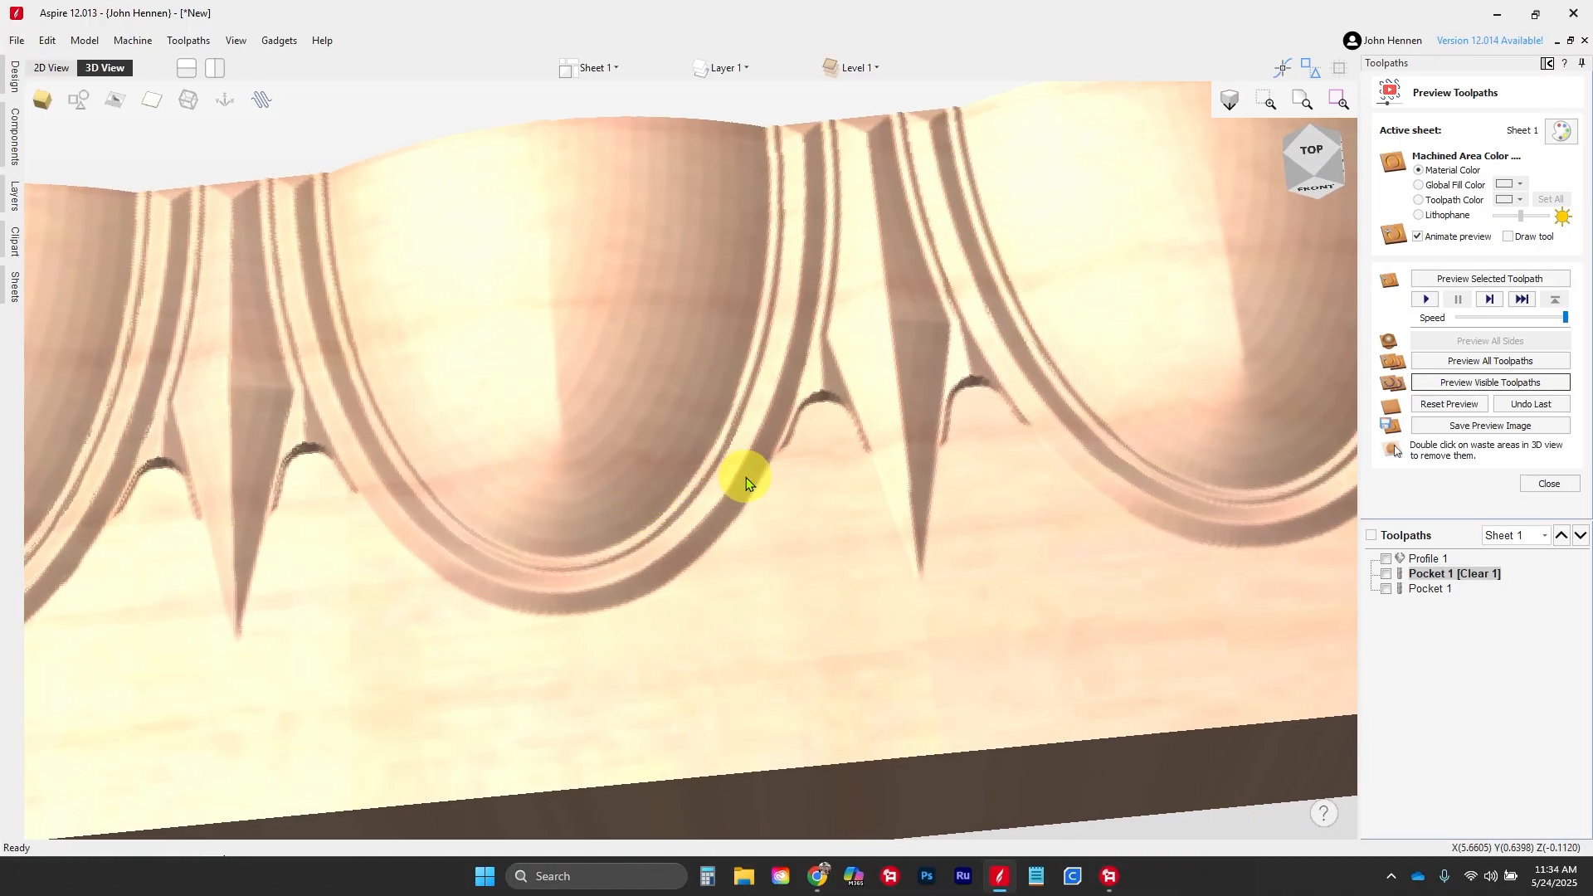
scroll(839, 446, "down", 4)
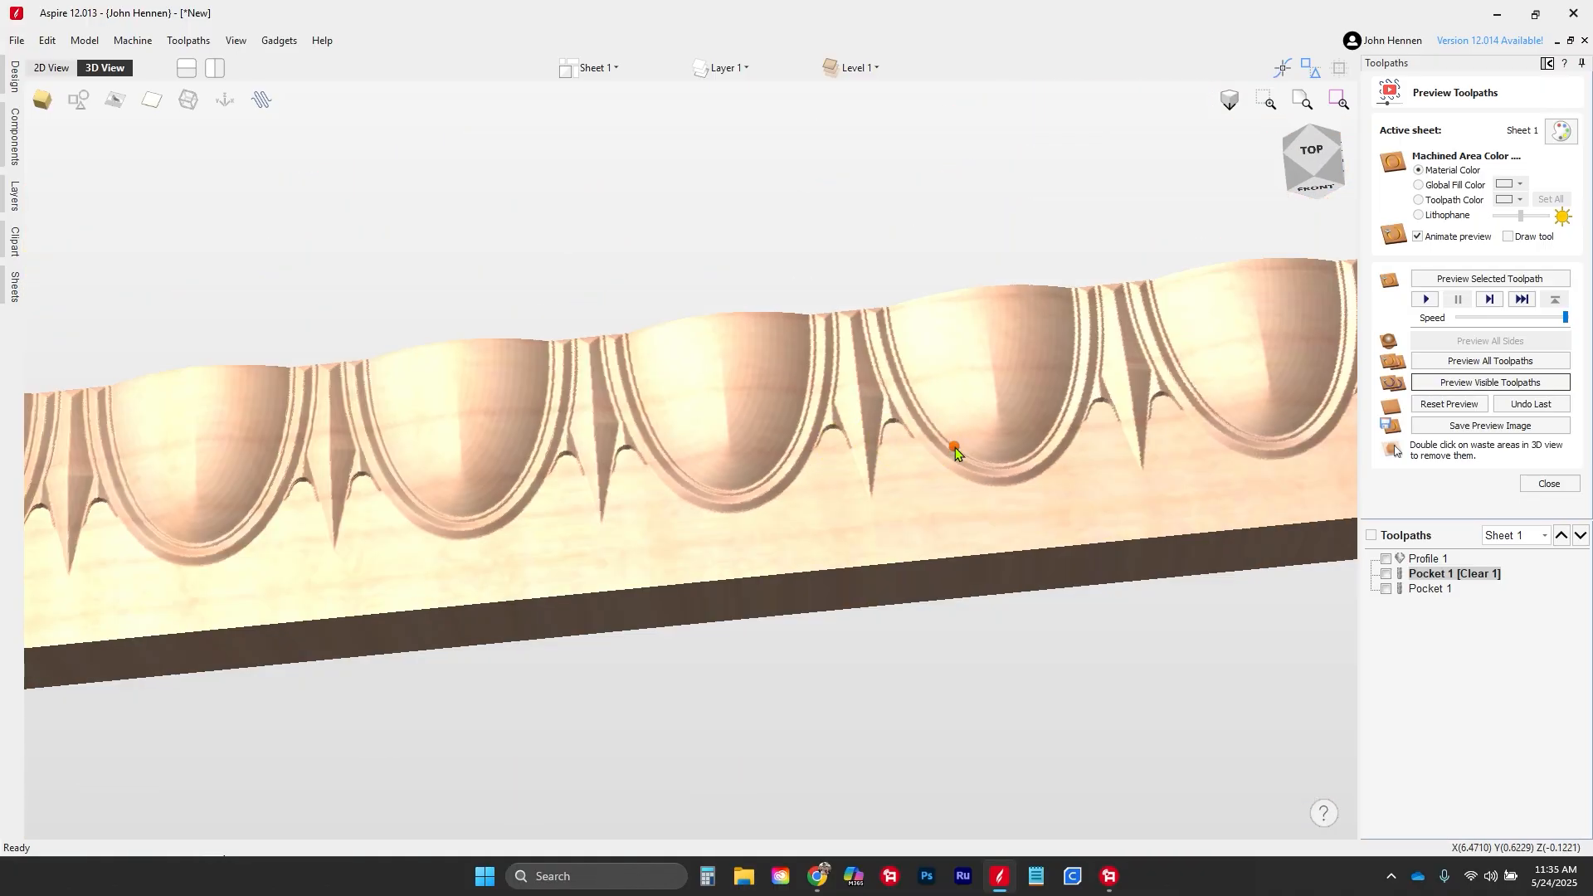
left_click_drag(952, 444, 936, 506)
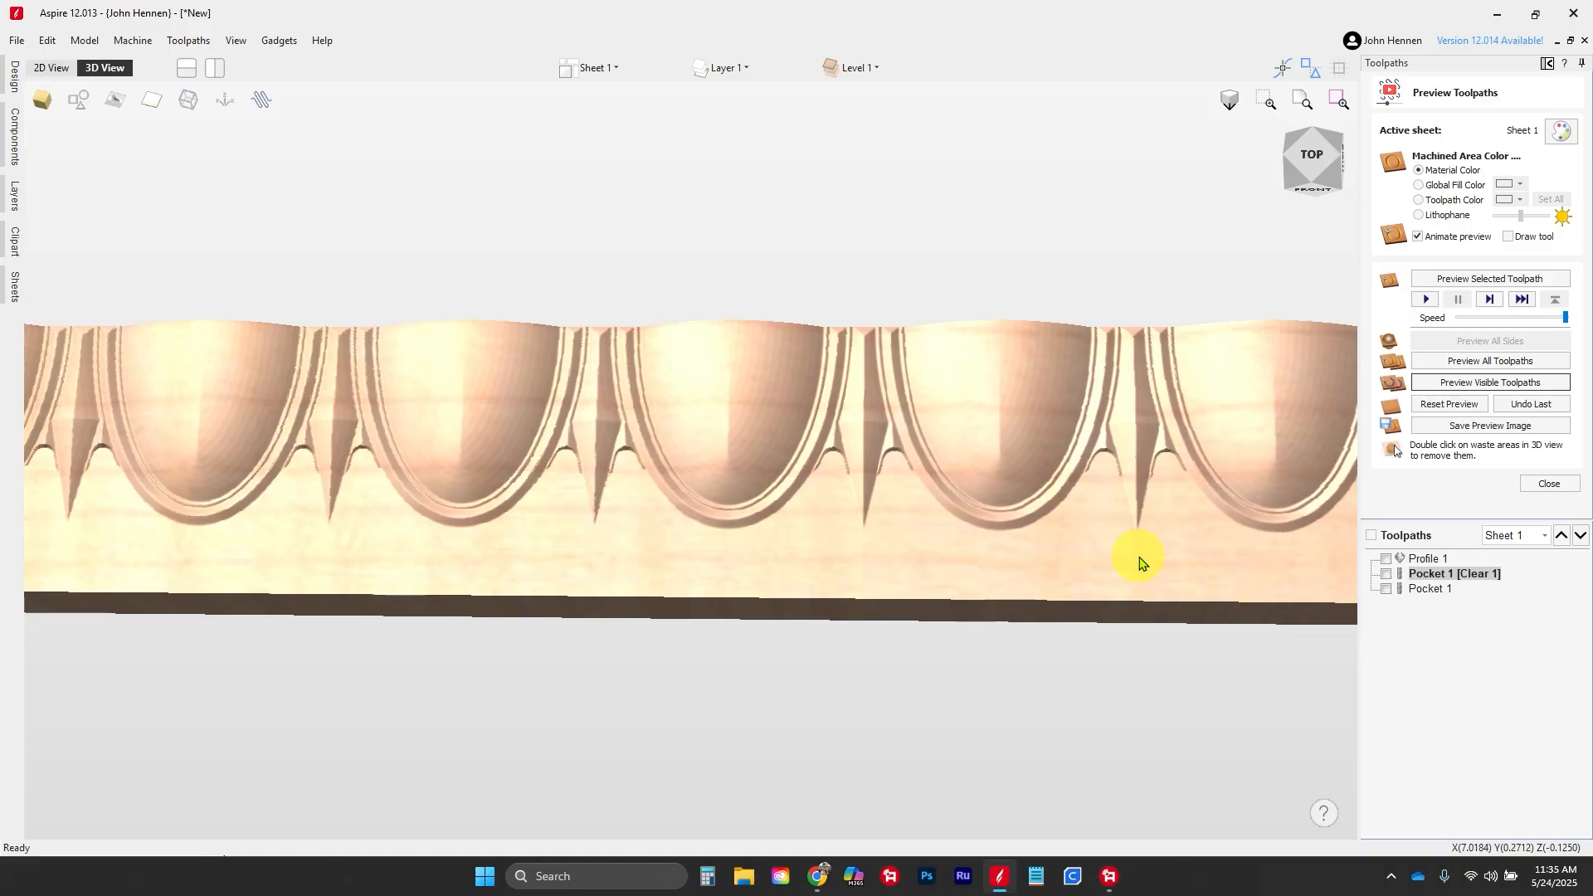
Step: Remove the 1/8" Down Spiral End Mill from the Pocket 1 toolpath and recalculate it
double_click(1430, 581)
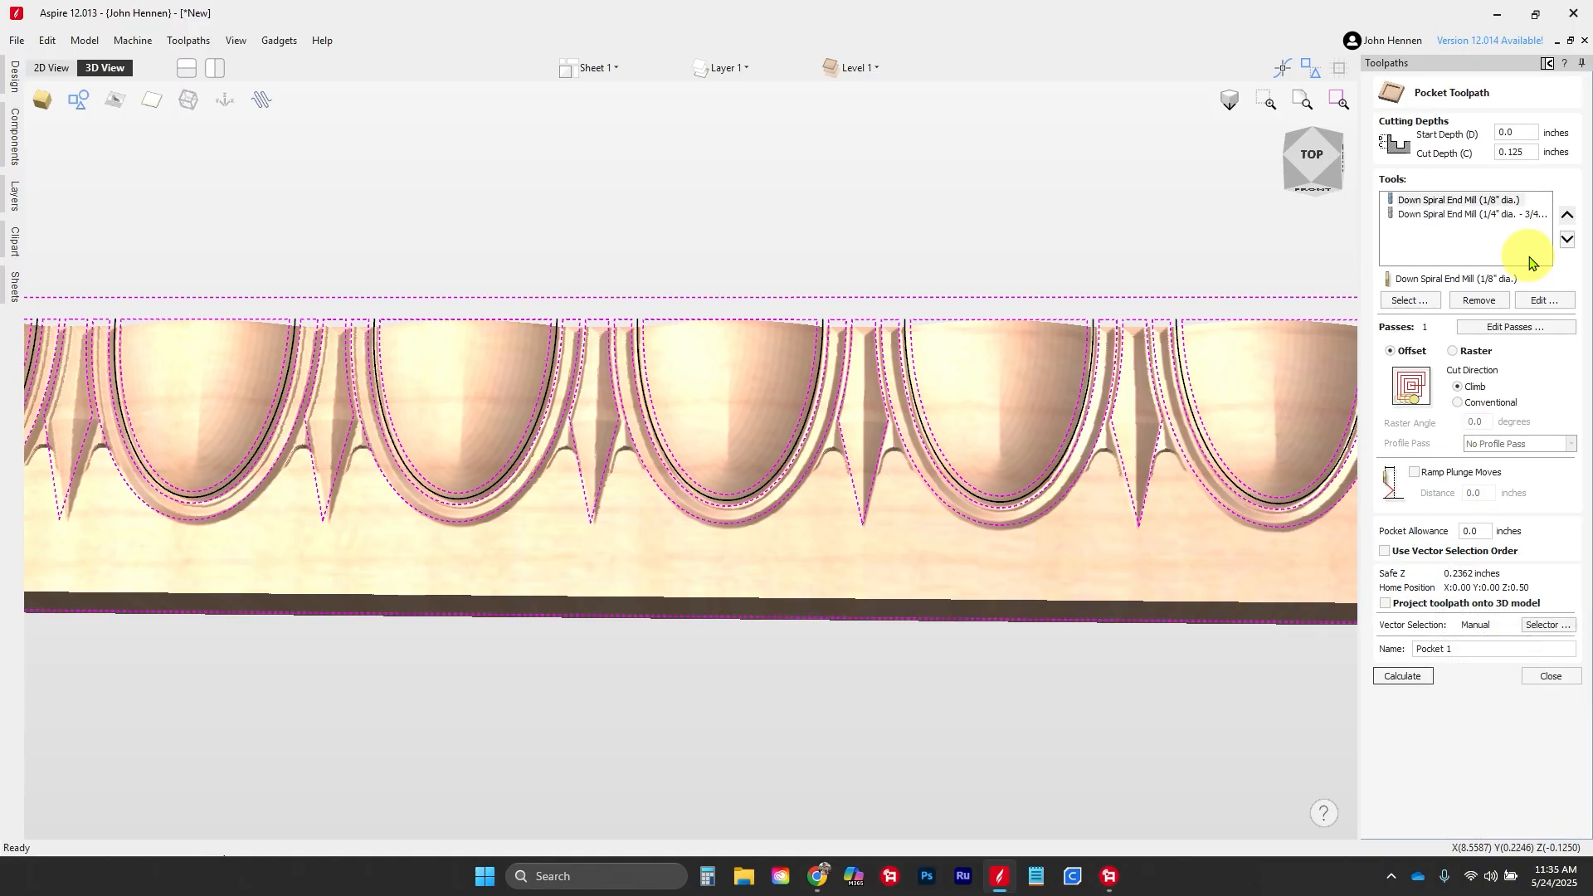
left_click(1494, 201)
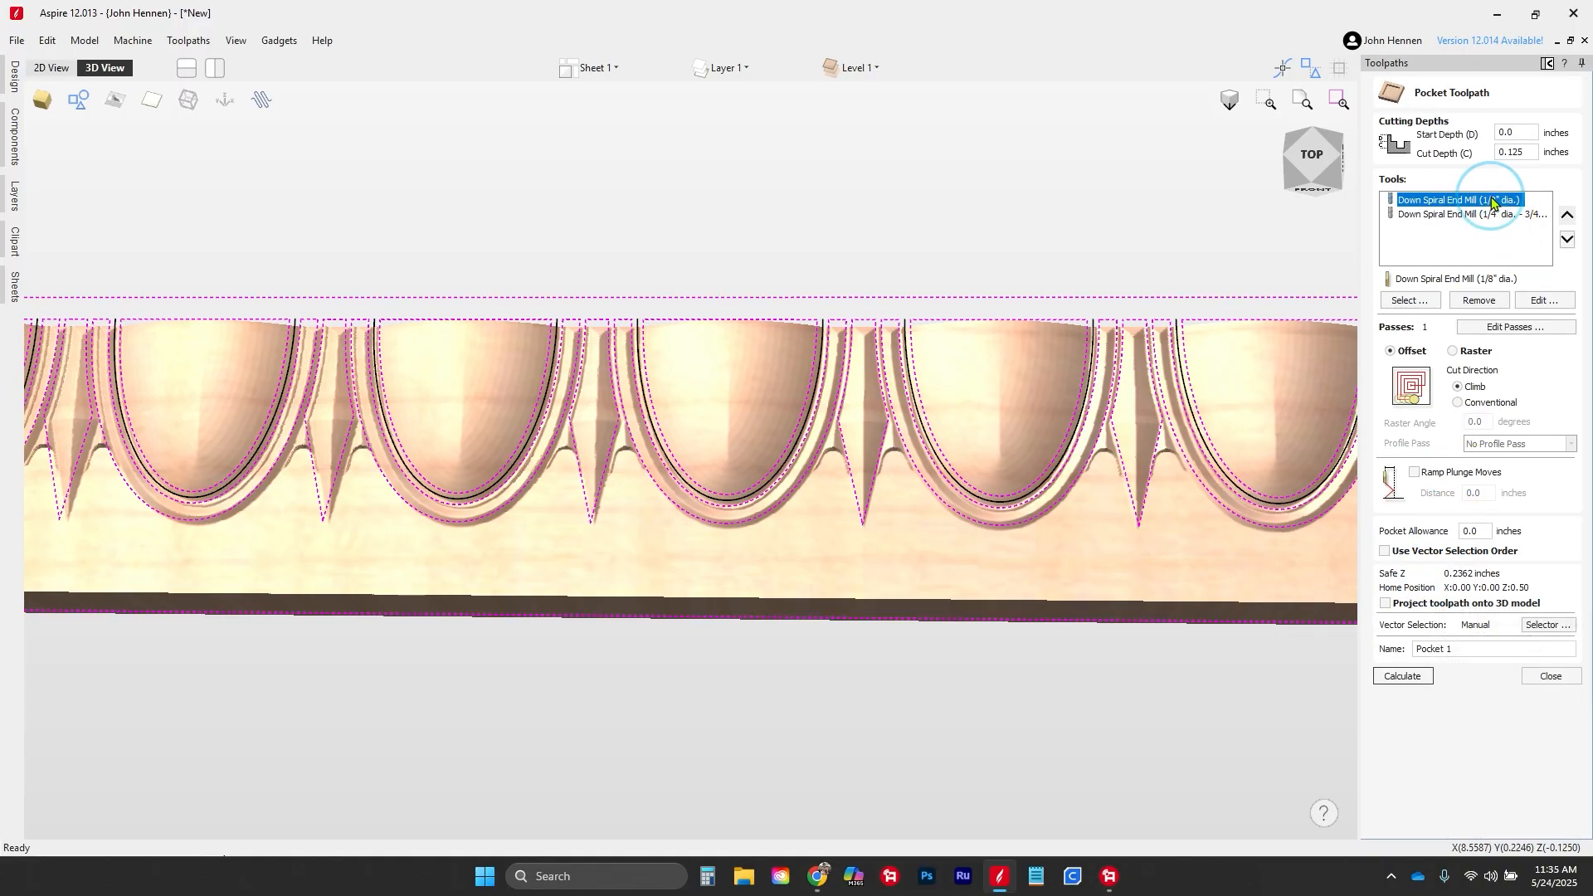
left_click(1479, 300)
left_click(1424, 671)
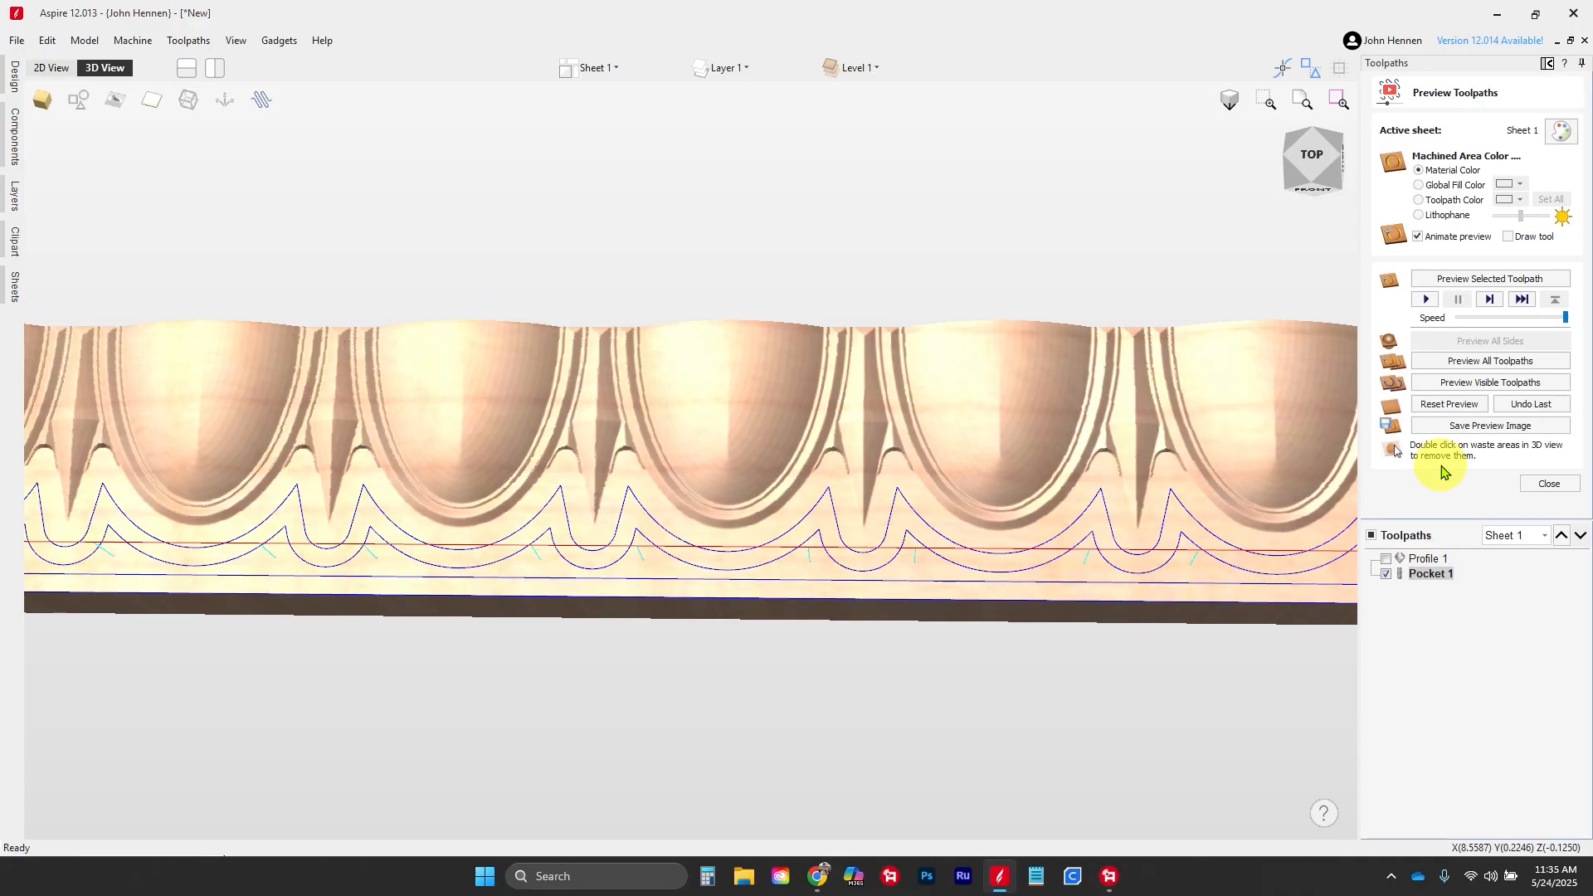
Step: Preview all toolpaths on the moulding, view the whole carved strip, and close the preview
left_click(1464, 381)
left_click(1467, 362)
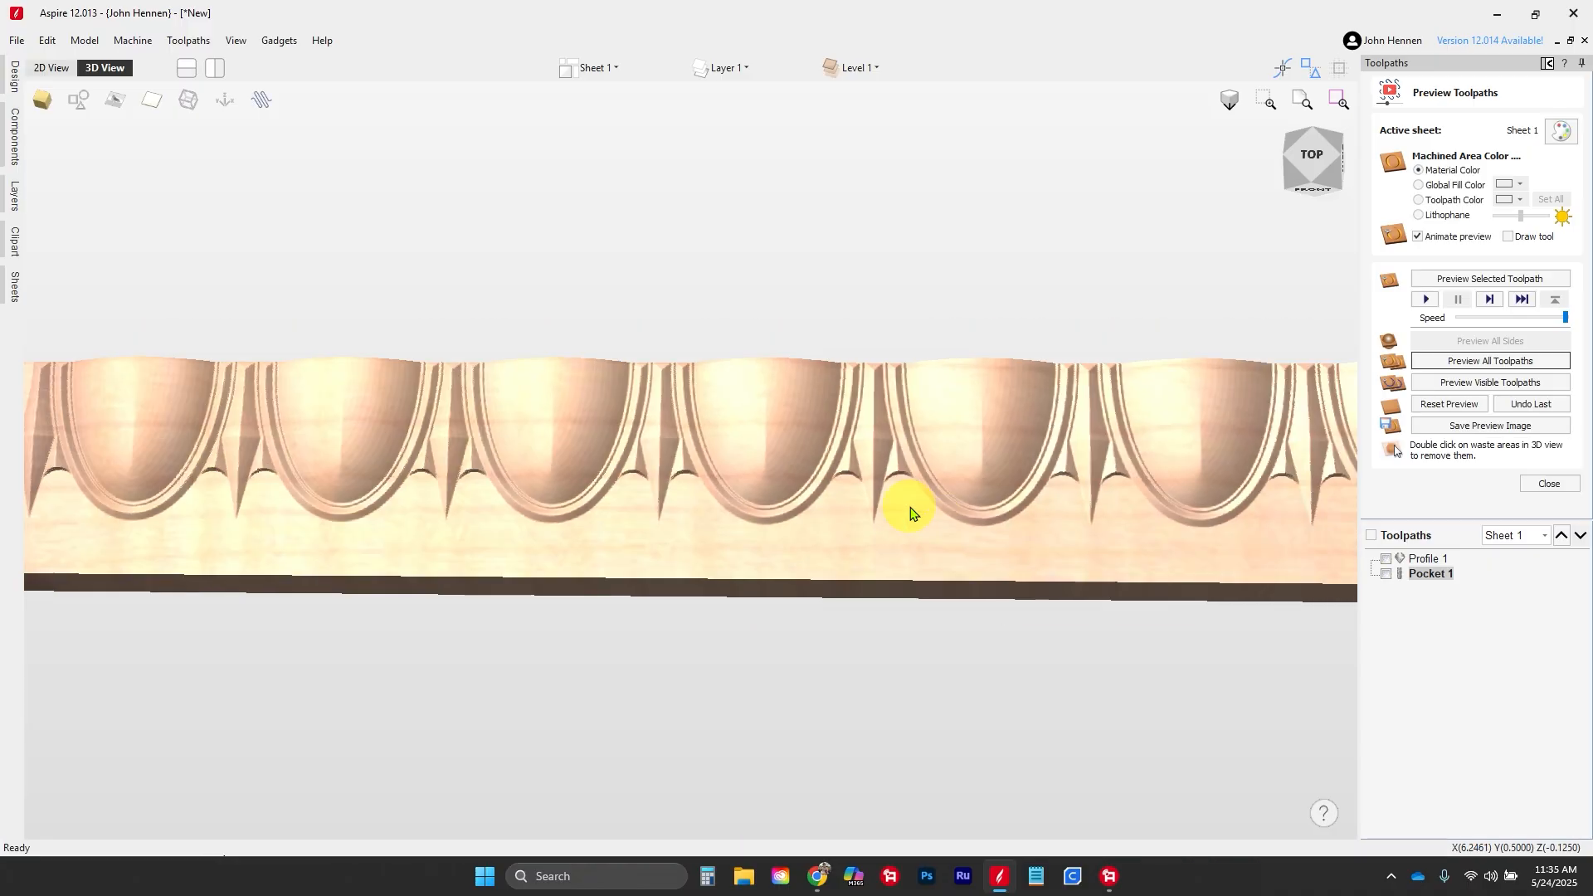
scroll(888, 491, "down", 3)
left_click(1548, 484)
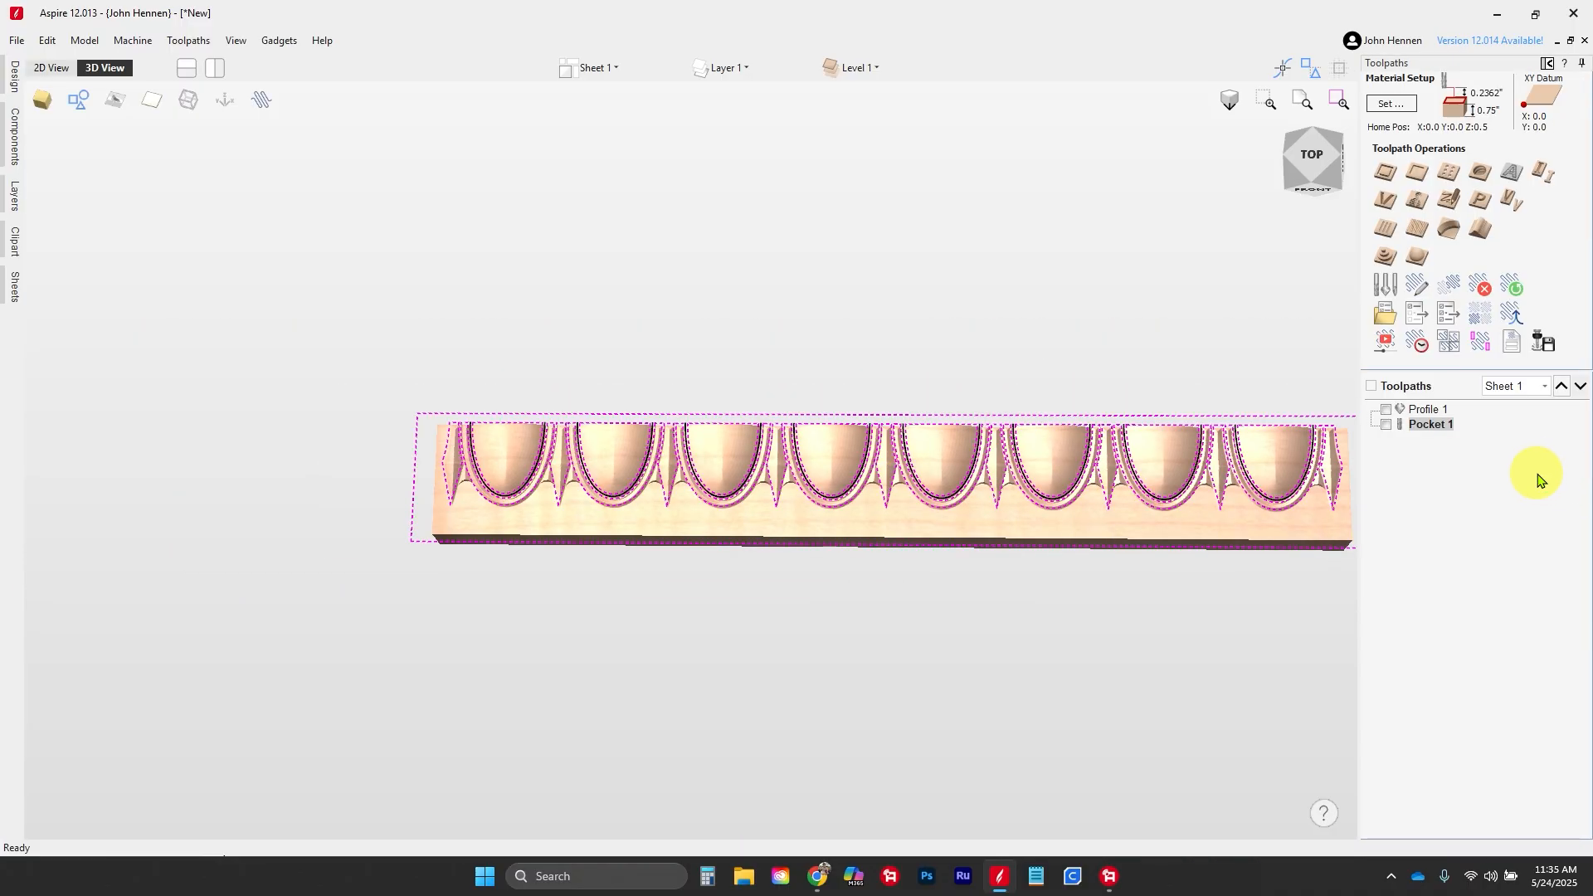
Step: Check the estimated machining times of the Profile 1 and Pocket 1 toolpaths, and hide all toolpaths
left_click(1421, 345)
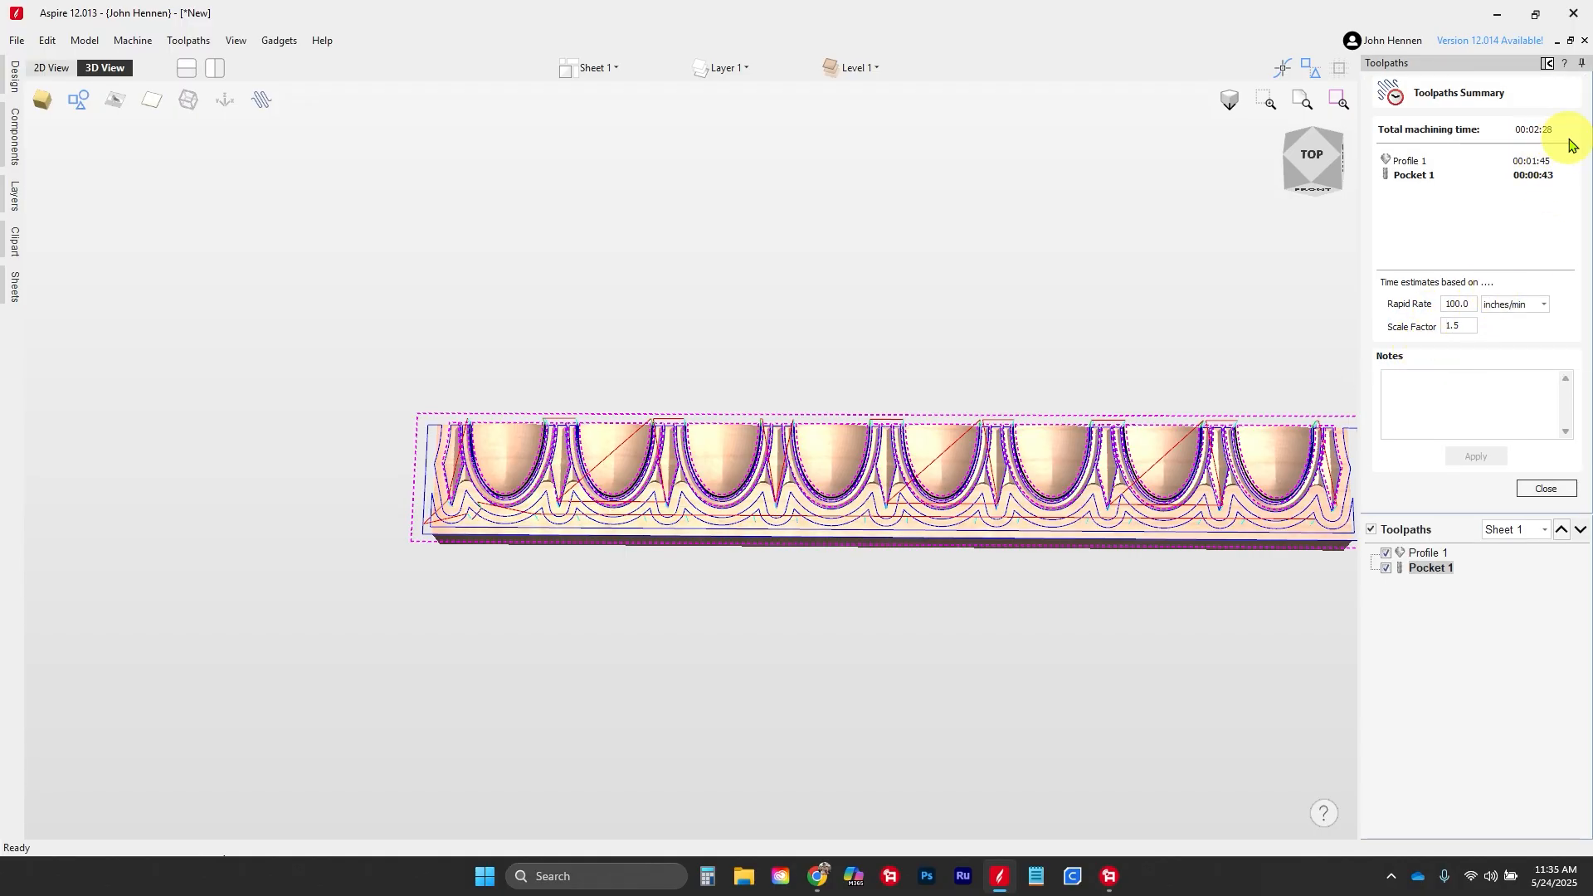
middle_click_drag(1031, 476, 761, 465)
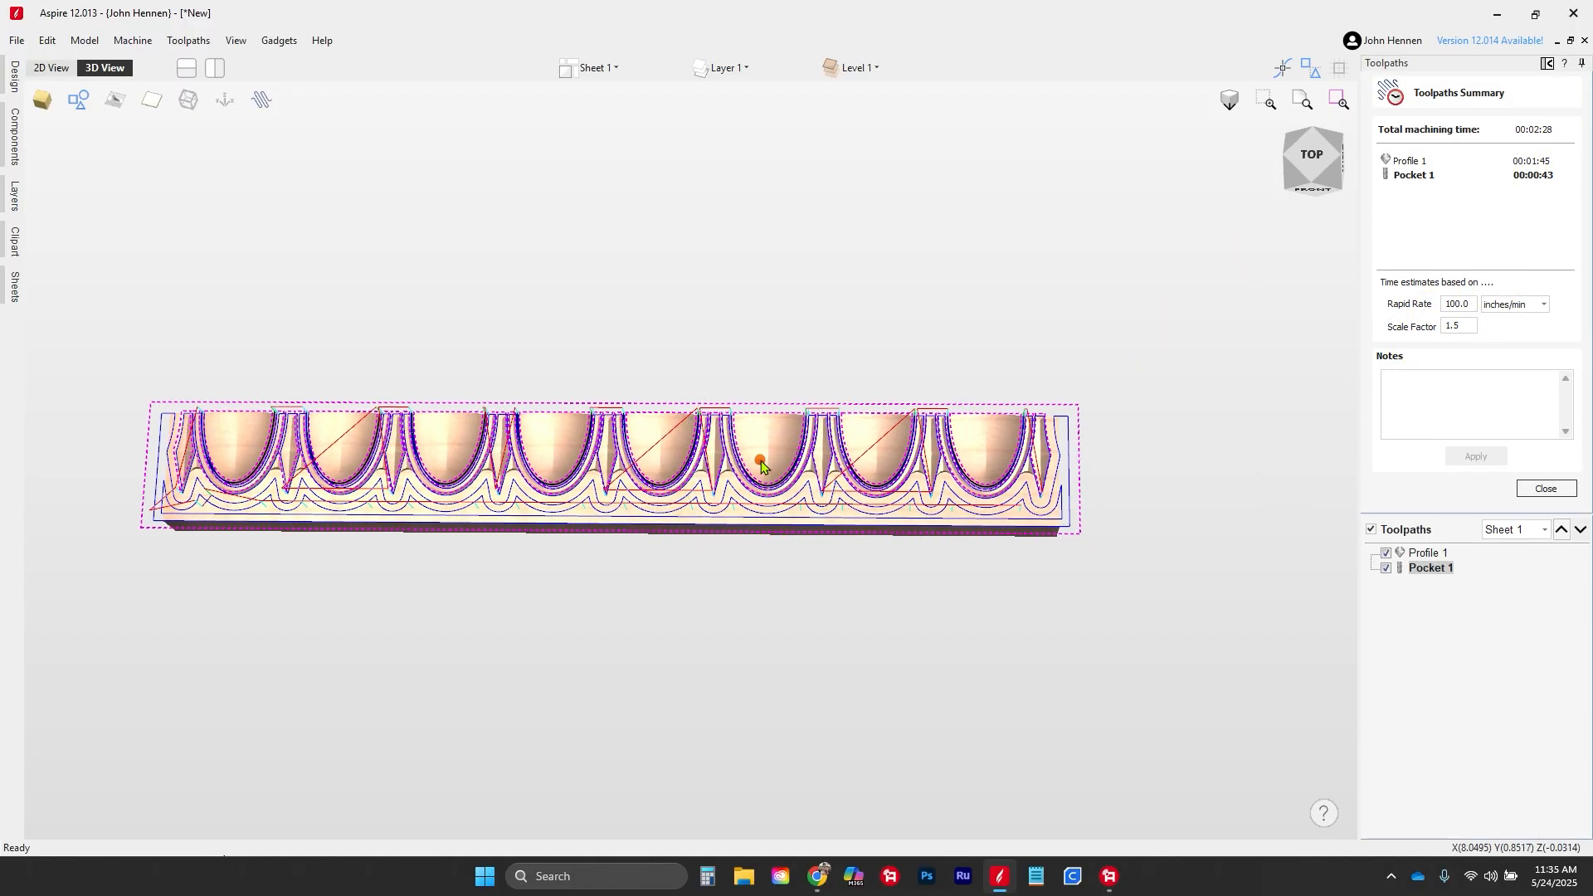
left_click(1370, 530)
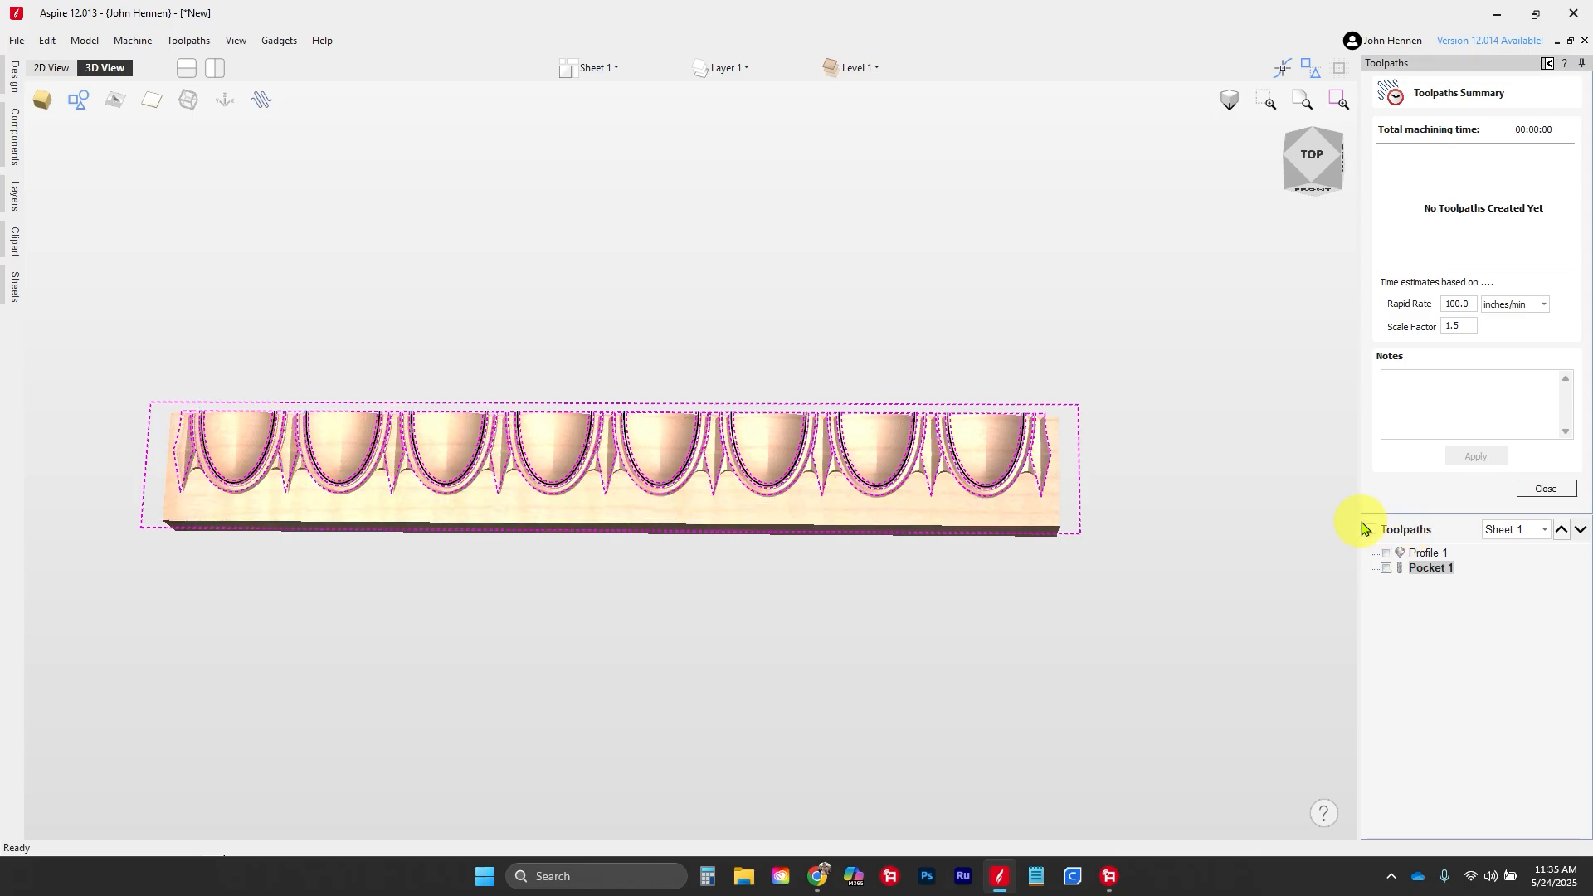